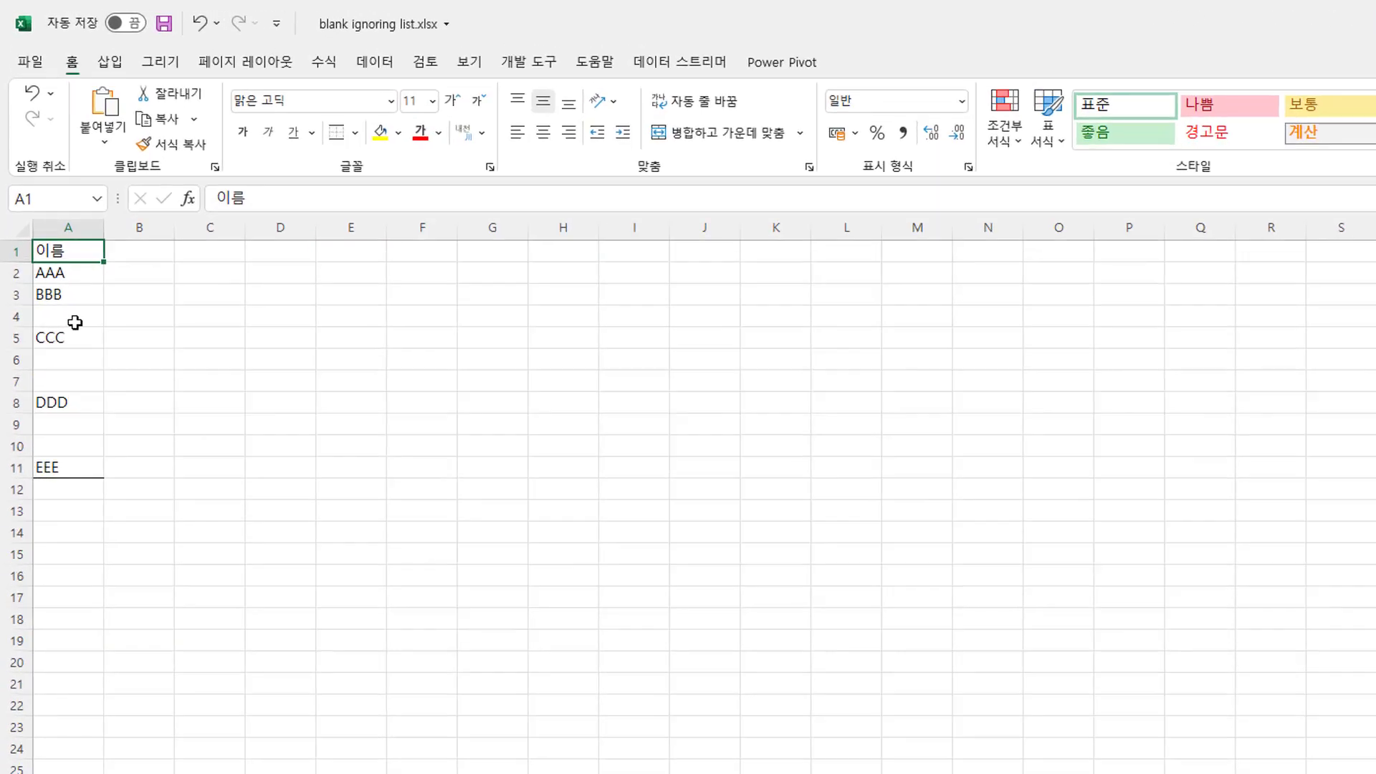
Step: Point out the blank cells in the column A name list and the target range in column C
{"action": "left_click", "coordinate": [53, 233]}
{"action": "left_click", "coordinate": [55, 261]}
{"action": "left_click", "coordinate": [60, 284]}
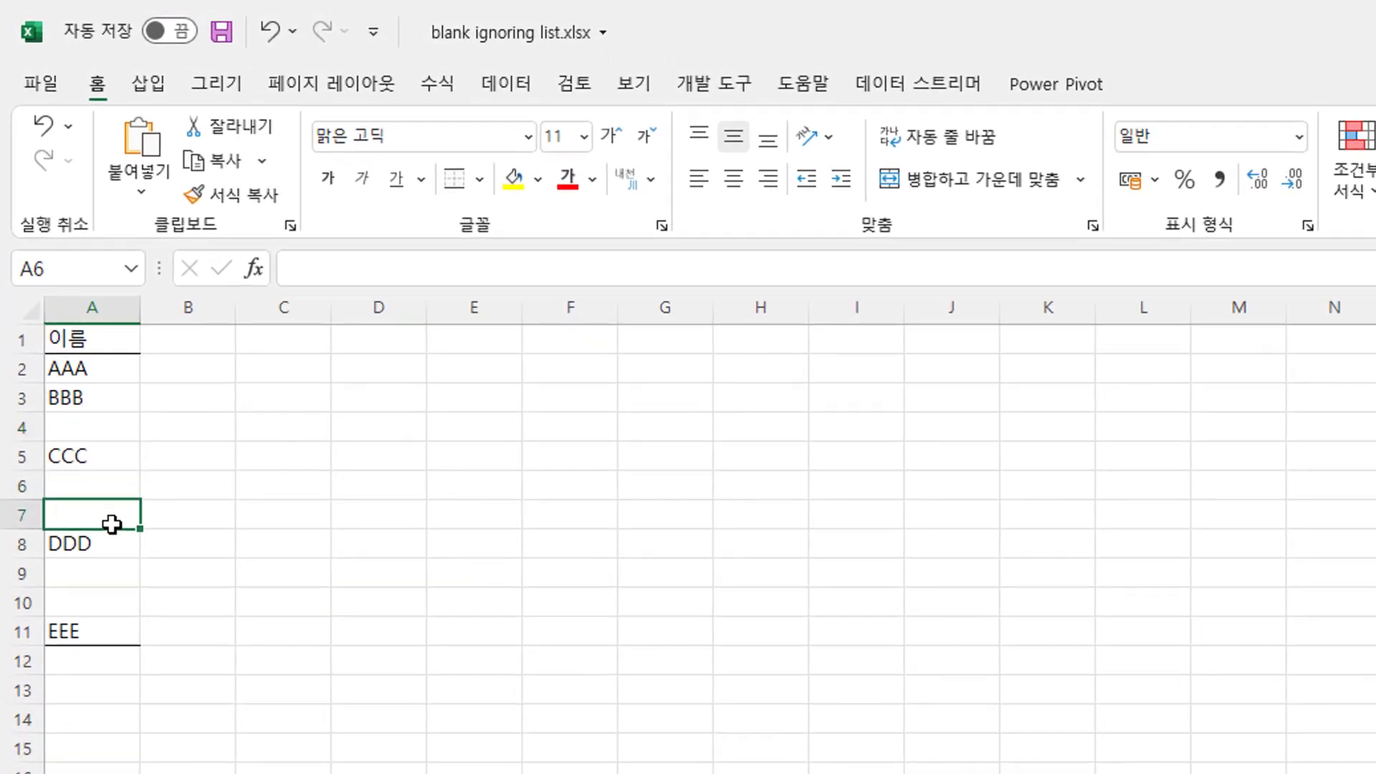
{"action": "left_click", "coordinate": [111, 567]}
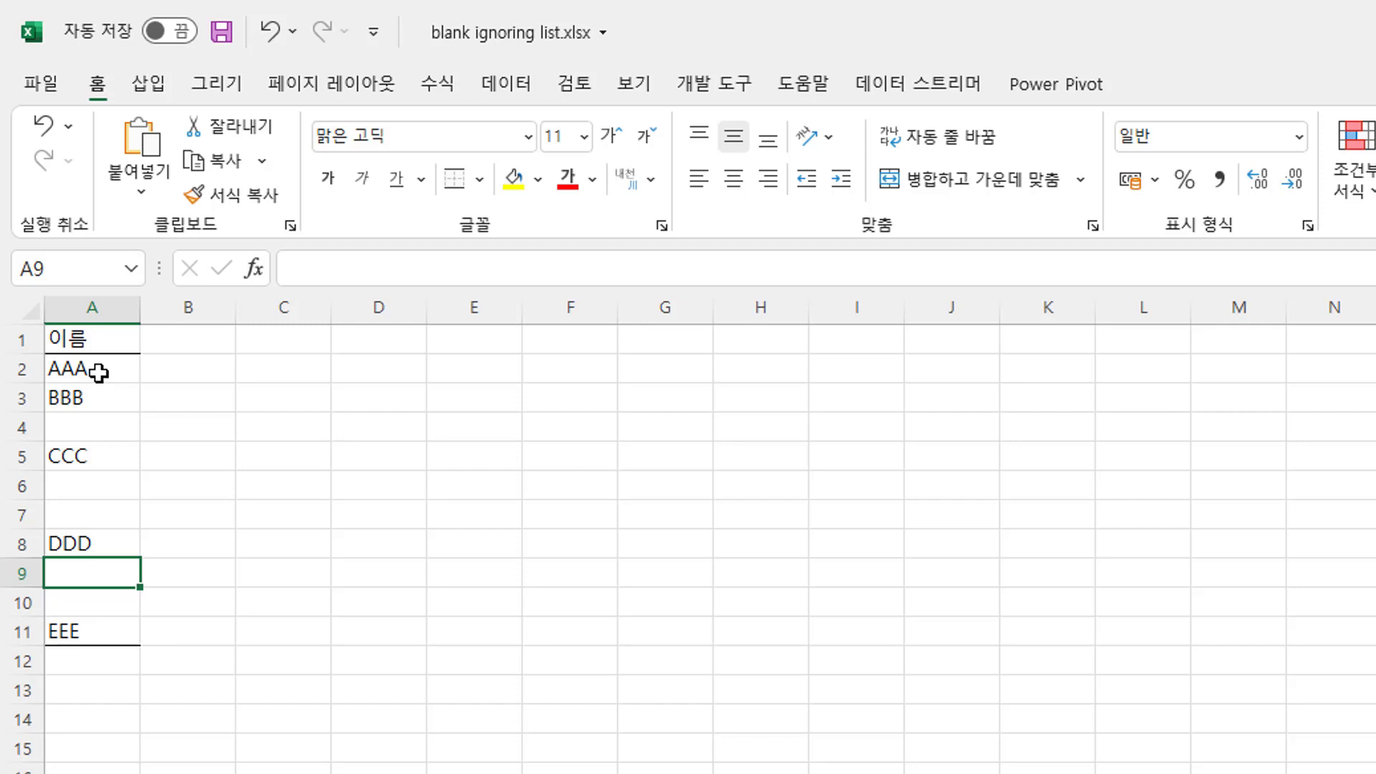
{"action": "left_click_drag", "start_coordinate": [98, 372], "coordinate": [92, 630]}
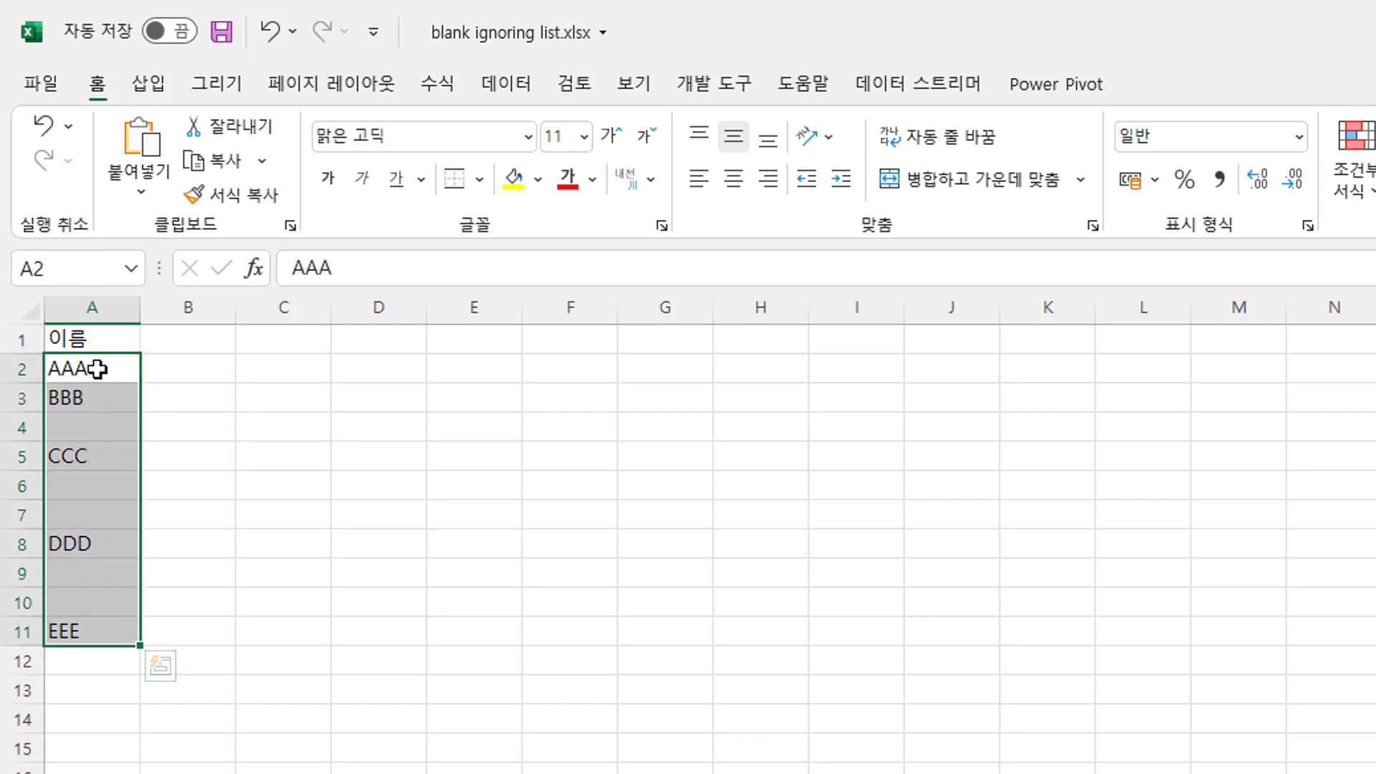
{"action": "left_click_drag", "start_coordinate": [290, 370], "coordinate": [280, 547]}
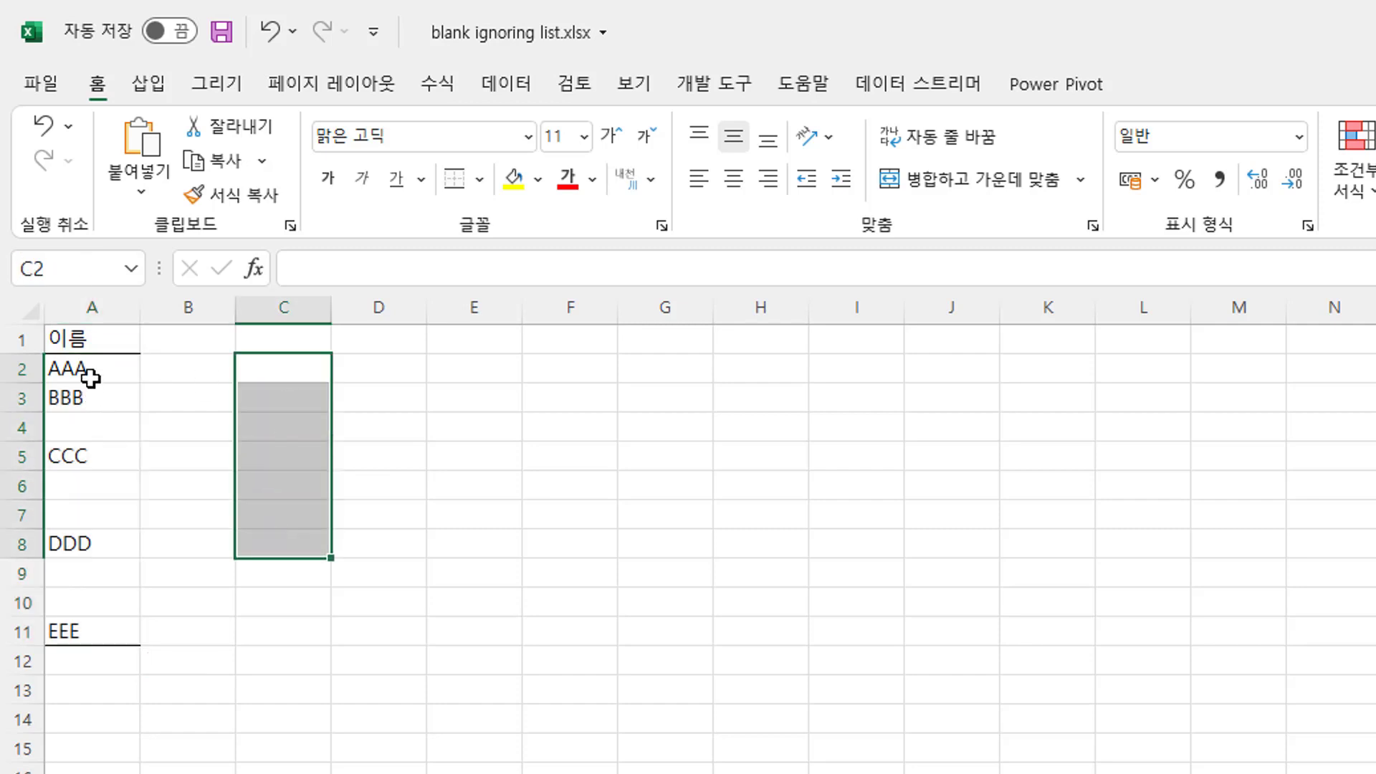
{"action": "left_click", "coordinate": [89, 378]}
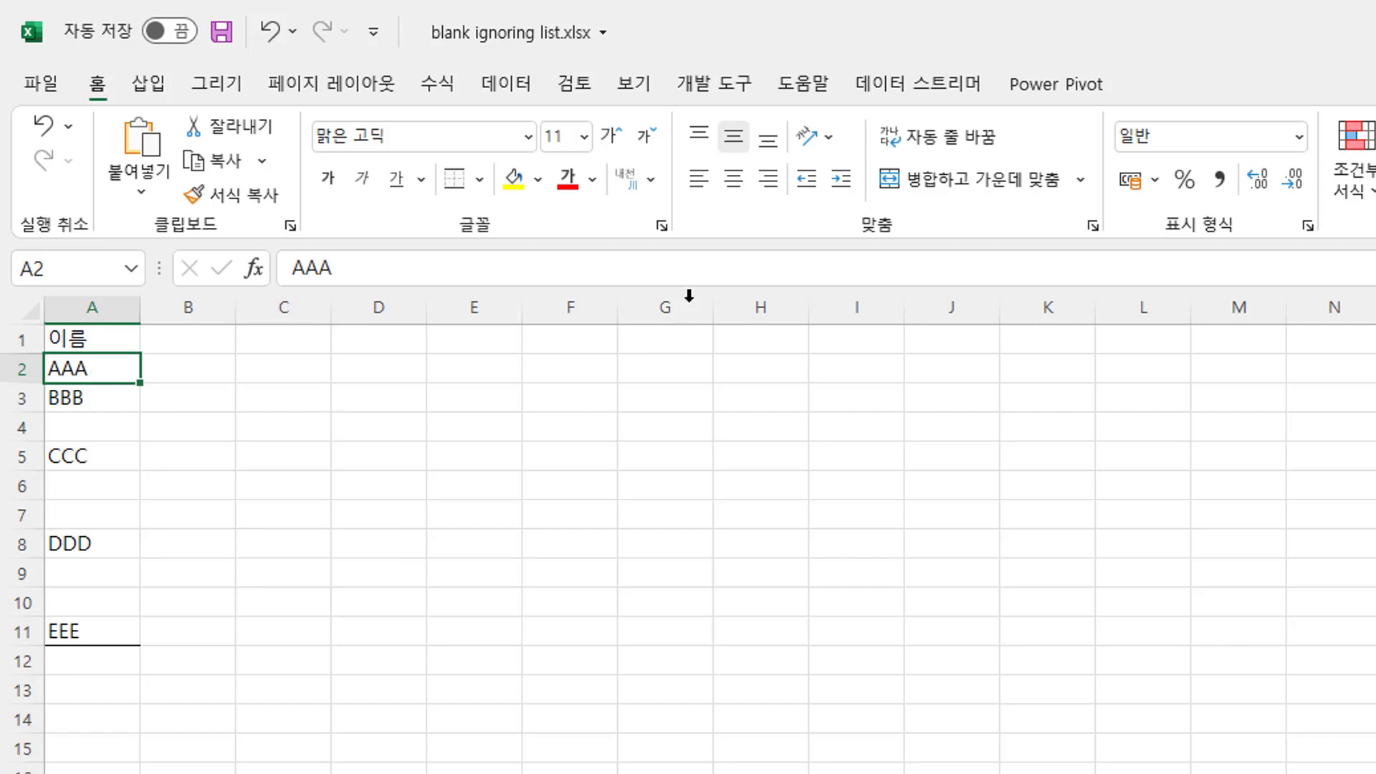
Step: Right-drag the names A2:A11 to column C with Copy Here, blanks included
{"action": "left_click", "coordinate": [498, 84]}
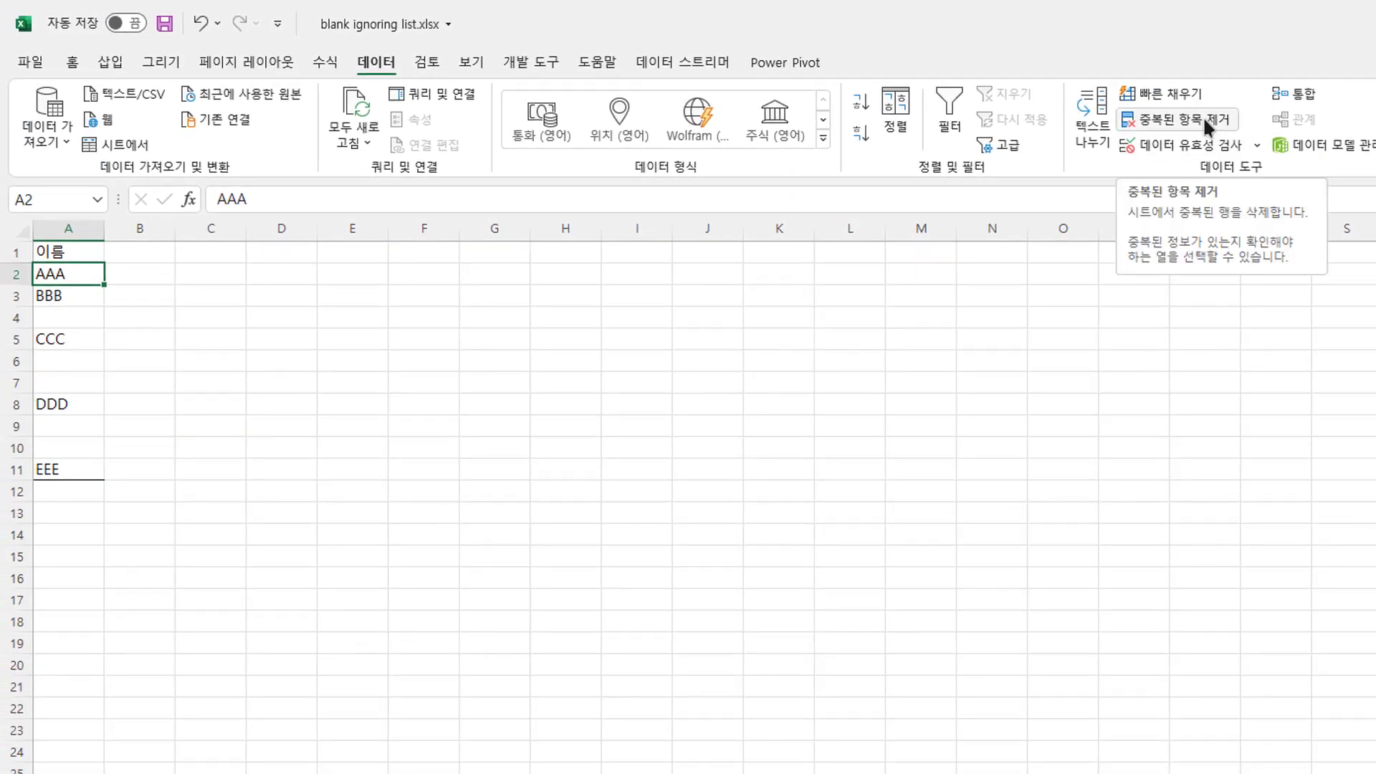
{"action": "left_click_drag", "start_coordinate": [71, 276], "coordinate": [50, 467]}
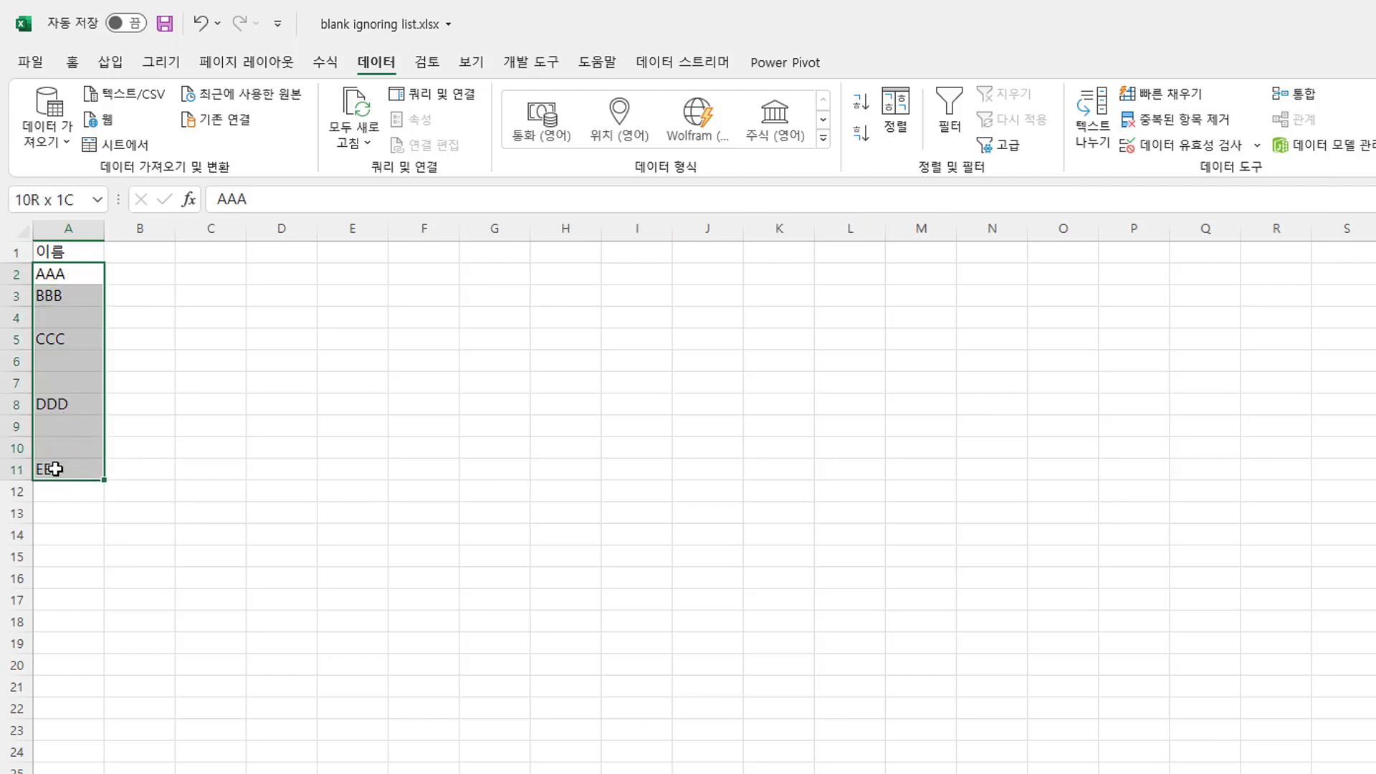
{"action": "left_click_drag", "start_coordinate": [68, 274], "coordinate": [68, 470]}
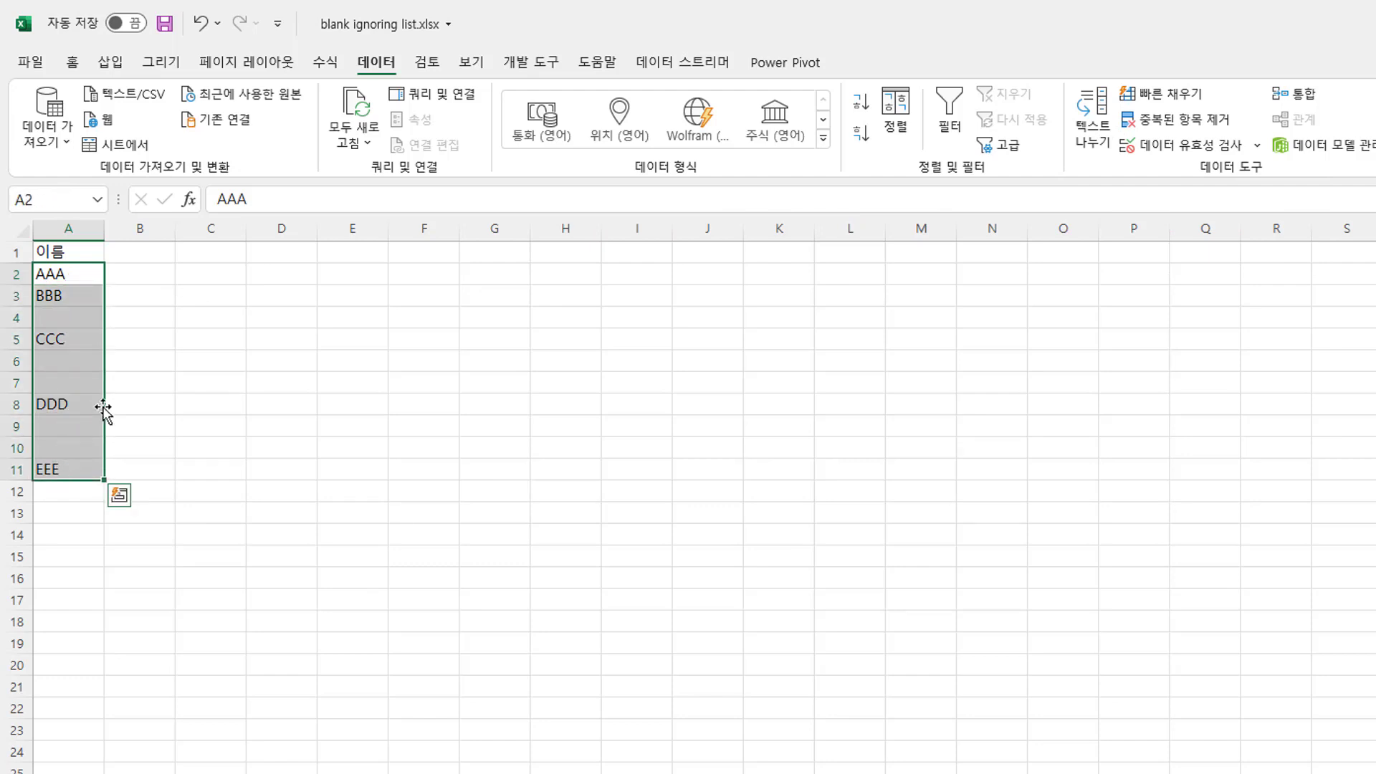
{"action": "left_click_drag", "start_coordinate": [108, 408], "coordinate": [204, 404]}
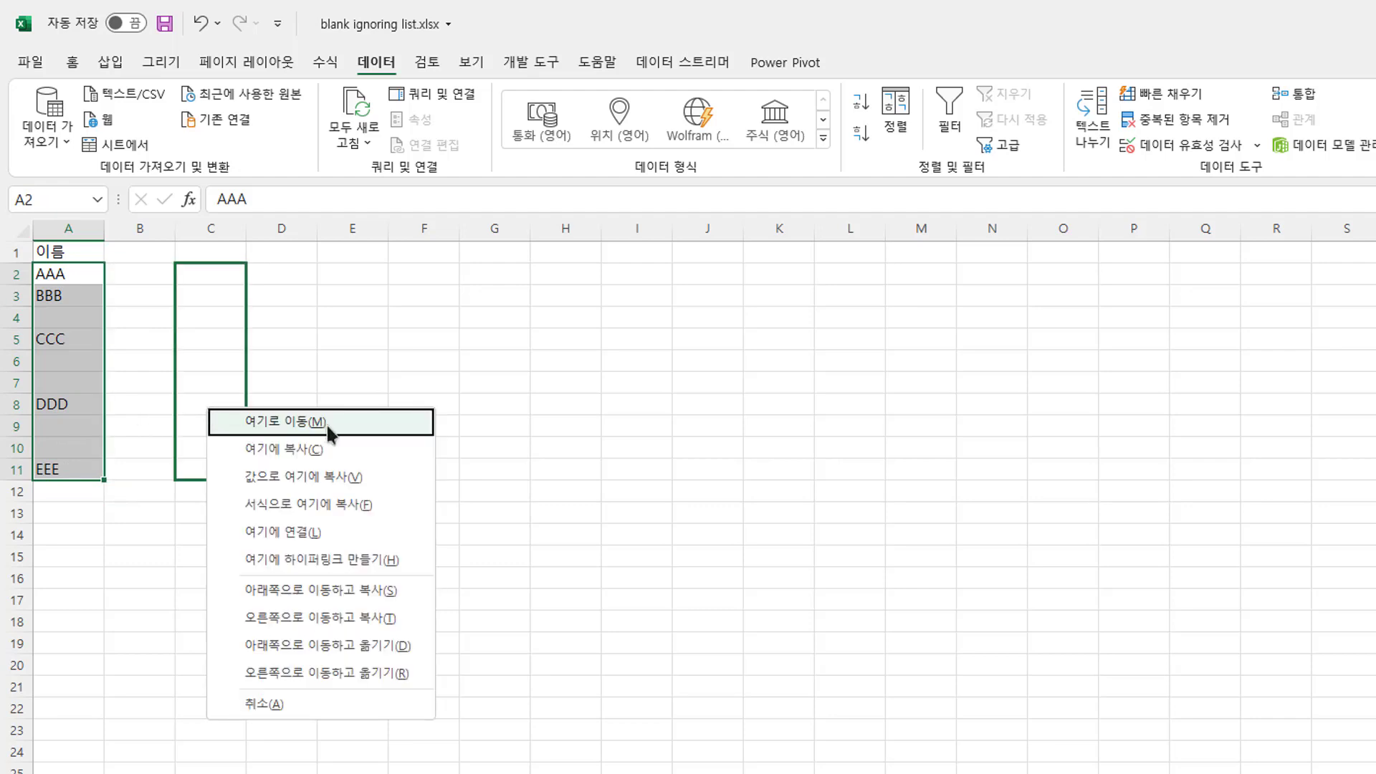
{"action": "left_click", "coordinate": [338, 449]}
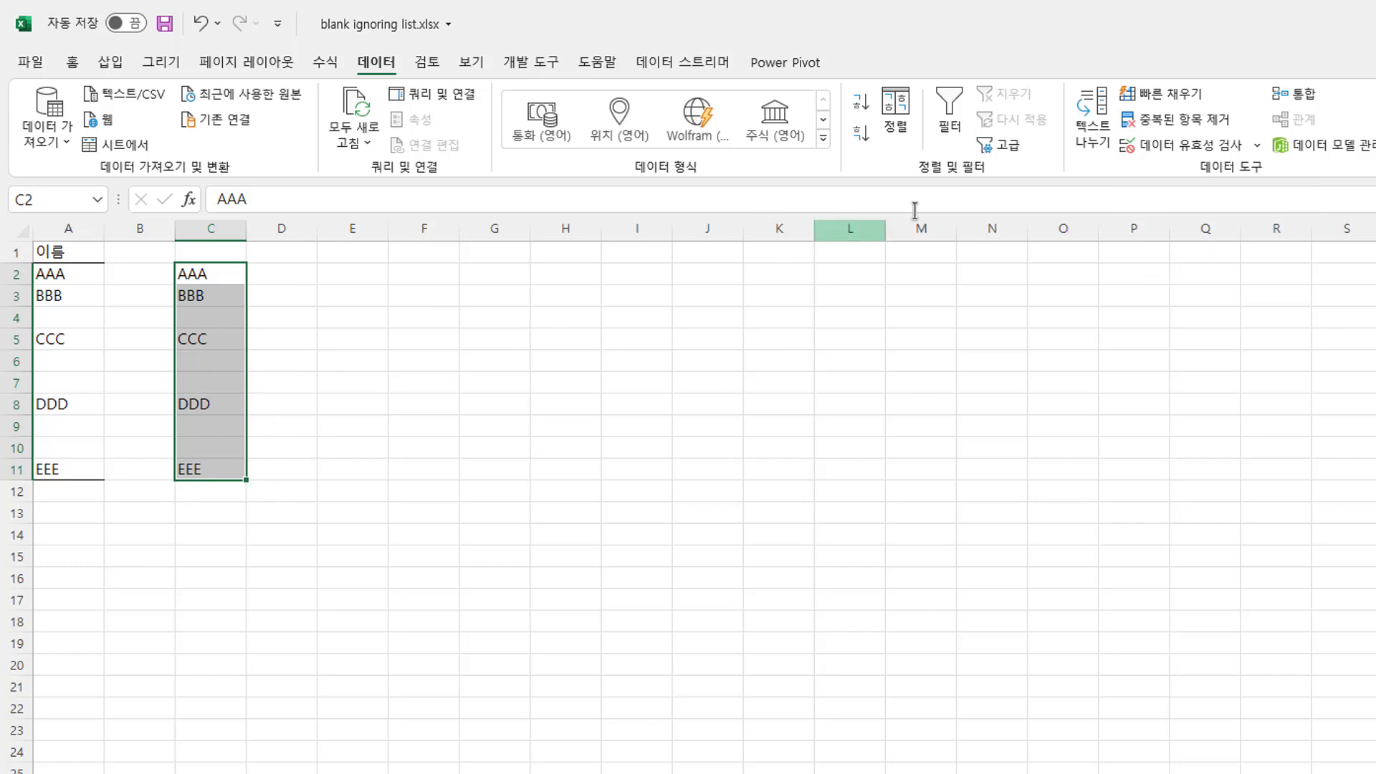
{"action": "left_click", "coordinate": [1199, 131]}
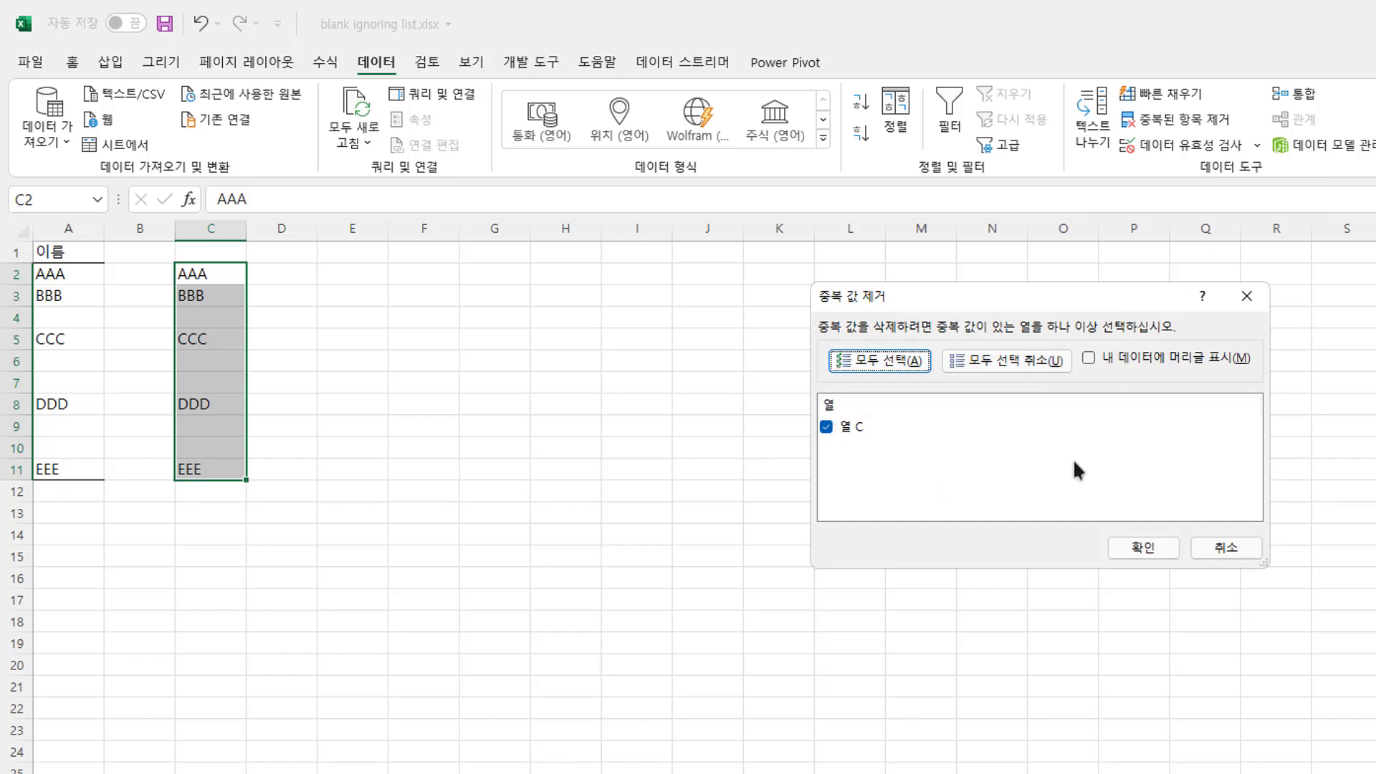
{"action": "left_click", "coordinate": [1143, 547]}
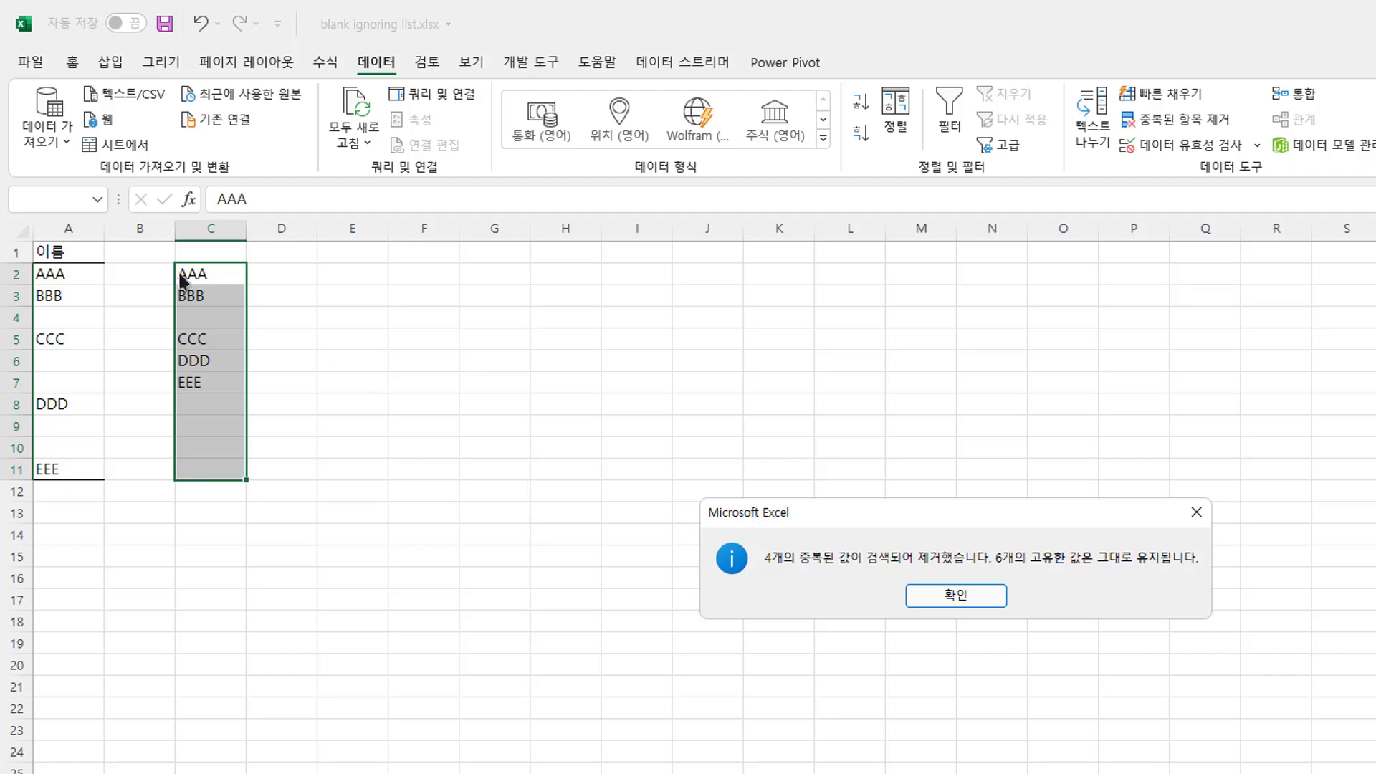
{"action": "left_click", "coordinate": [952, 596]}
{"action": "left_click", "coordinate": [212, 366]}
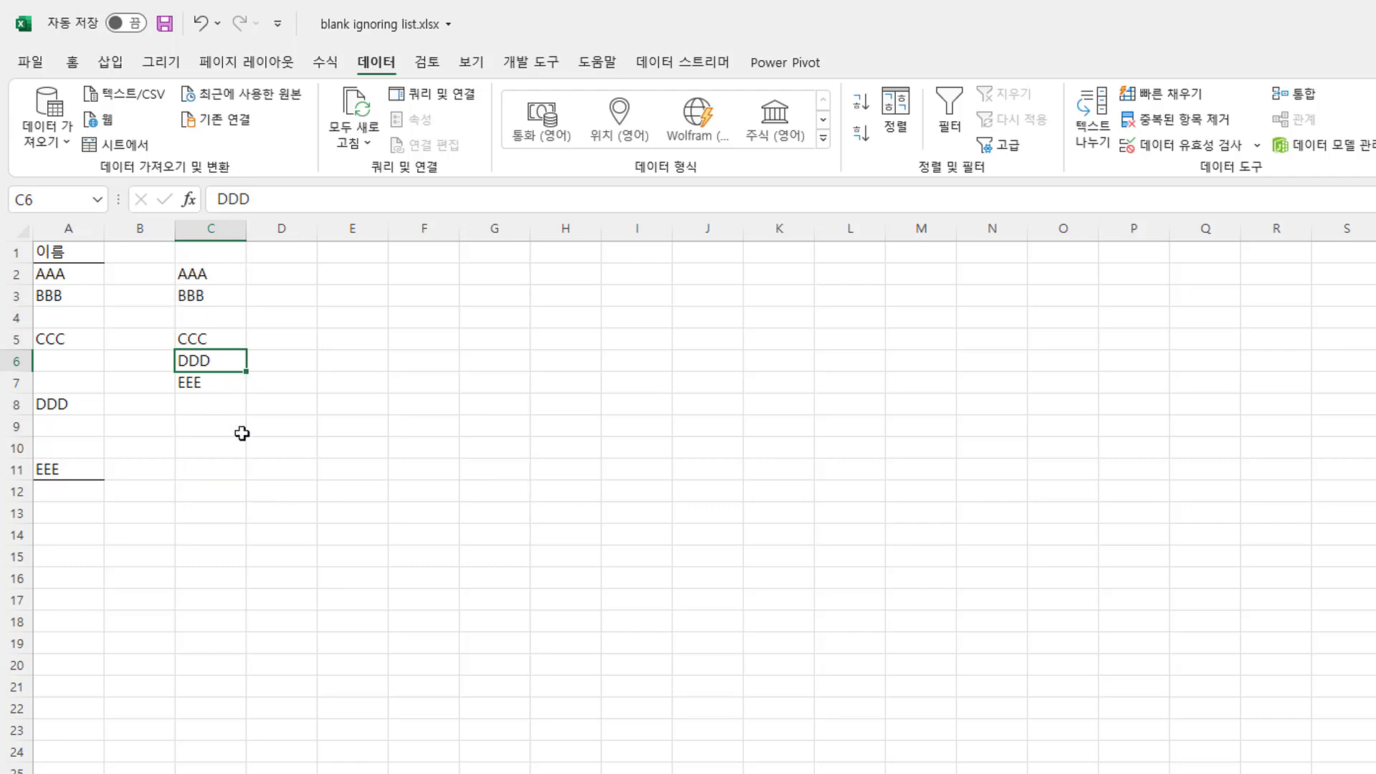
{"action": "left_click", "coordinate": [195, 320]}
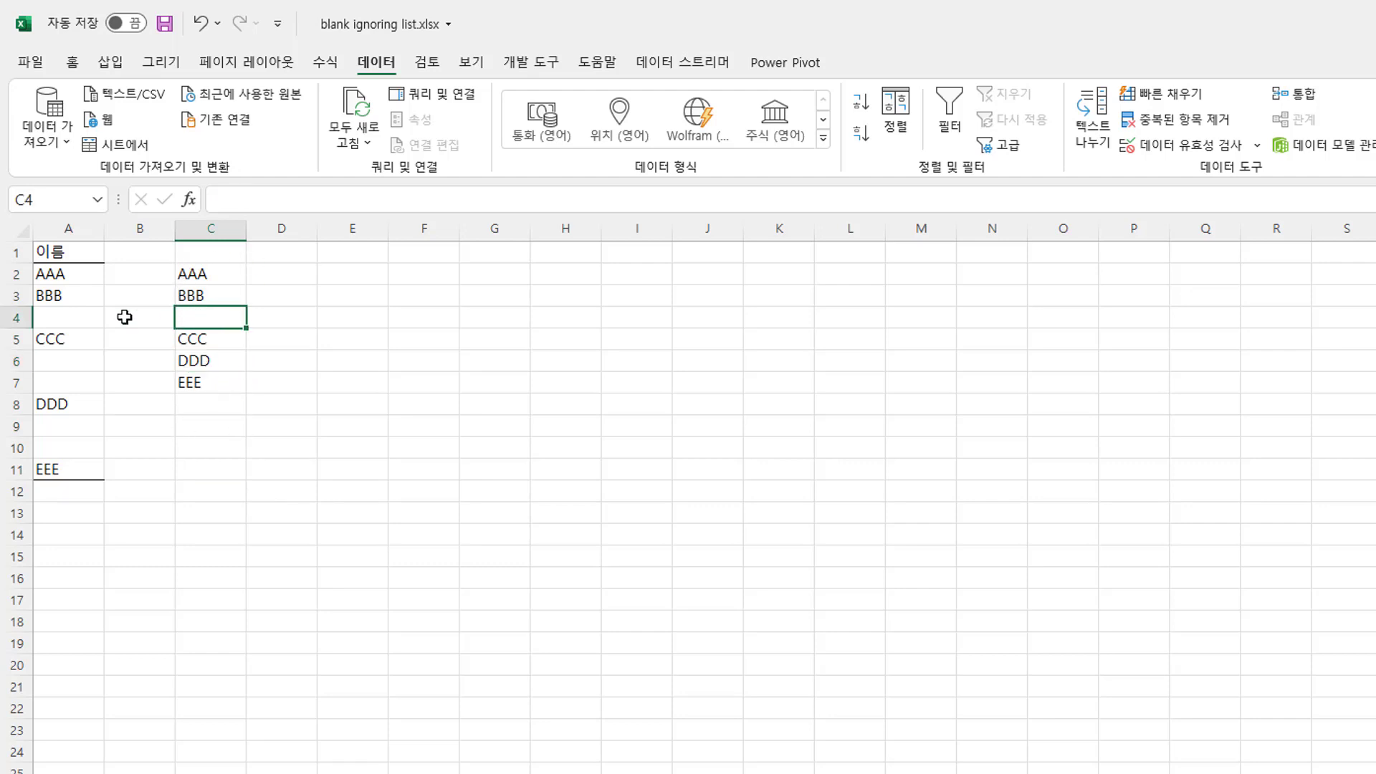
{"action": "left_click", "coordinate": [64, 316]}
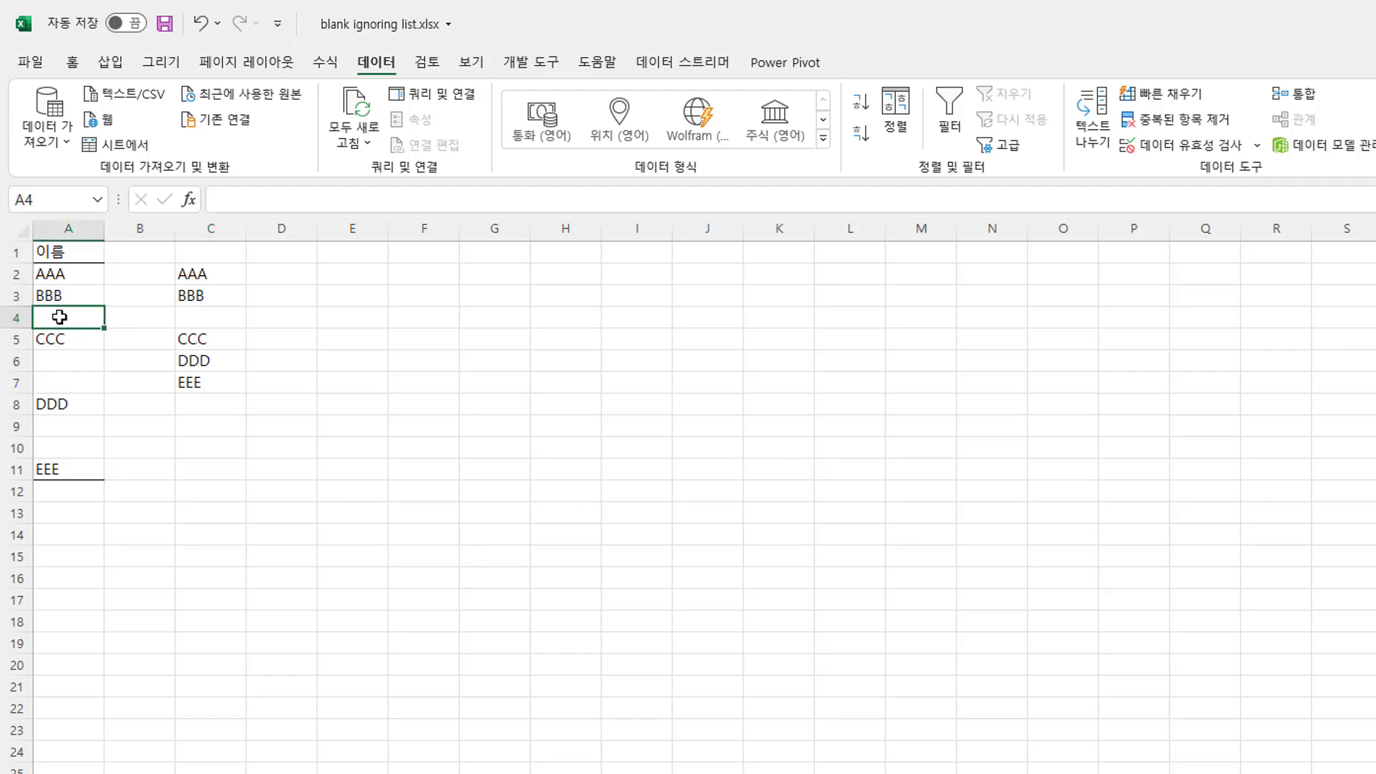
{"action": "left_click", "coordinate": [219, 323]}
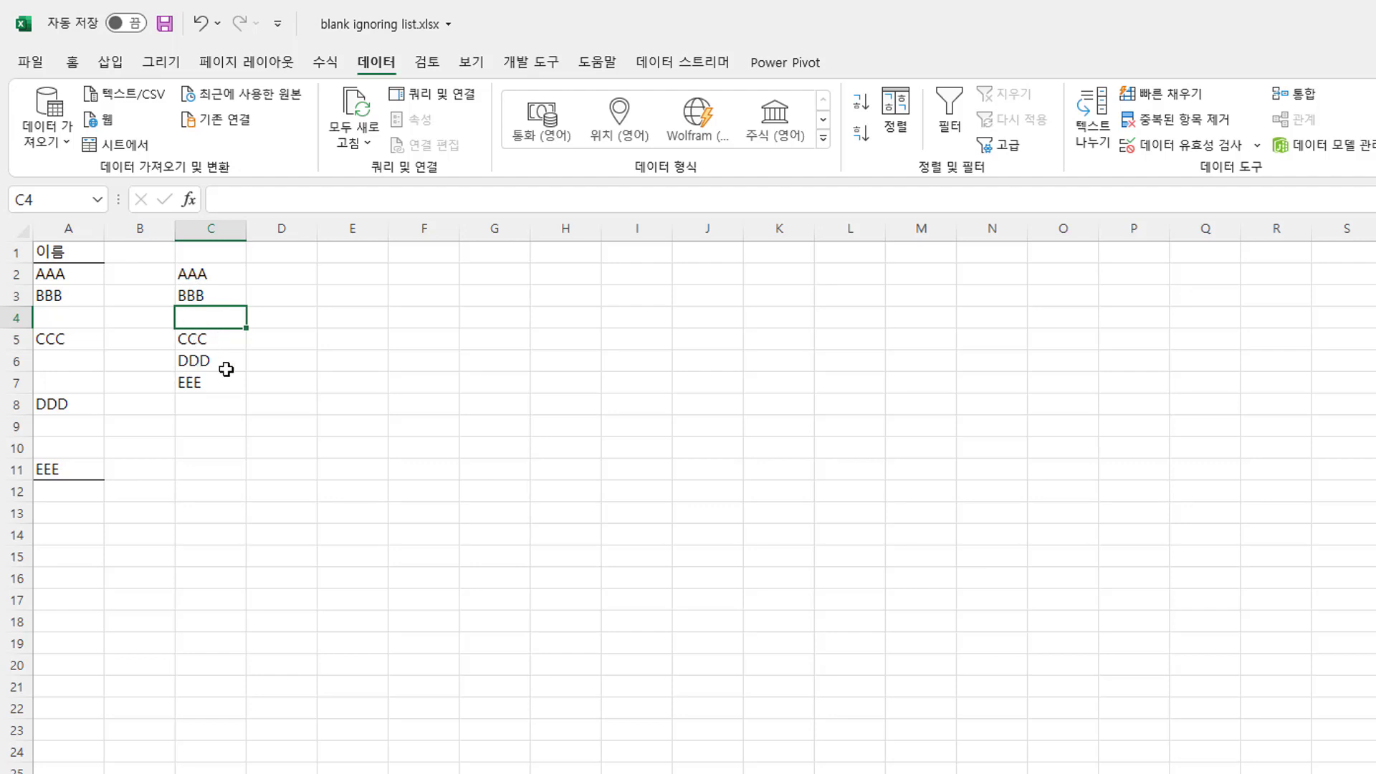
{"action": "left_click", "coordinate": [207, 278]}
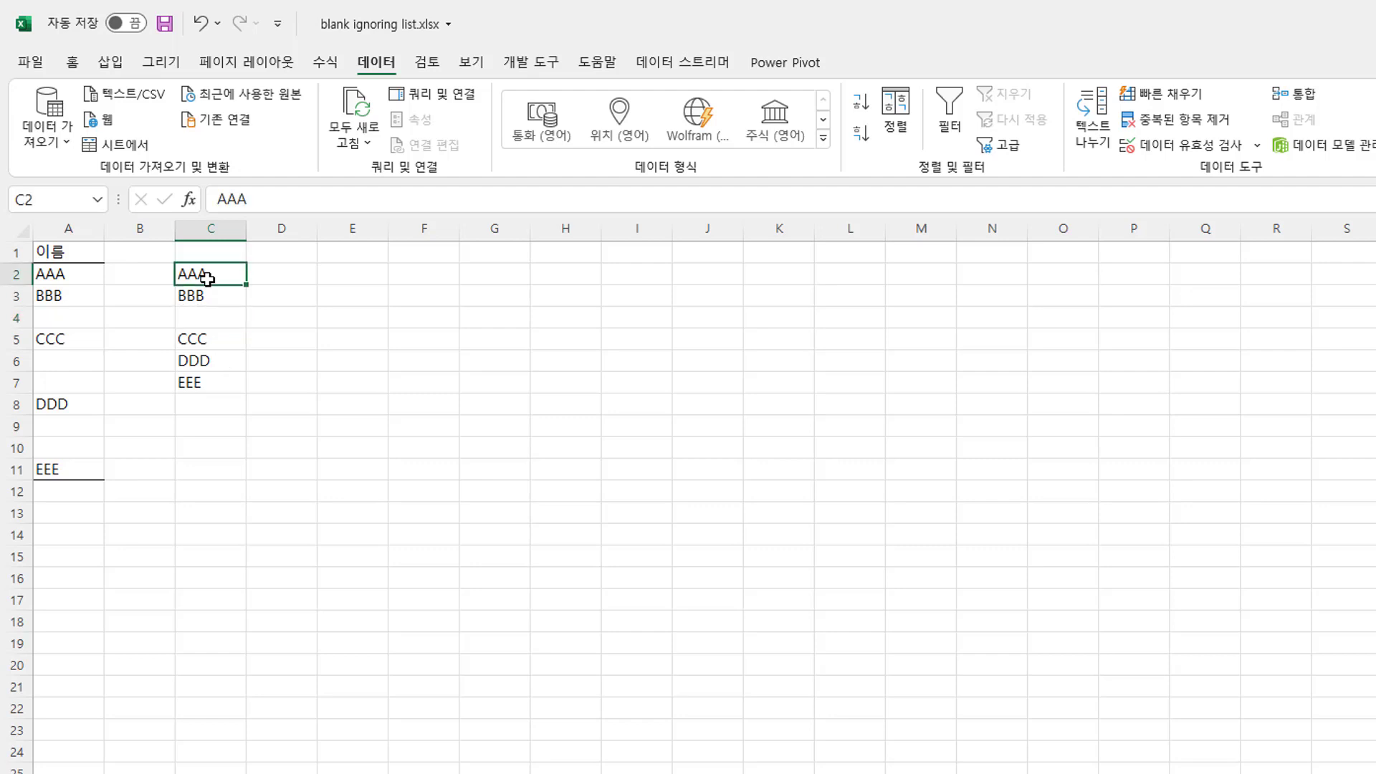
{"action": "left_click", "coordinate": [201, 25]}
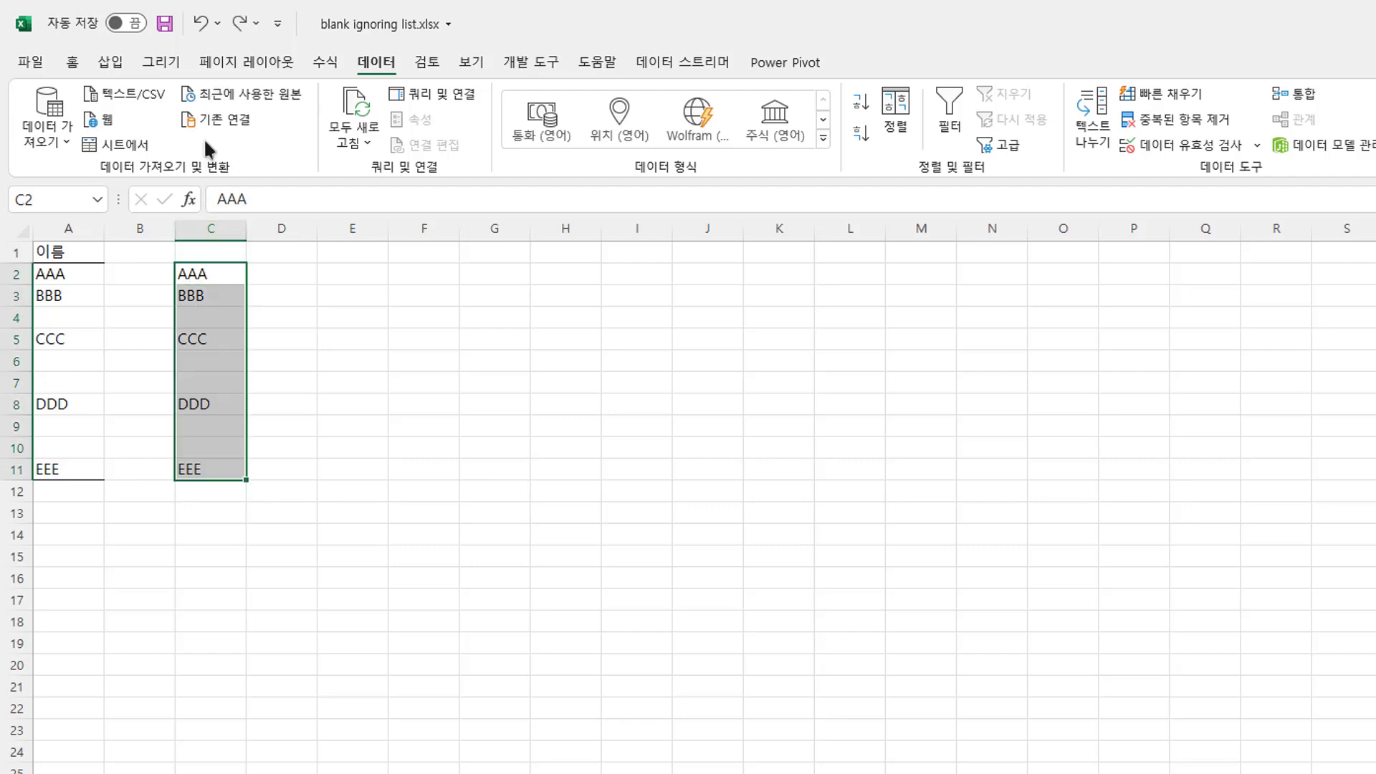
Step: Redo the duplicate removal and sort column C A to Z so AAA–EEE fill C2:C6
{"action": "left_click", "coordinate": [237, 24]}
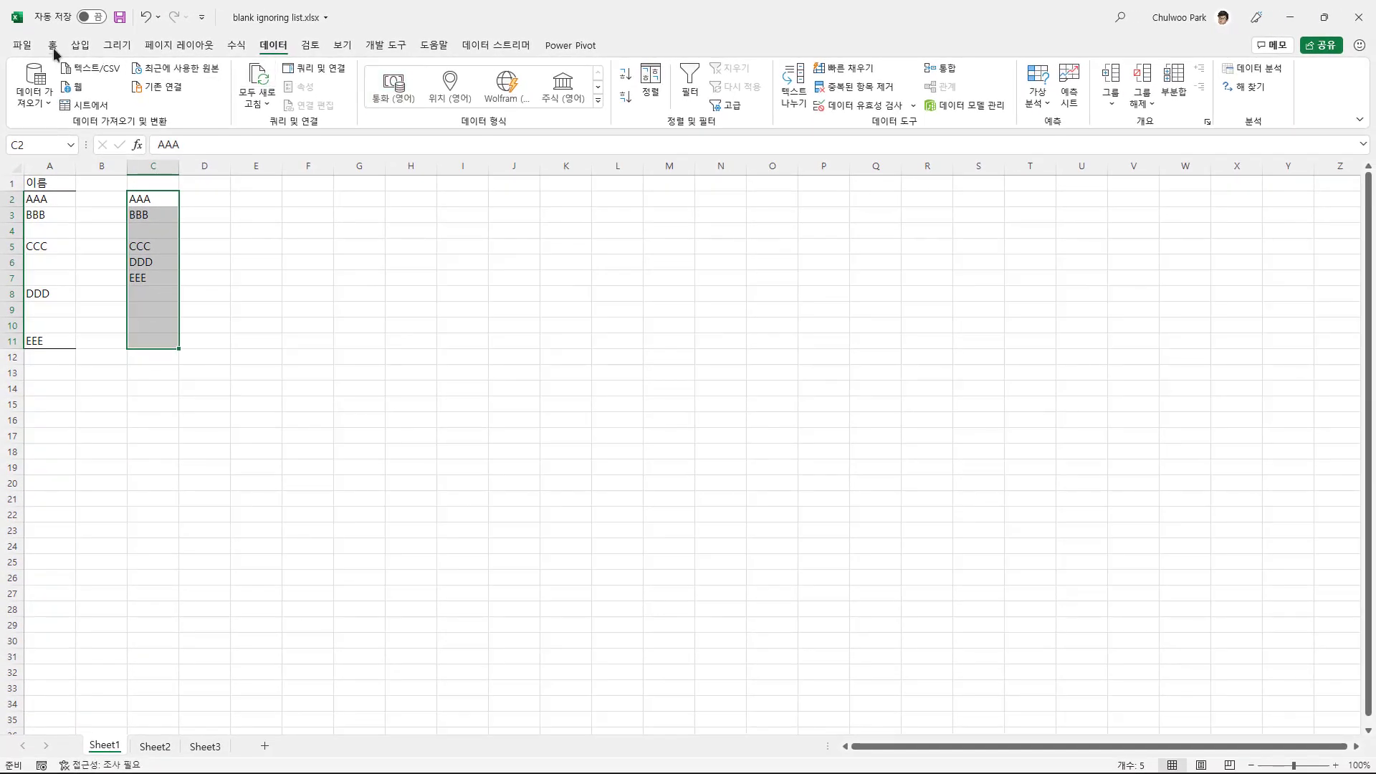
{"action": "left_click", "coordinate": [52, 45]}
{"action": "left_click", "coordinate": [1231, 94]}
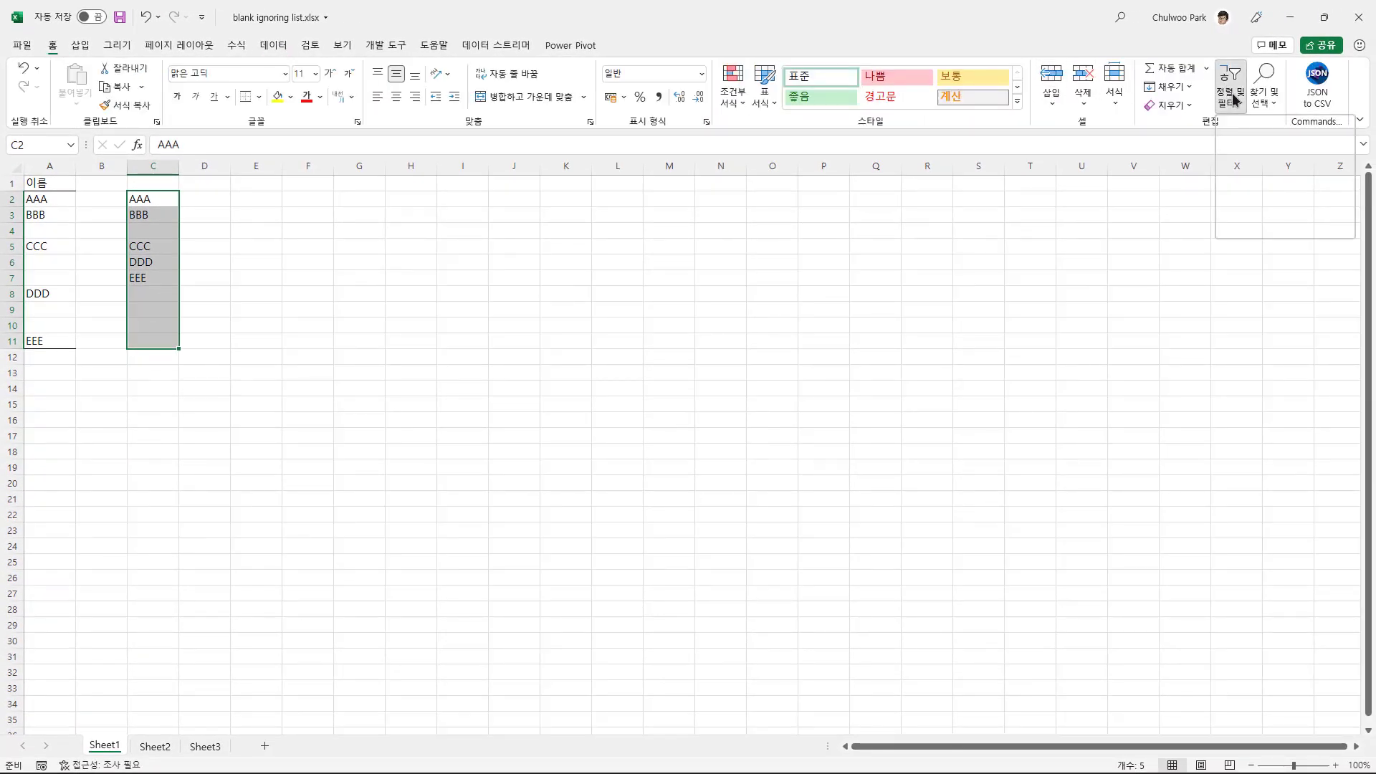
{"action": "left_click", "coordinate": [1257, 125]}
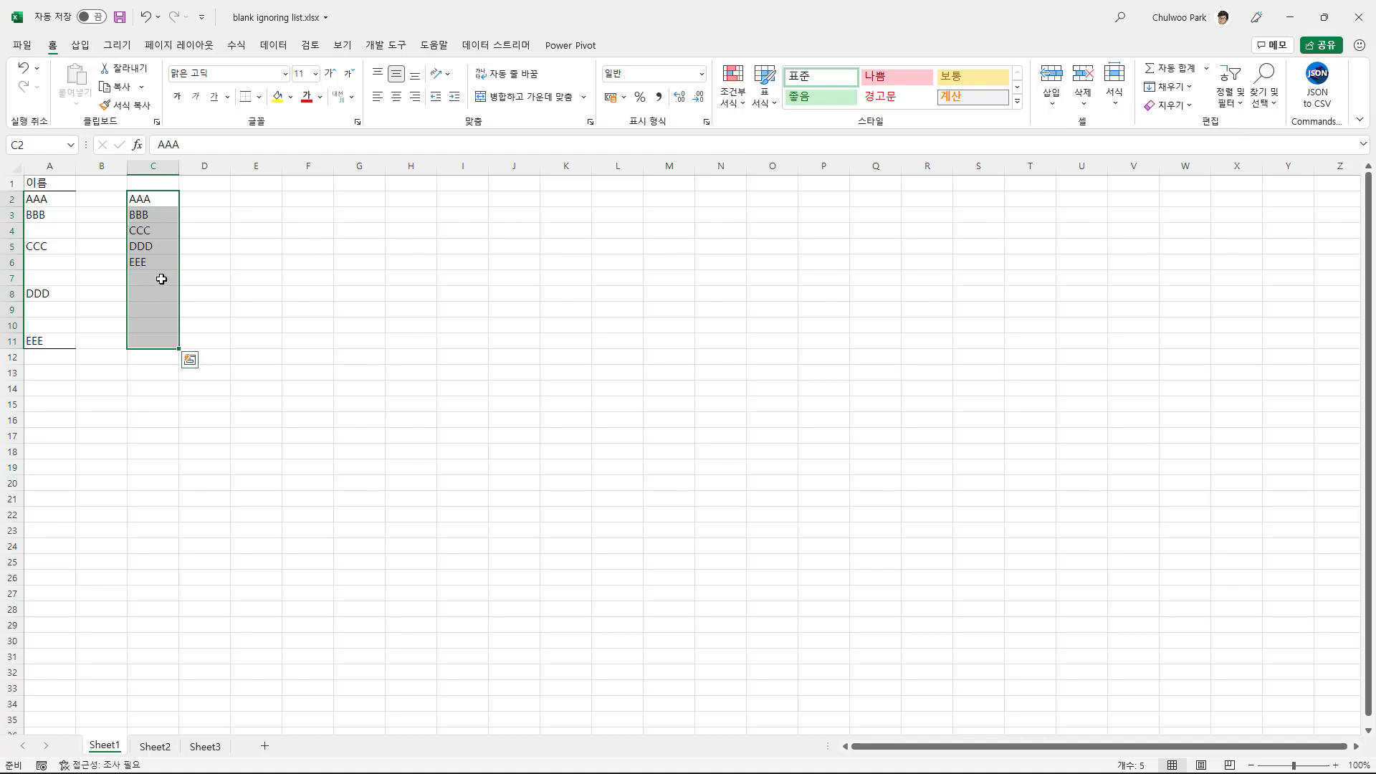
{"action": "left_click_drag", "start_coordinate": [152, 277], "coordinate": [152, 372]}
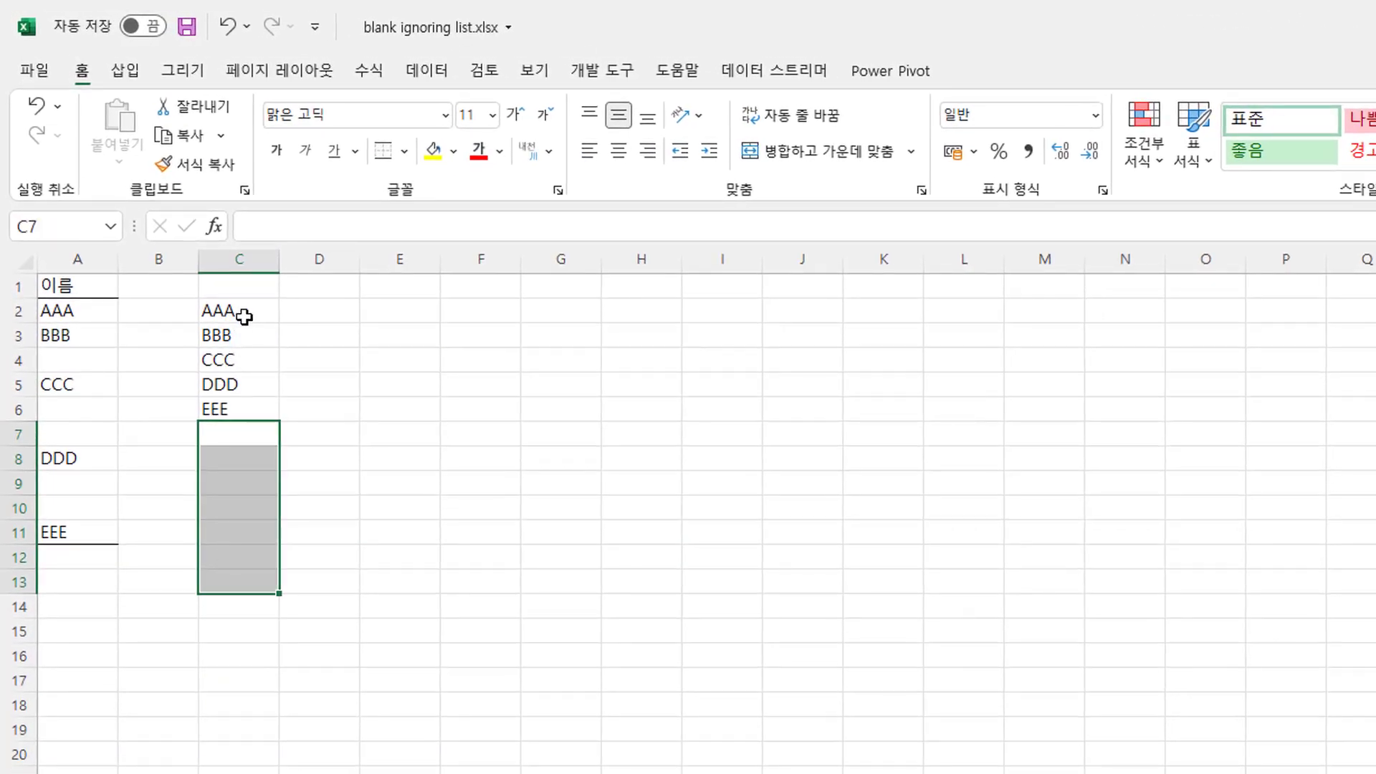
{"action": "left_click_drag", "start_coordinate": [239, 313], "coordinate": [237, 407]}
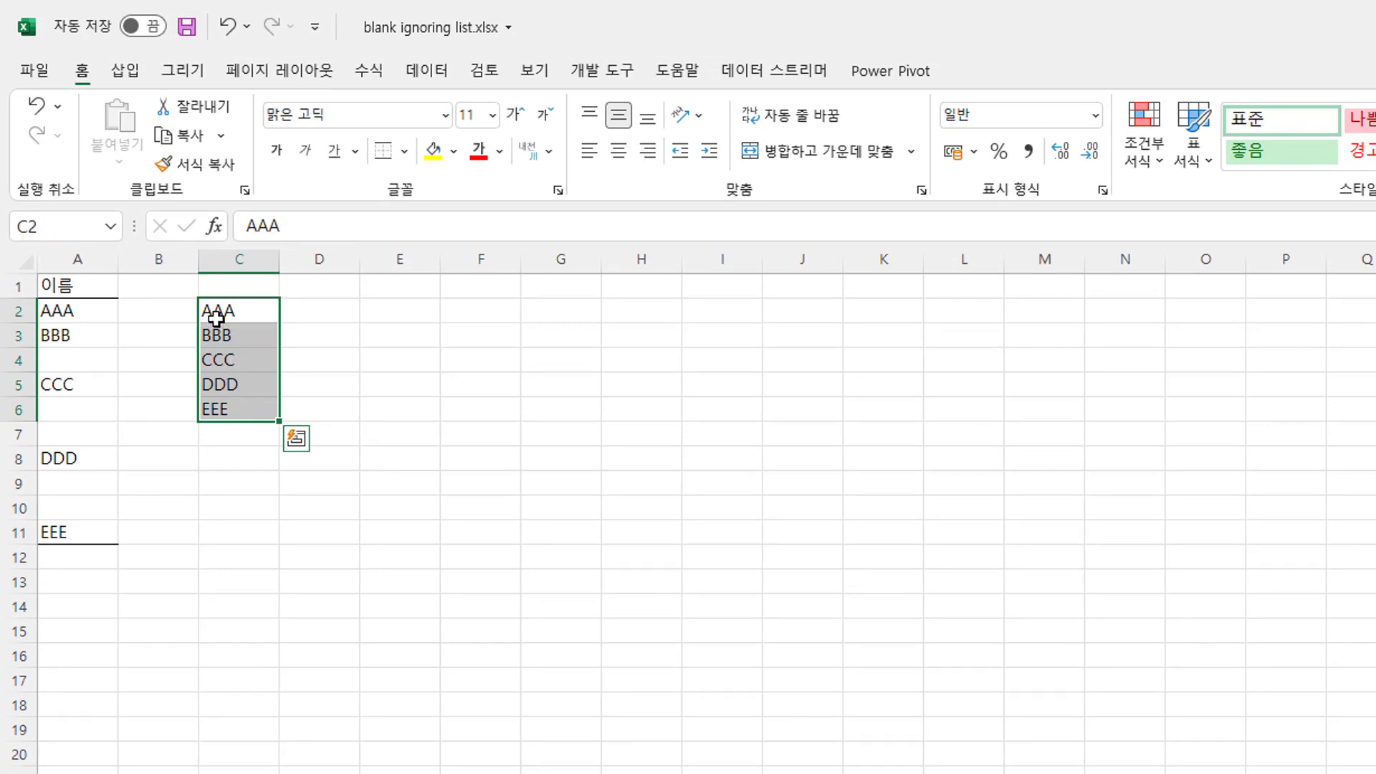
{"action": "left_click_drag", "start_coordinate": [209, 312], "coordinate": [207, 401]}
Step: Delete column C from its right-click menu, leaving it empty
{"action": "left_click", "coordinate": [223, 260]}
{"action": "right_click", "coordinate": [223, 262]}
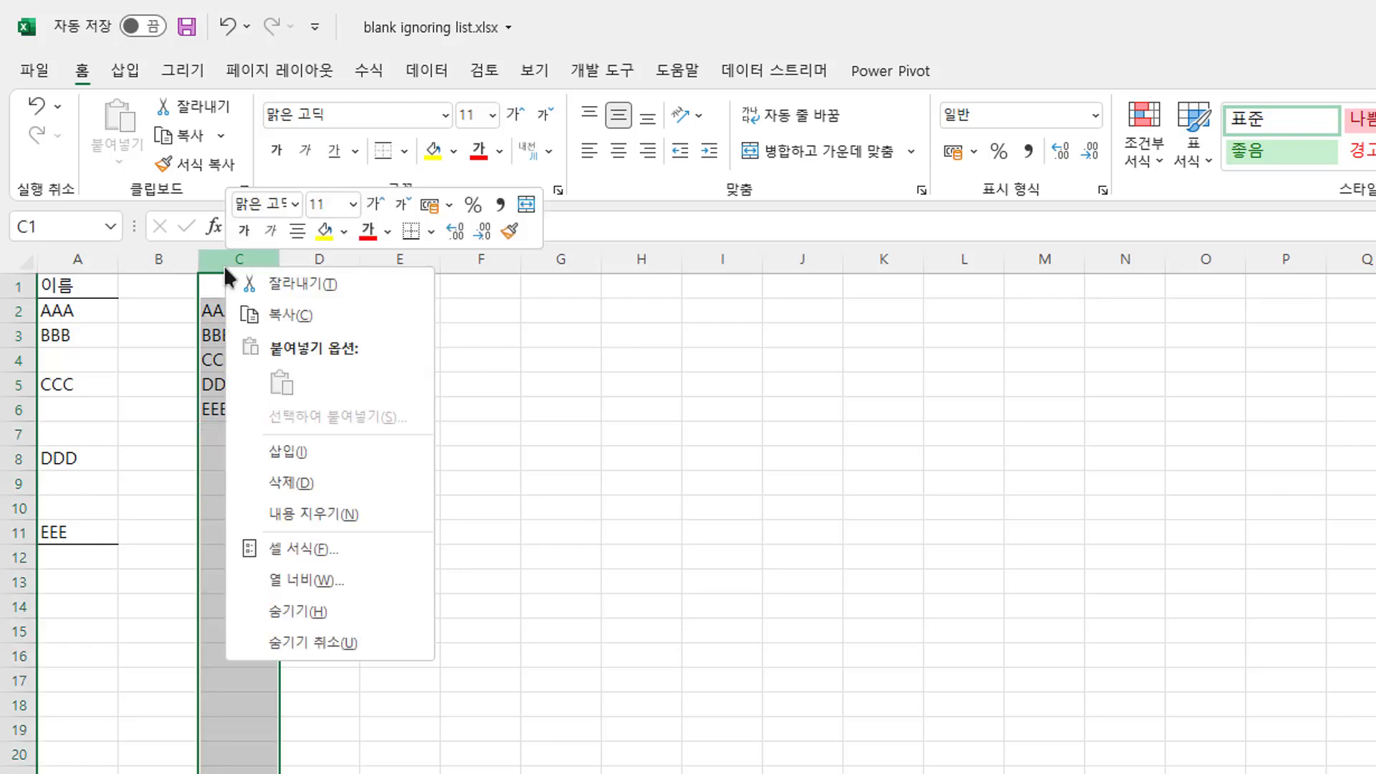
{"action": "left_click", "coordinate": [335, 482]}
{"action": "left_click", "coordinate": [206, 408]}
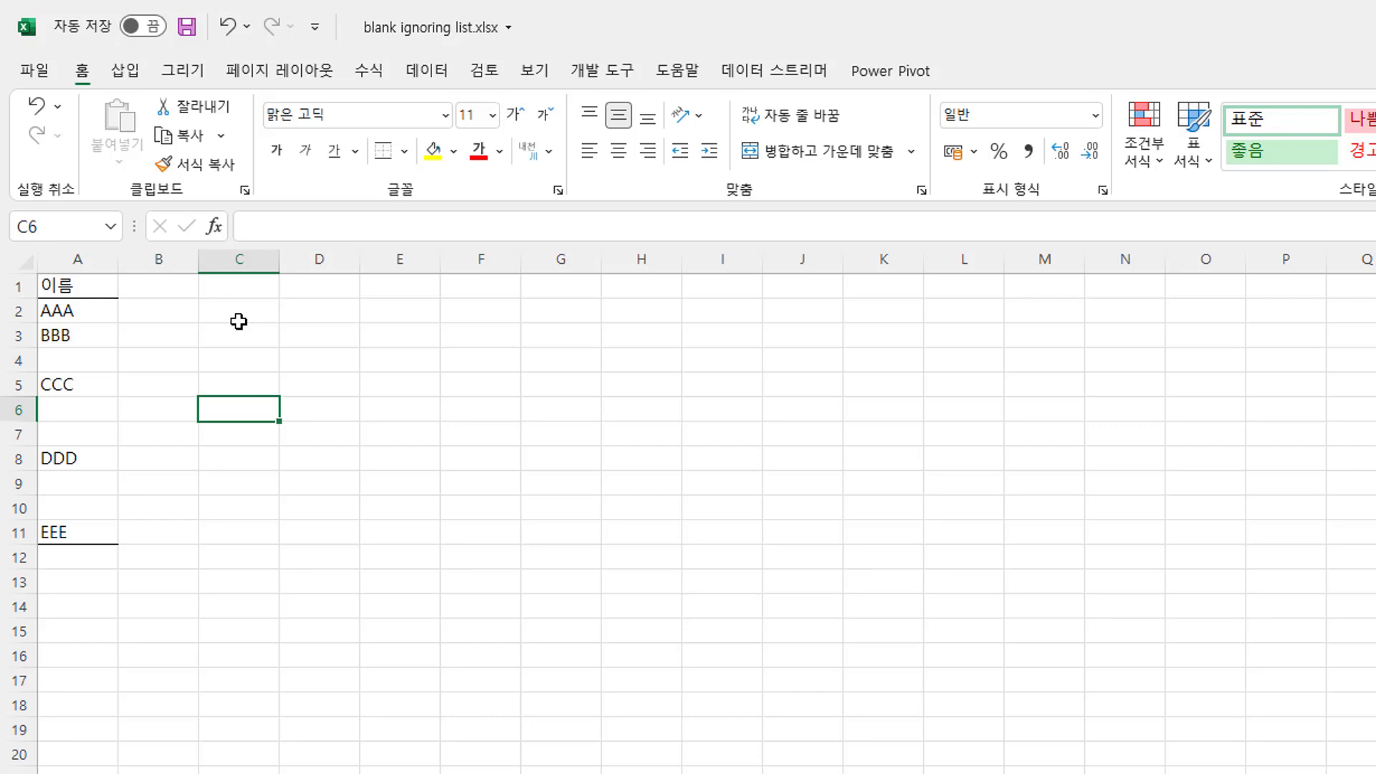
Step: Enter =SORT(A2:A11) in C2 so the sorted names spill down column C
{"action": "left_click_drag", "start_coordinate": [76, 313], "coordinate": [72, 536]}
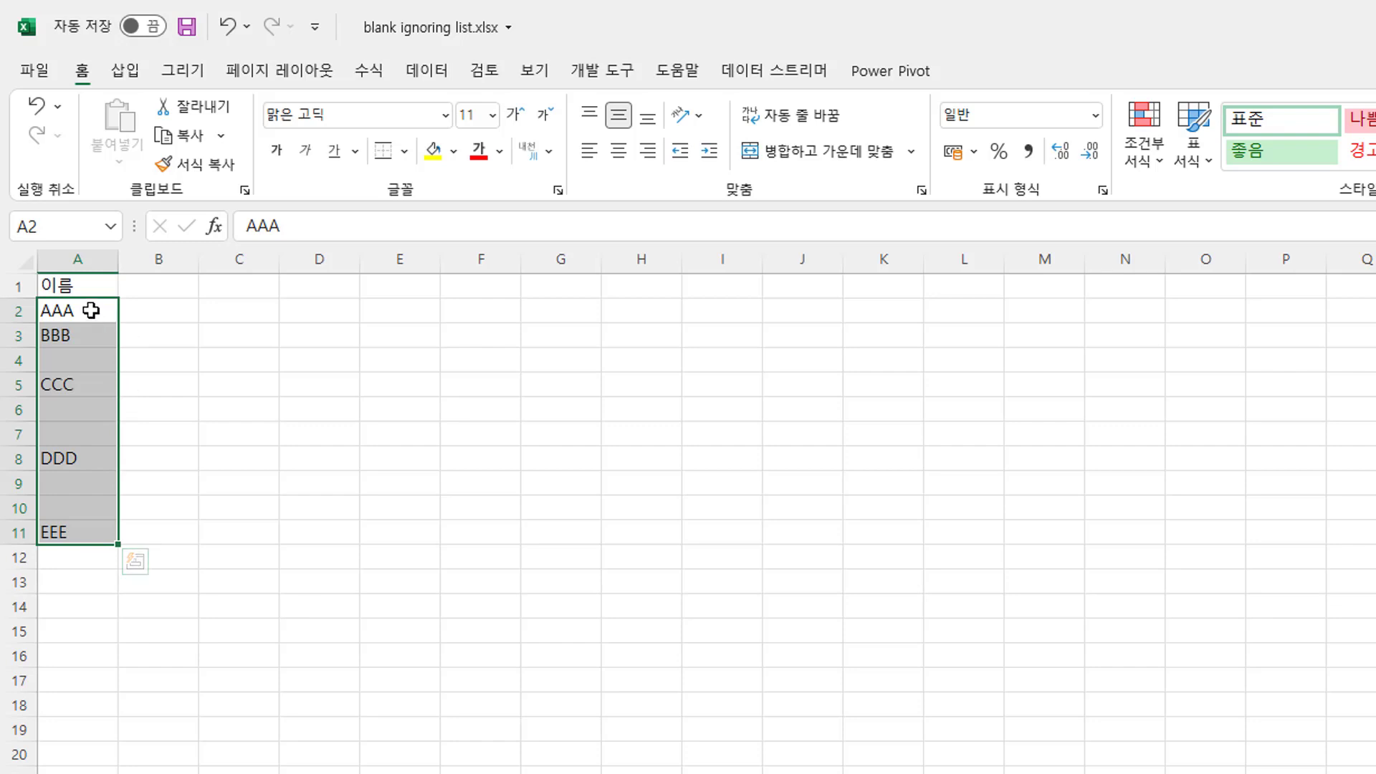
{"action": "left_click", "coordinate": [228, 308]}
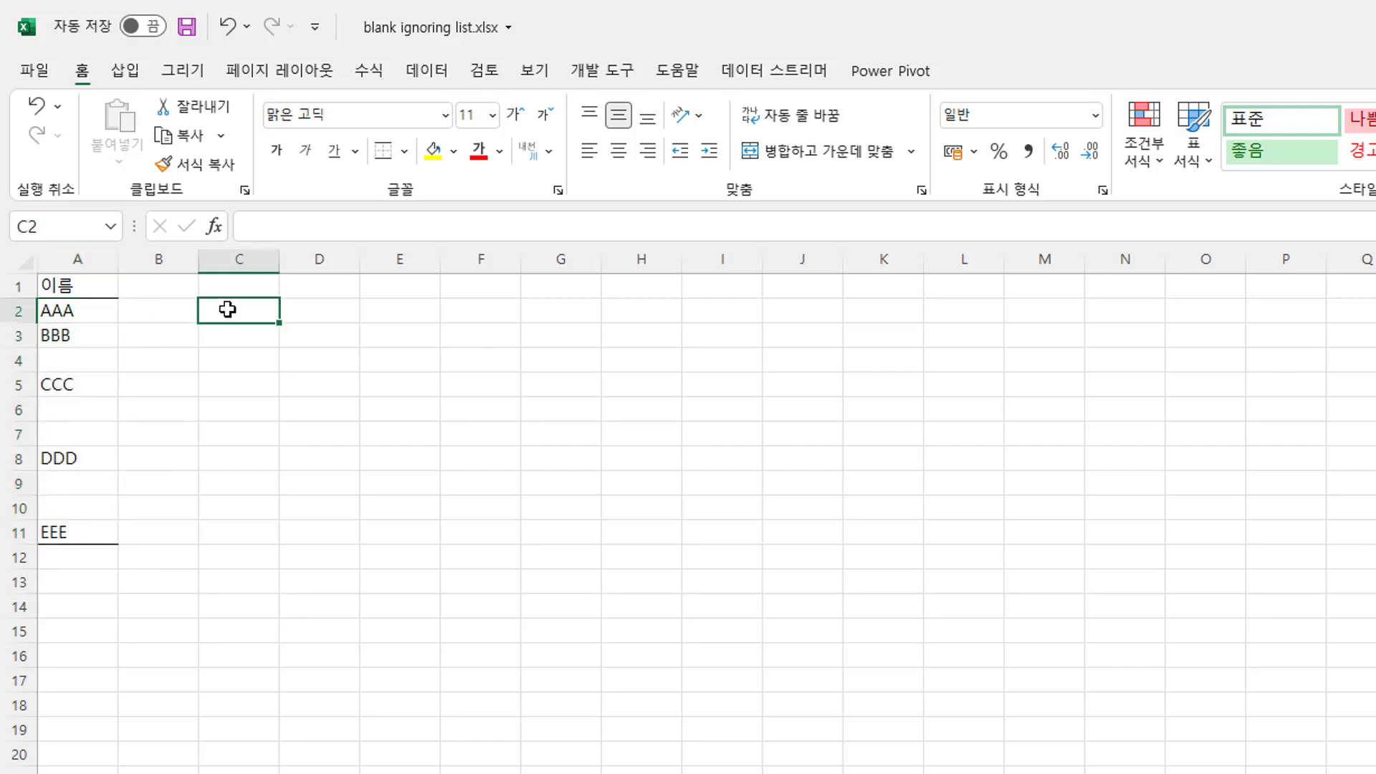
{"action": "type", "text": "=s"}
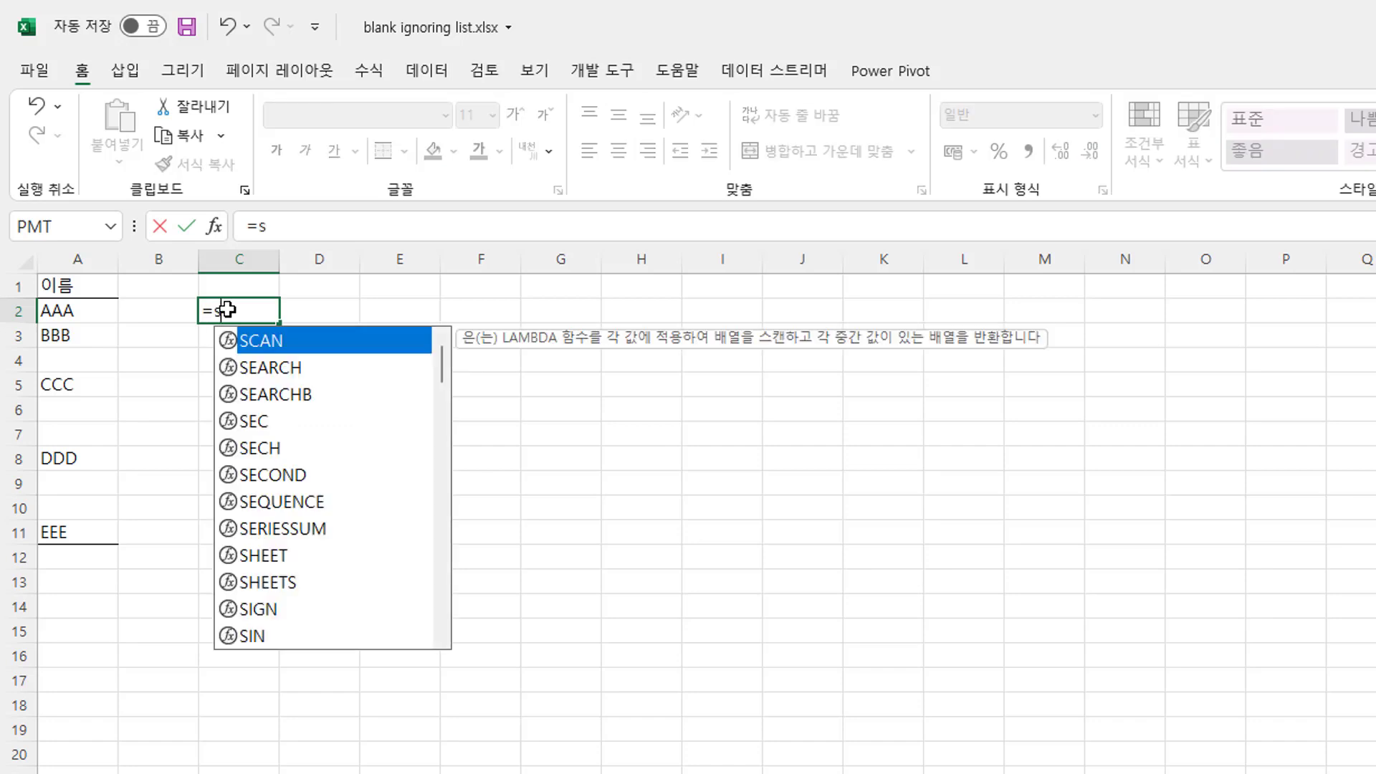
{"action": "type", "text": "ort"}
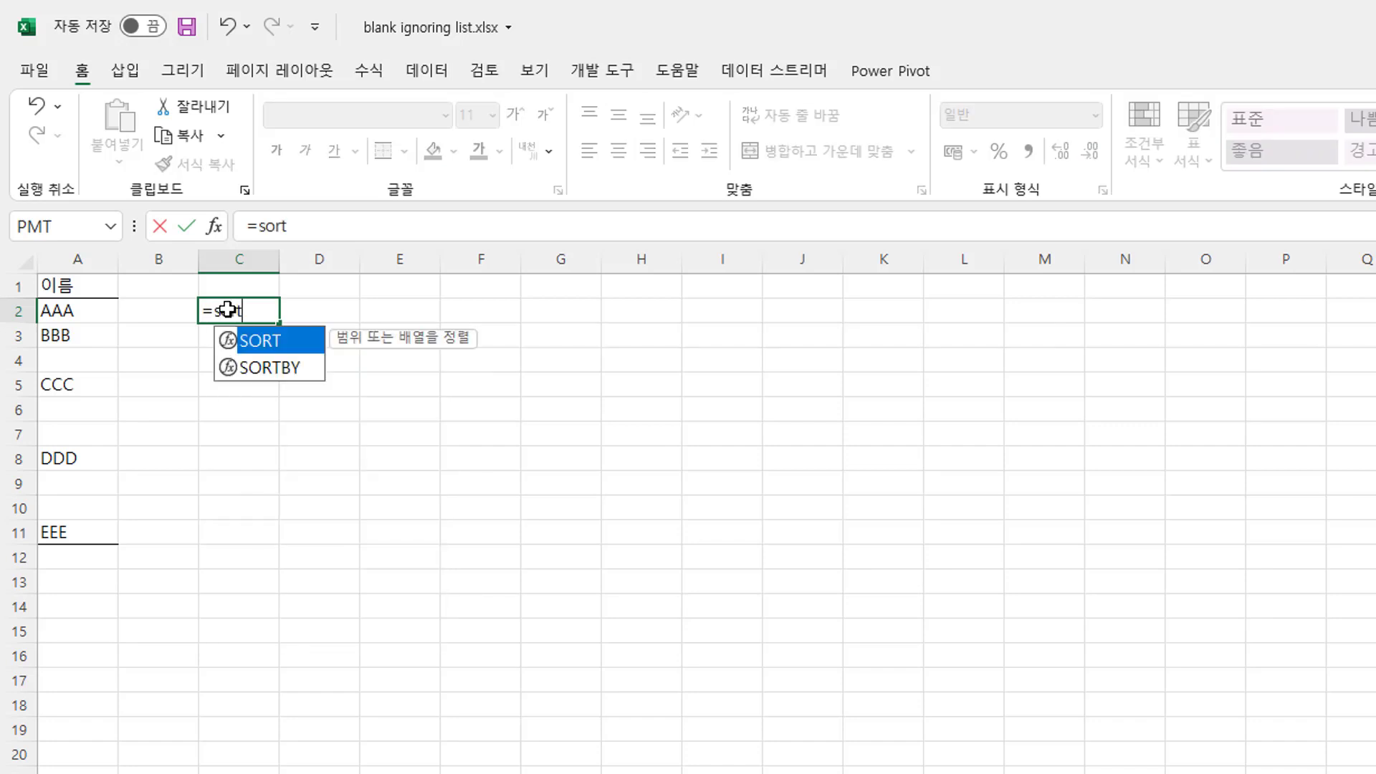
{"action": "key", "text": "Tab"}
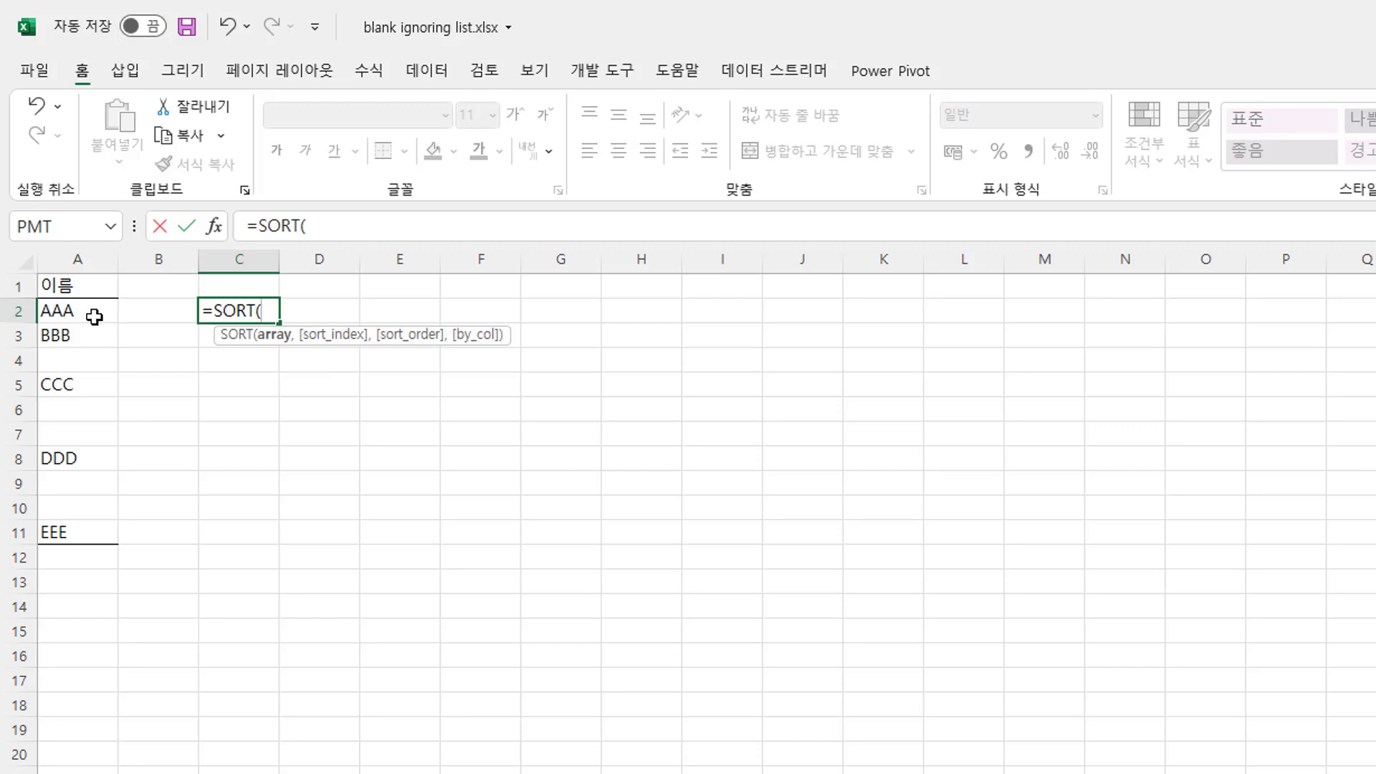
{"action": "left_click_drag", "start_coordinate": [94, 310], "coordinate": [91, 529]}
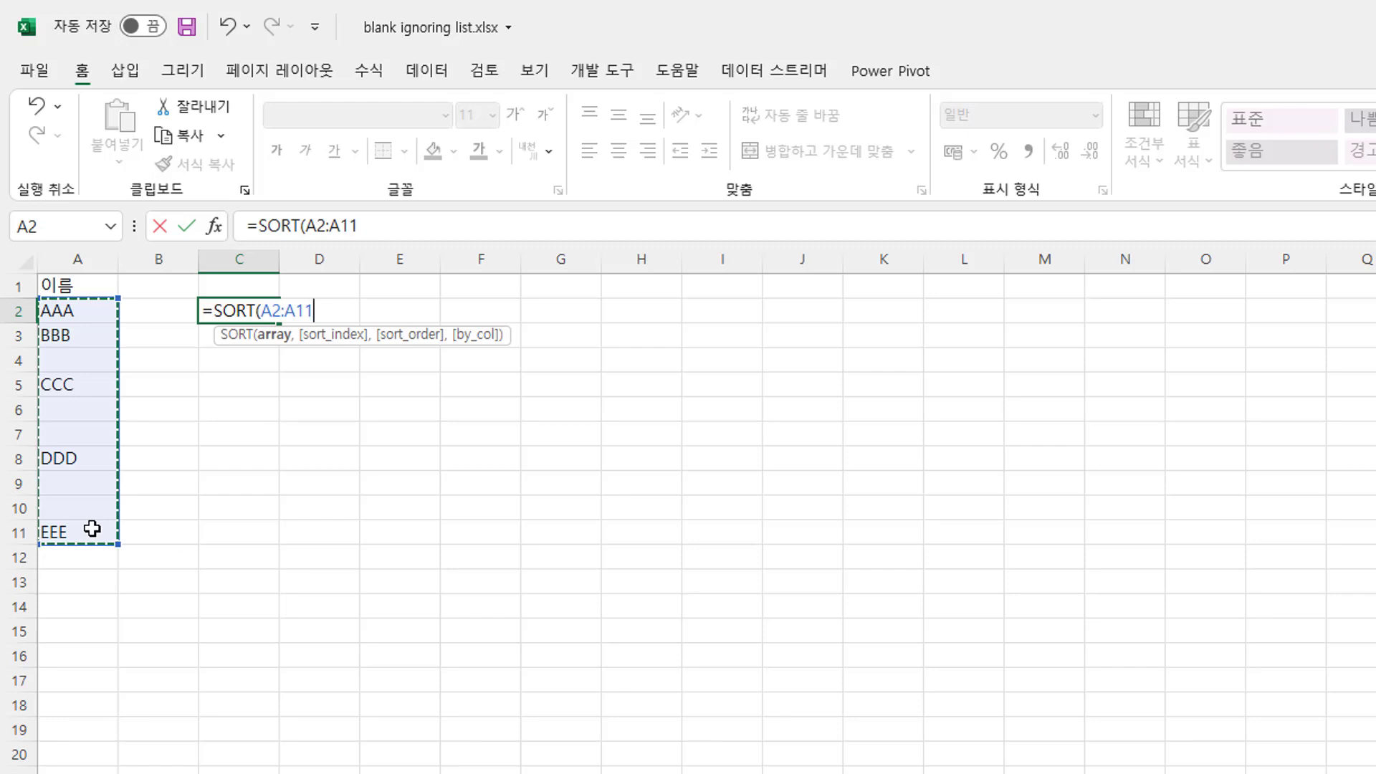
{"action": "key", "text": "Return"}
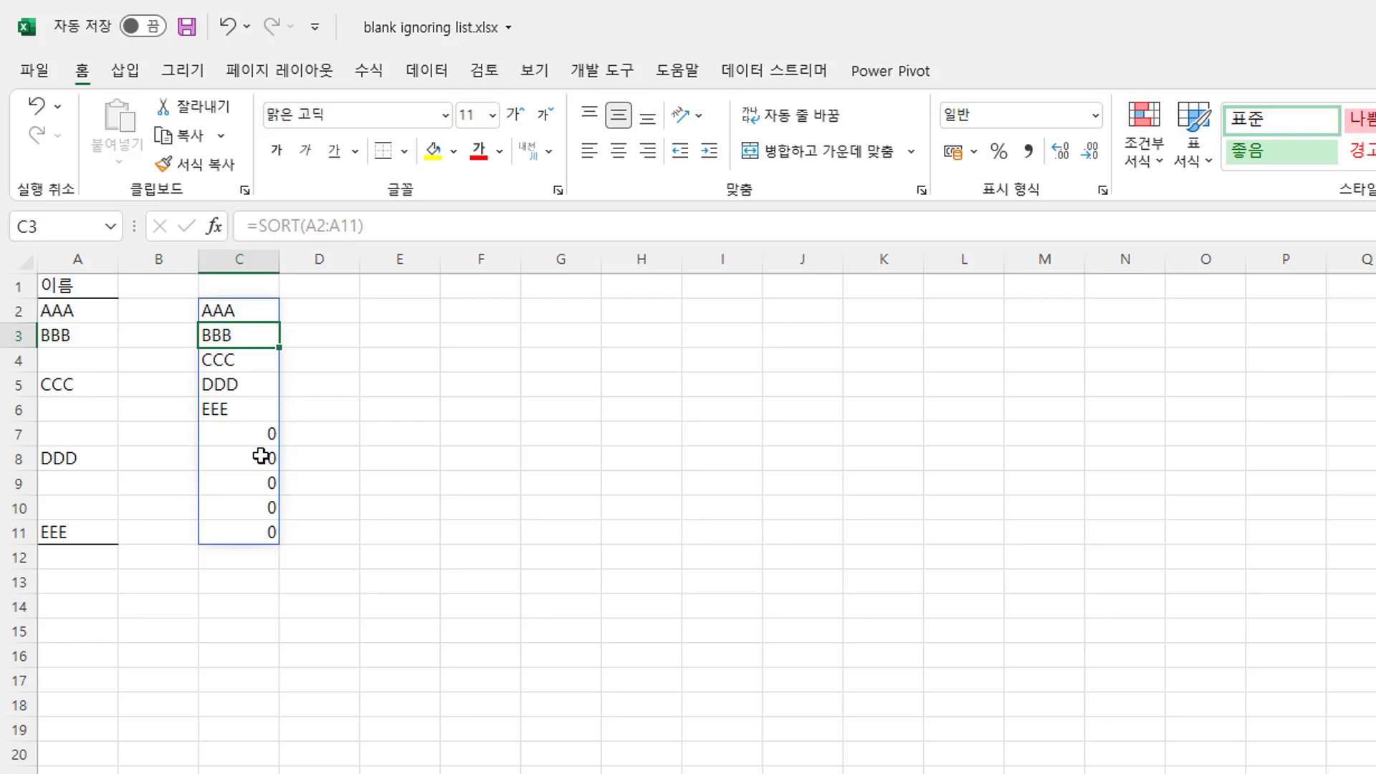
{"action": "left_click", "coordinate": [244, 311]}
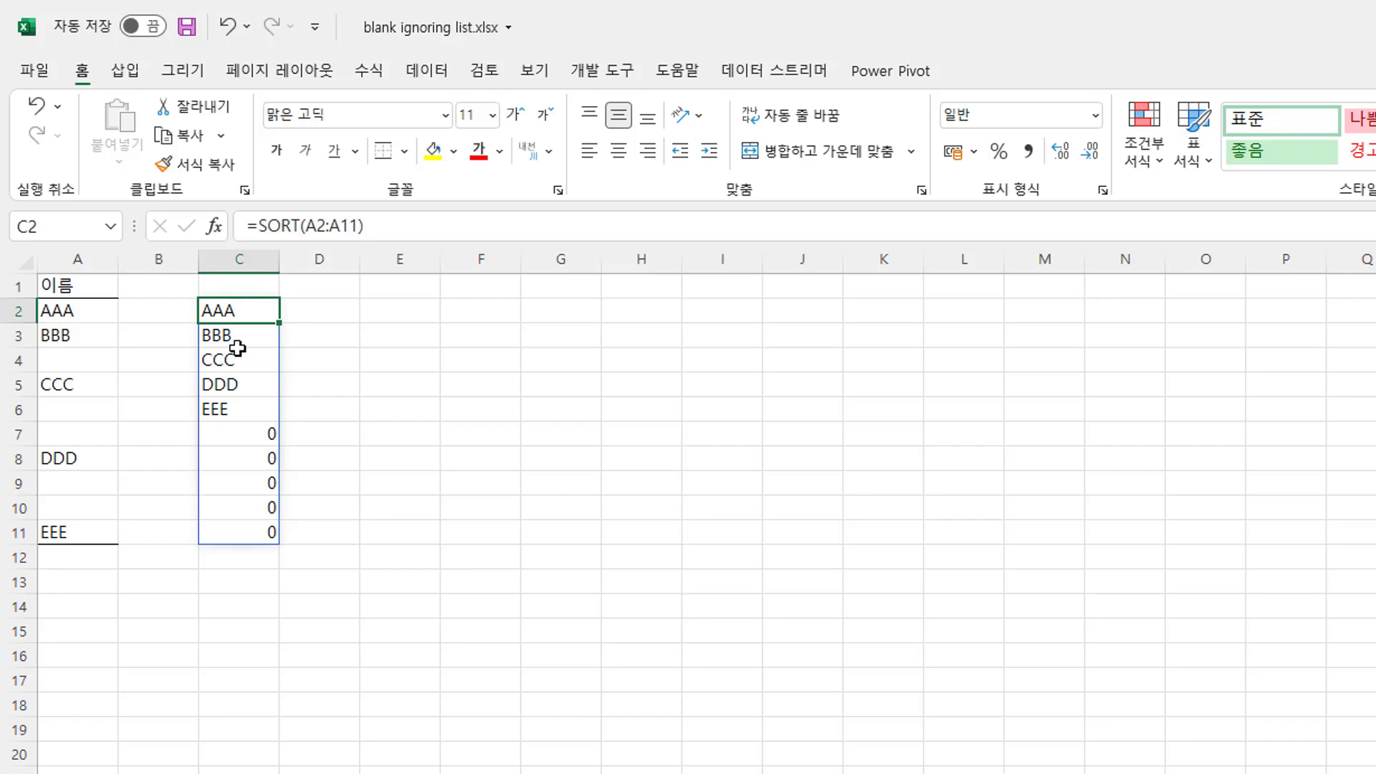
{"action": "left_click", "coordinate": [239, 343]}
{"action": "left_click", "coordinate": [240, 380]}
{"action": "left_click", "coordinate": [238, 407]}
{"action": "left_click", "coordinate": [241, 430]}
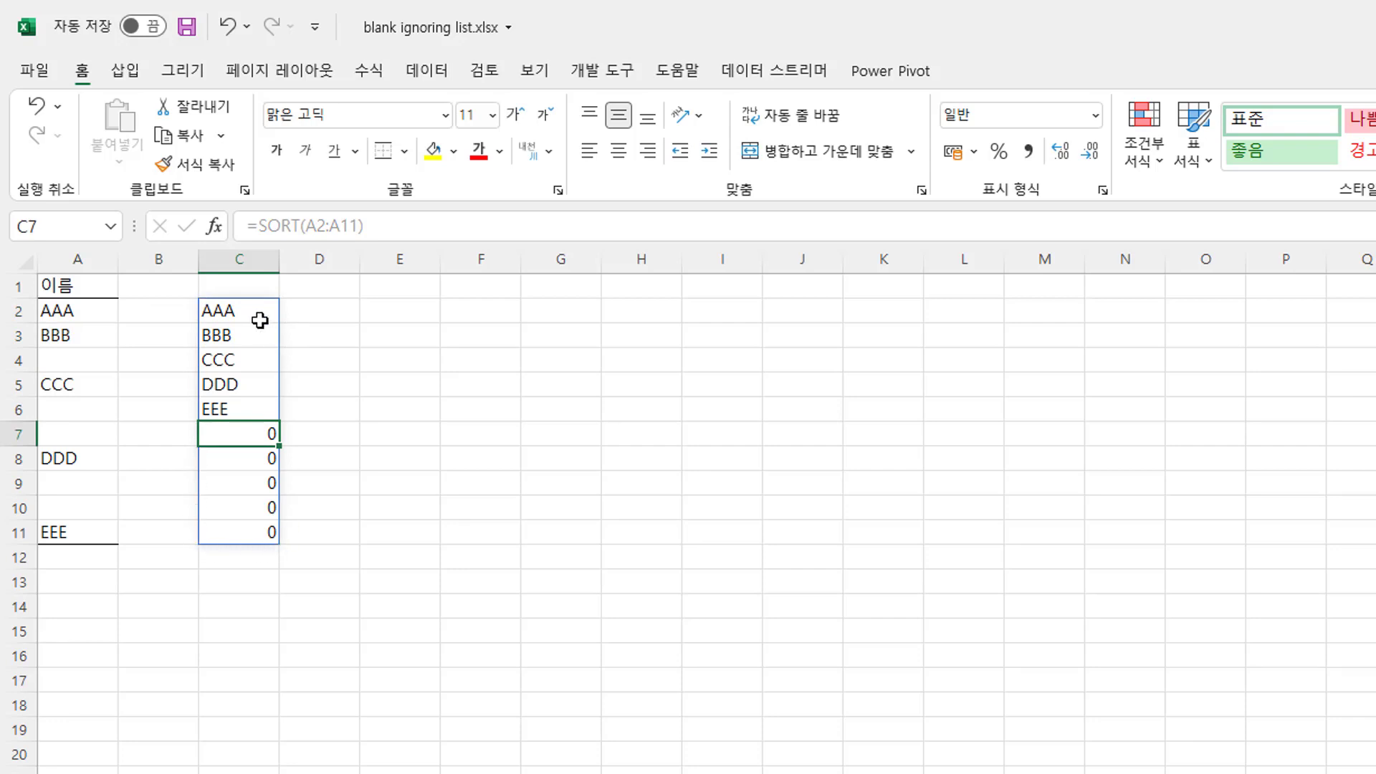
{"action": "left_click", "coordinate": [263, 305]}
{"action": "left_click", "coordinate": [255, 335]}
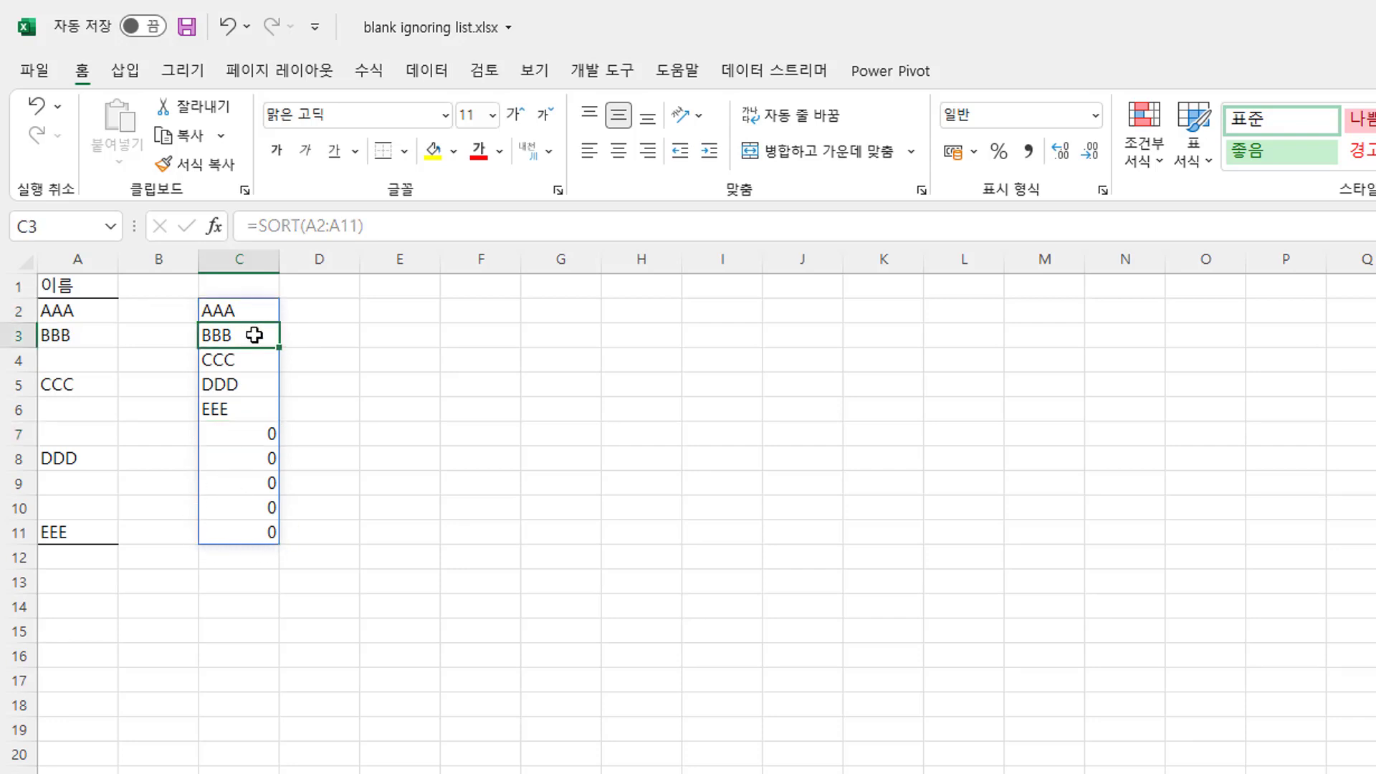
{"action": "left_click", "coordinate": [248, 375]}
{"action": "left_click", "coordinate": [239, 309]}
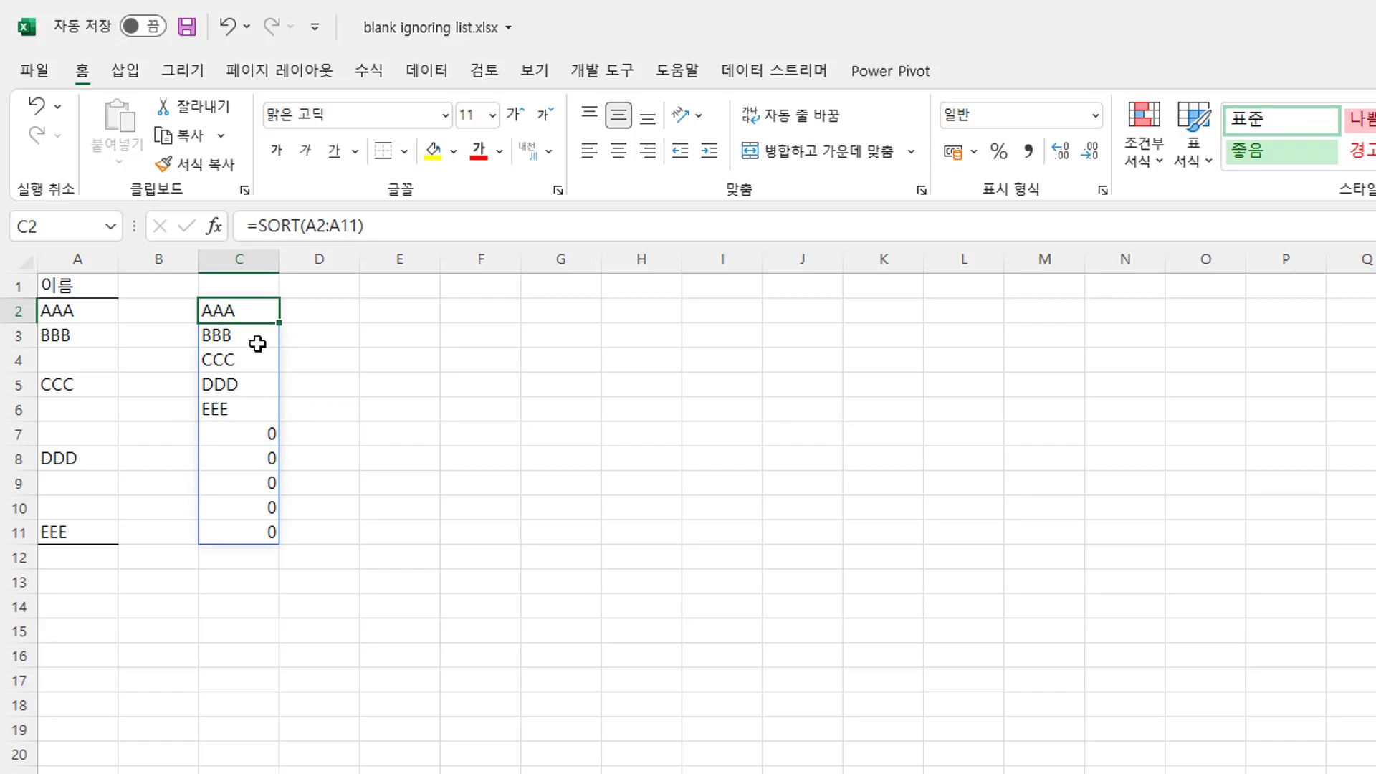
{"action": "left_click", "coordinate": [236, 337]}
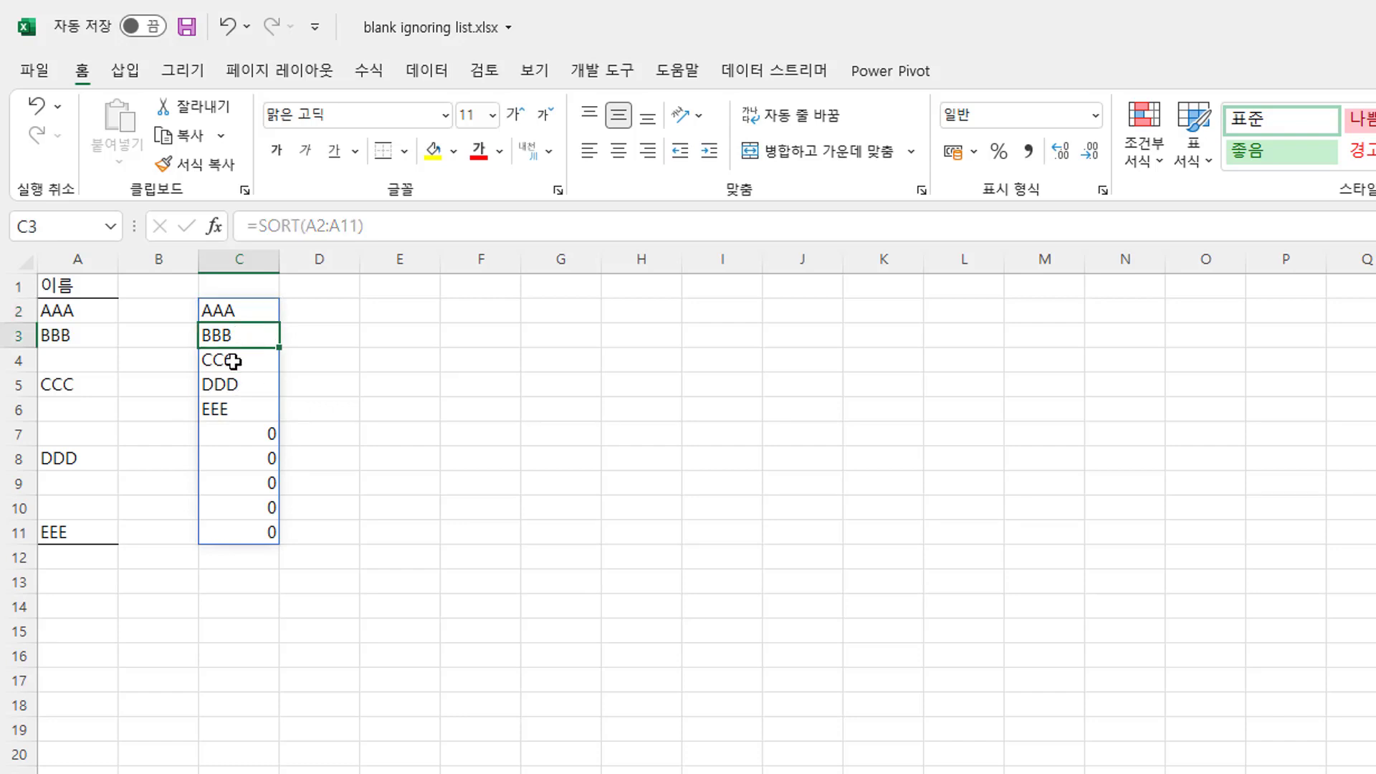
{"action": "left_click", "coordinate": [233, 361]}
{"action": "left_click", "coordinate": [230, 387]}
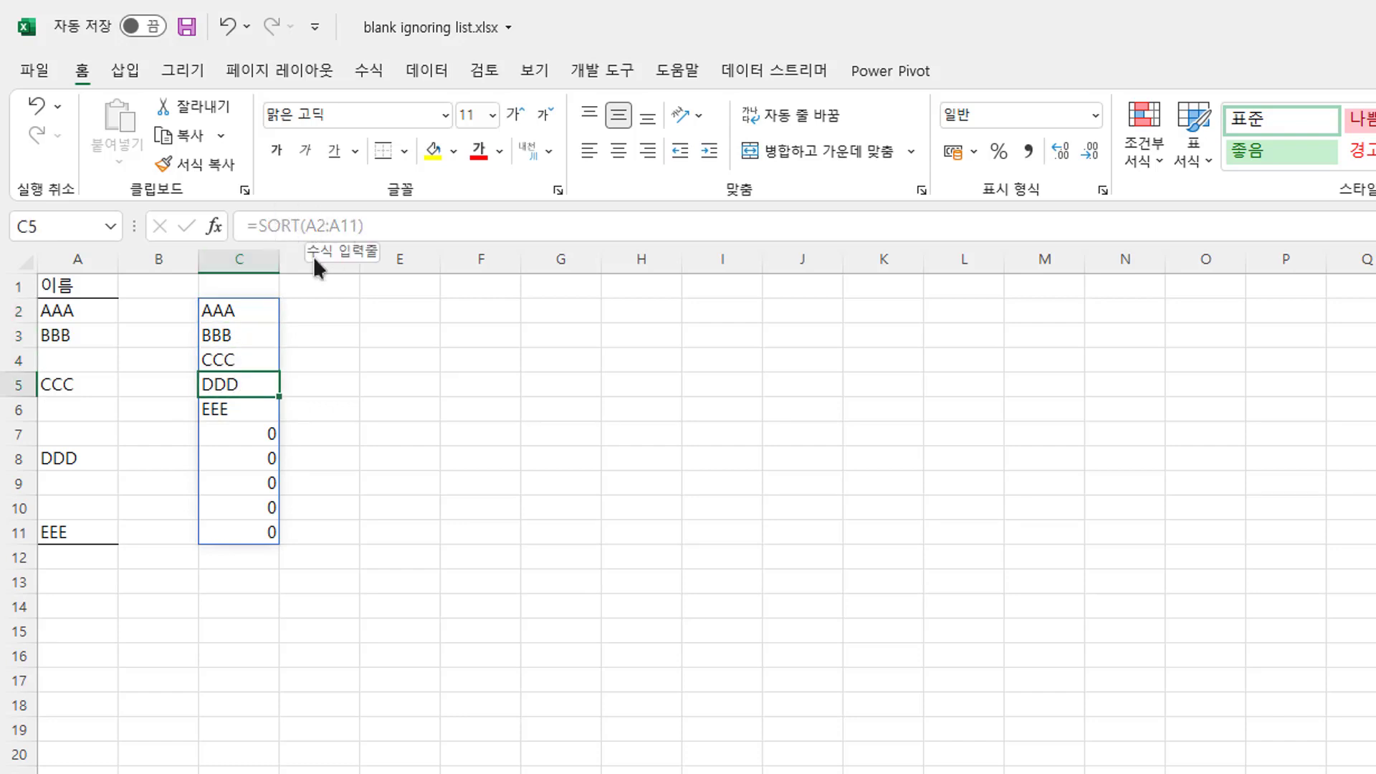
{"action": "left_click", "coordinate": [245, 315]}
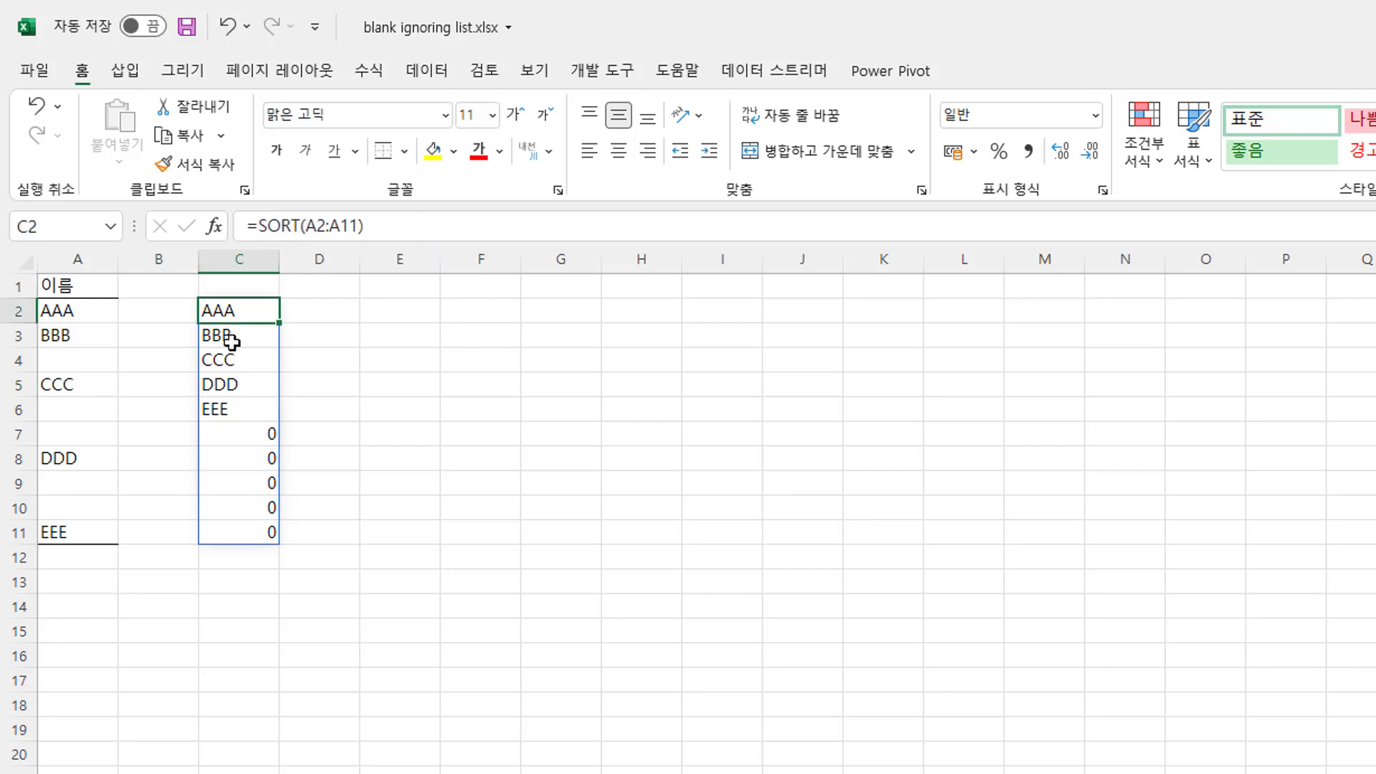
{"action": "left_click_drag", "start_coordinate": [231, 338], "coordinate": [230, 503]}
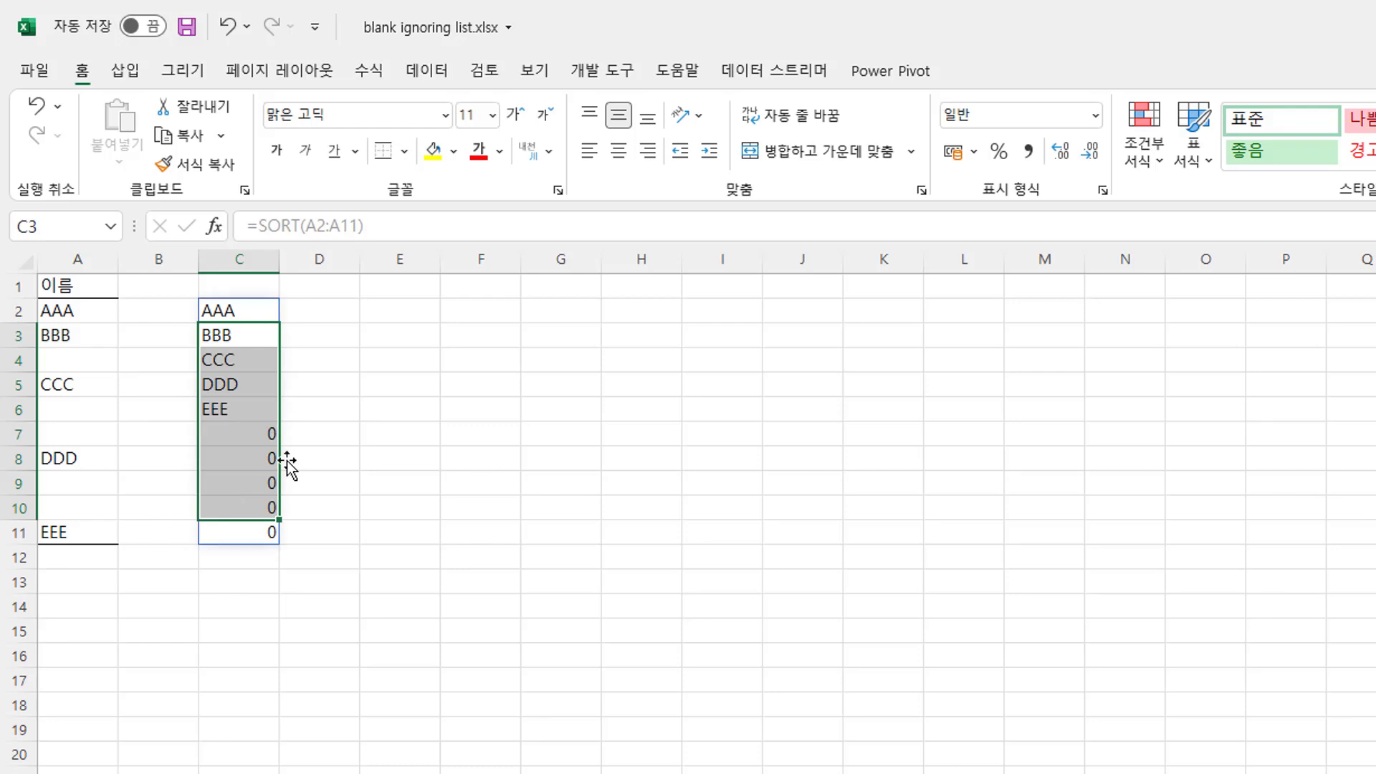
{"action": "left_click", "coordinate": [255, 439]}
{"action": "left_click_drag", "start_coordinate": [255, 440], "coordinate": [259, 588]}
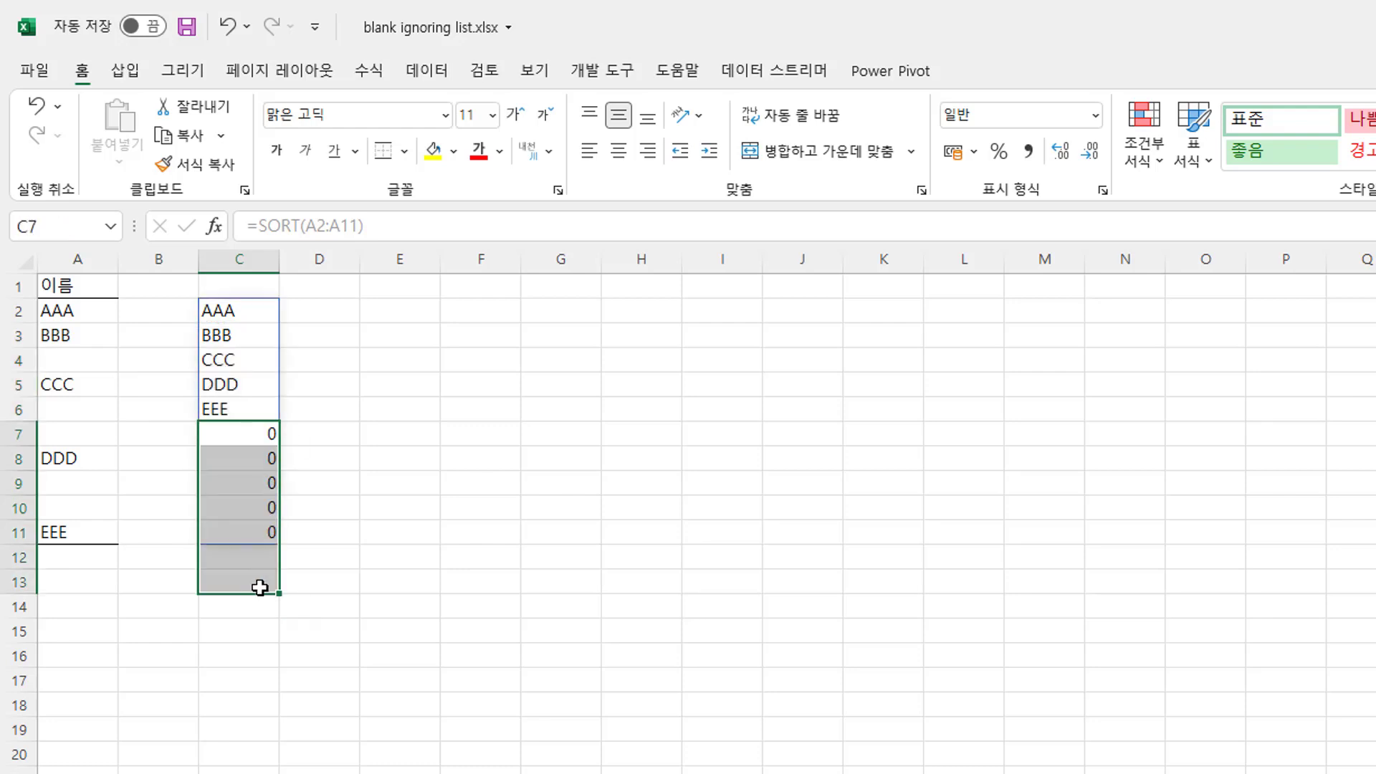
{"action": "left_click", "coordinate": [244, 316]}
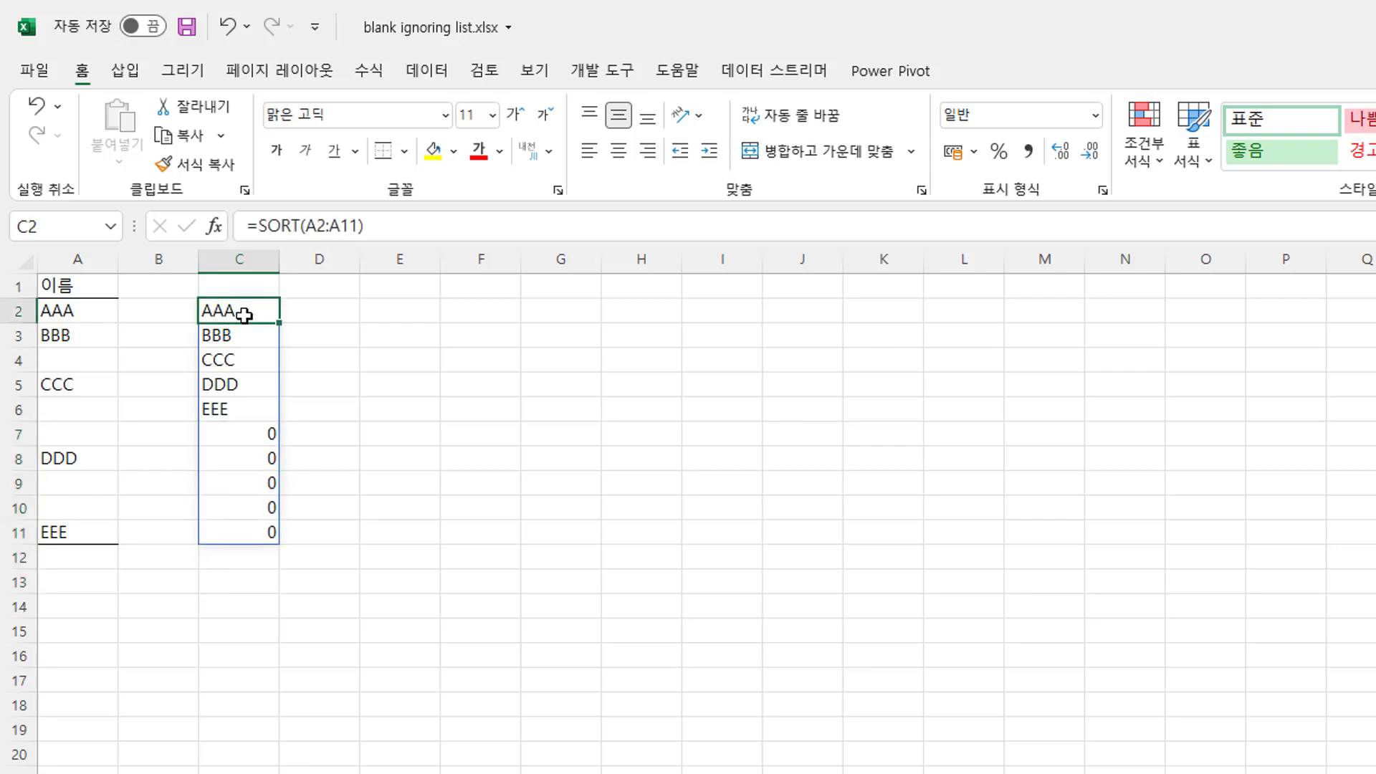
Step: Change C2 to =IF(SORT(A2:A11)=0,"",SORT(A2:A11)) so the zeros show as blanks
{"action": "left_click", "coordinate": [258, 225]}
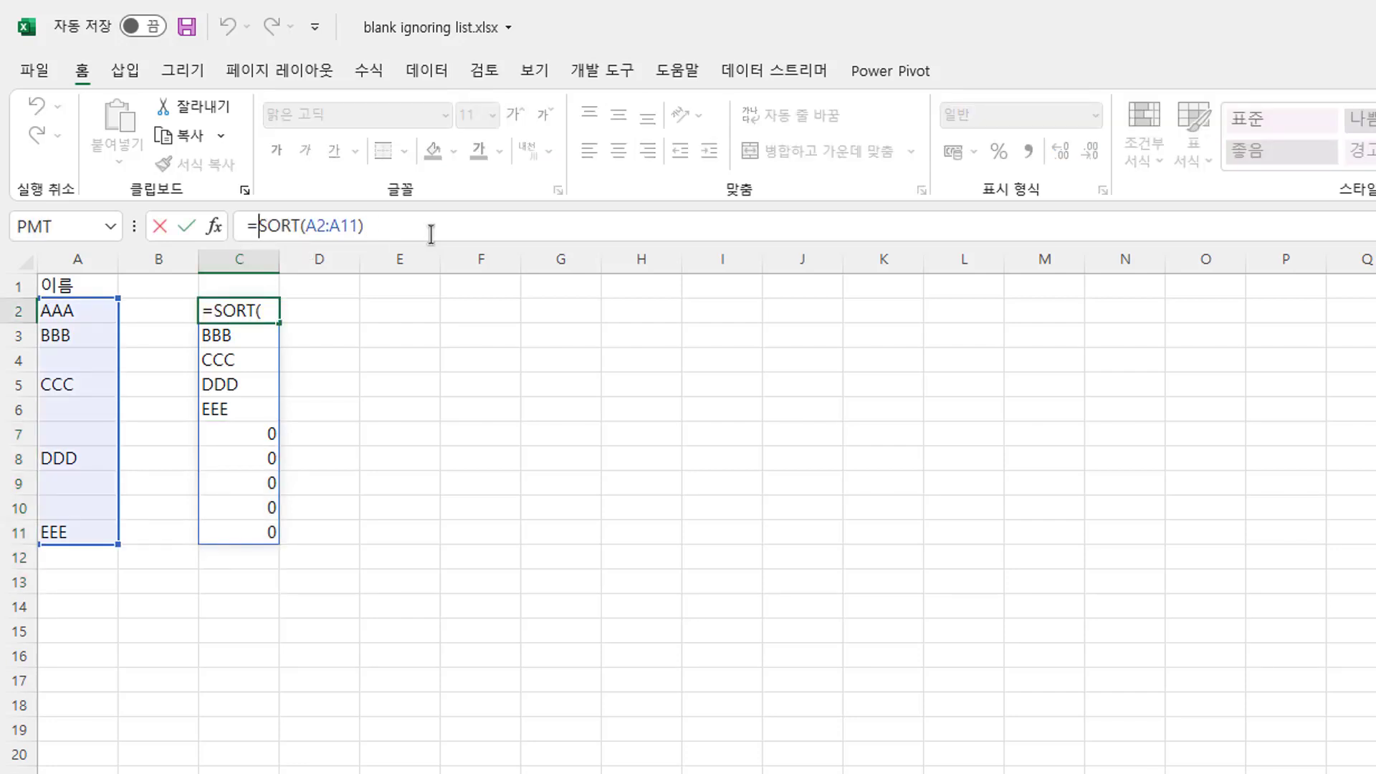
{"action": "type", "text": "if("}
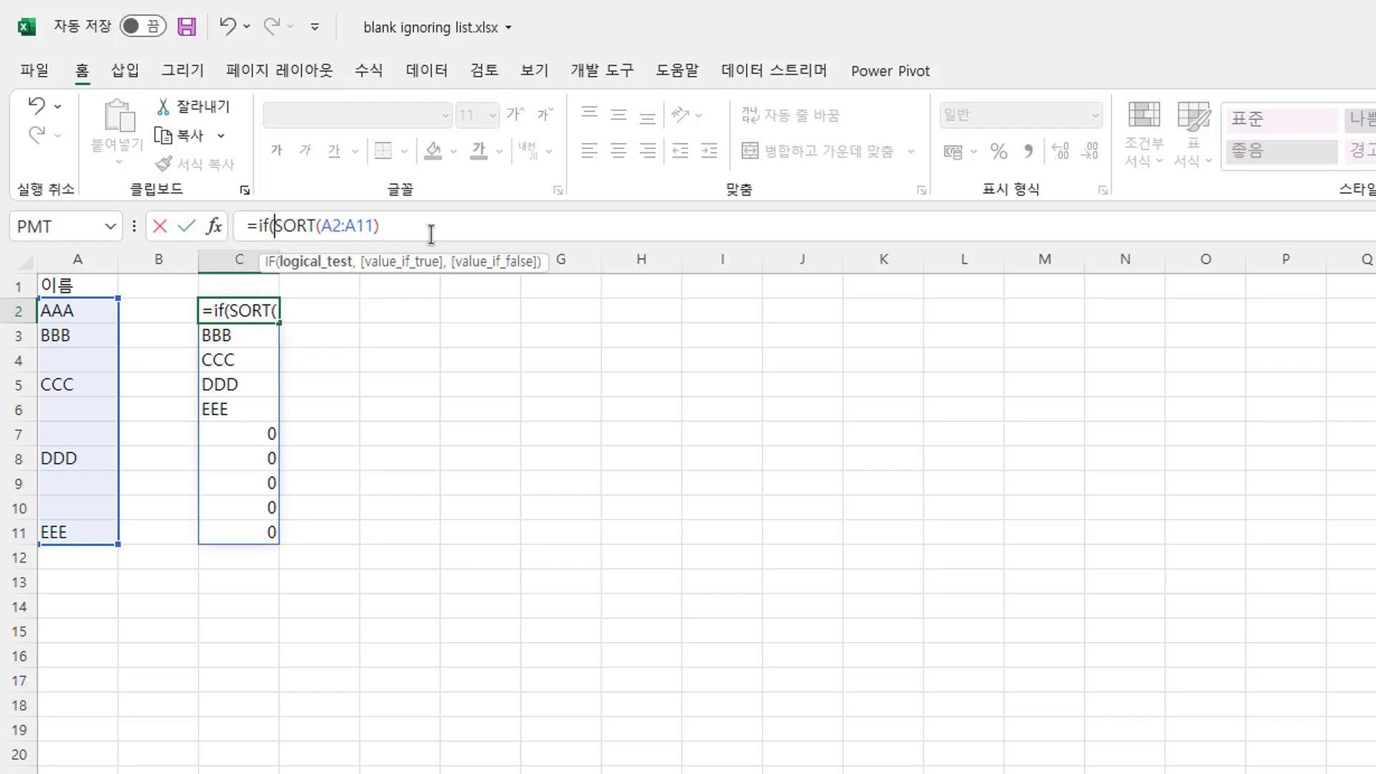
{"action": "left_click", "coordinate": [431, 233]}
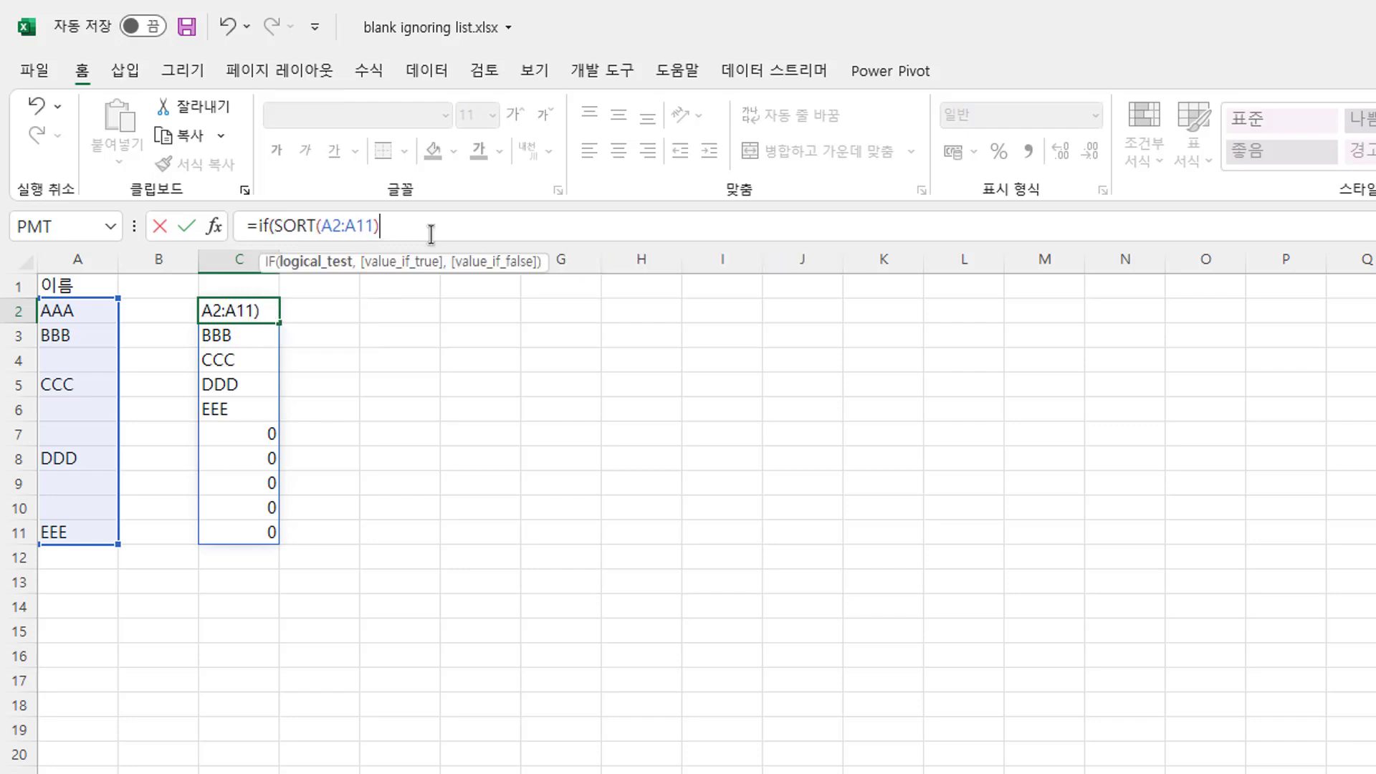
{"action": "type", "text": "=o"}
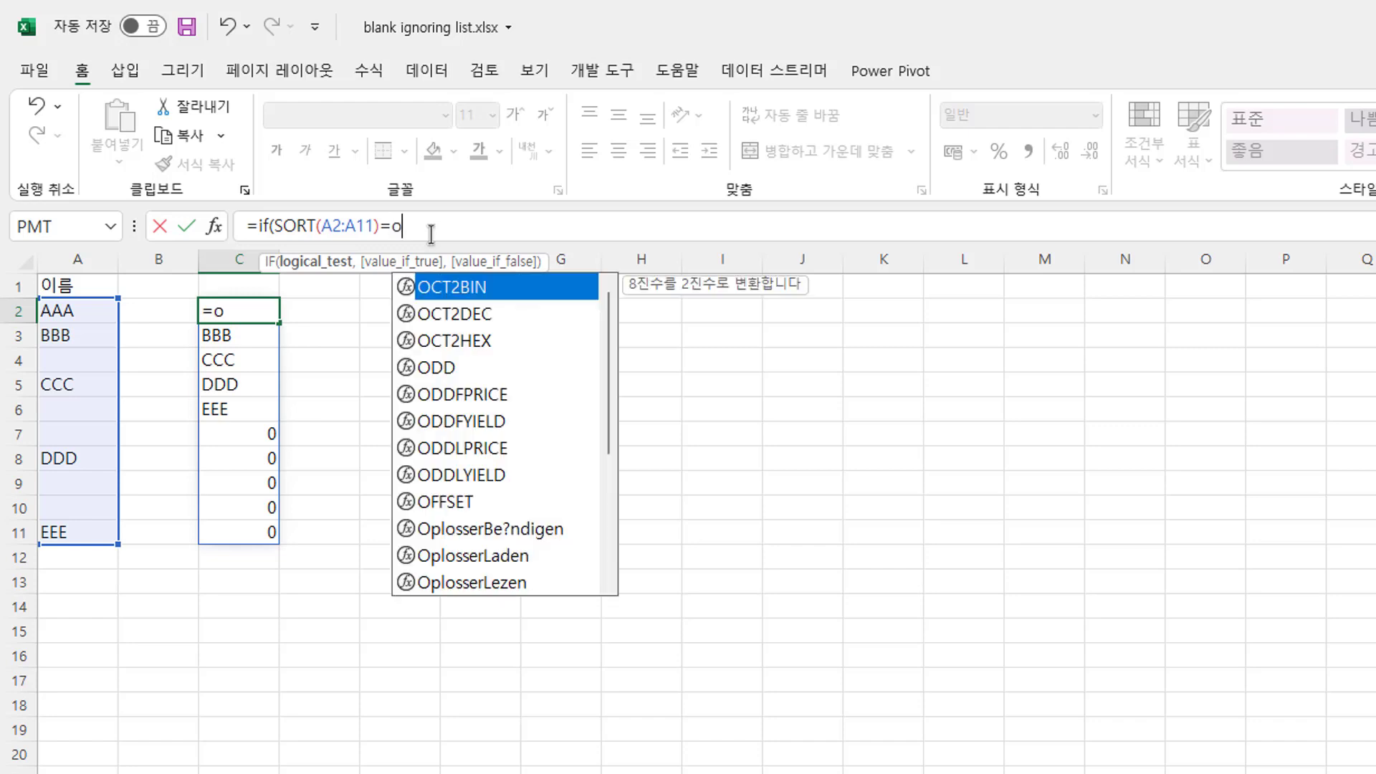
{"action": "key", "text": "BackSpace"}
{"action": "type", "text": "0"}
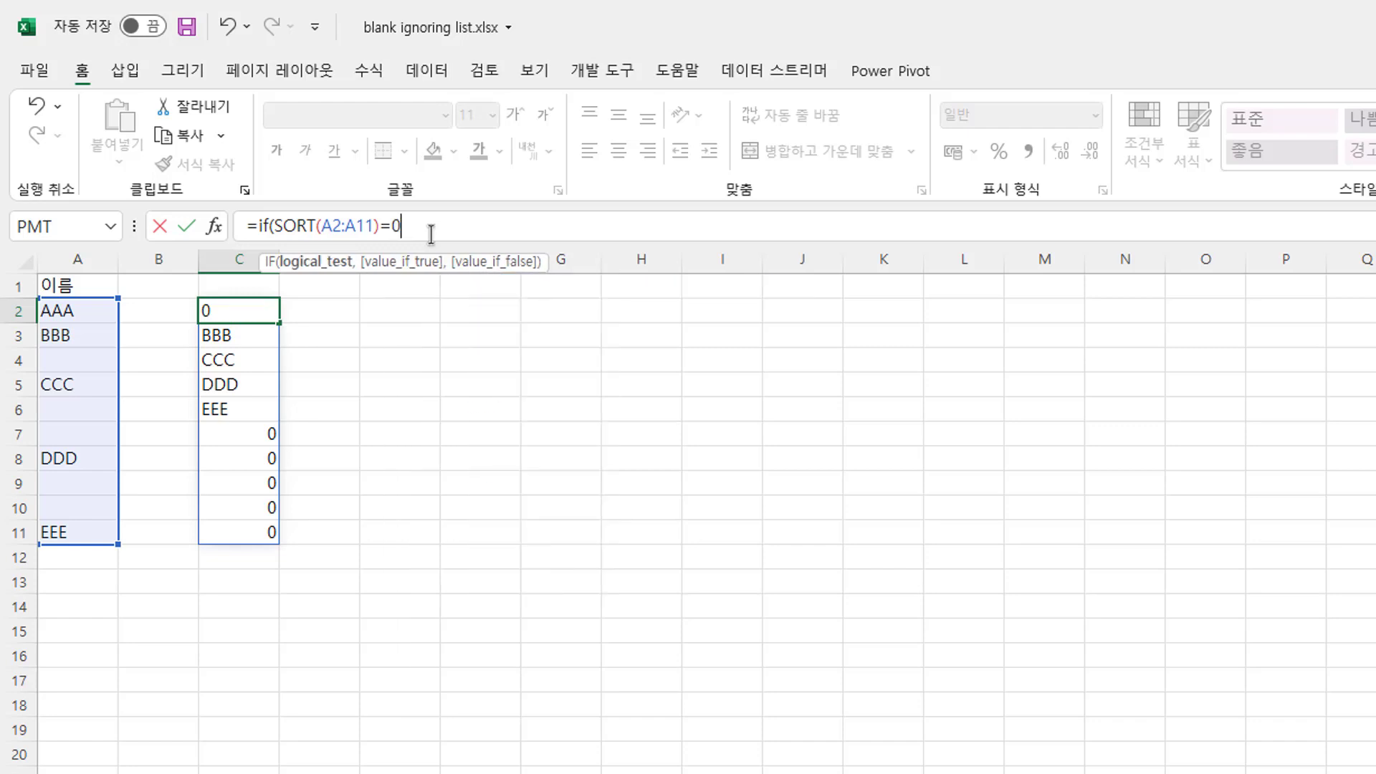
{"action": "type", "text": ",\"\""}
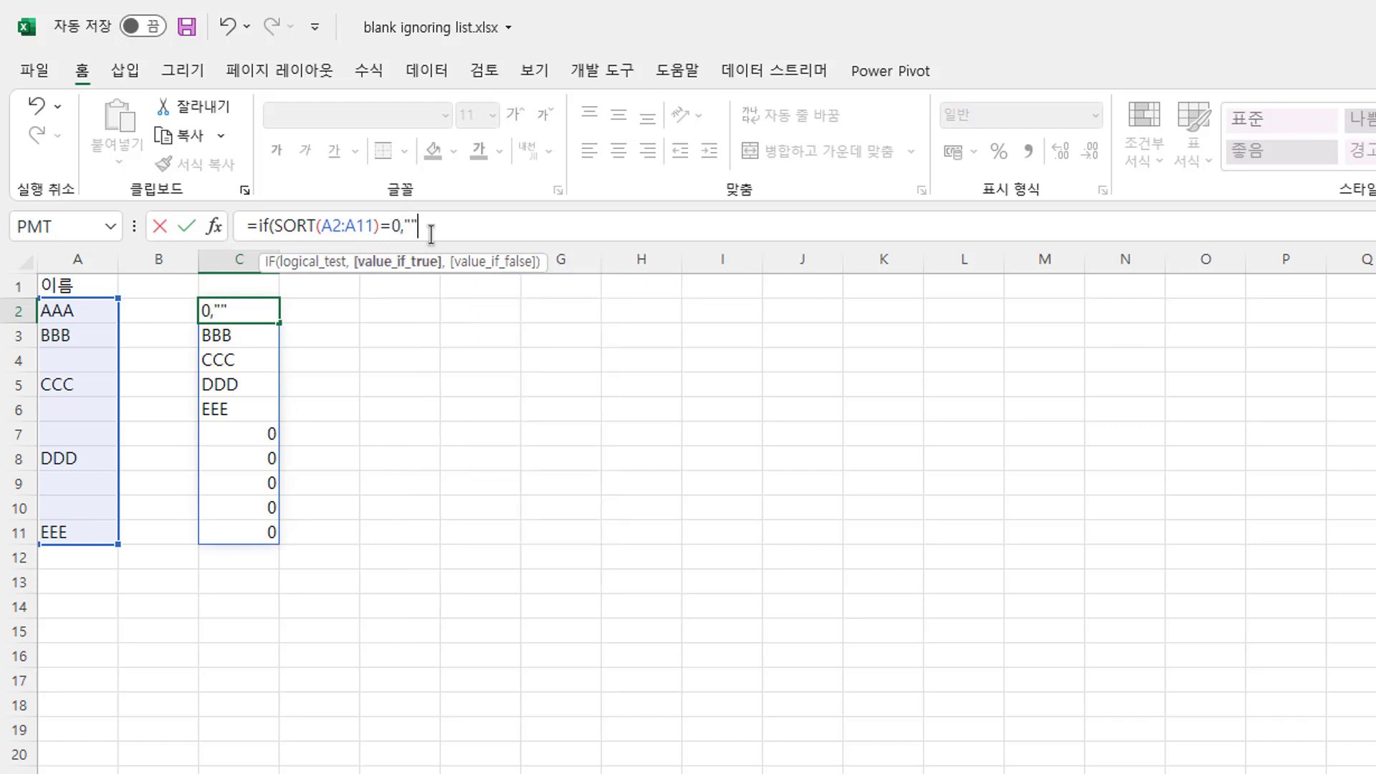
{"action": "type", "text": ","}
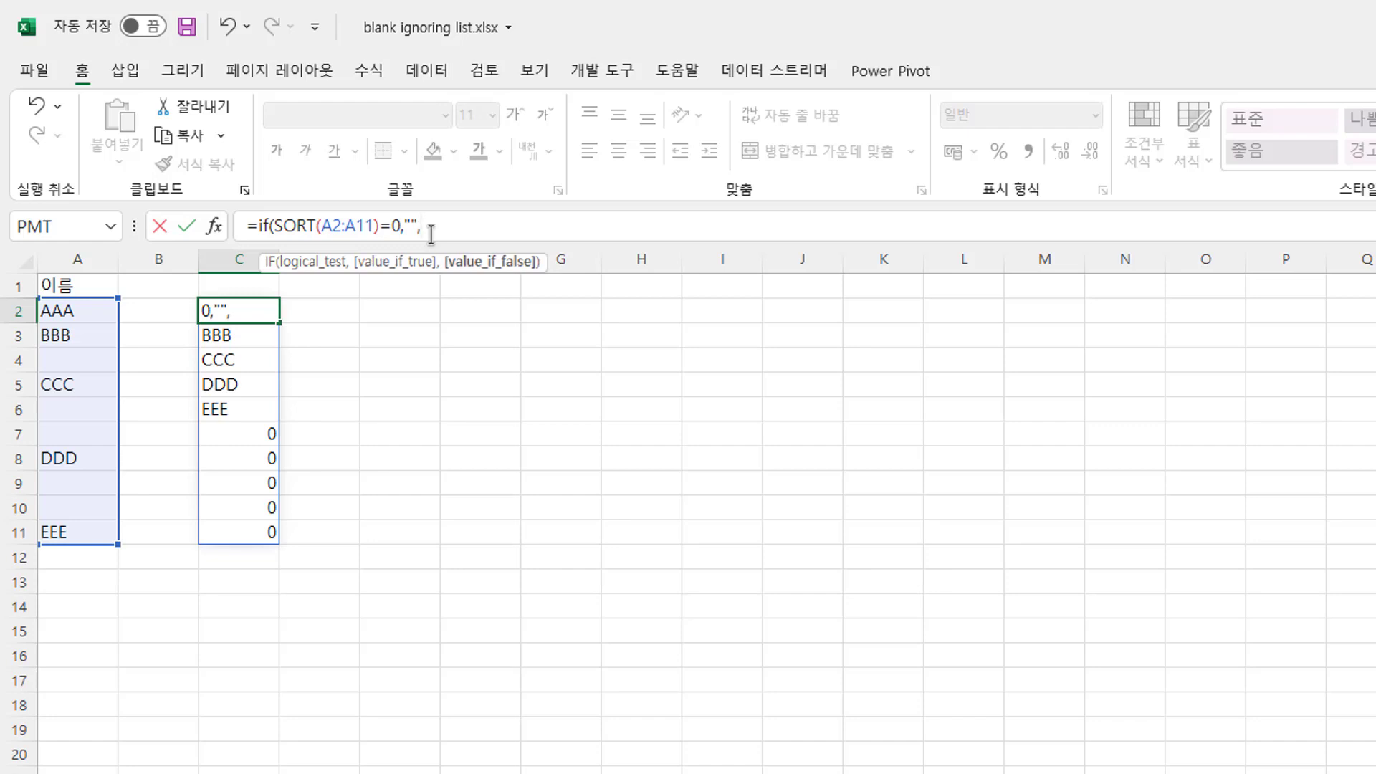
{"action": "type", "text": "sort("}
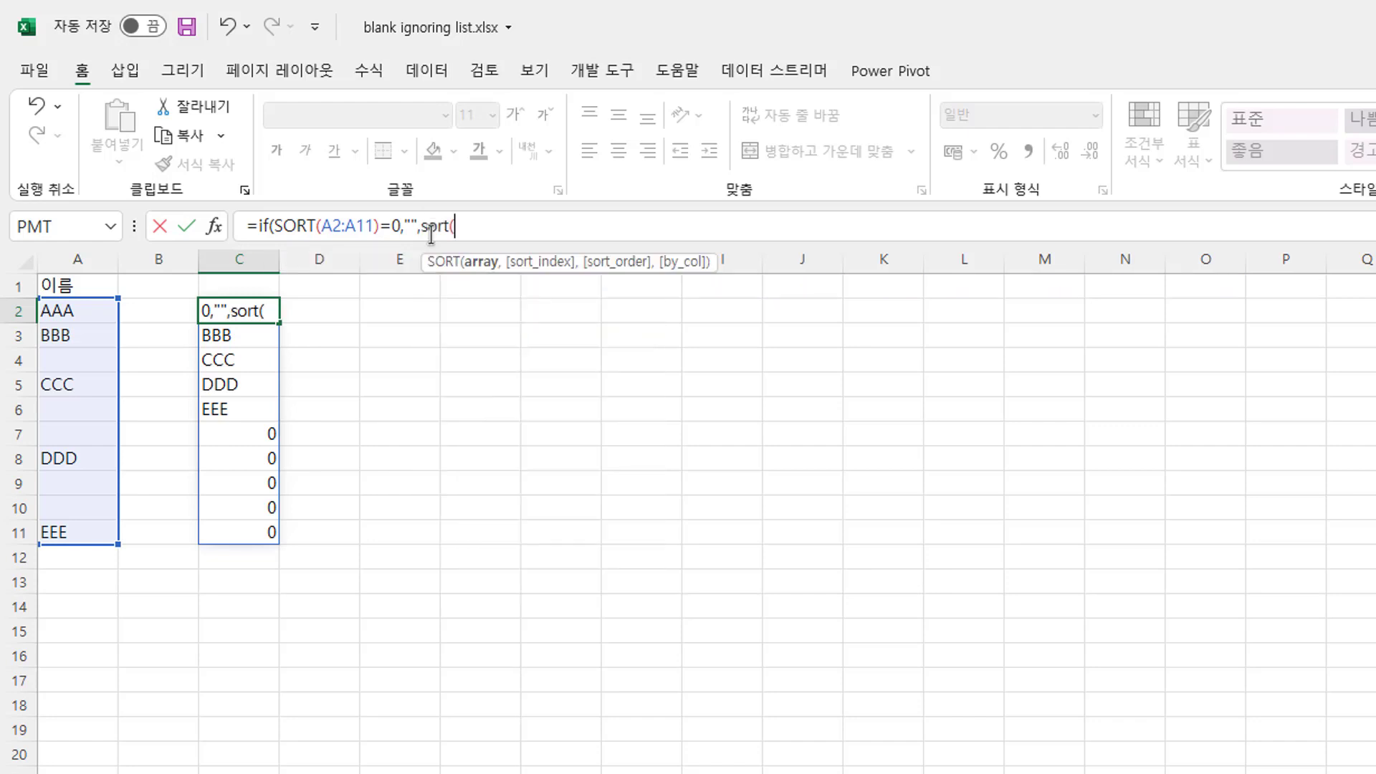
{"action": "left_click_drag", "start_coordinate": [80, 313], "coordinate": [57, 529]}
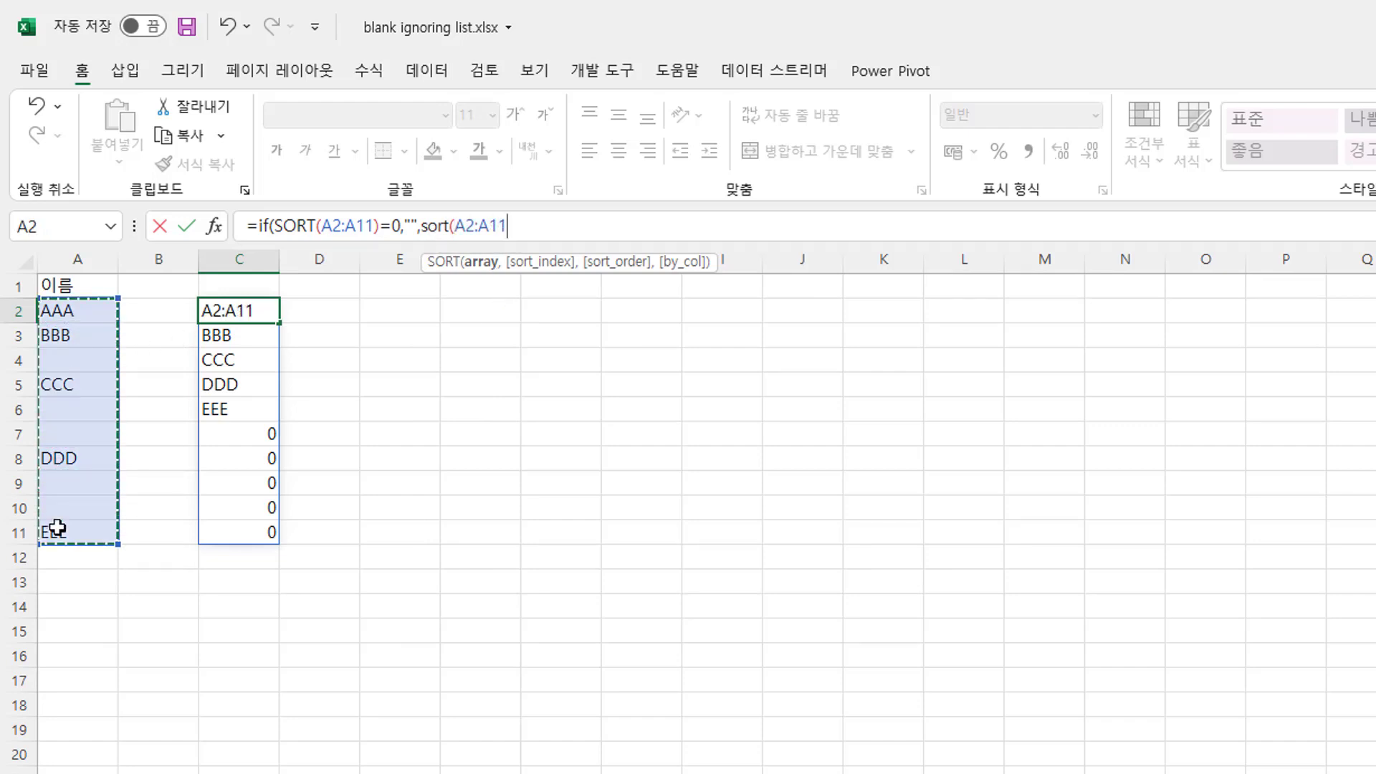
{"action": "type", "text": ")"}
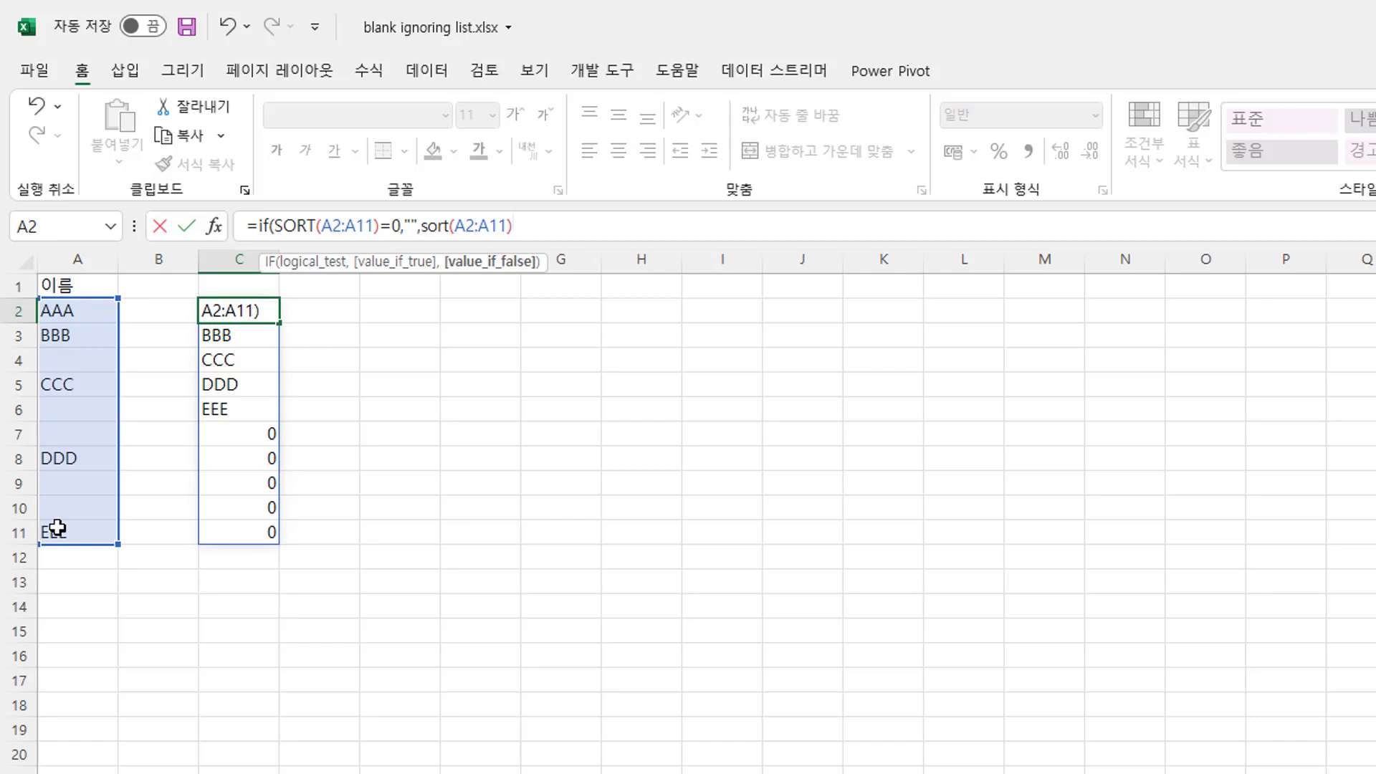
{"action": "key", "text": "Return"}
{"action": "key", "text": "Return"}
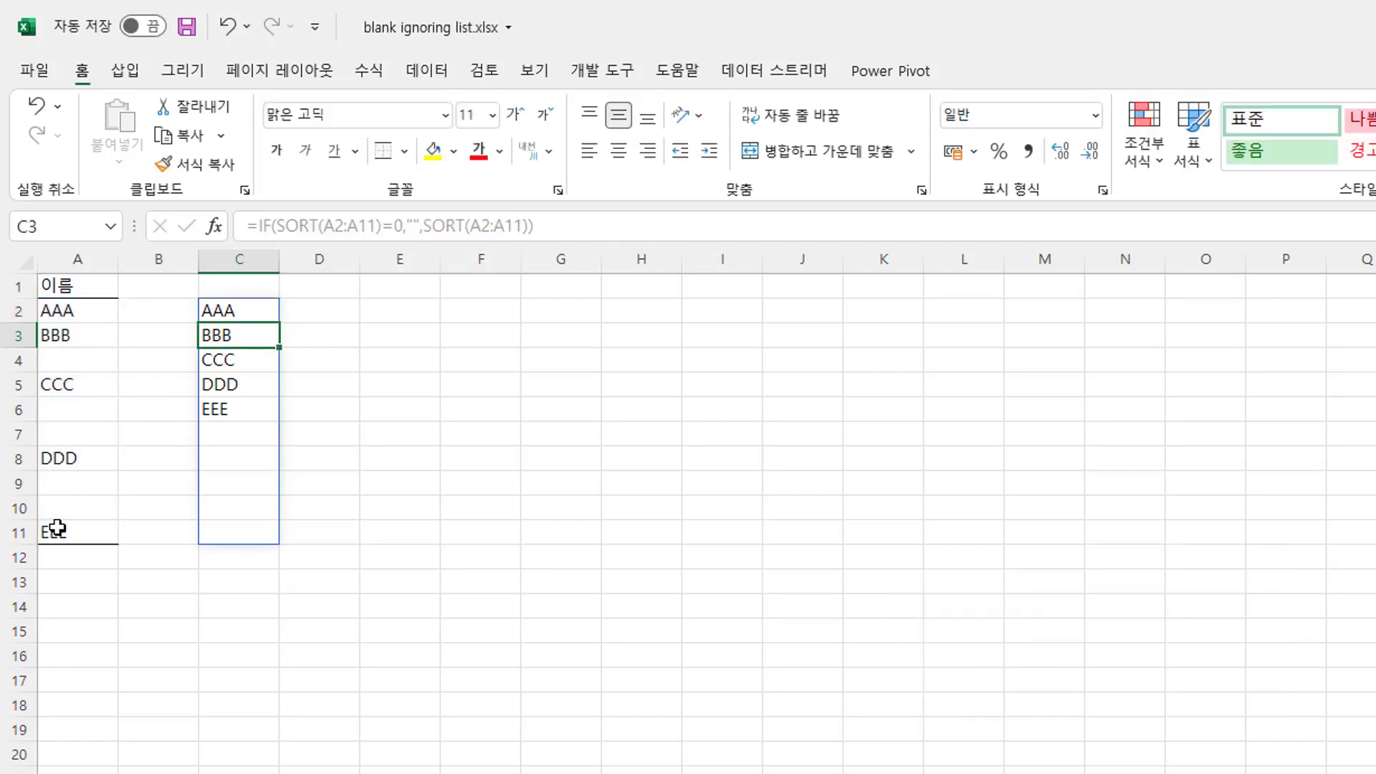
Step: Check that C7:C11 are now empty below the sorted names
{"action": "left_click_drag", "start_coordinate": [228, 435], "coordinate": [247, 532]}
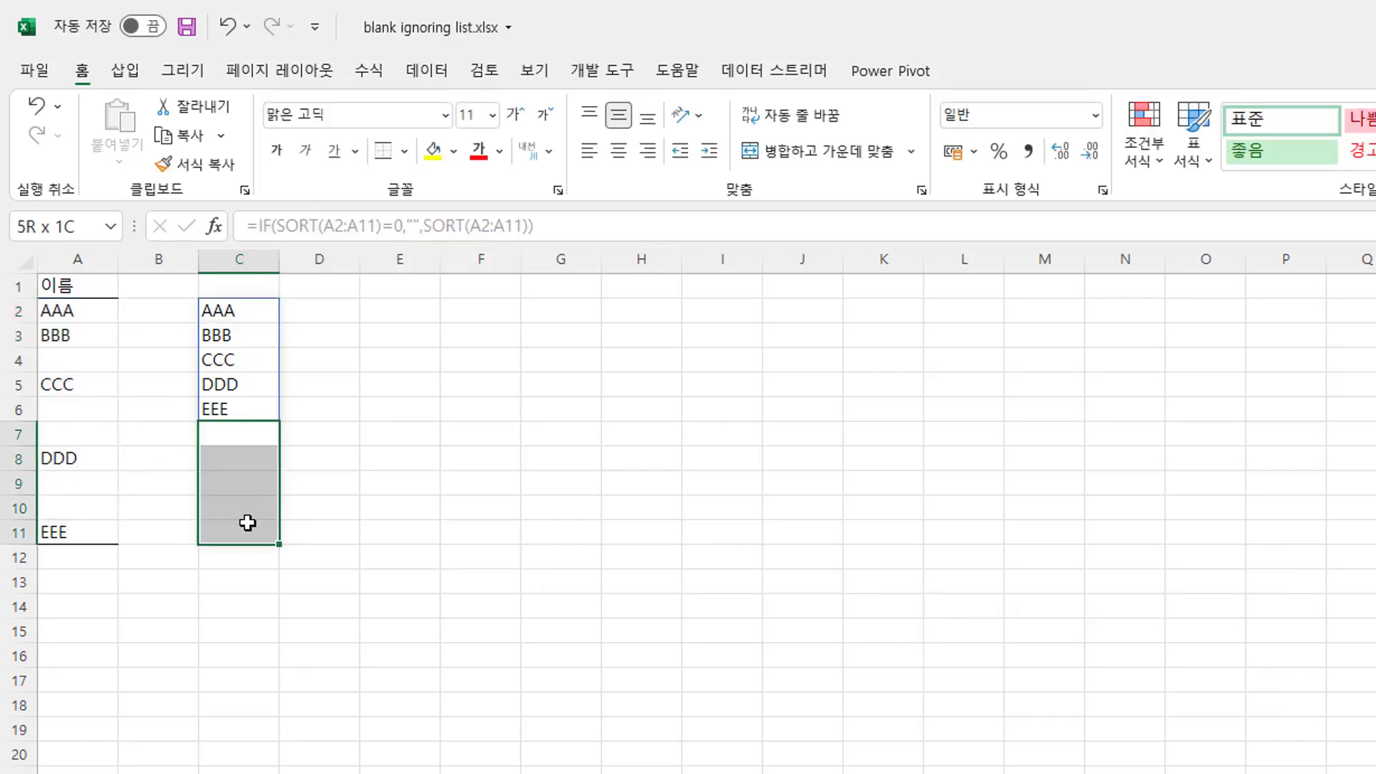
{"action": "left_click", "coordinate": [253, 436]}
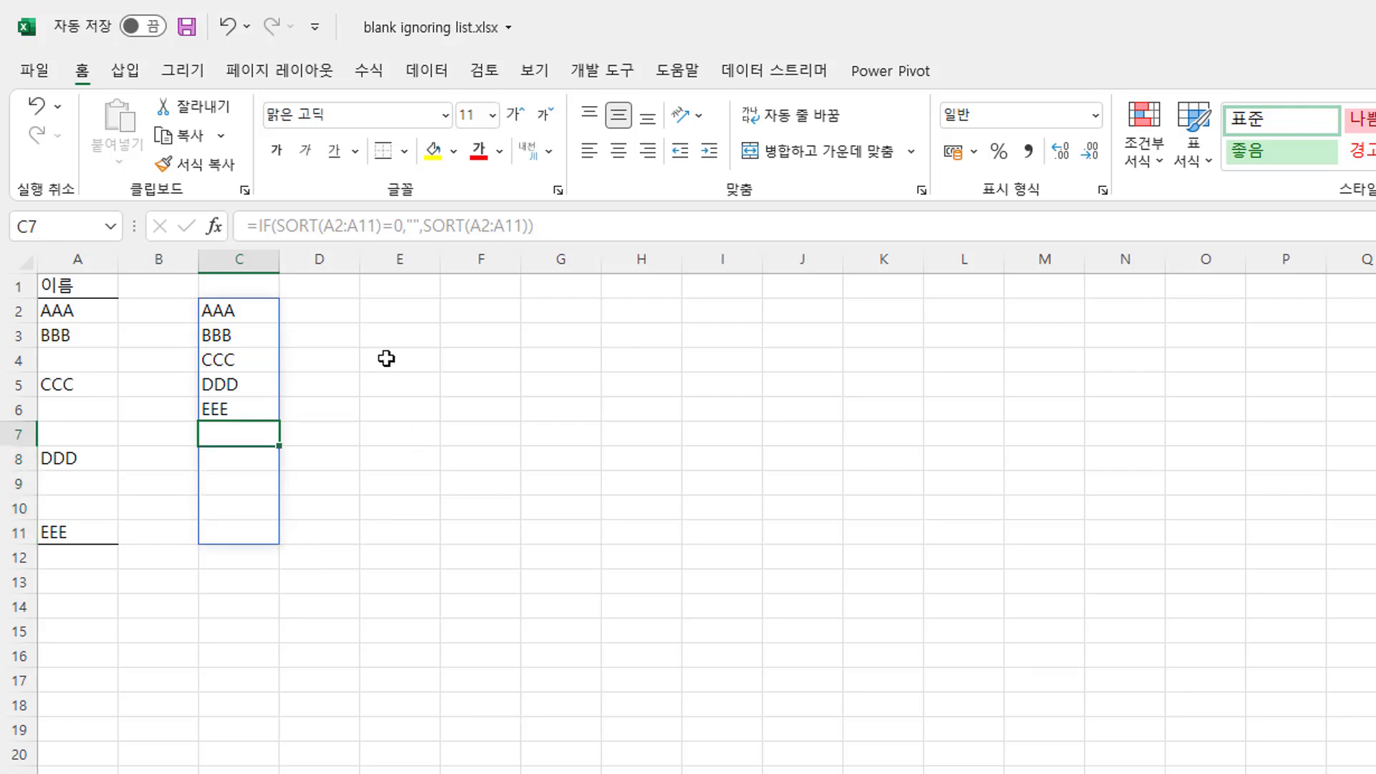
{"action": "left_click", "coordinate": [261, 501]}
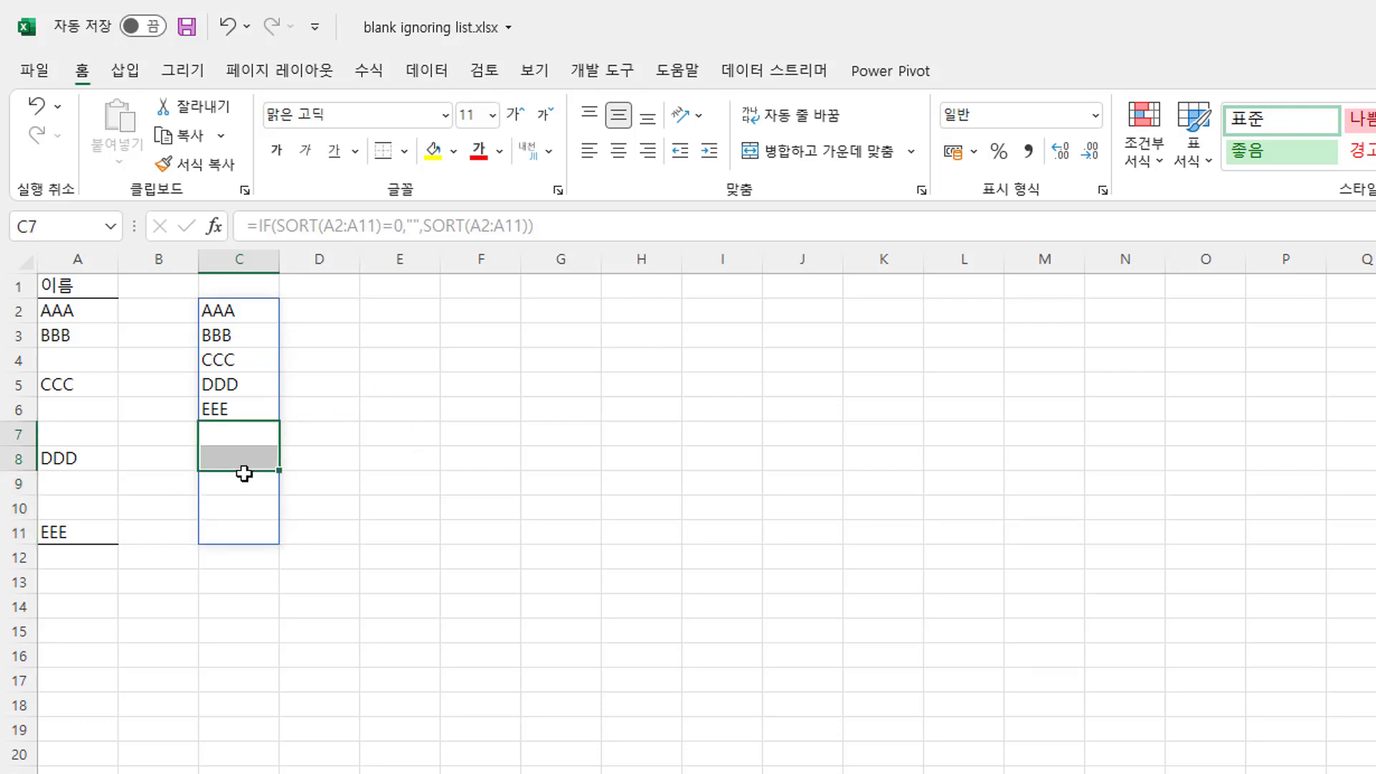
{"action": "left_click_drag", "start_coordinate": [252, 442], "coordinate": [239, 531]}
{"action": "left_click", "coordinate": [352, 501]}
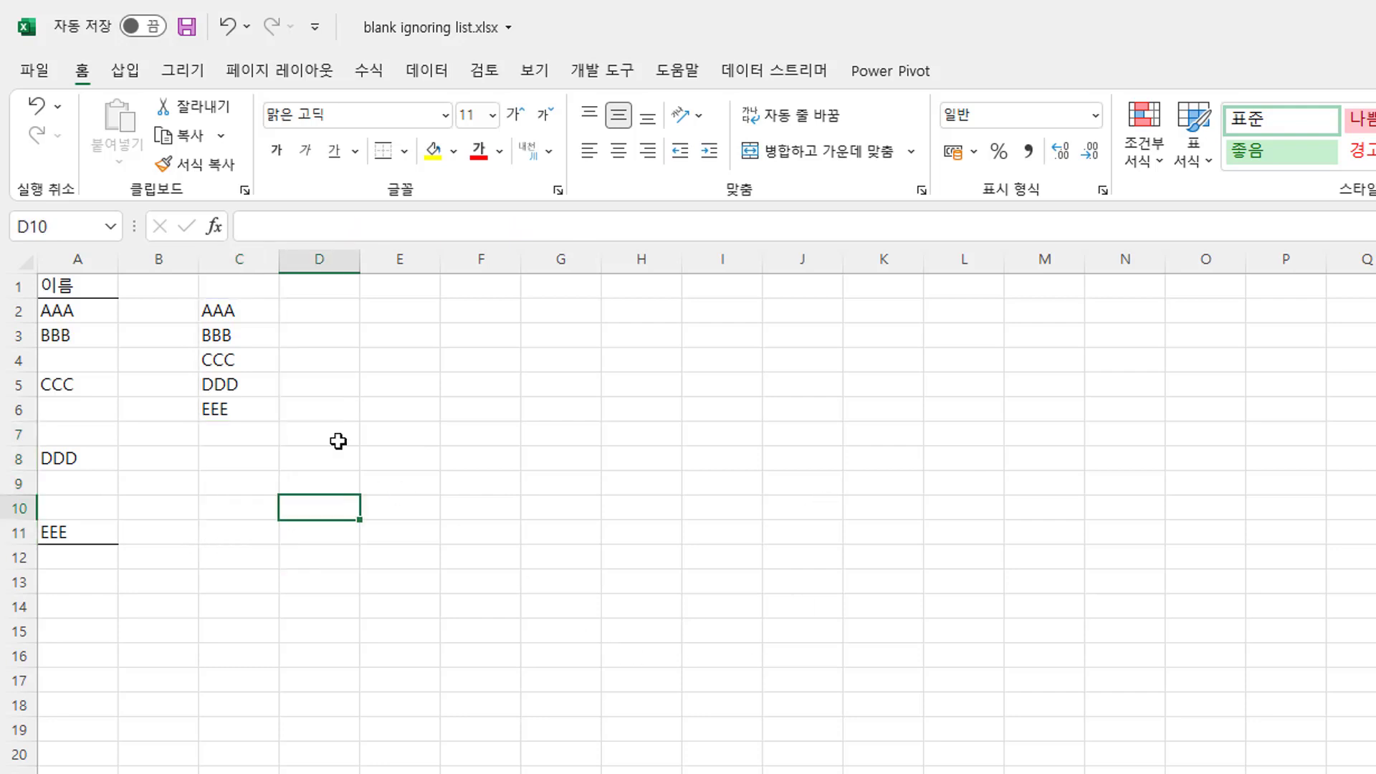
{"action": "left_click", "coordinate": [244, 318]}
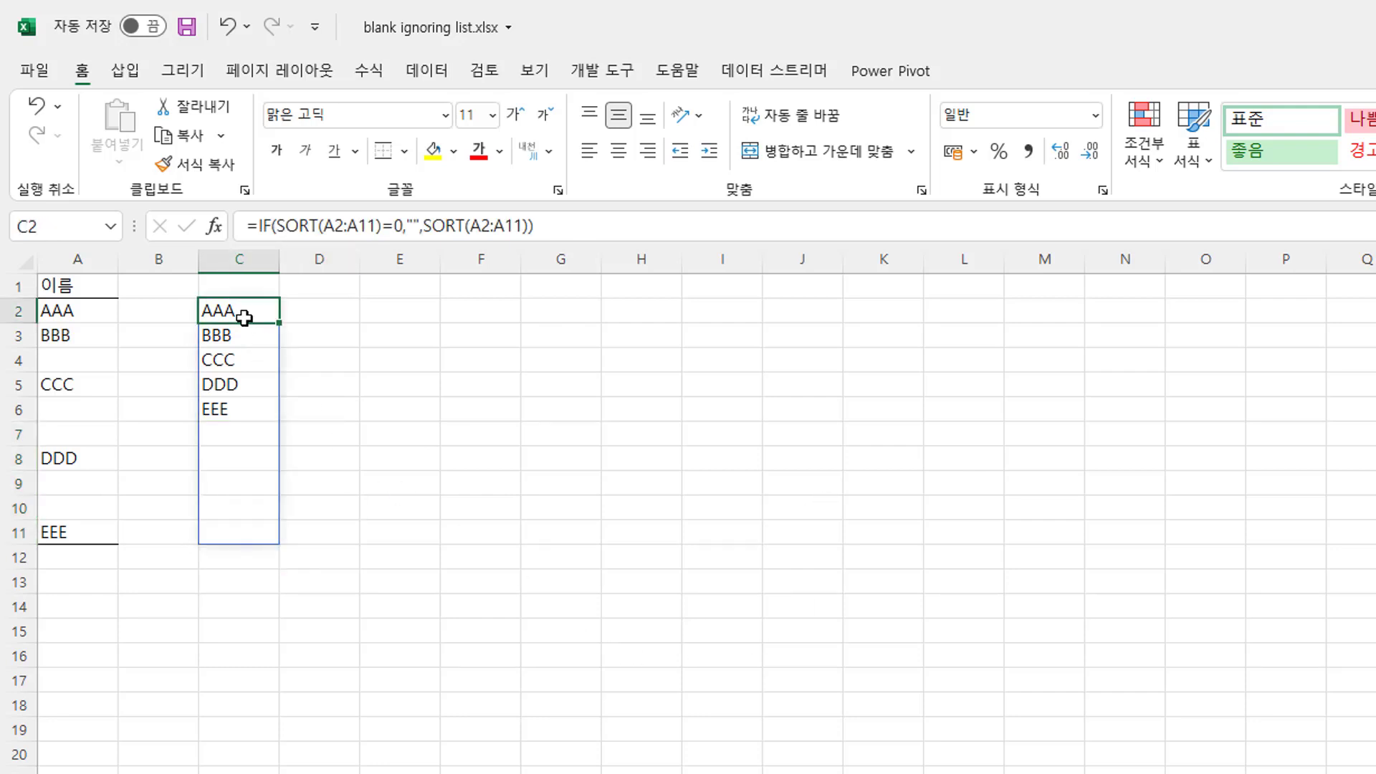
Step: Step through the empty results C7:C11 and review the IF-wrapped formula in C2
{"action": "left_click", "coordinate": [233, 440]}
{"action": "left_click", "coordinate": [234, 464]}
{"action": "left_click", "coordinate": [234, 488]}
{"action": "left_click", "coordinate": [234, 523]}
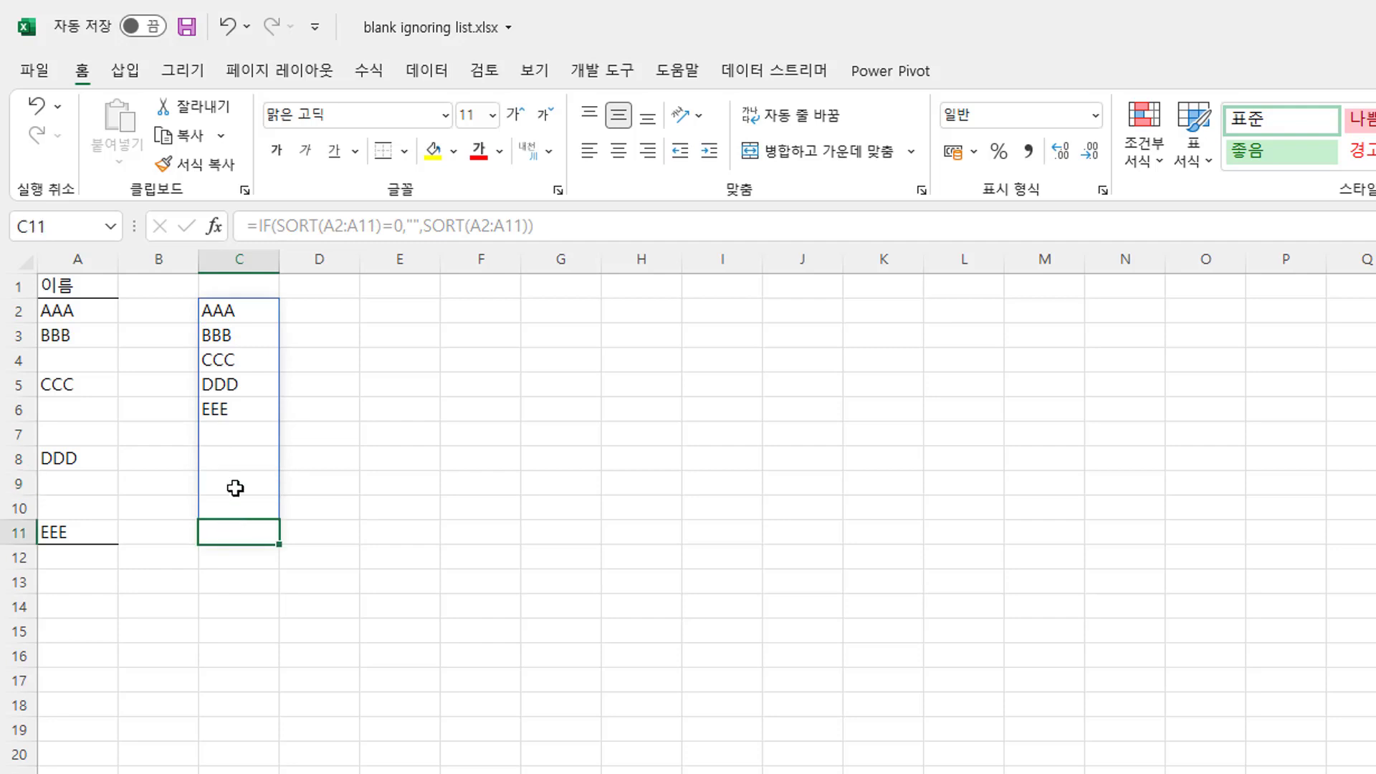
{"action": "left_click", "coordinate": [230, 476]}
{"action": "left_click_drag", "start_coordinate": [230, 432], "coordinate": [231, 523]}
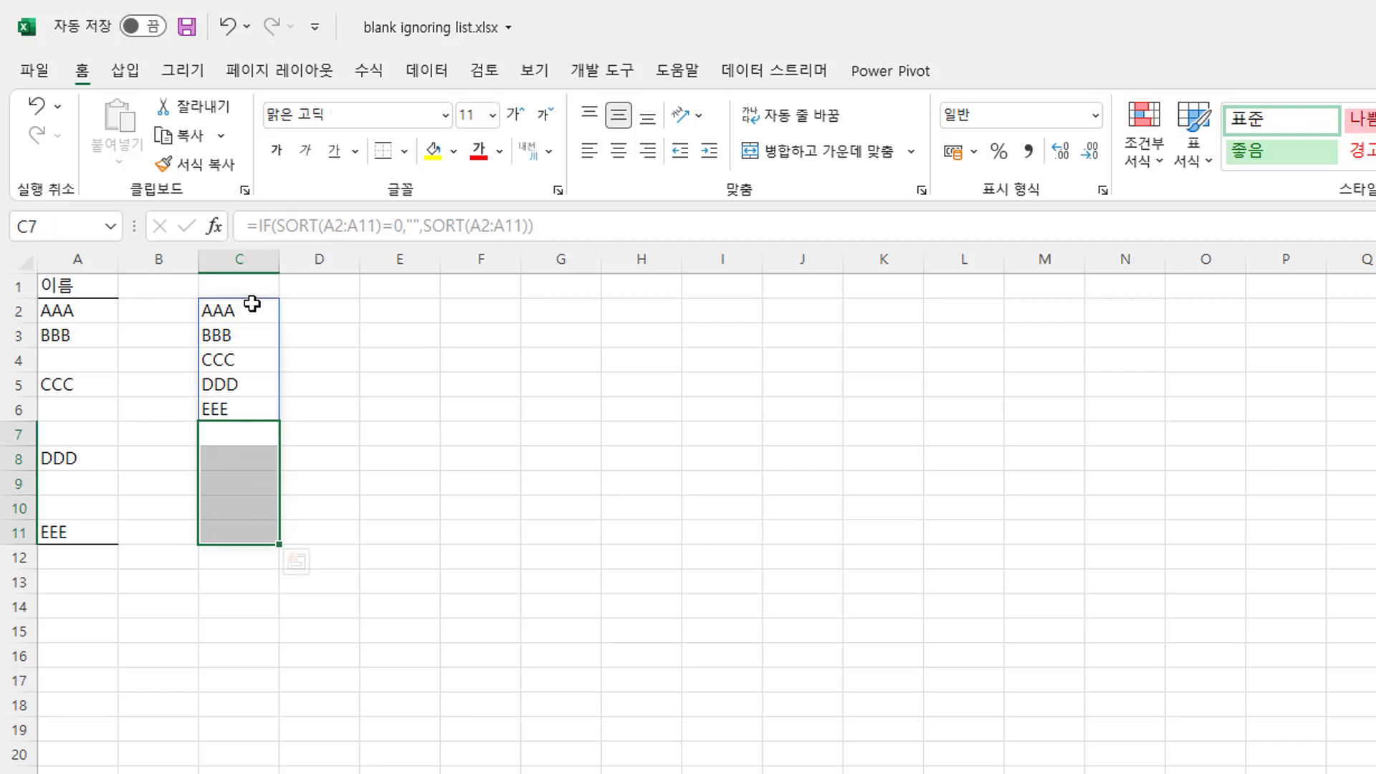
{"action": "left_click", "coordinate": [258, 228]}
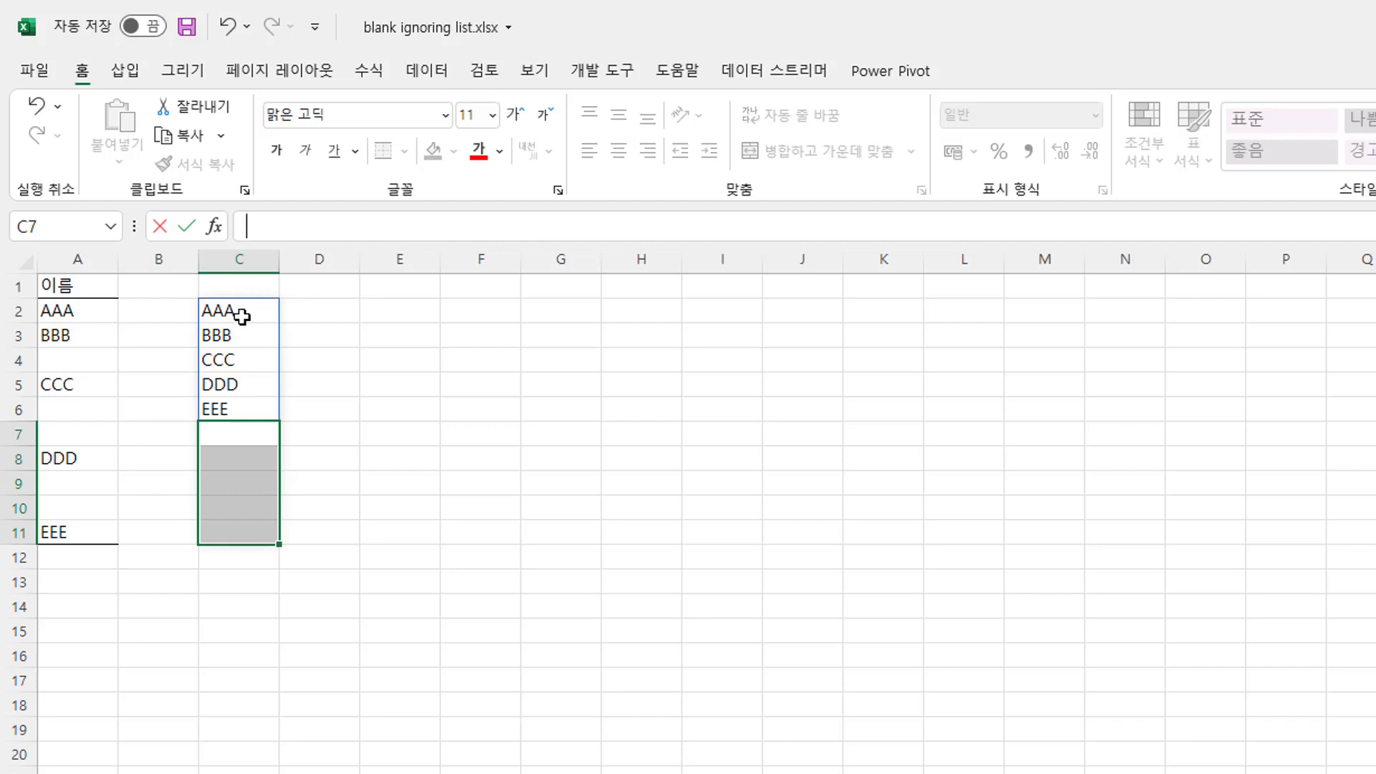
{"action": "left_click", "coordinate": [242, 317]}
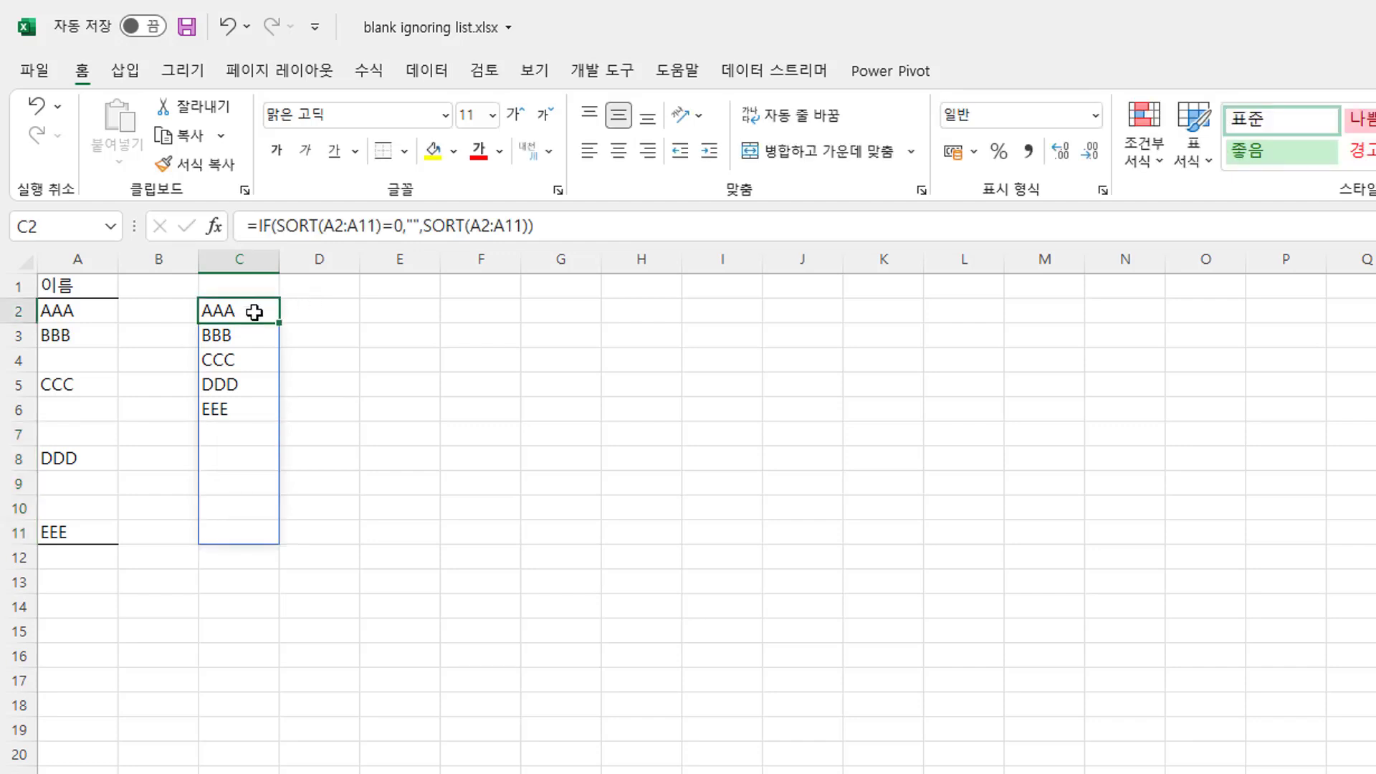
Step: Wrap C2's formula in UNIQUE so AAA–EEE appear once each, plus one empty cell
{"action": "left_click", "coordinate": [257, 226]}
{"action": "type", "text": "uni"}
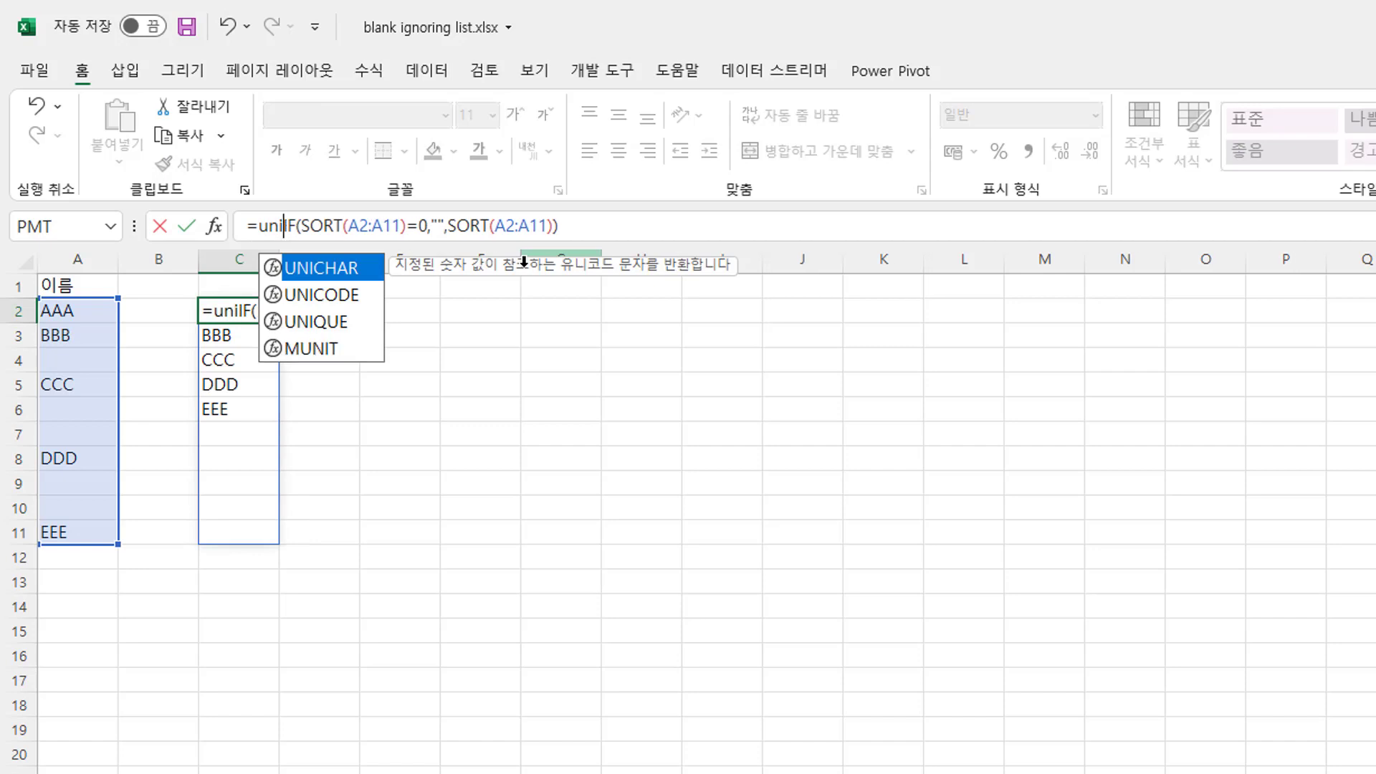
{"action": "key", "text": "Down"}
{"action": "key", "text": "Down"}
{"action": "key", "text": "Tab"}
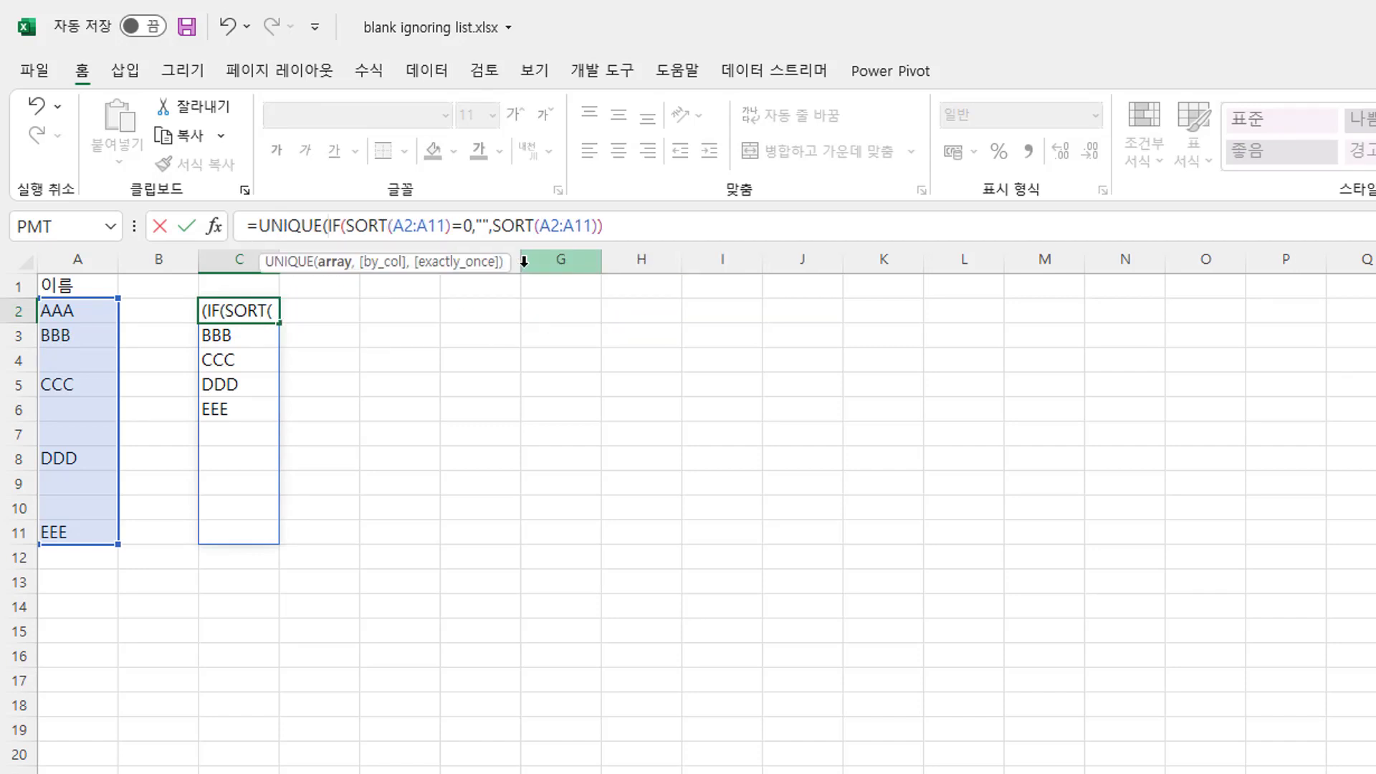
{"action": "key", "text": "Return"}
{"action": "key", "text": "Return"}
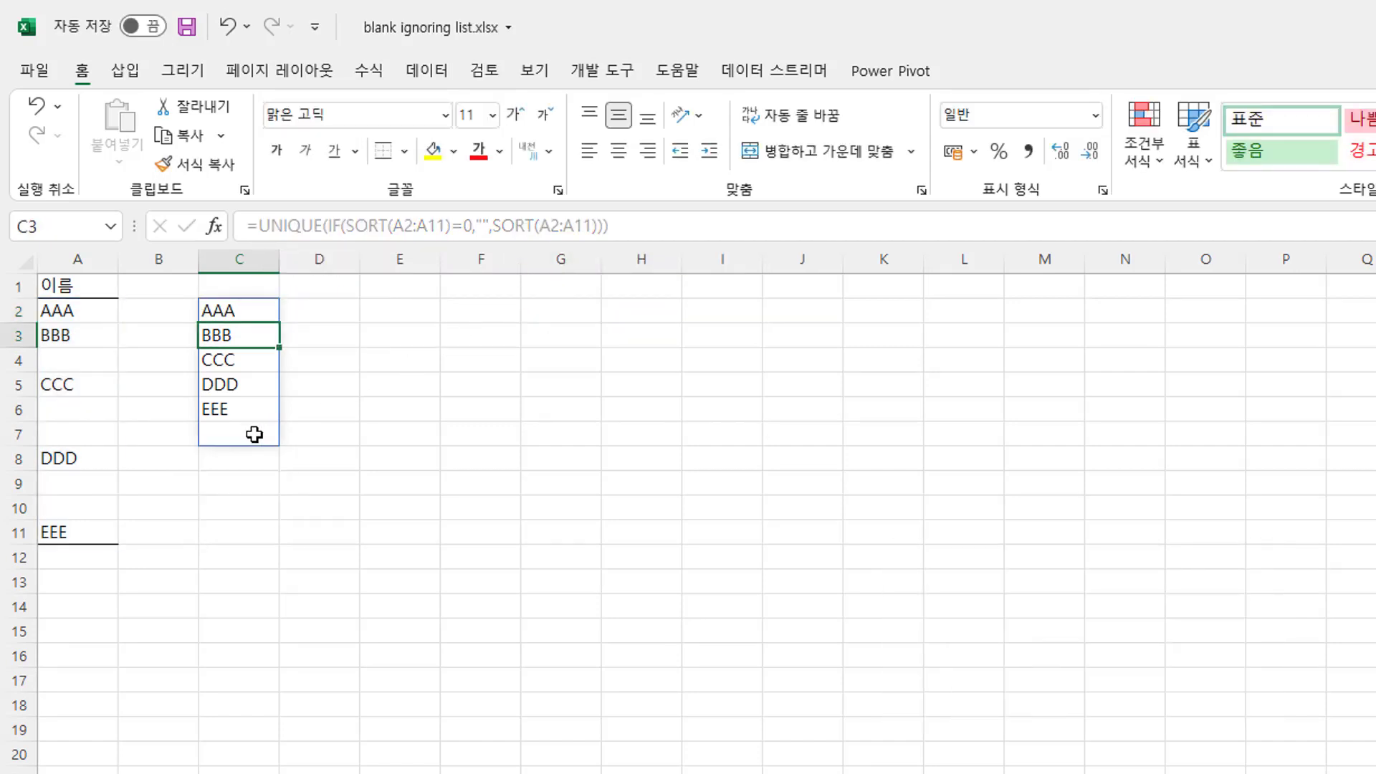
{"action": "left_click_drag", "start_coordinate": [250, 435], "coordinate": [235, 435]}
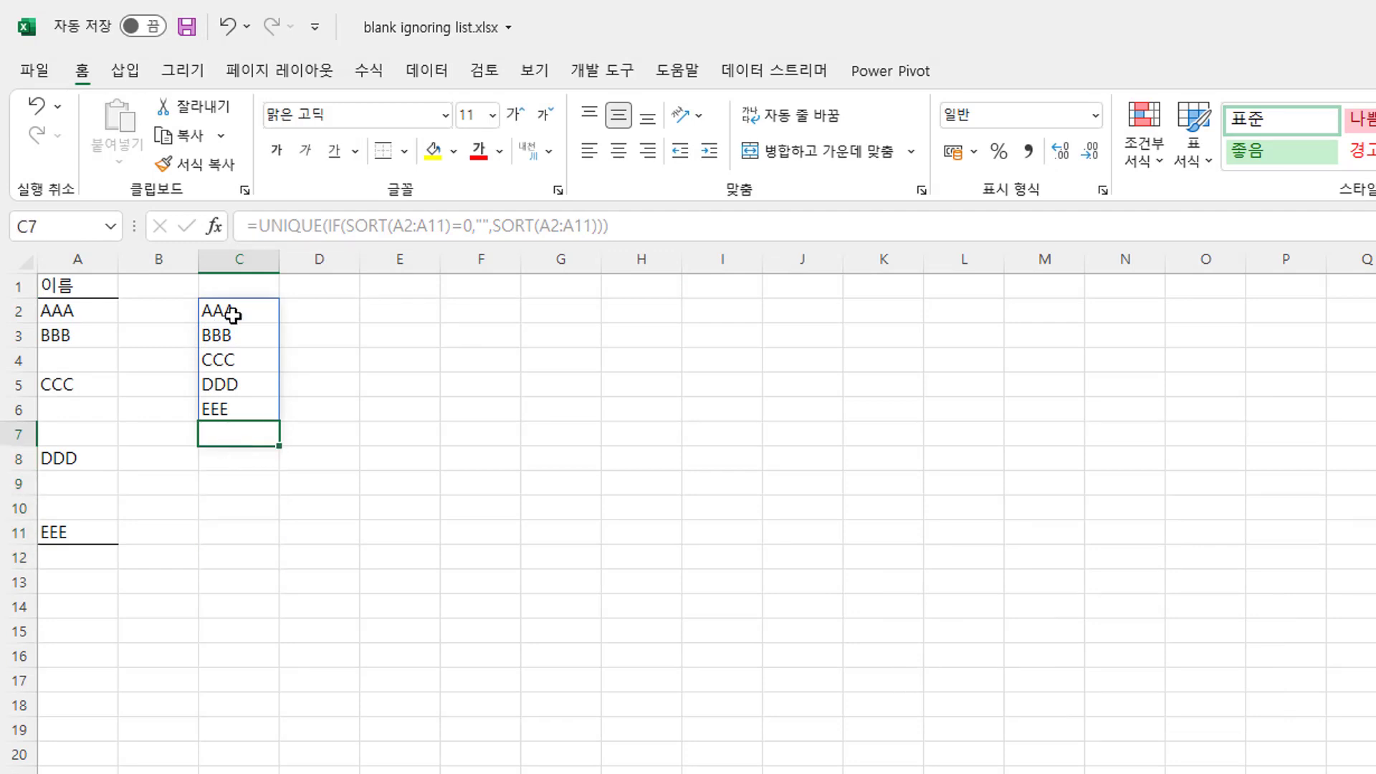
{"action": "left_click", "coordinate": [67, 385]}
{"action": "left_click", "coordinate": [64, 416]}
{"action": "type", "text": "CC"}
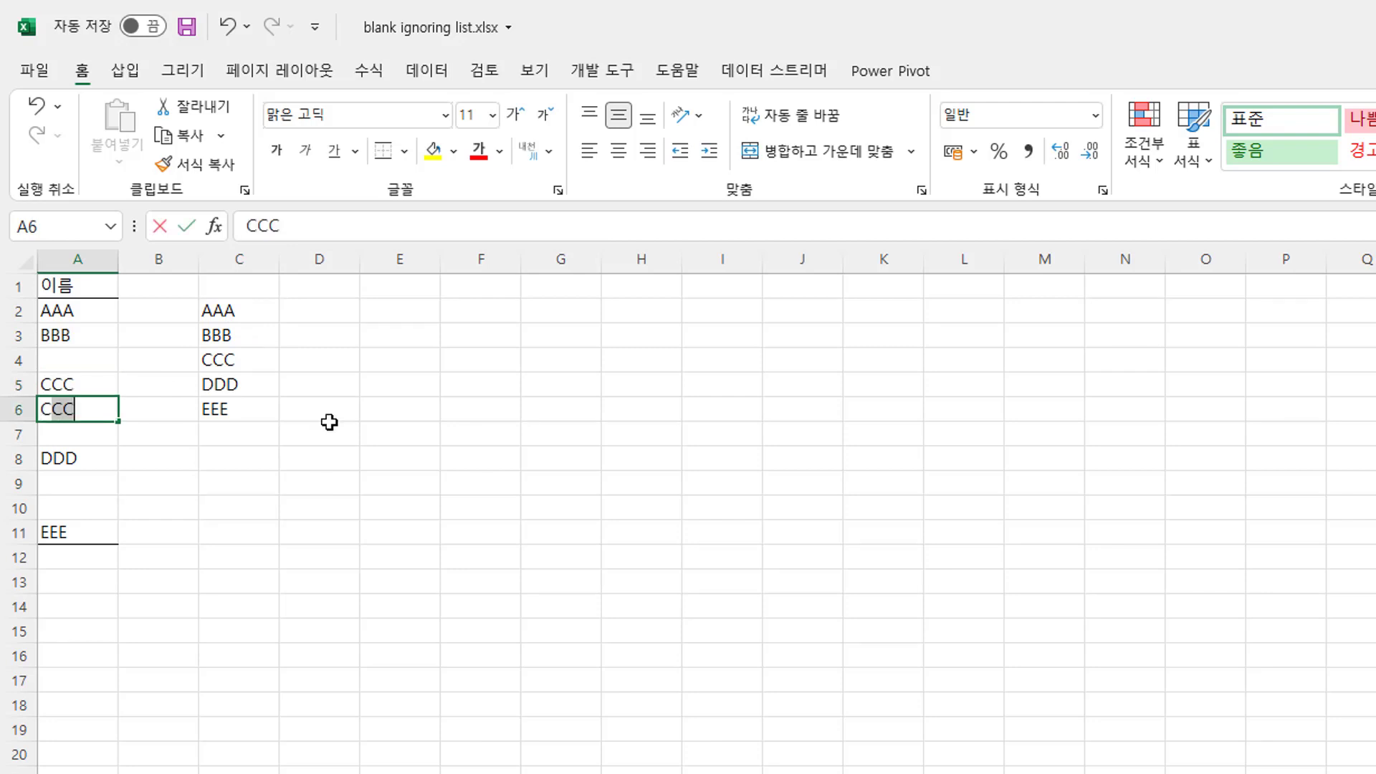
{"action": "type", "text": "C"}
{"action": "key", "text": "Return"}
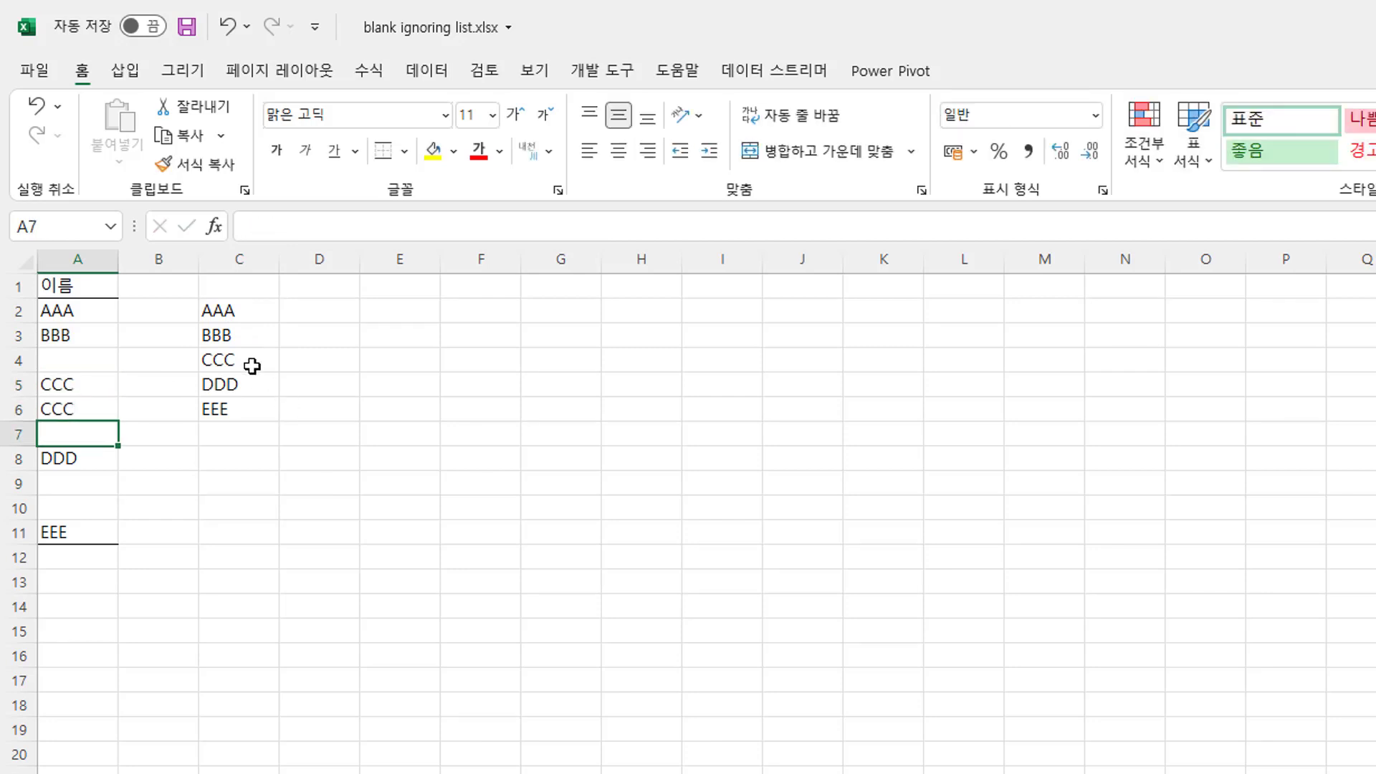
{"action": "left_click", "coordinate": [100, 416]}
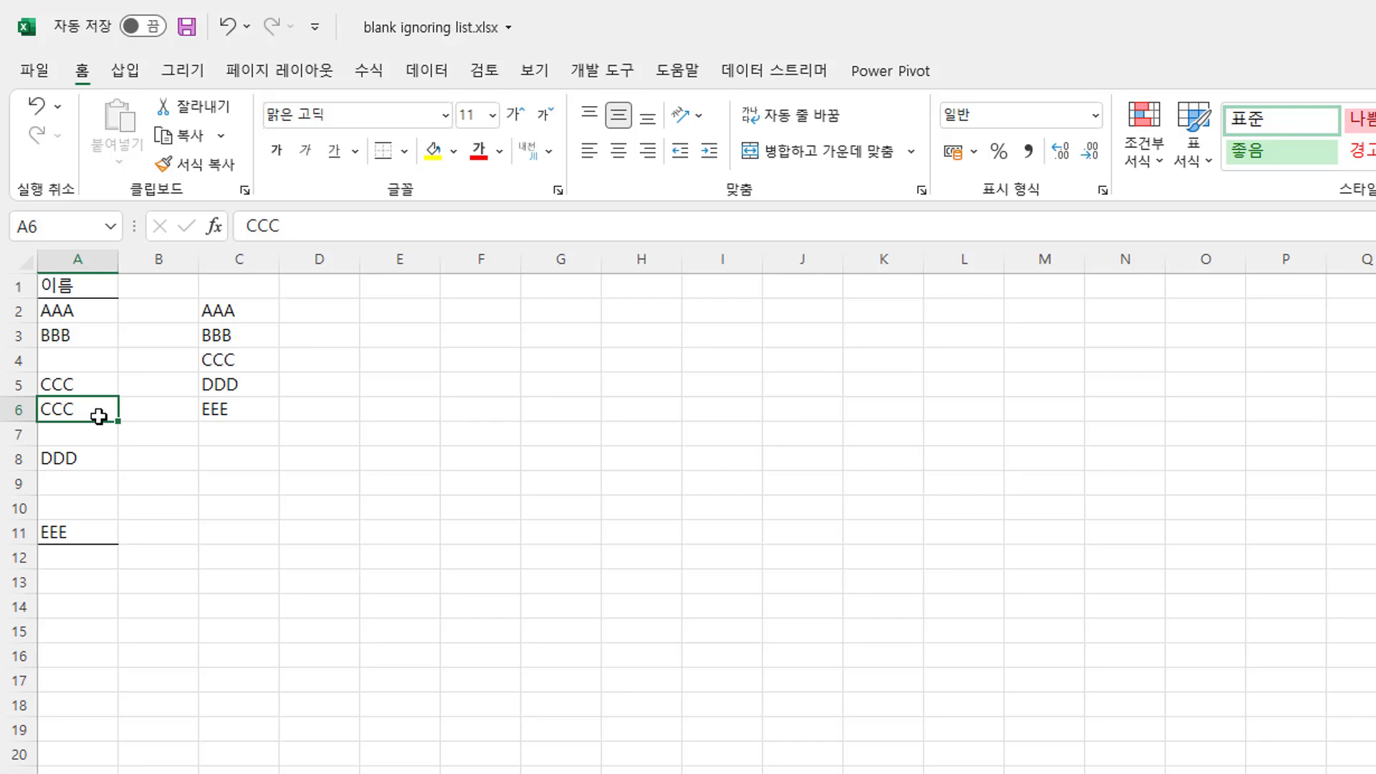
{"action": "type", "text": "ZZZ"}
{"action": "key", "text": "Return"}
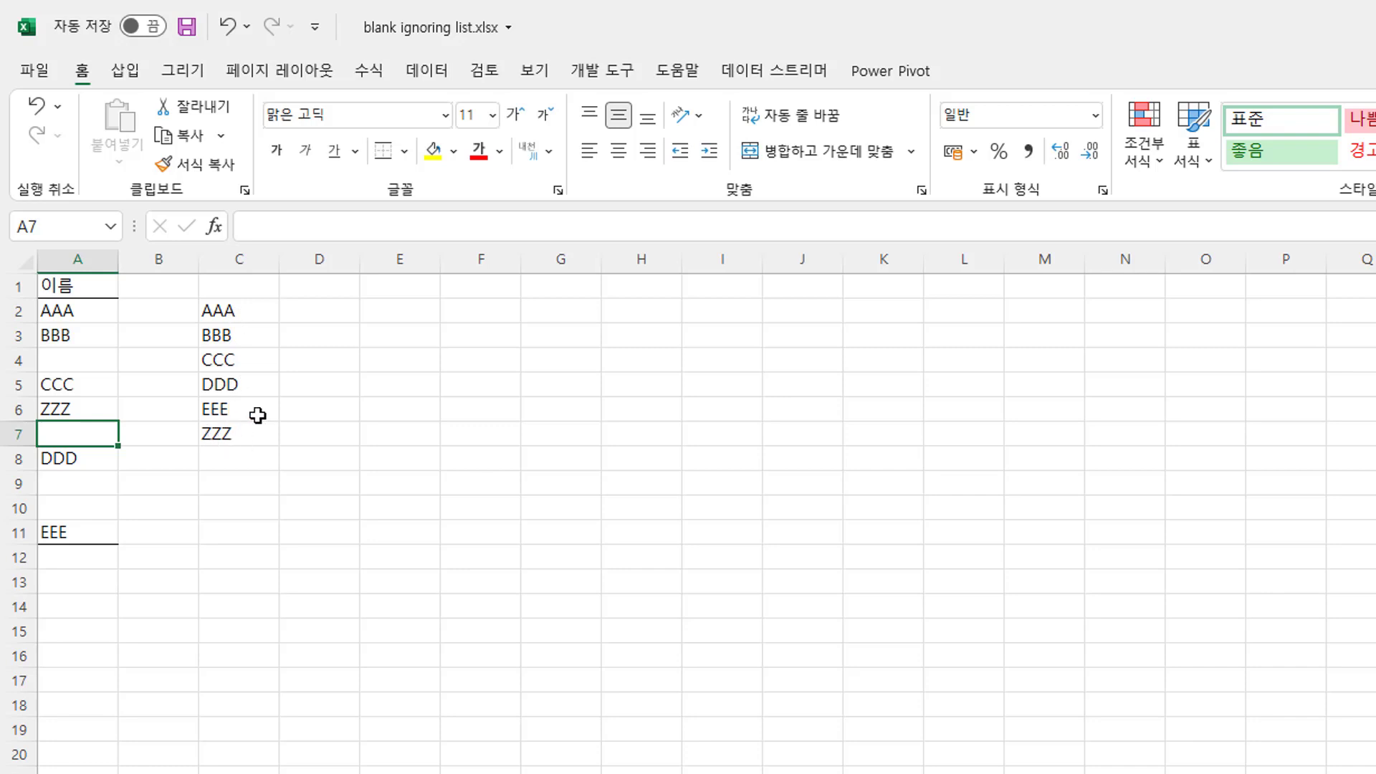
{"action": "left_click", "coordinate": [95, 408]}
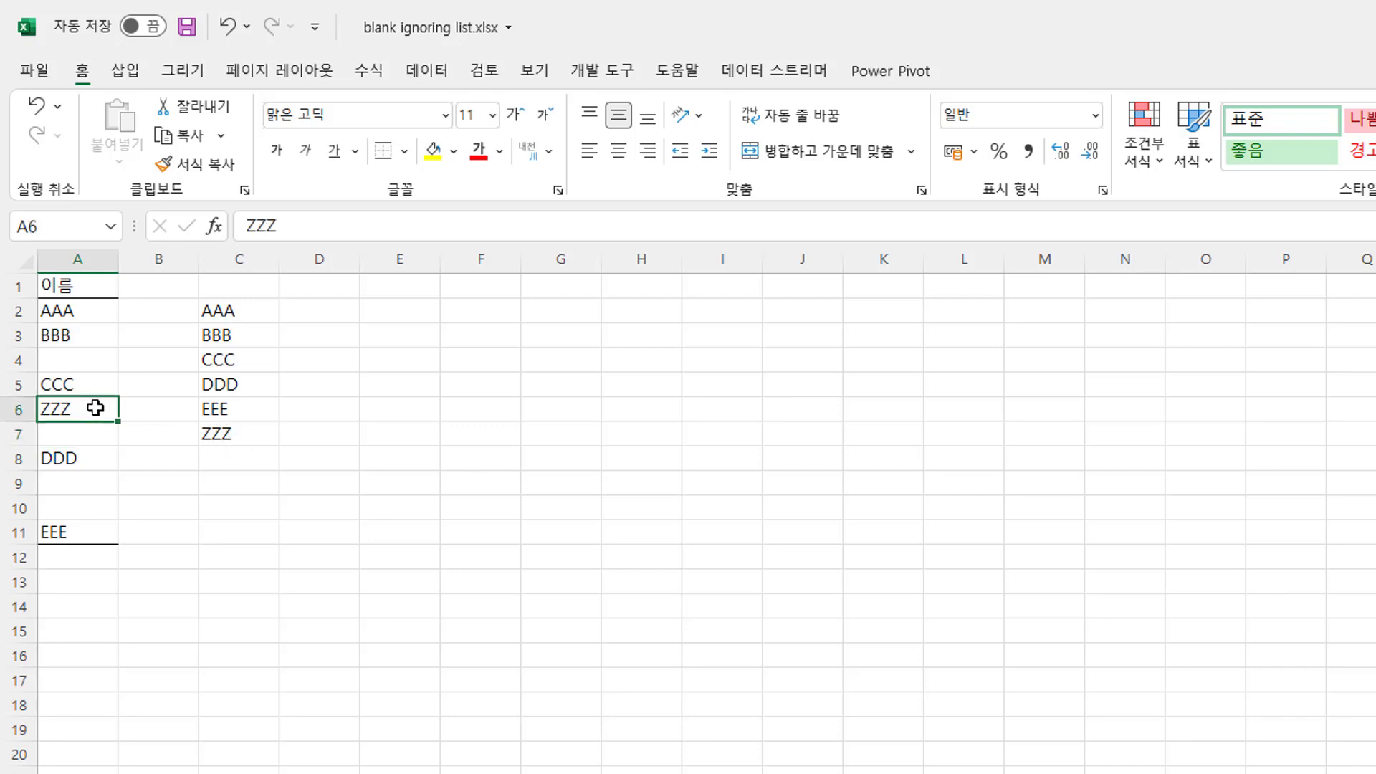
{"action": "key", "text": "Delete"}
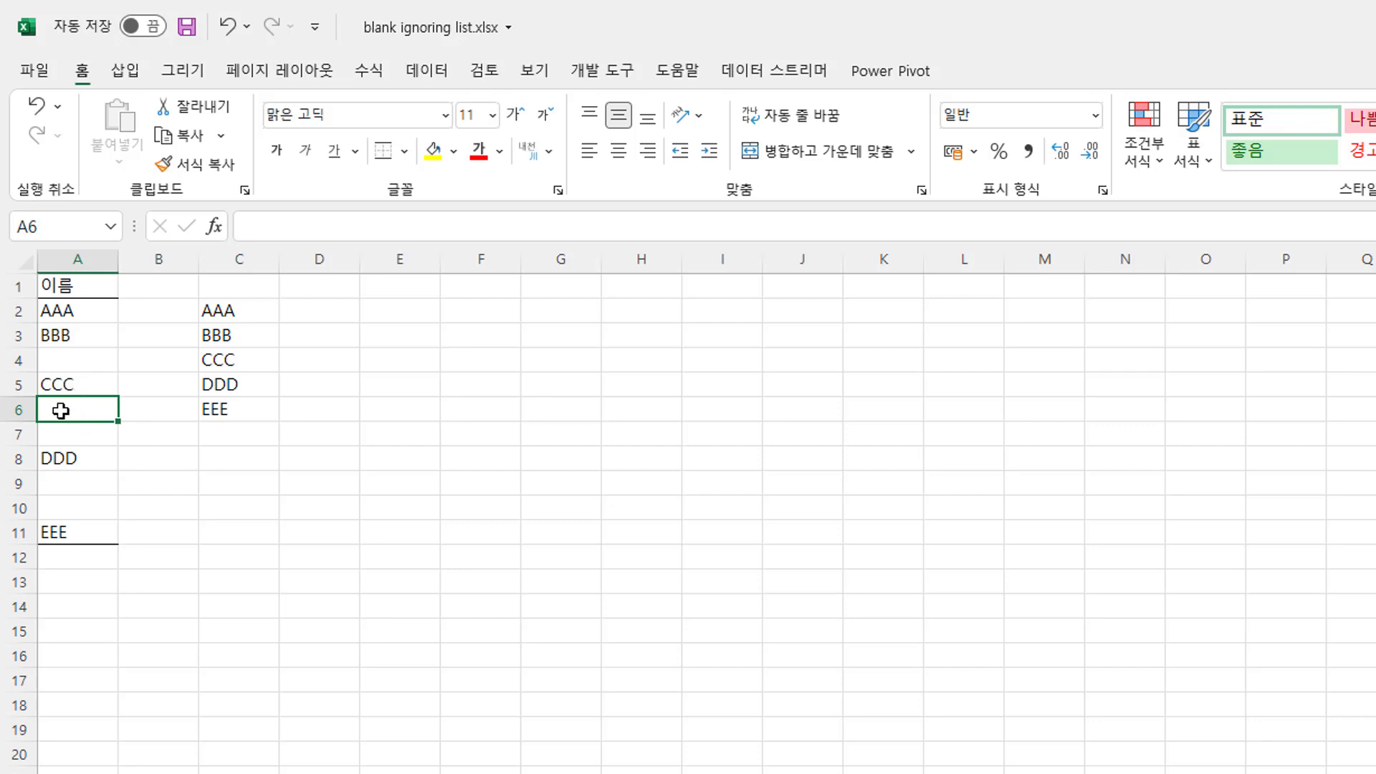
{"action": "type", "text": "CCC"}
{"action": "key", "text": "Return"}
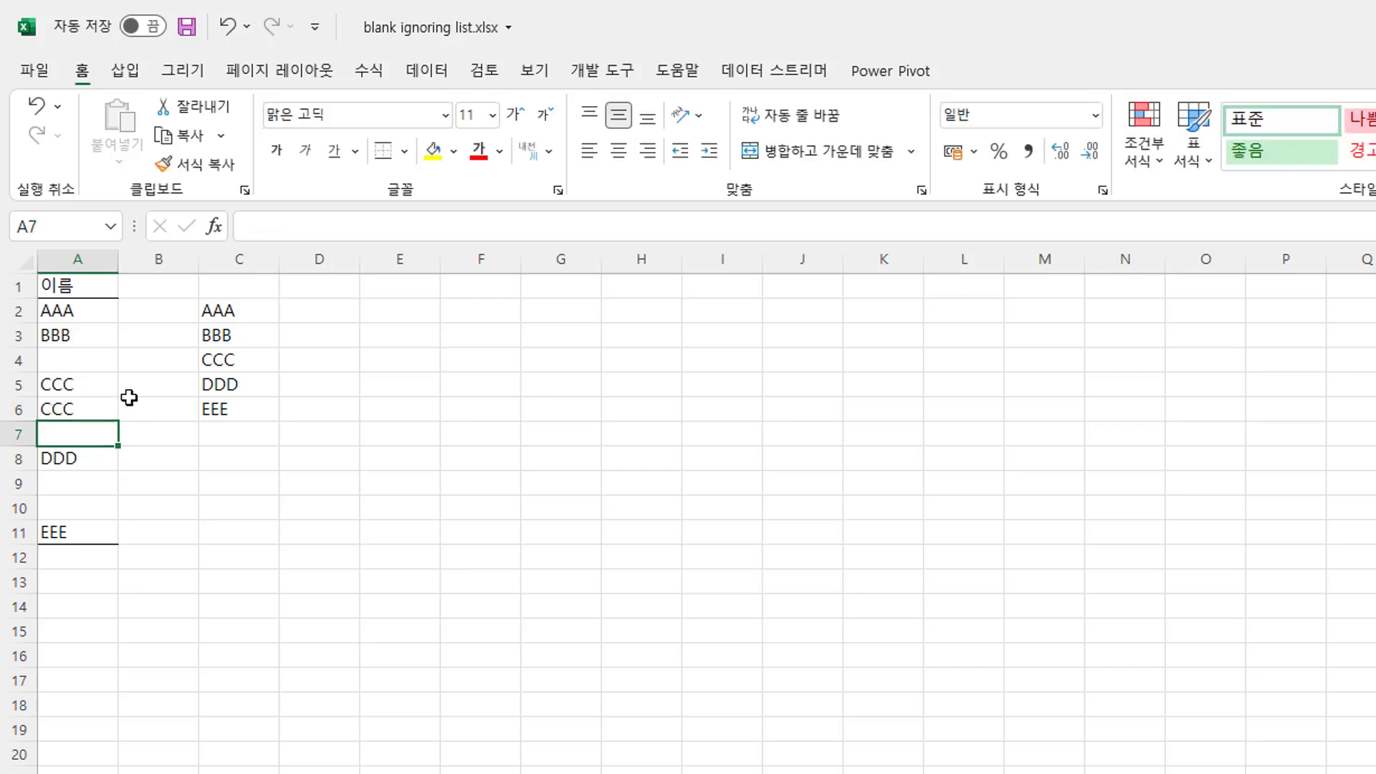
{"action": "left_click", "coordinate": [228, 334]}
{"action": "left_click", "coordinate": [244, 310]}
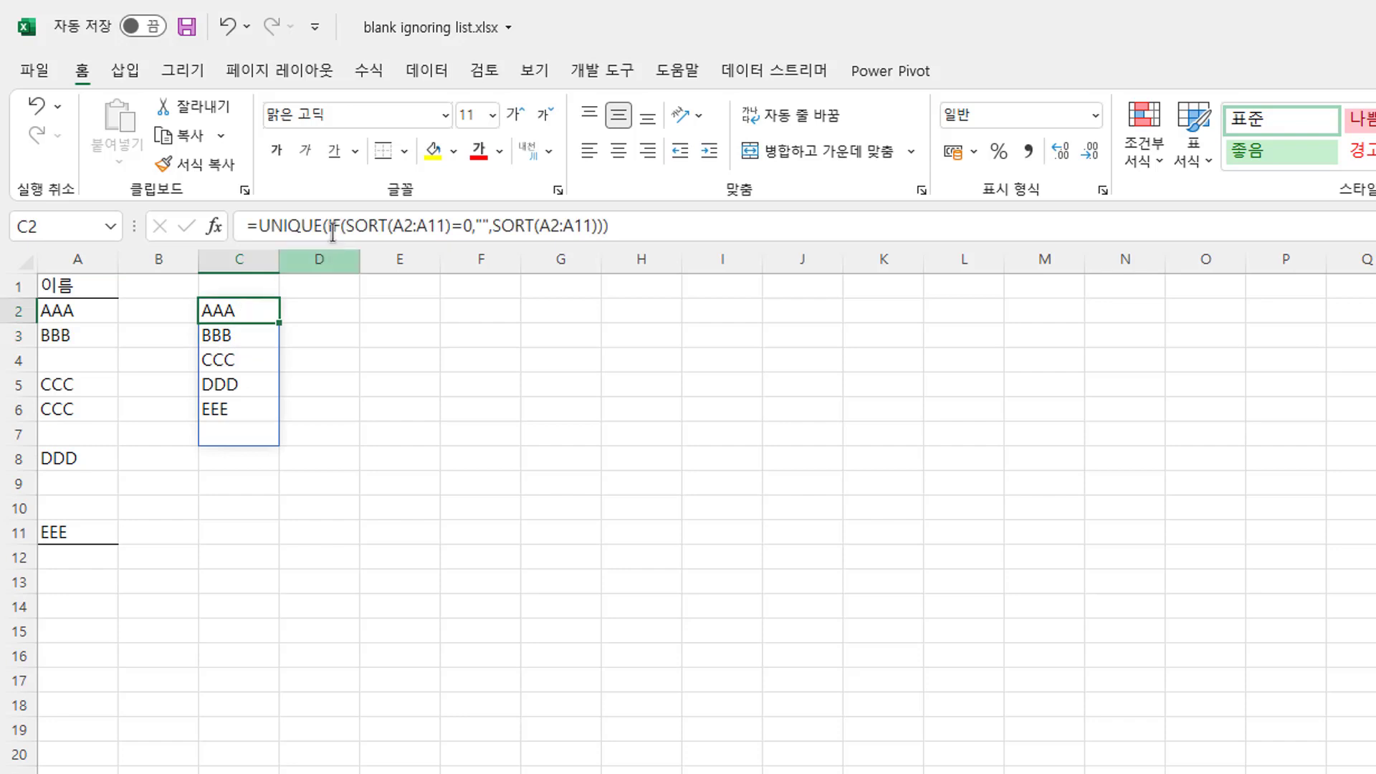
{"action": "left_click", "coordinate": [74, 407]}
{"action": "key", "text": "Delete"}
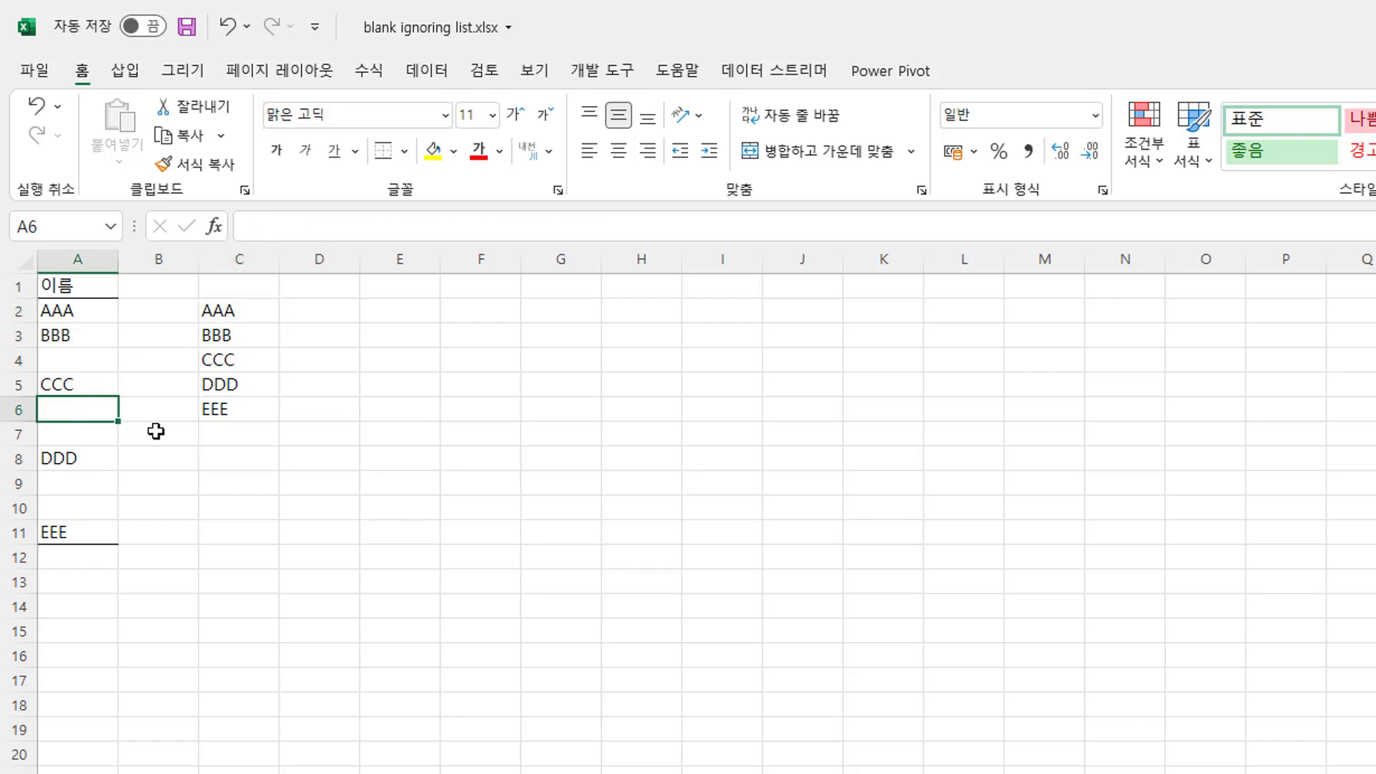
{"action": "left_click", "coordinate": [248, 320]}
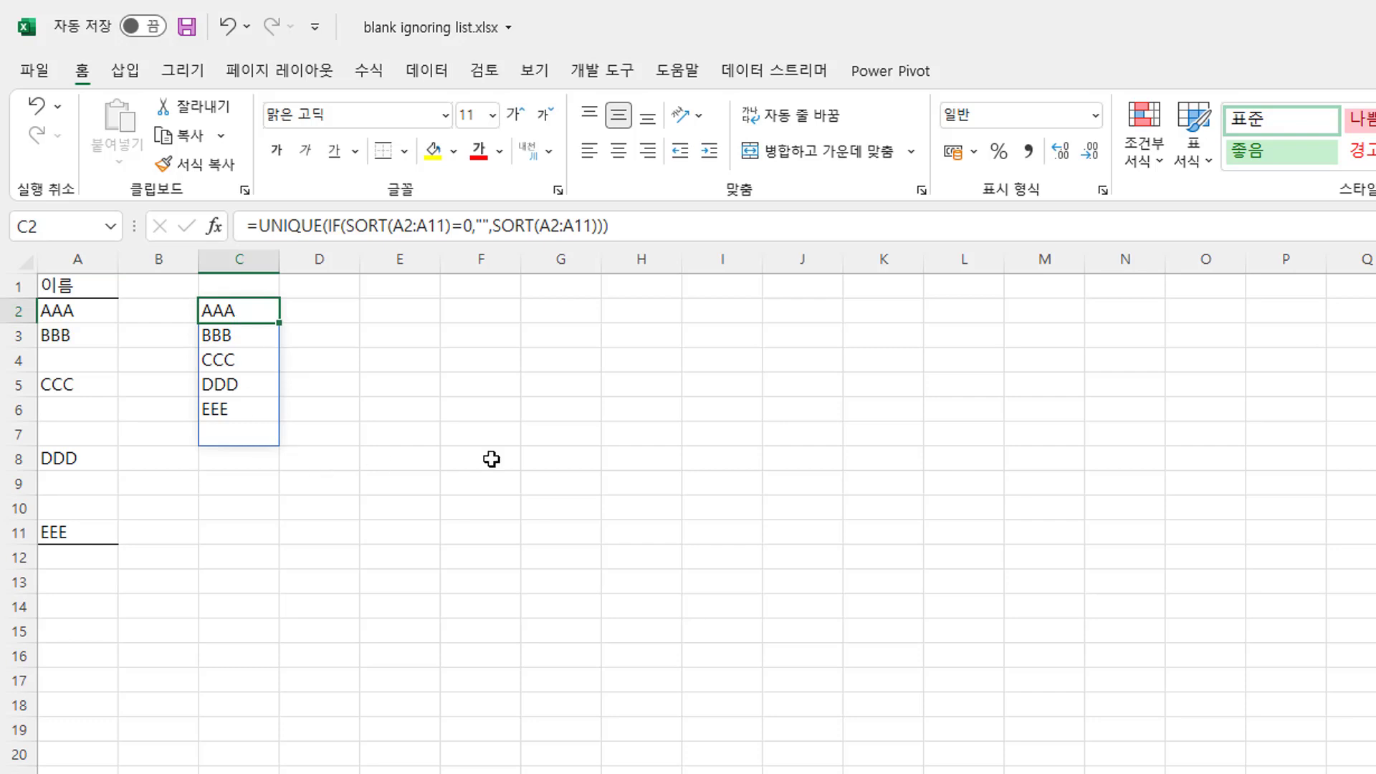
{"action": "left_click", "coordinate": [516, 458]}
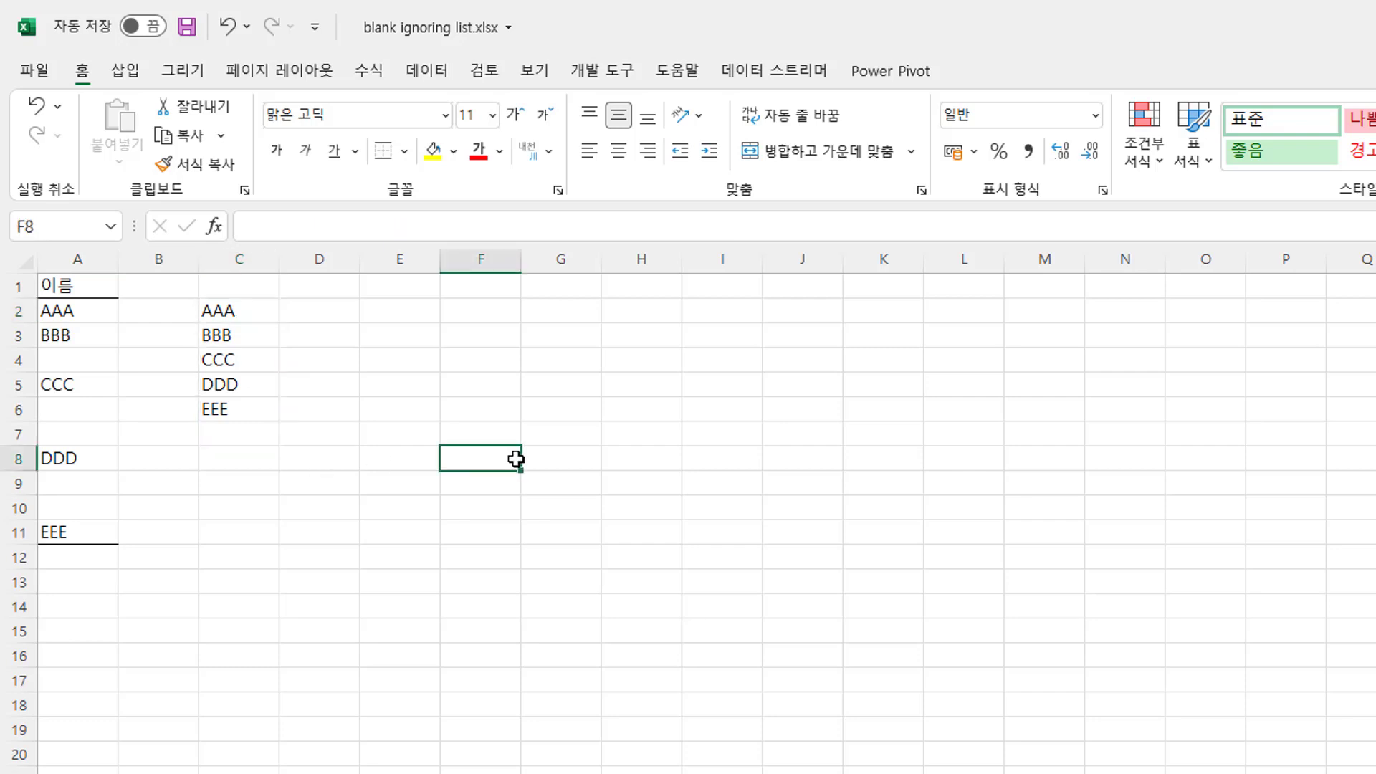
{"action": "left_click", "coordinate": [234, 313]}
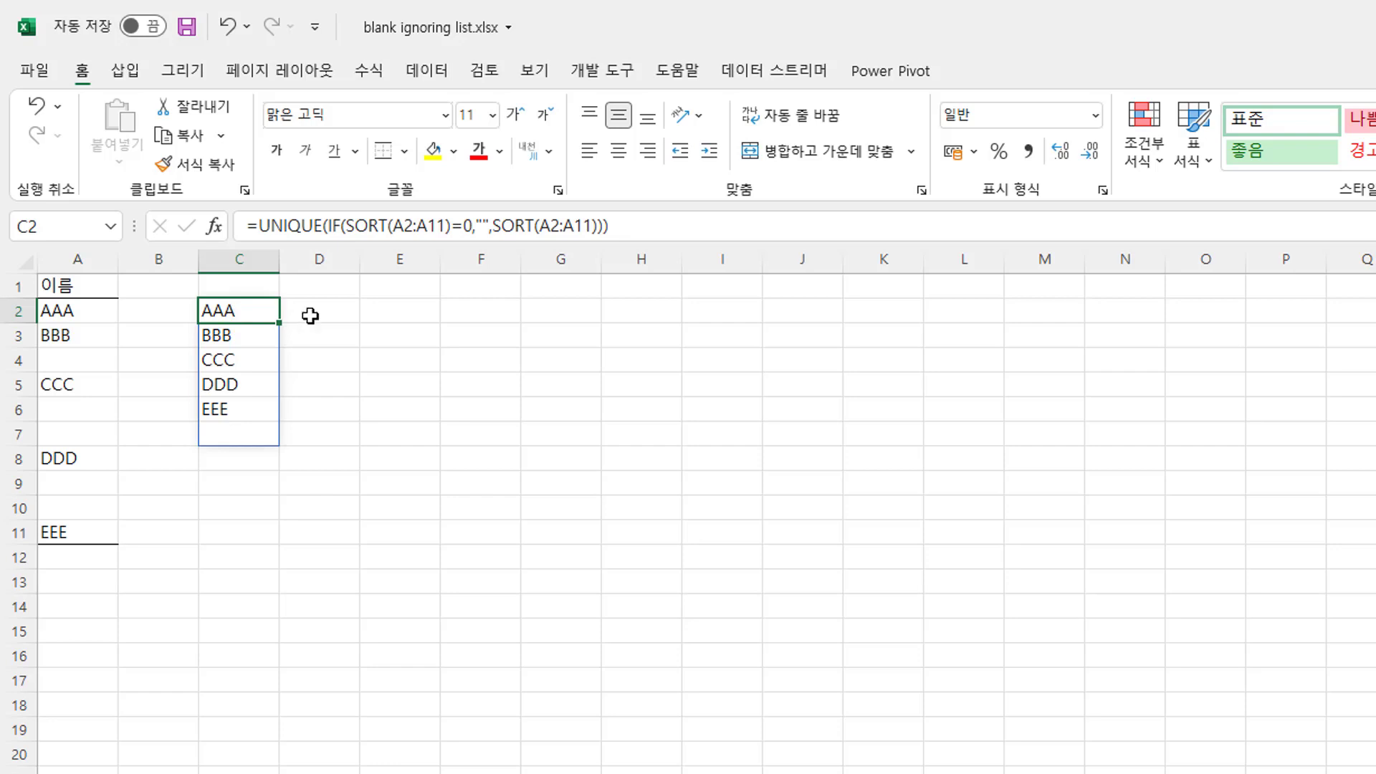
{"action": "left_click", "coordinate": [409, 317]}
{"action": "left_click", "coordinate": [245, 316]}
Step: Wrap C2's formula in INDEX with COUNTA(A2:A11) as the row, returning EEE
{"action": "left_click", "coordinate": [256, 228]}
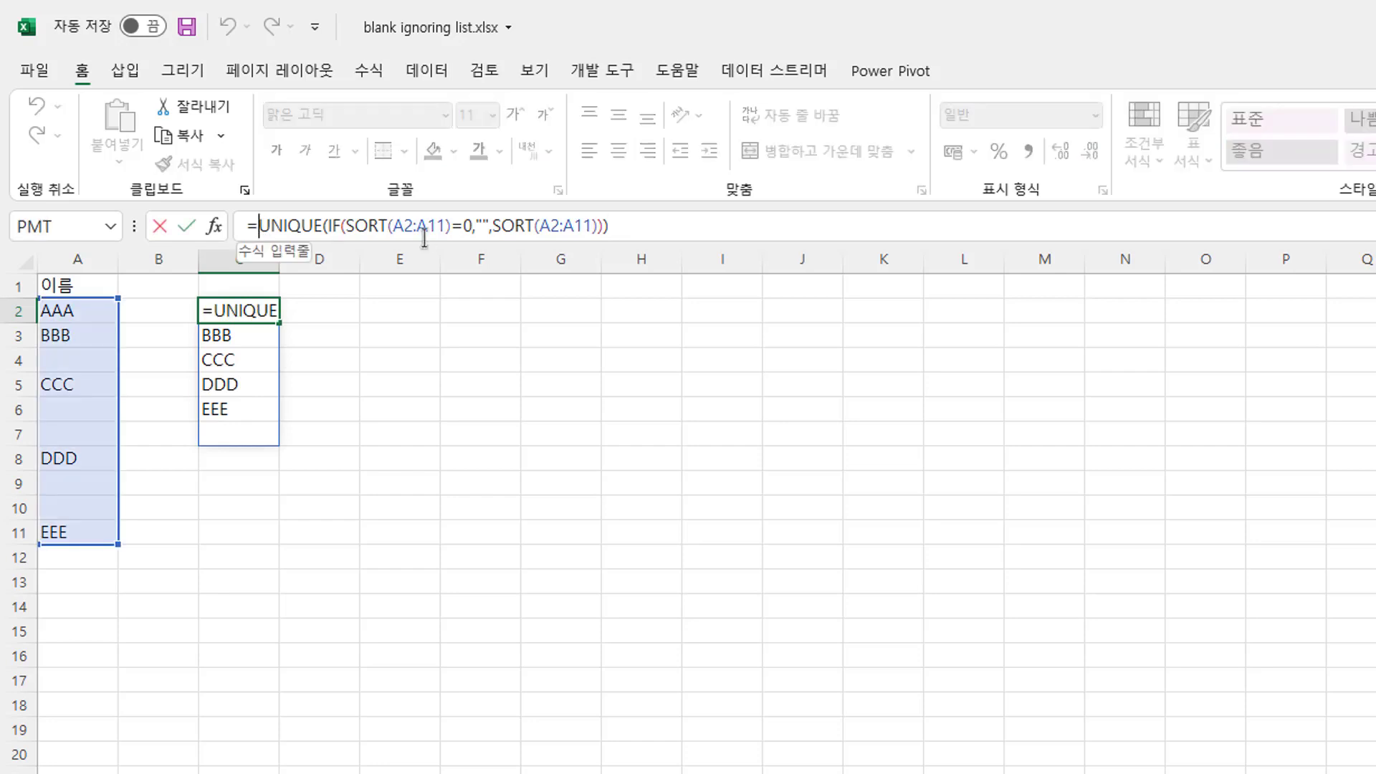
{"action": "type", "text": "index"}
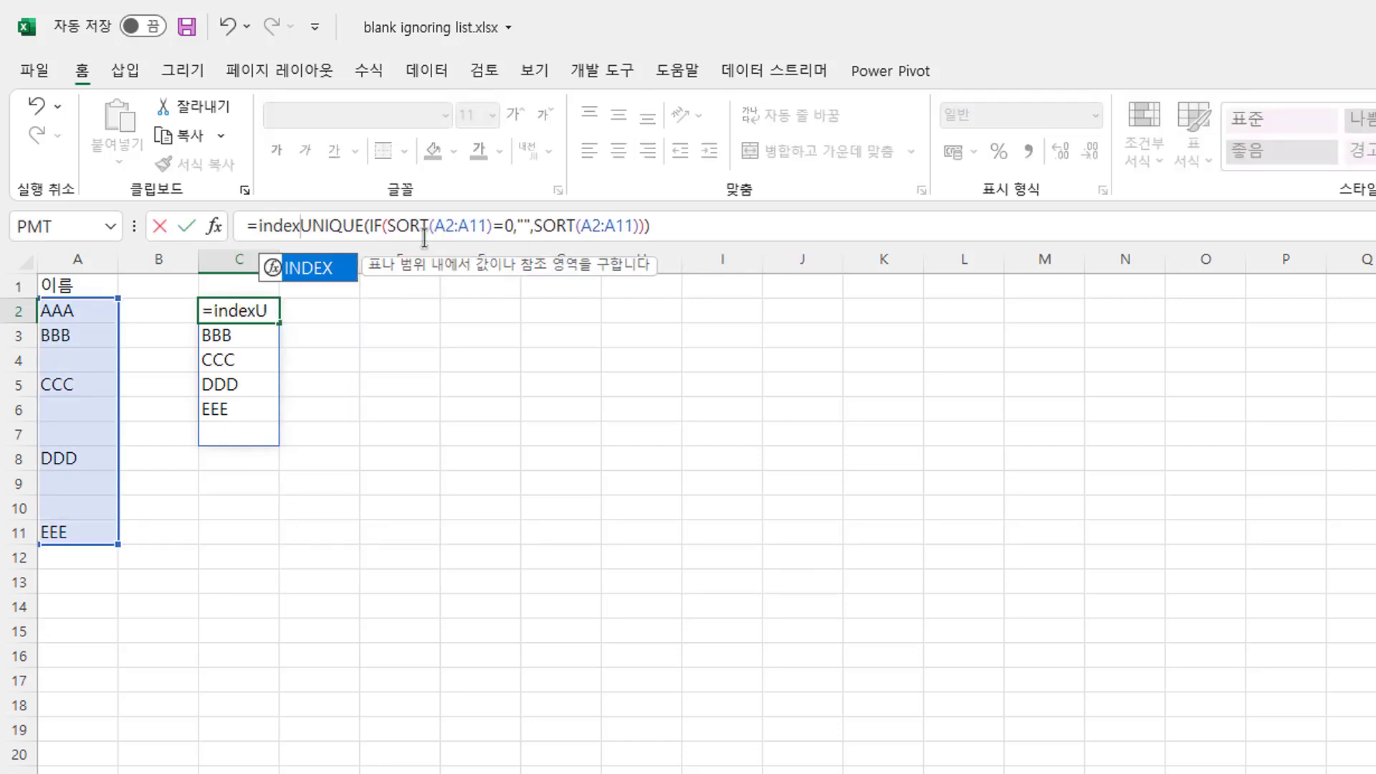
{"action": "type", "text": "("}
{"action": "left_click", "coordinate": [690, 222]}
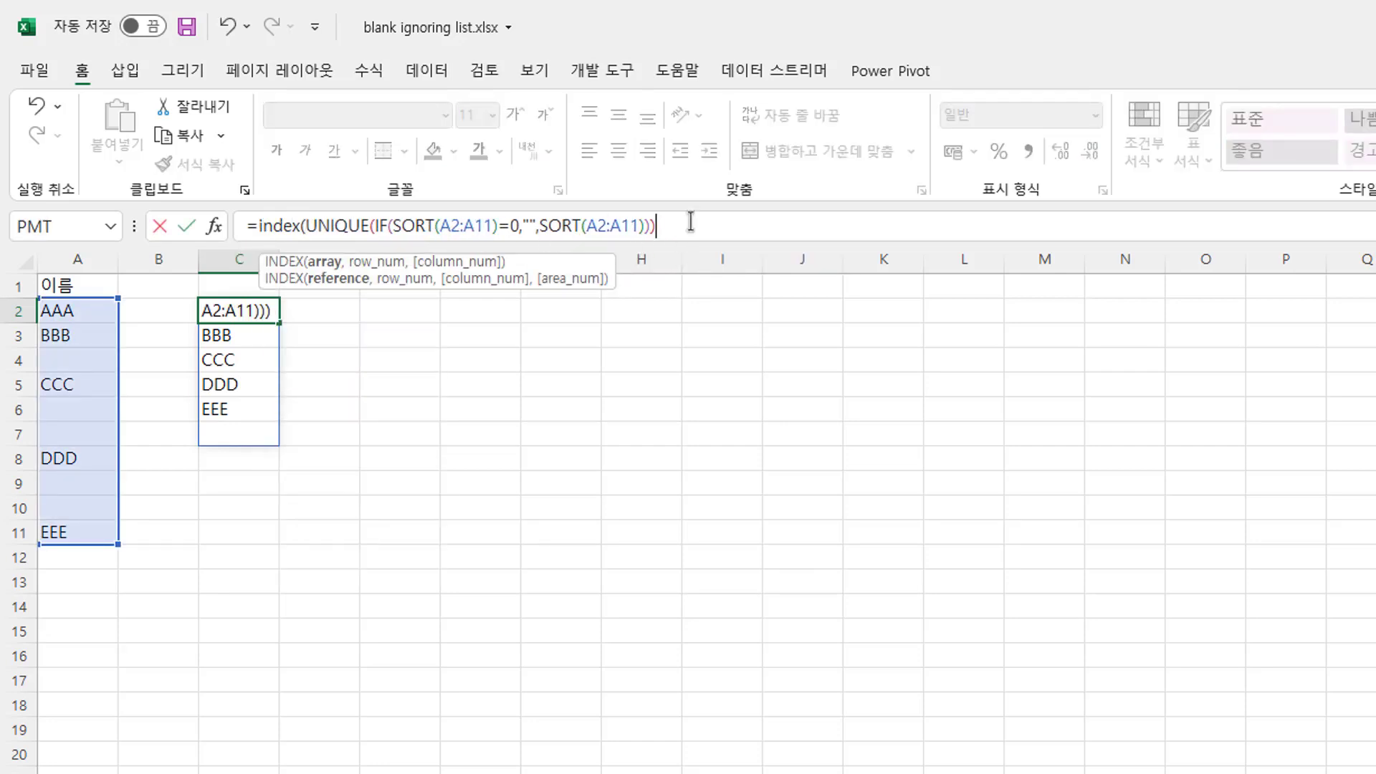
{"action": "type", "text": ","}
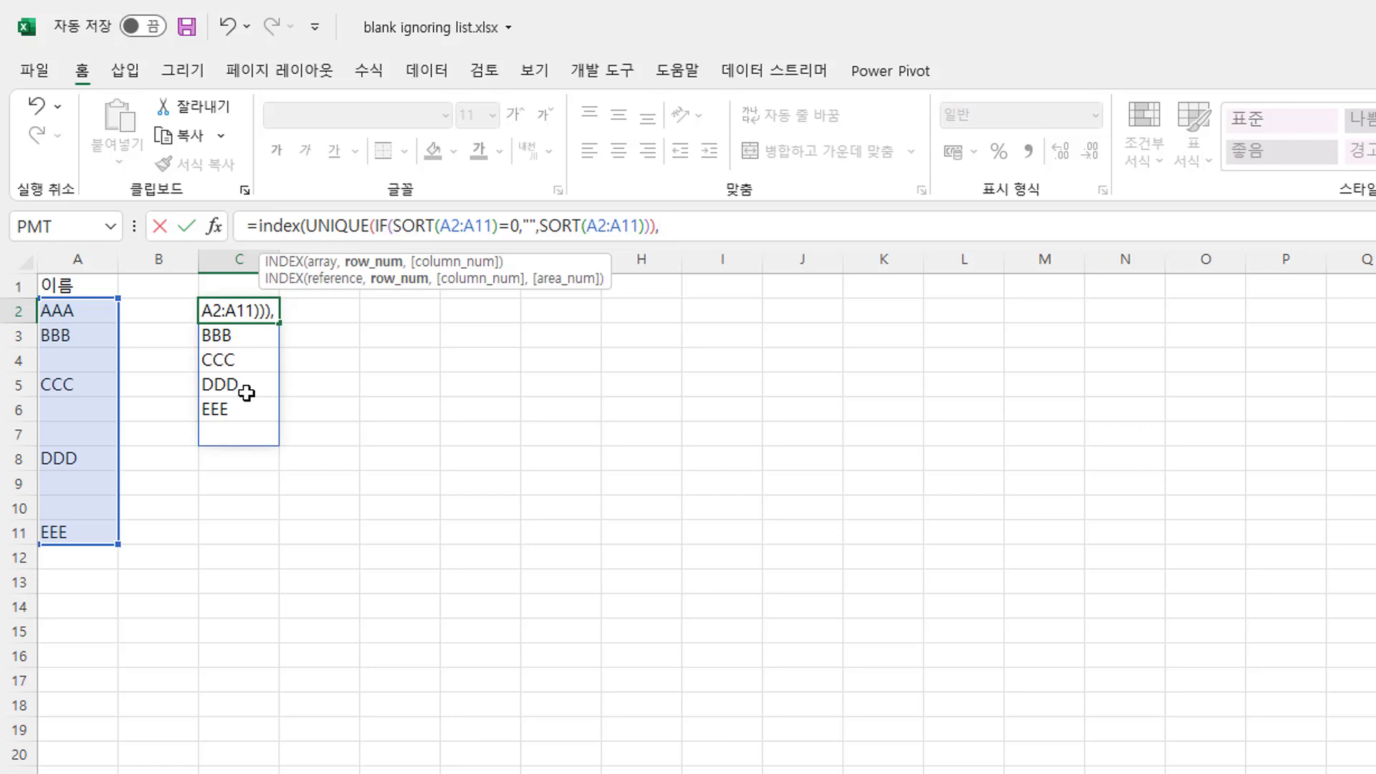
{"action": "type", "text": "cou"}
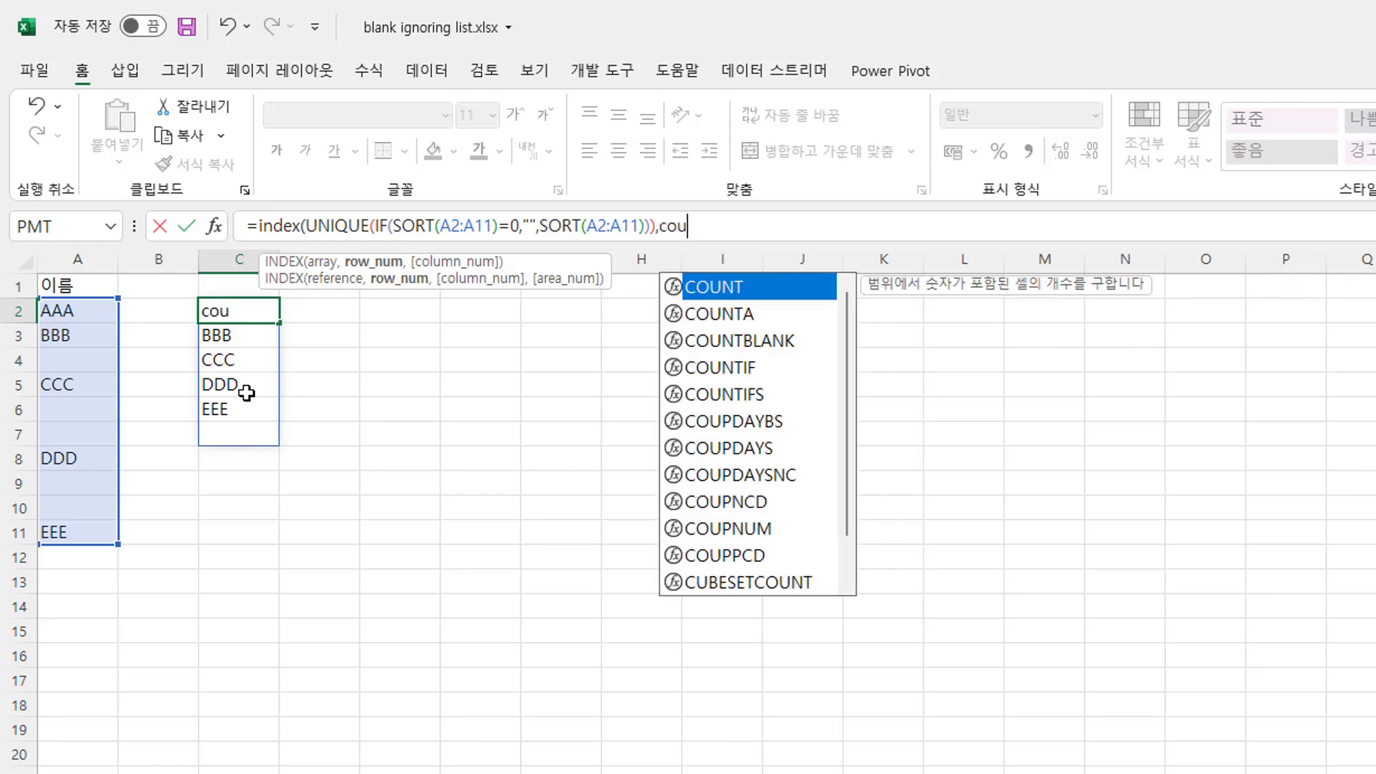
{"action": "type", "text": "n"}
{"action": "key", "text": "Down"}
{"action": "key", "text": "Tab"}
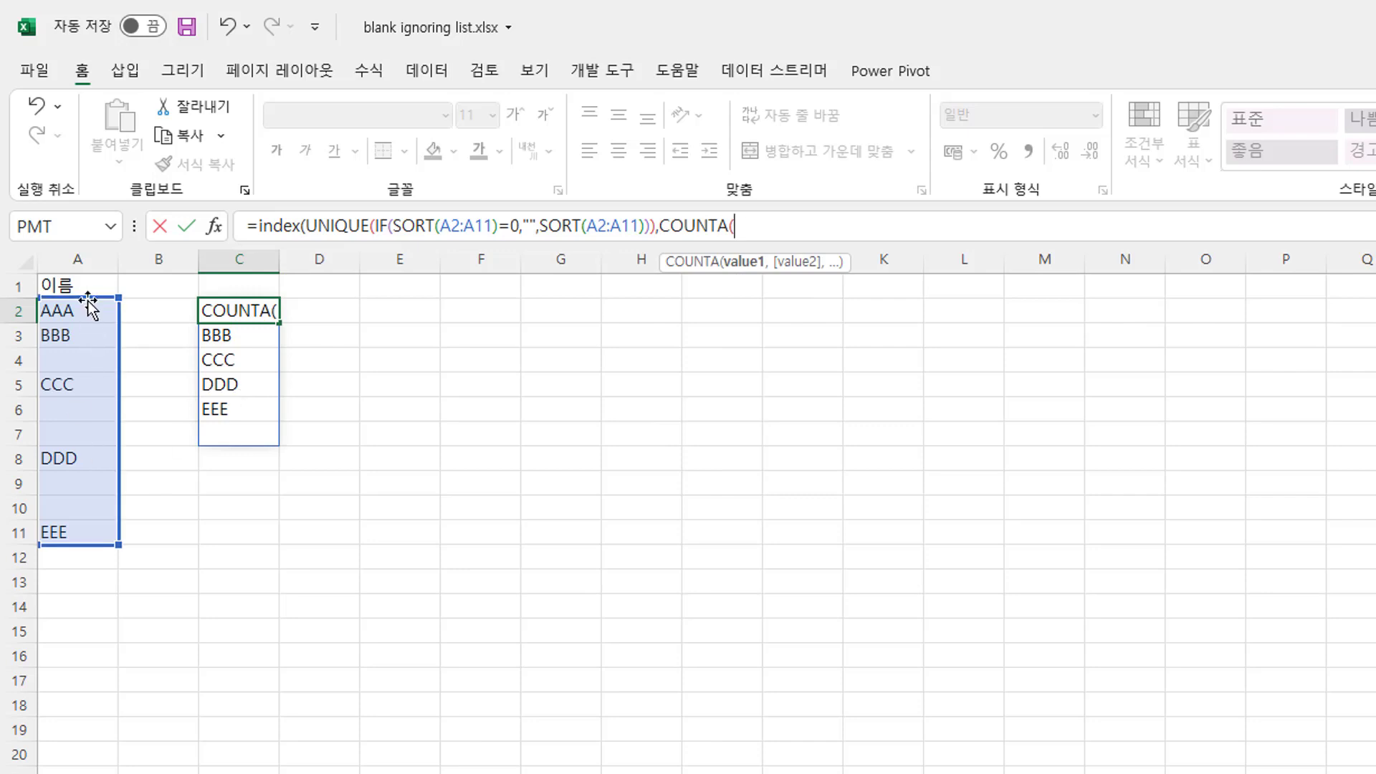
{"action": "left_click_drag", "start_coordinate": [84, 310], "coordinate": [77, 527]}
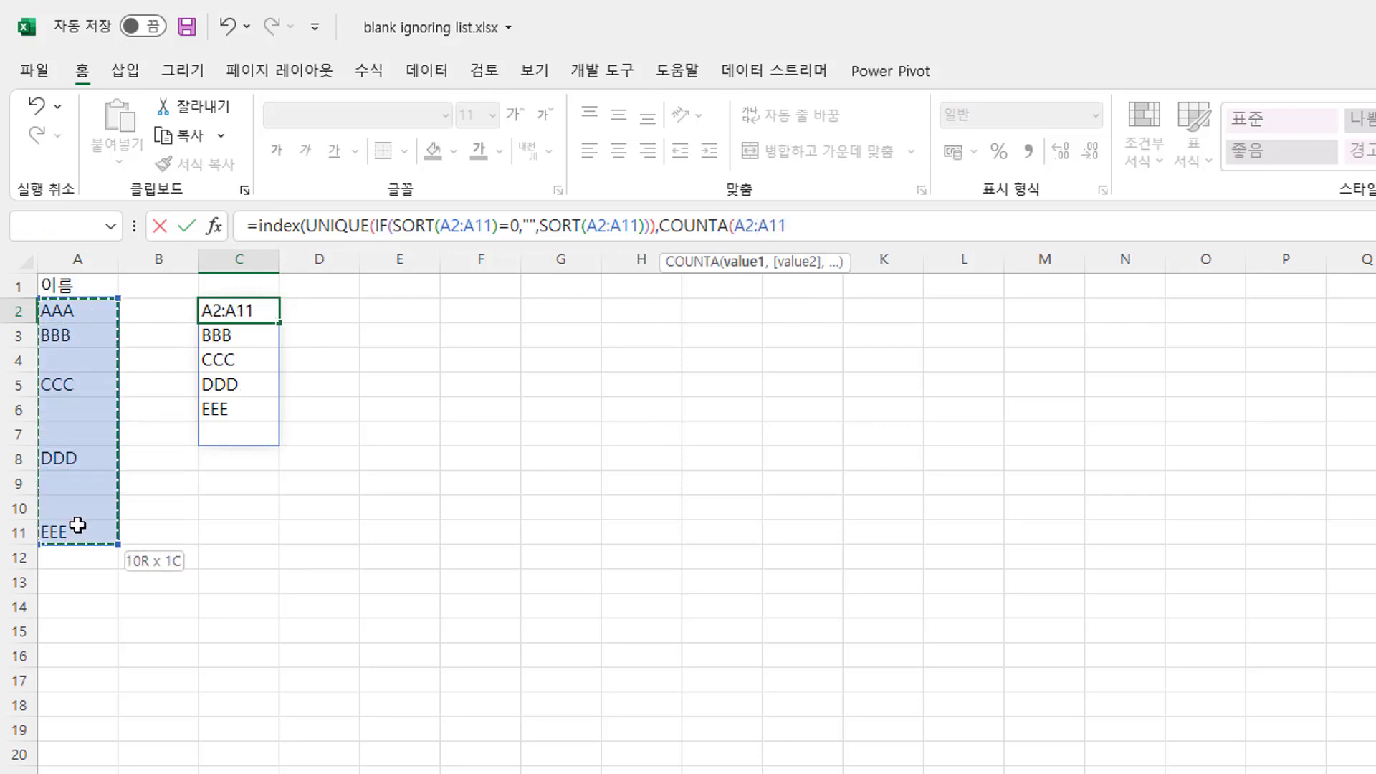
{"action": "type", "text": ")"}
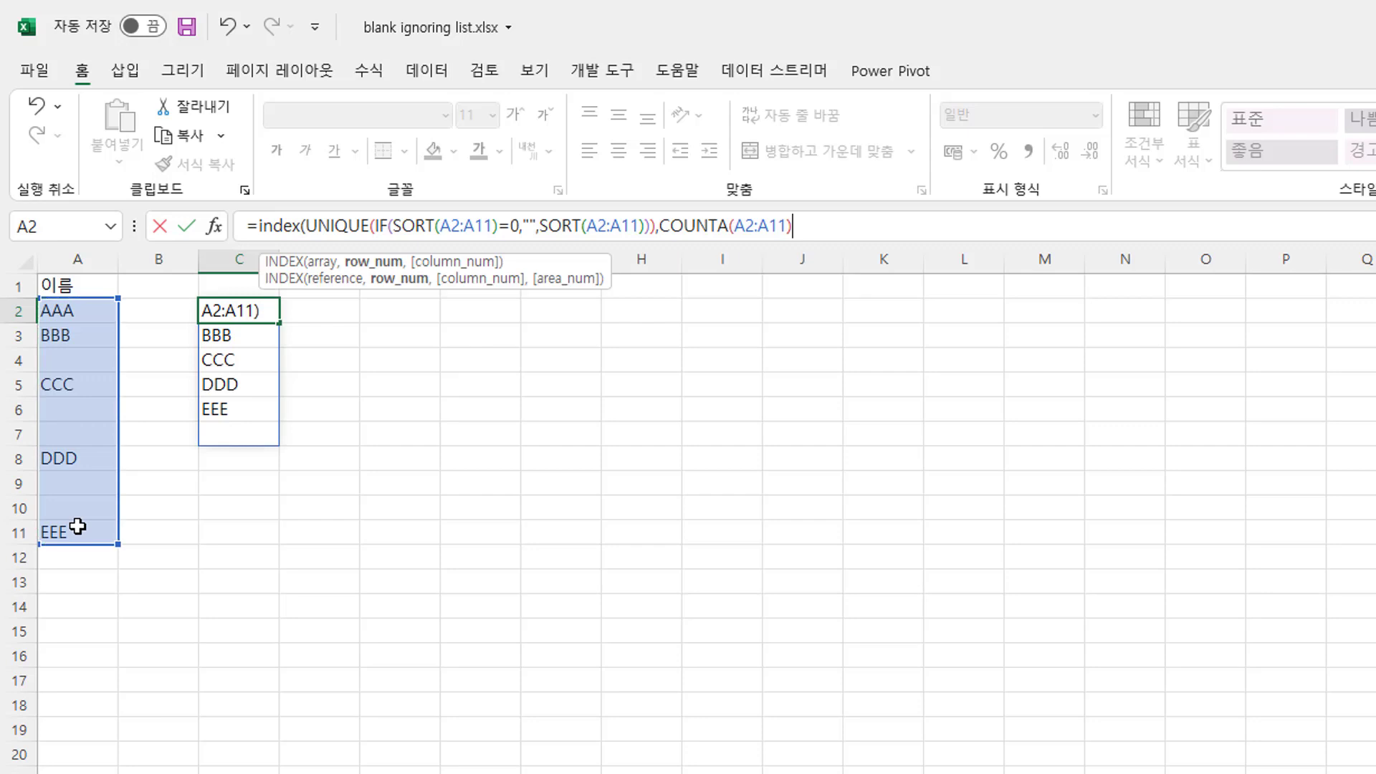
{"action": "key", "text": "Return"}
{"action": "key", "text": "Return"}
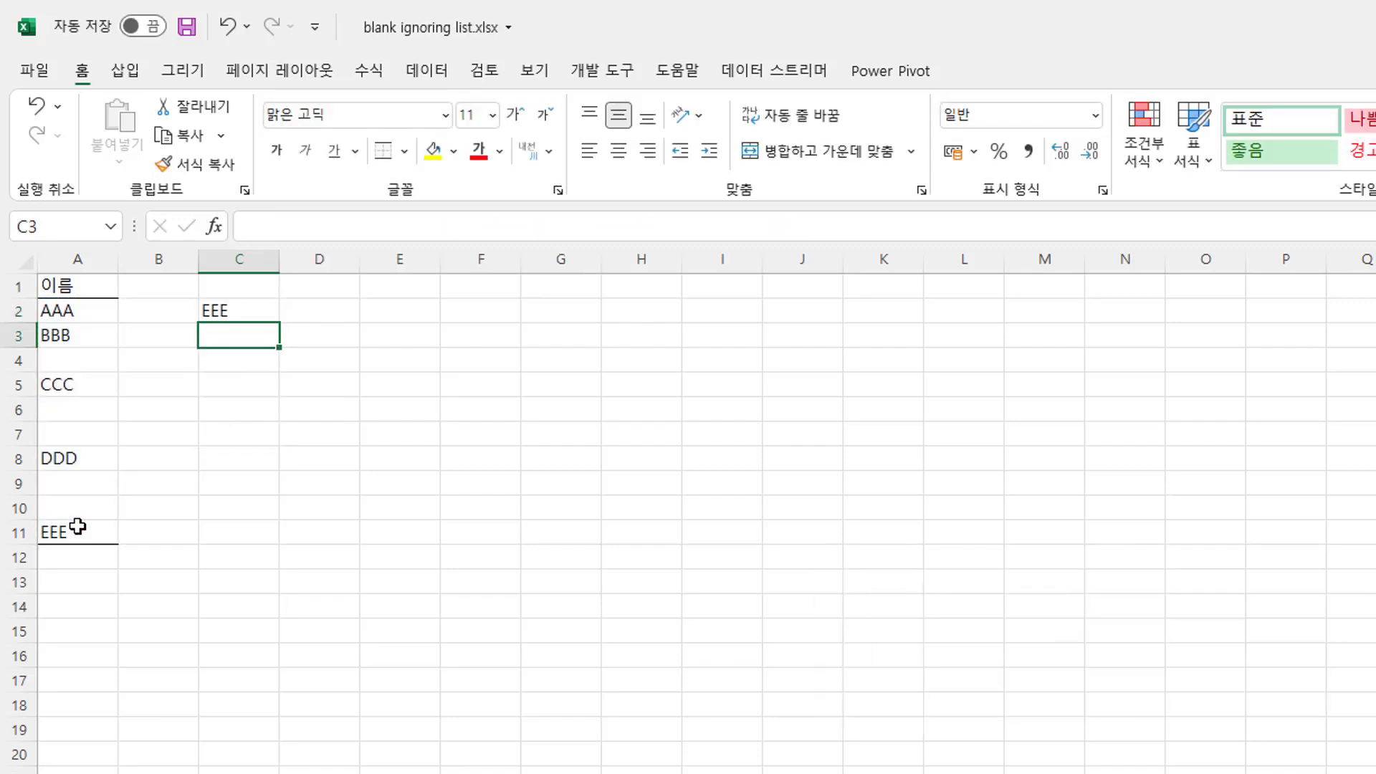
{"action": "left_click", "coordinate": [233, 313]}
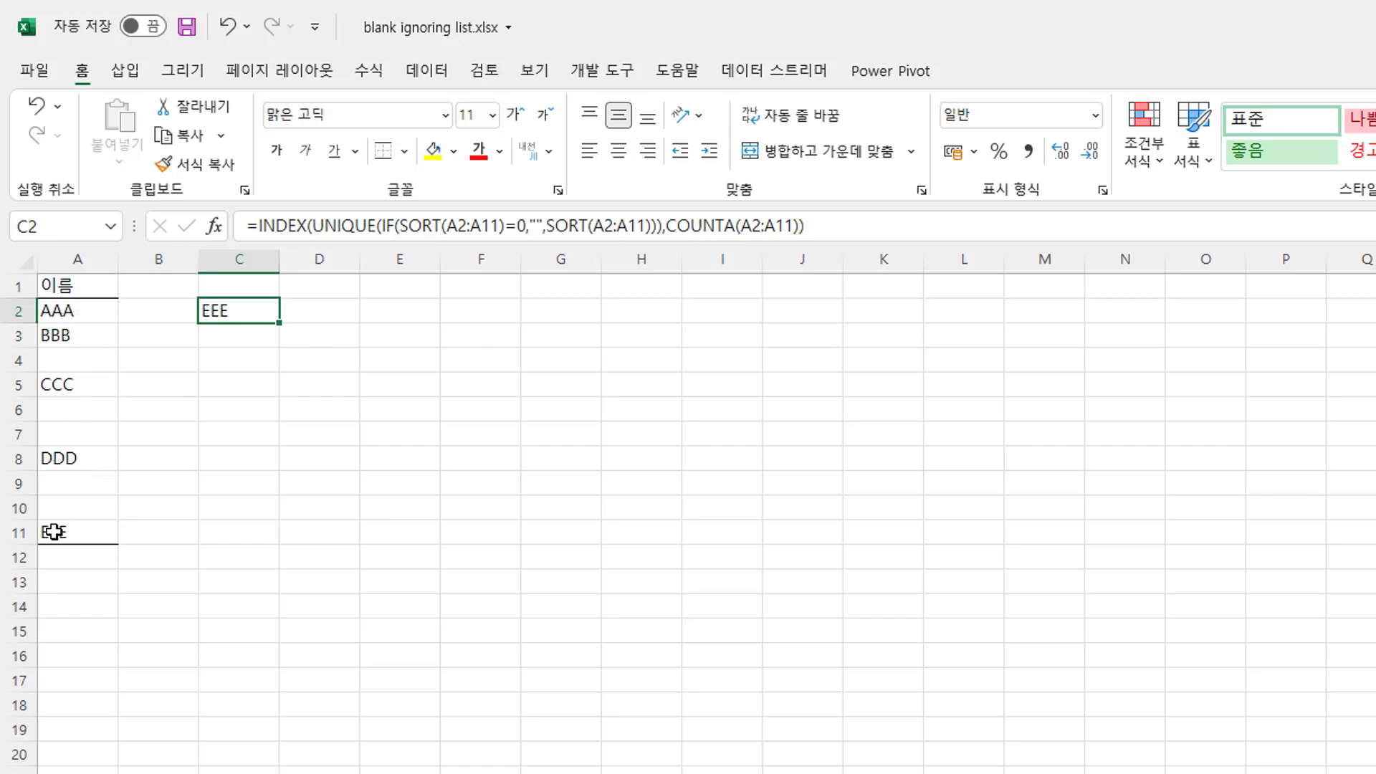
Step: Wrap COUNTA in SEQUENCE so C2 spills AAA–EEE into C2:C6 with no blank row
{"action": "left_click", "coordinate": [665, 228]}
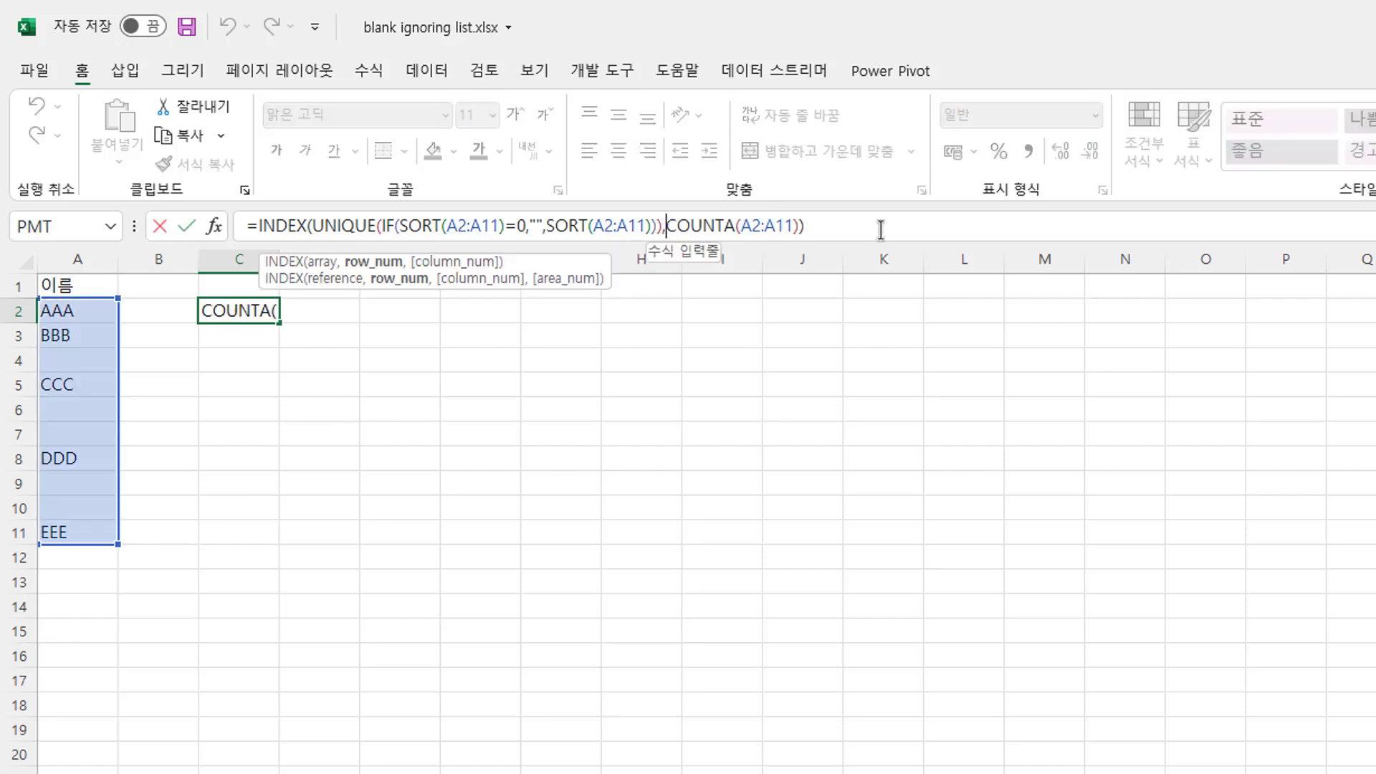
{"action": "type", "text": "se"}
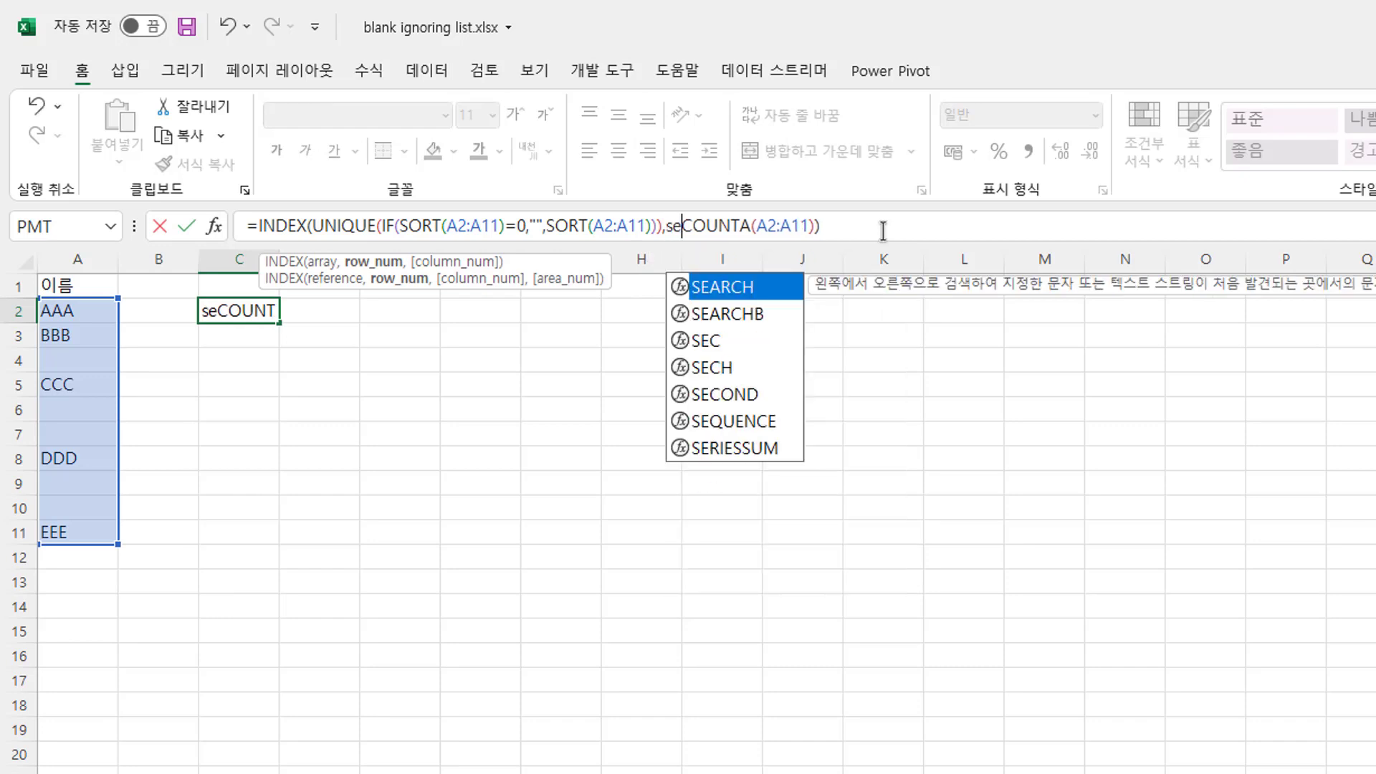
{"action": "type", "text": "q"}
{"action": "key", "text": "Tab"}
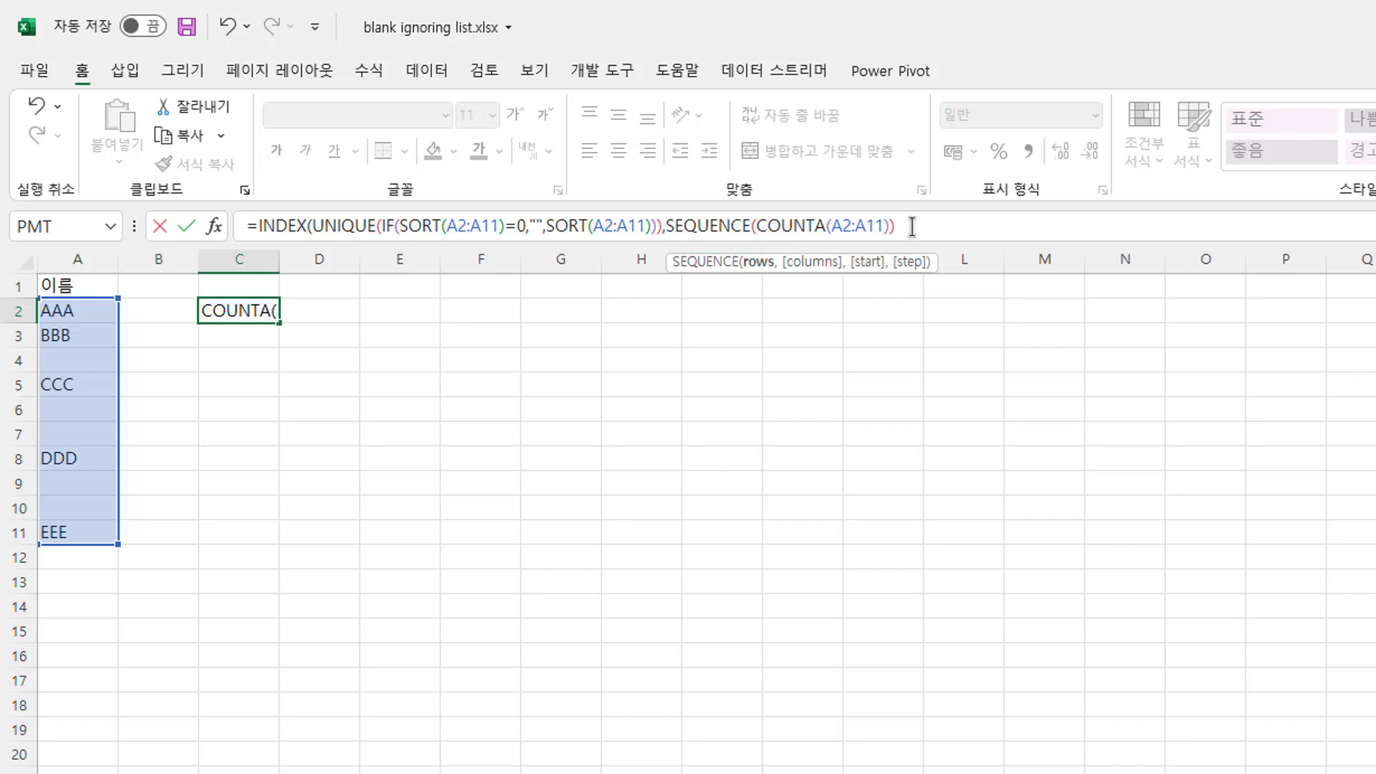
{"action": "key", "text": "Return"}
{"action": "key", "text": "Return"}
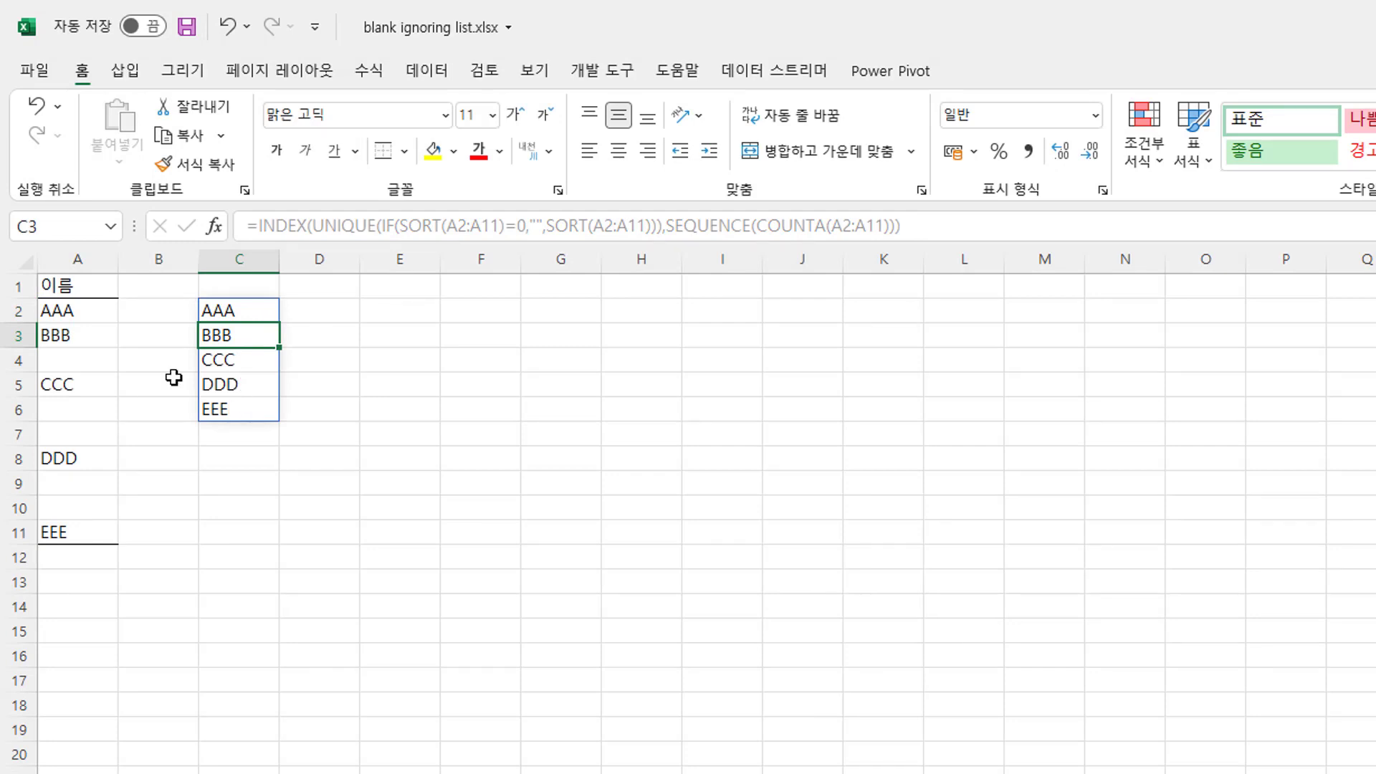
Step: Enter ZZZ in A6 and check the spilled list in column C
{"action": "left_click", "coordinate": [73, 403]}
{"action": "type", "text": "ZZZ"}
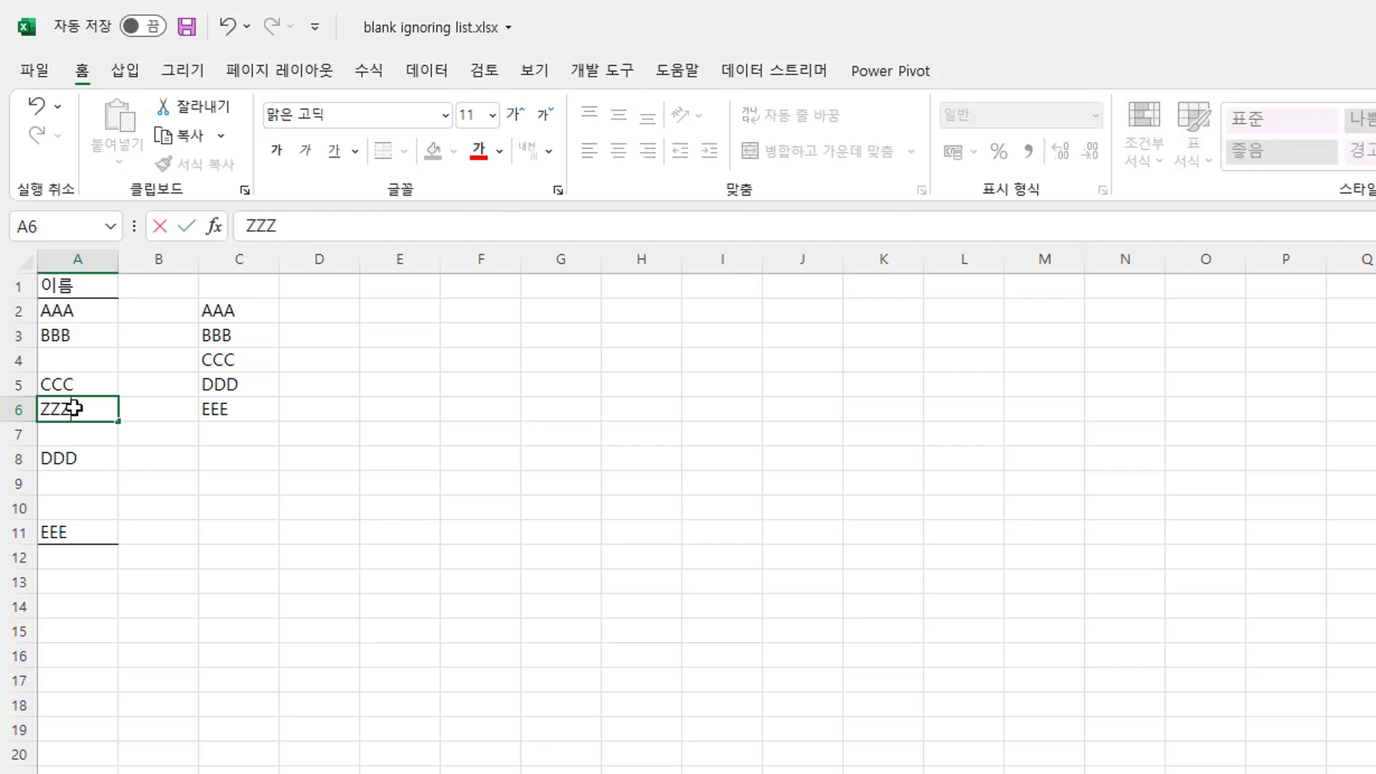
{"action": "key", "text": "Return"}
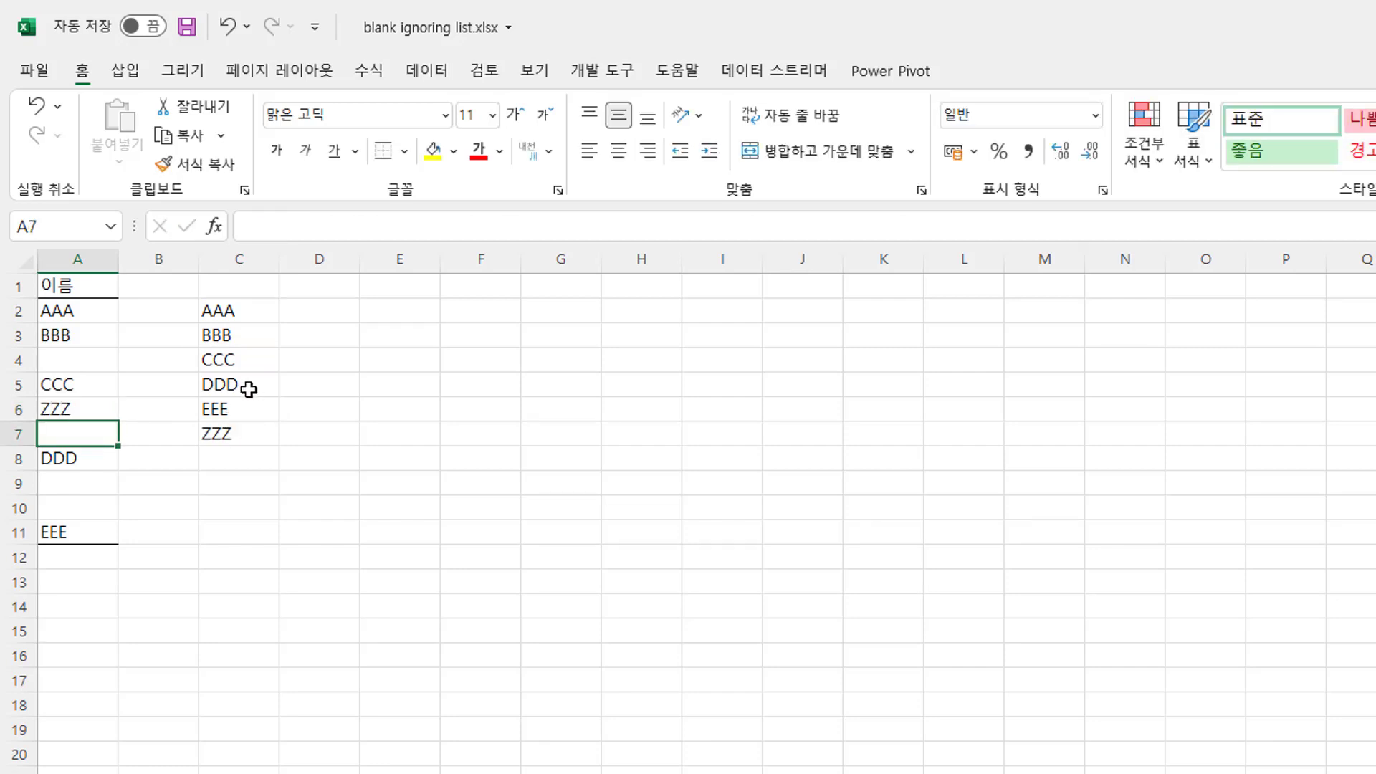
{"action": "left_click", "coordinate": [247, 387]}
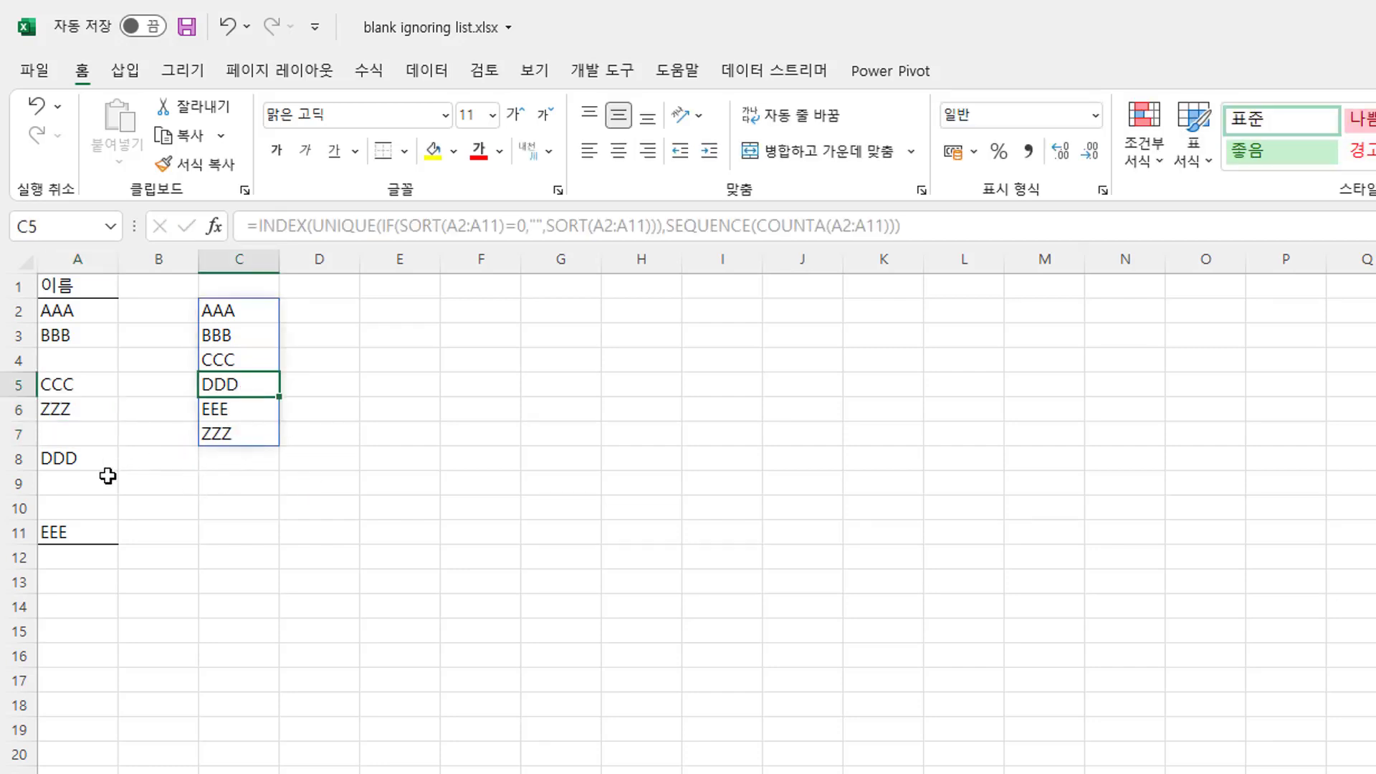
Step: Replace A6 with a duplicate CCC and compare it against A5 and the column C spill
{"action": "left_click", "coordinate": [114, 408]}
{"action": "key", "text": "Delete"}
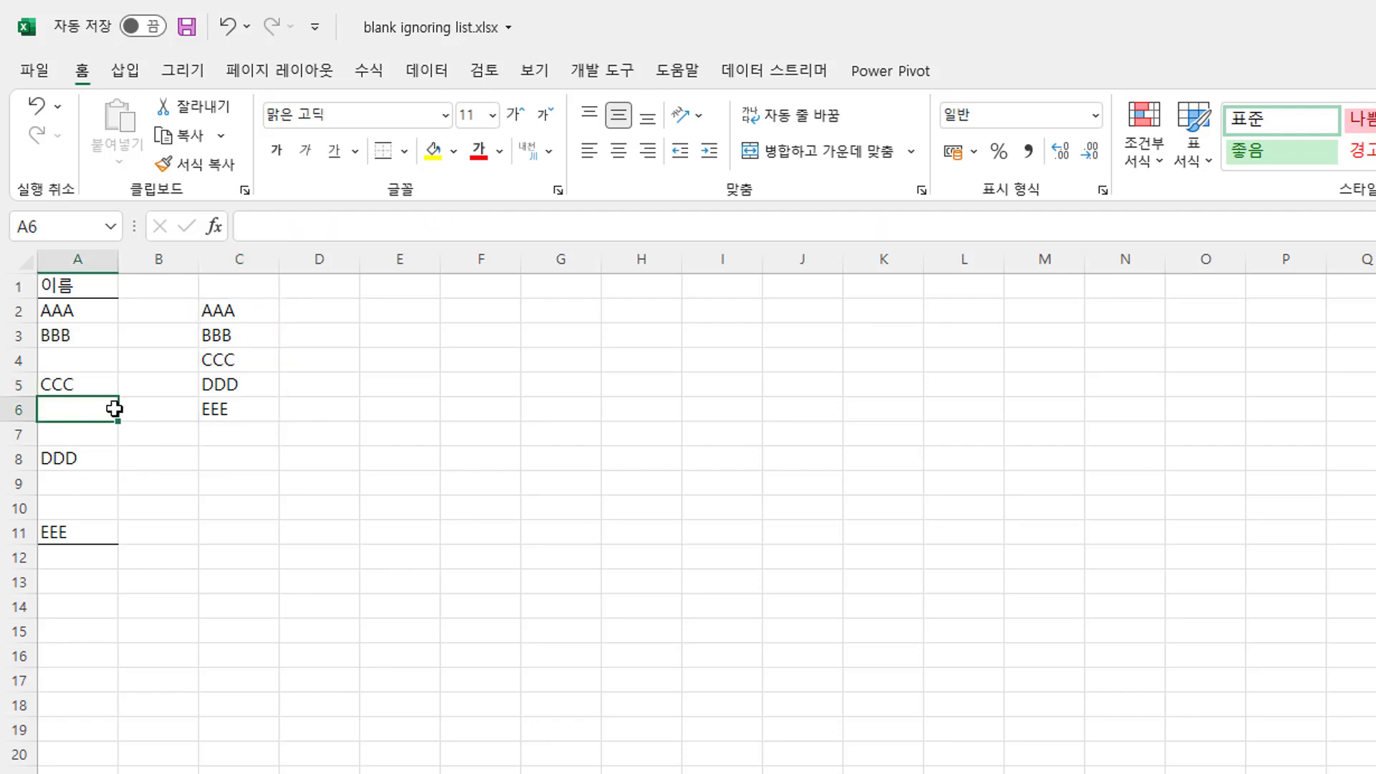
{"action": "type", "text": "CCC"}
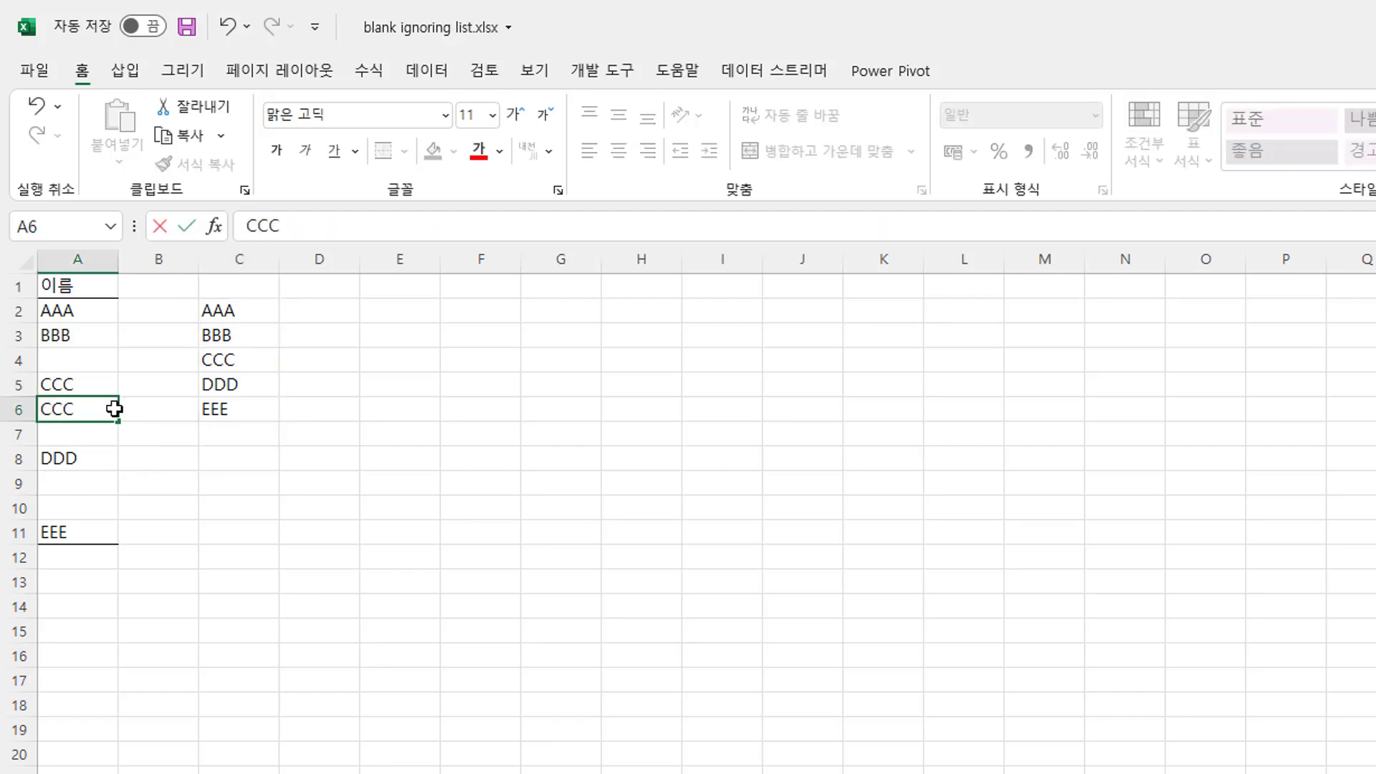
{"action": "key", "text": "Return"}
{"action": "left_click", "coordinate": [236, 385]}
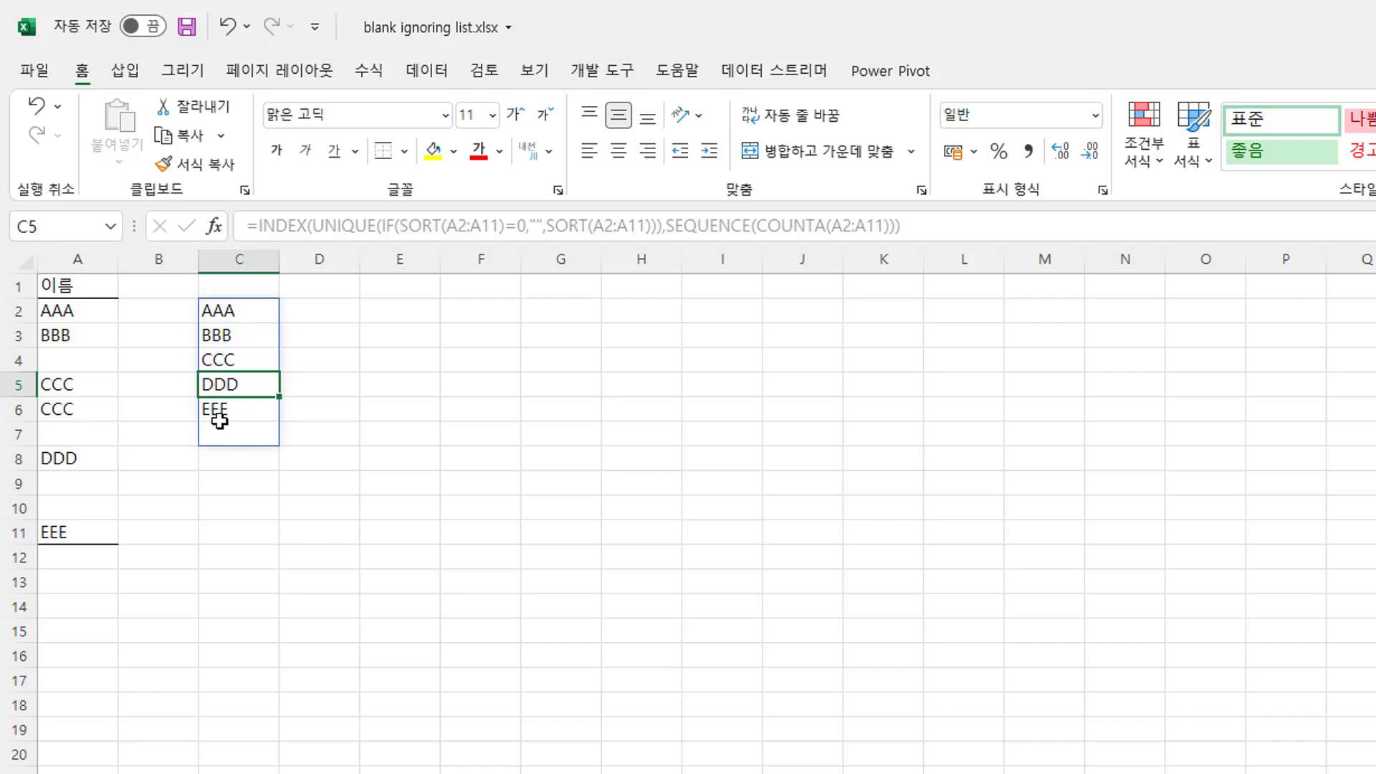
{"action": "left_click_drag", "start_coordinate": [74, 387], "coordinate": [76, 410]}
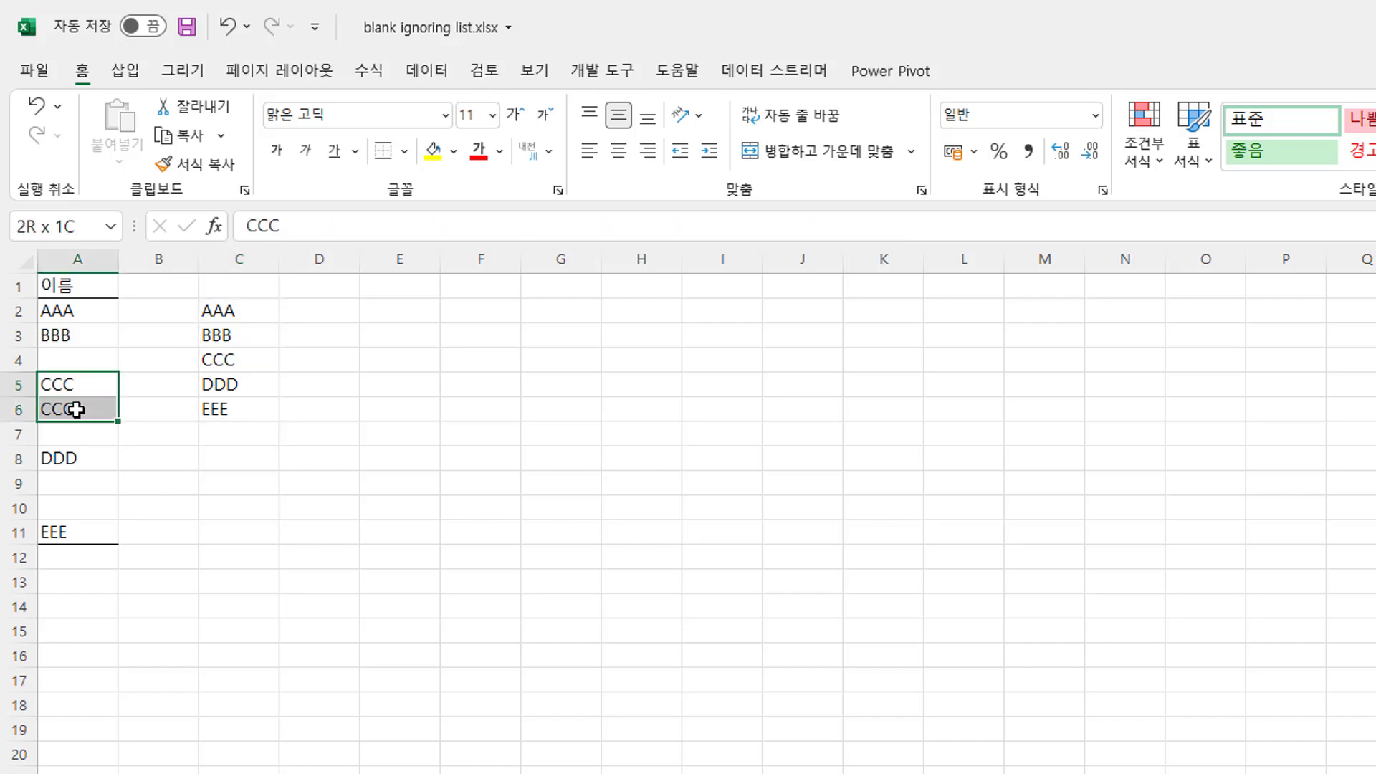
{"action": "left_click", "coordinate": [76, 410]}
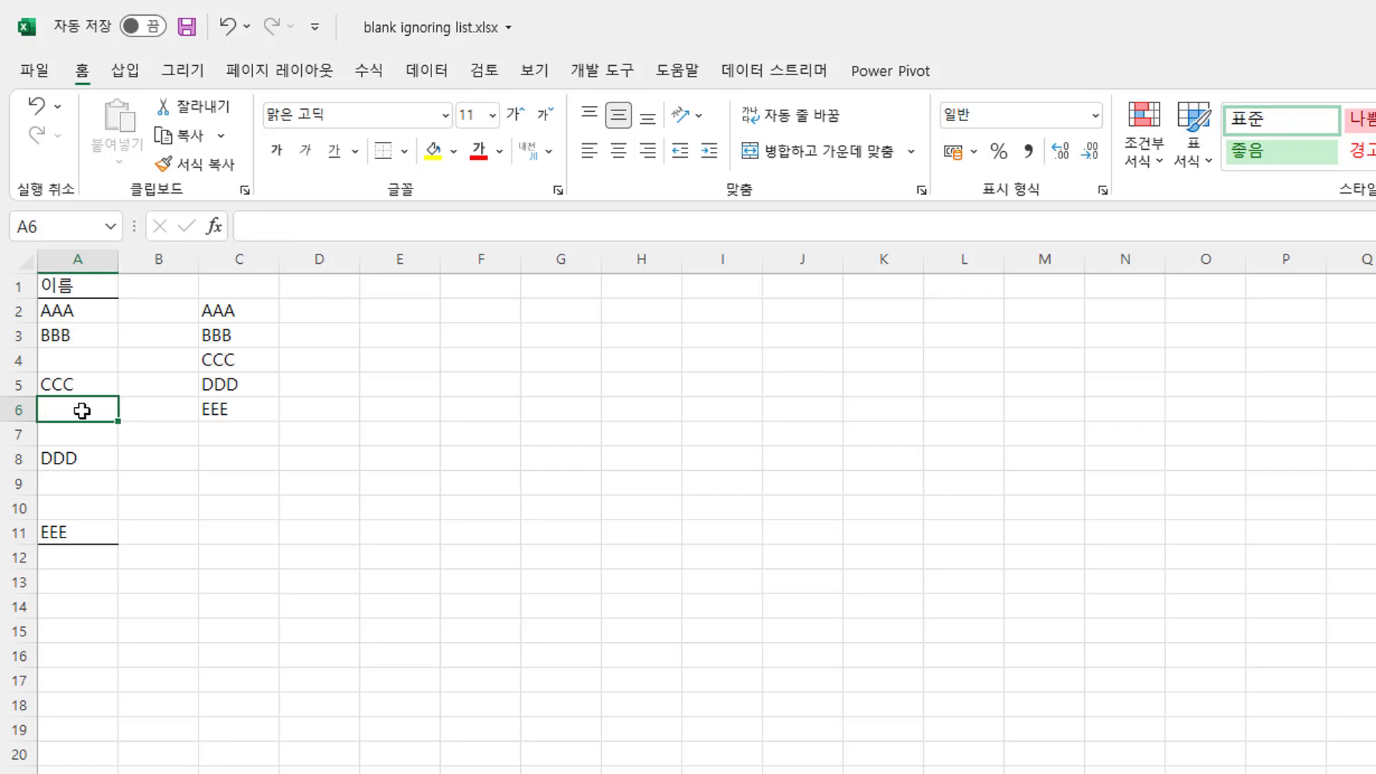
{"action": "left_click", "coordinate": [215, 380]}
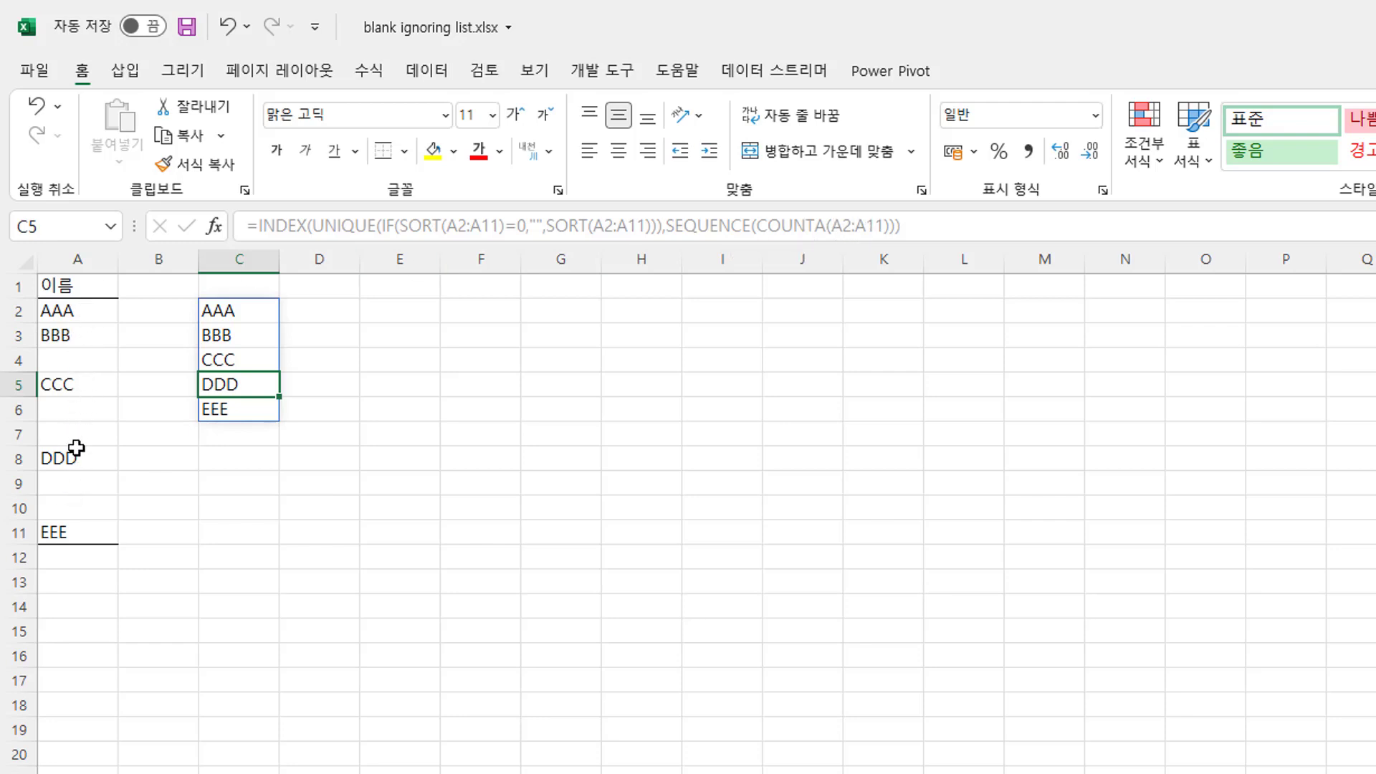
Step: Change A6 to DDD and inspect the spill's extra empty row and the list formula
{"action": "left_click", "coordinate": [79, 406]}
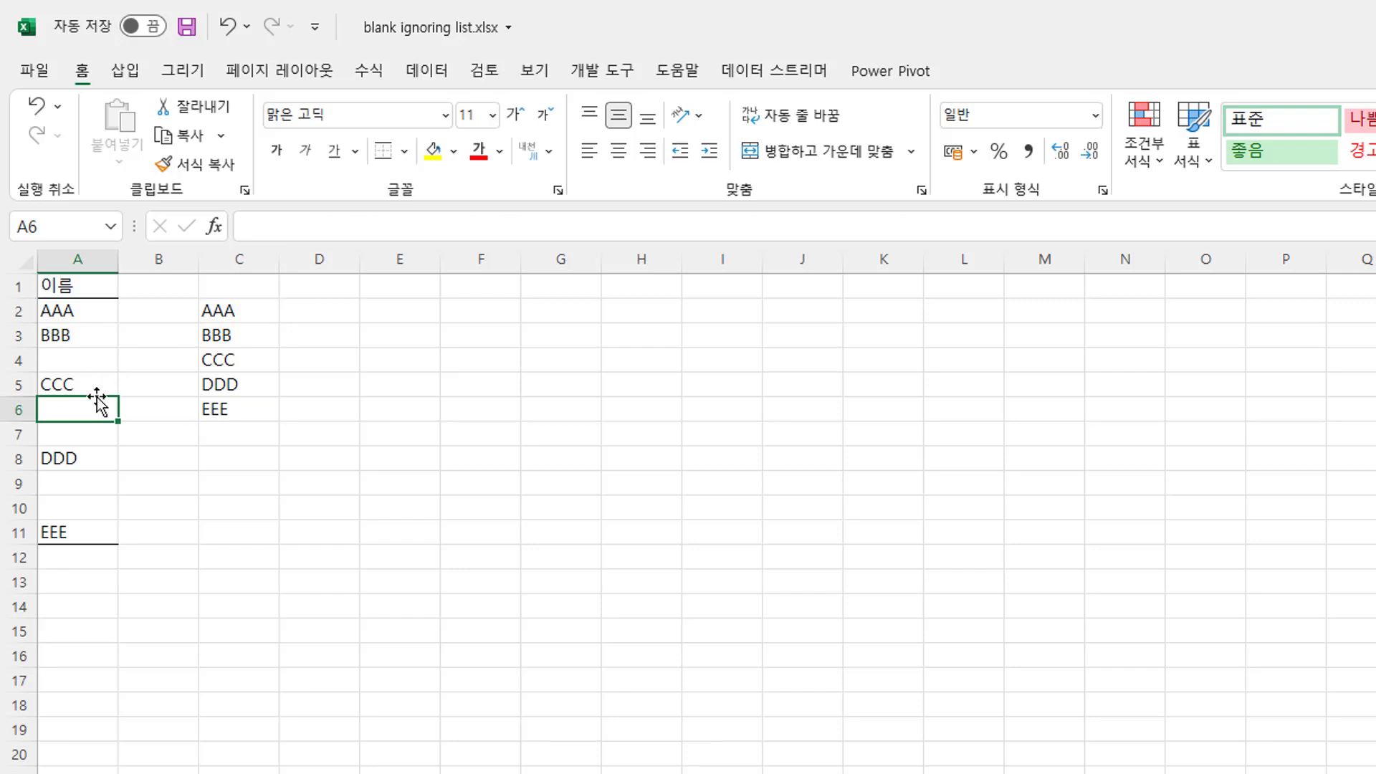
{"action": "type", "text": "DDD"}
{"action": "key", "text": "Return"}
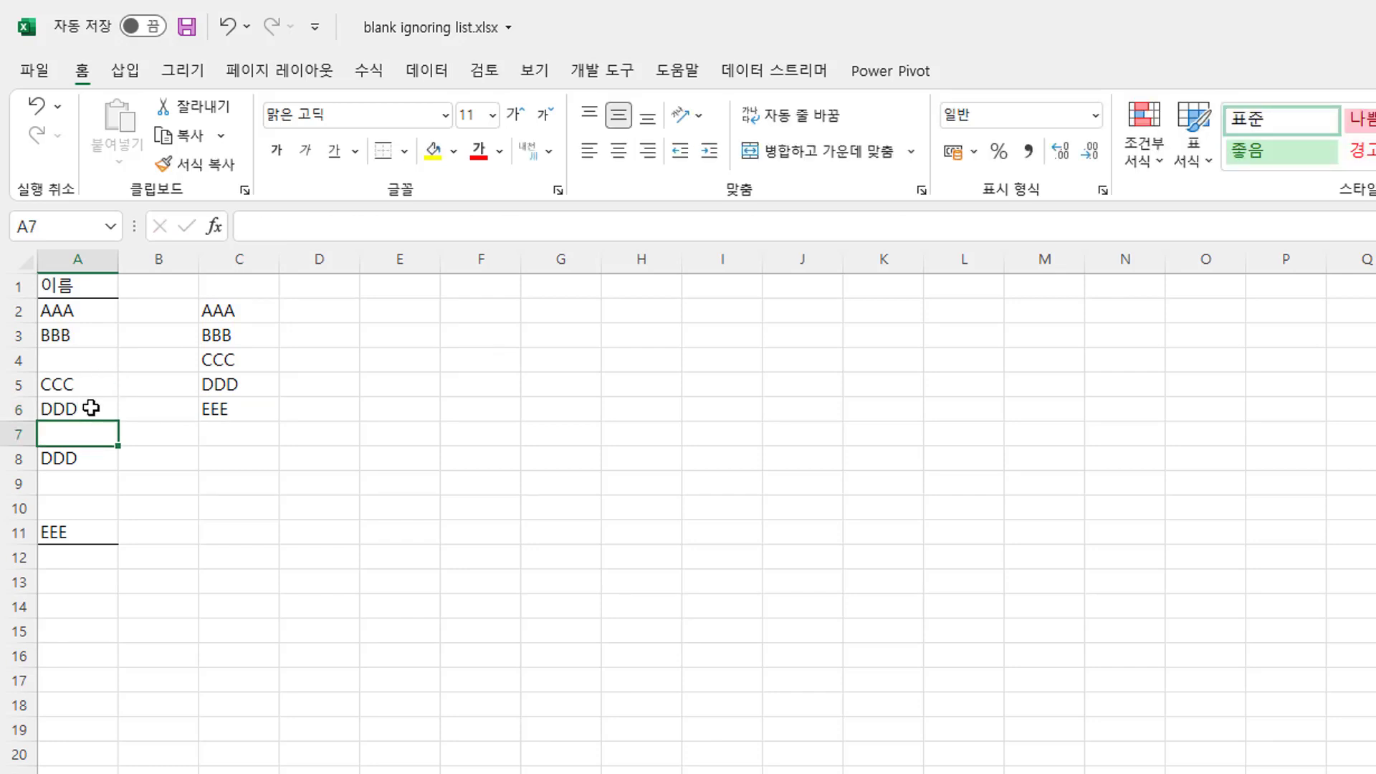
{"action": "left_click", "coordinate": [220, 362]}
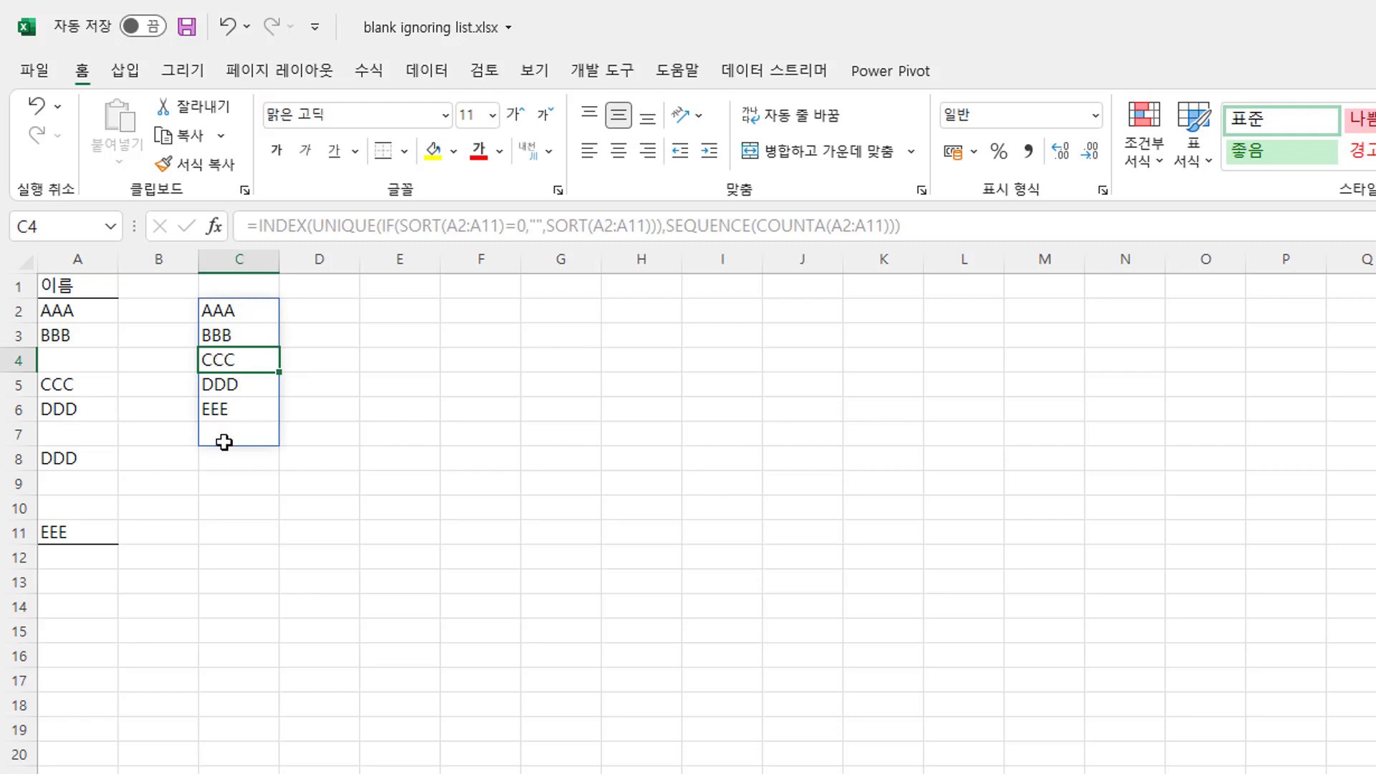
{"action": "left_click", "coordinate": [833, 228]}
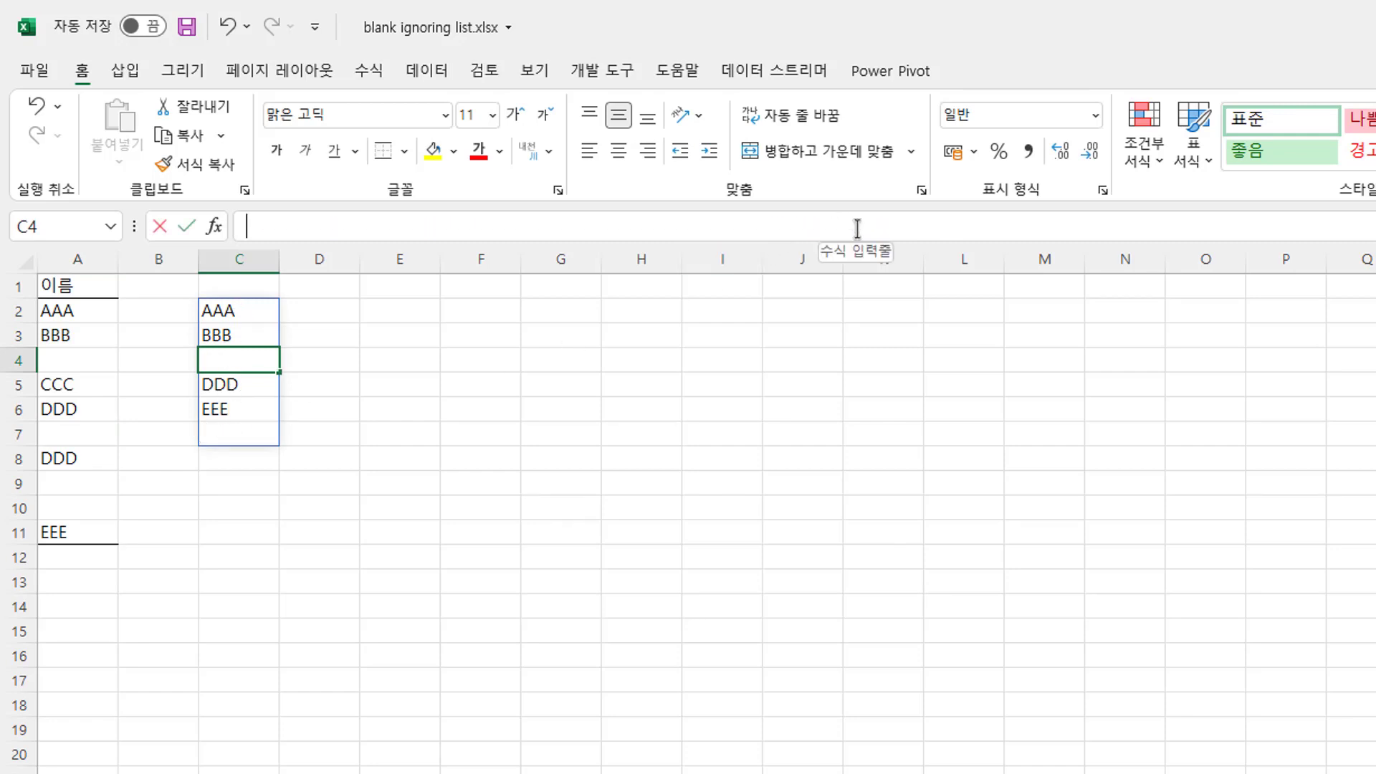
{"action": "left_click", "coordinate": [239, 308]}
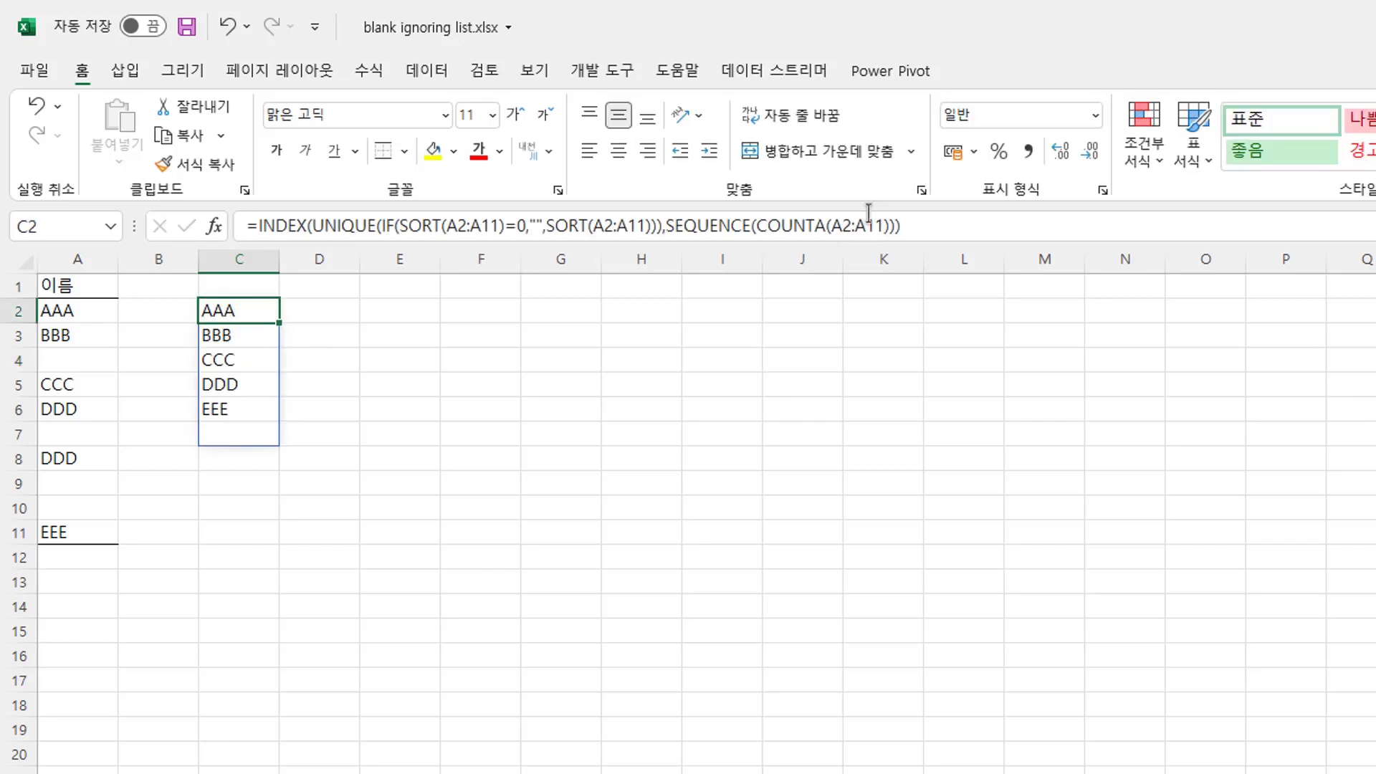
Step: Wrap A2:A11 in UNIQUE() inside C2's COUNTA so only unique entries are counted
{"action": "left_click", "coordinate": [833, 228]}
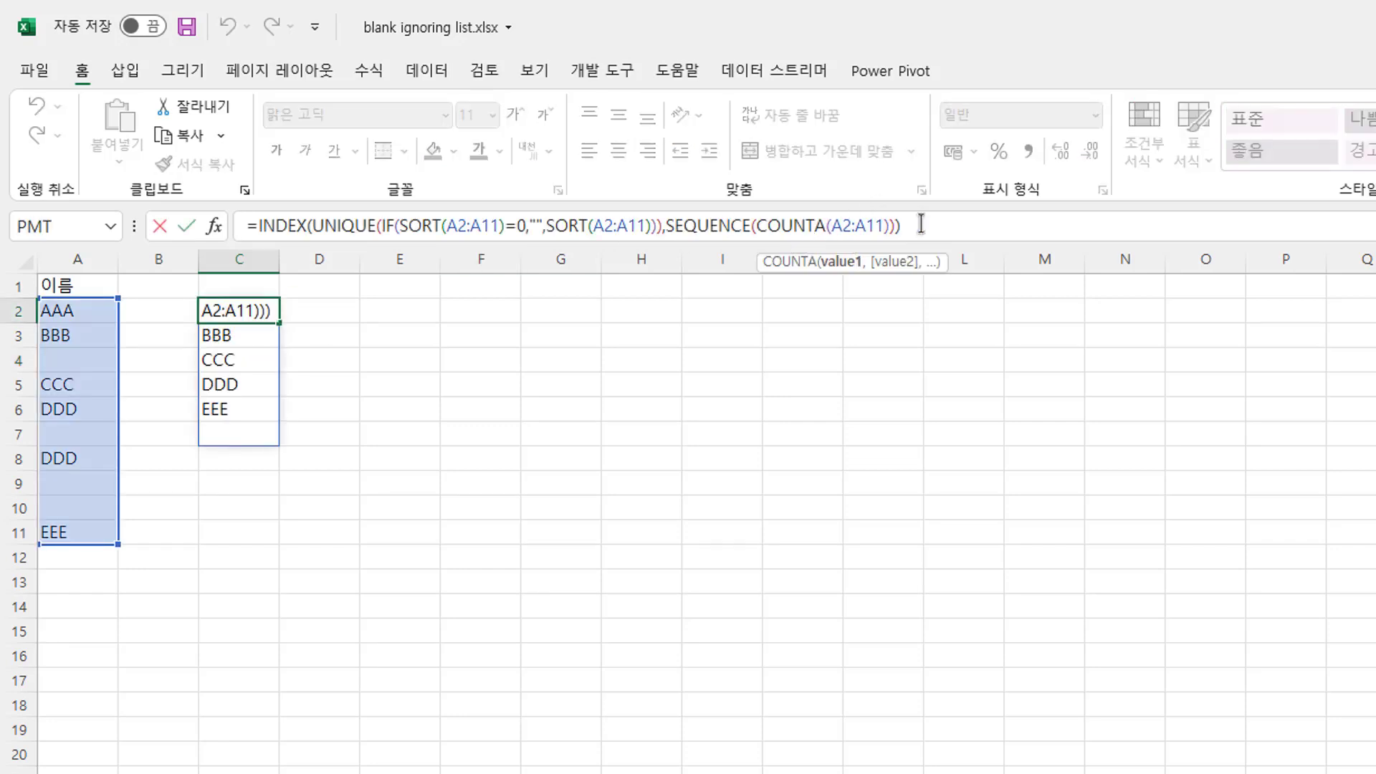
{"action": "type", "text": "uni"}
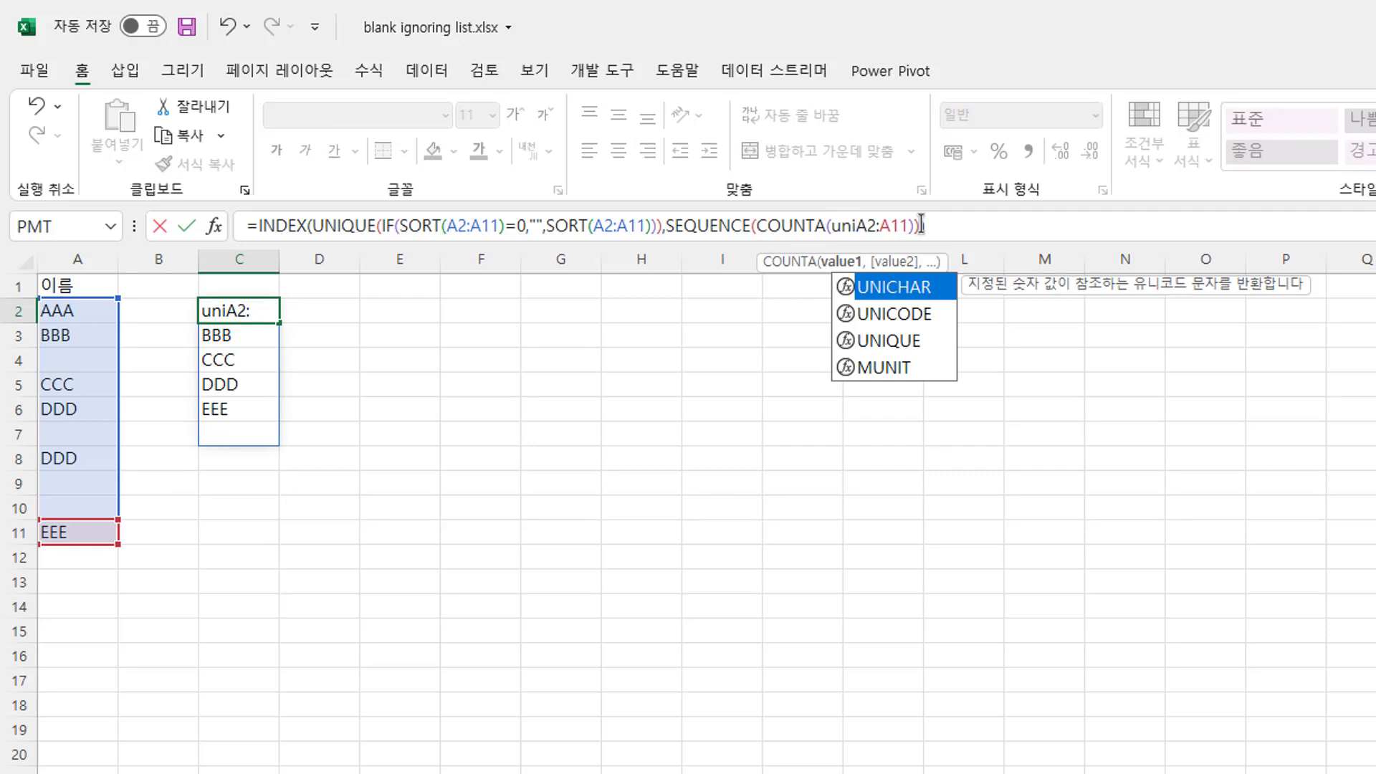
{"action": "key", "text": "Down"}
{"action": "key", "text": "Down"}
{"action": "key", "text": "Tab"}
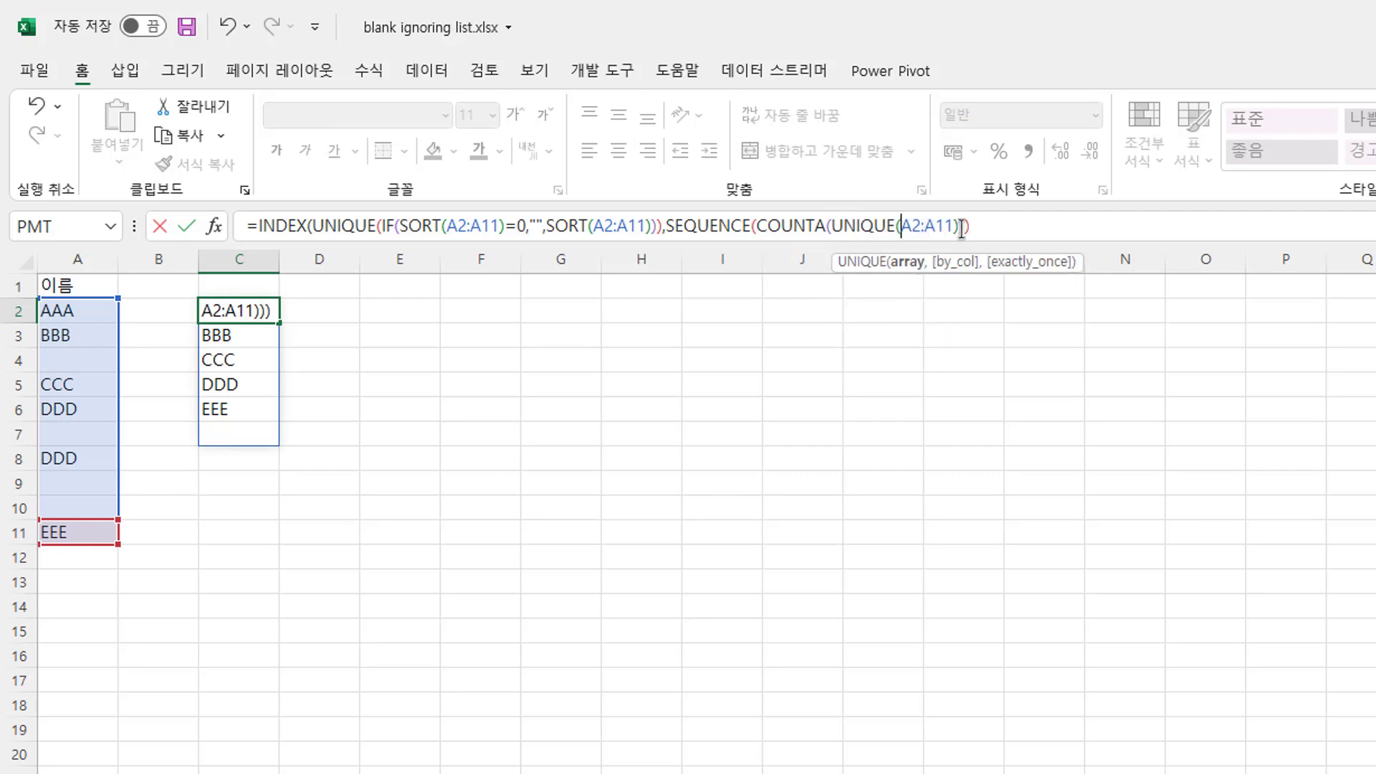
{"action": "left_click", "coordinate": [958, 228]}
{"action": "type", "text": ")"}
{"action": "key", "text": "Return"}
{"action": "key", "text": "Return"}
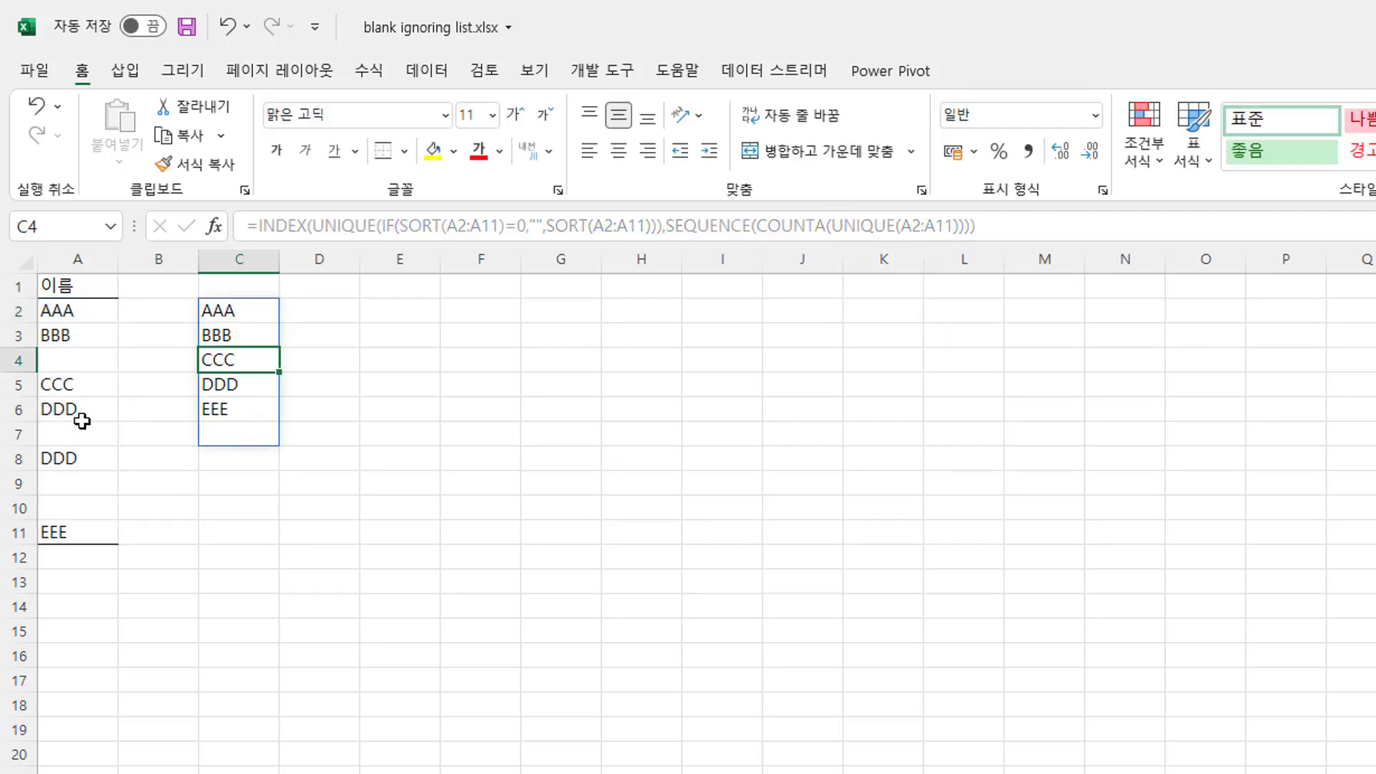
Step: Clear DDD from A6, test the list with zzz there, then empty A6 again
{"action": "left_click", "coordinate": [79, 418]}
{"action": "key", "text": "Delete"}
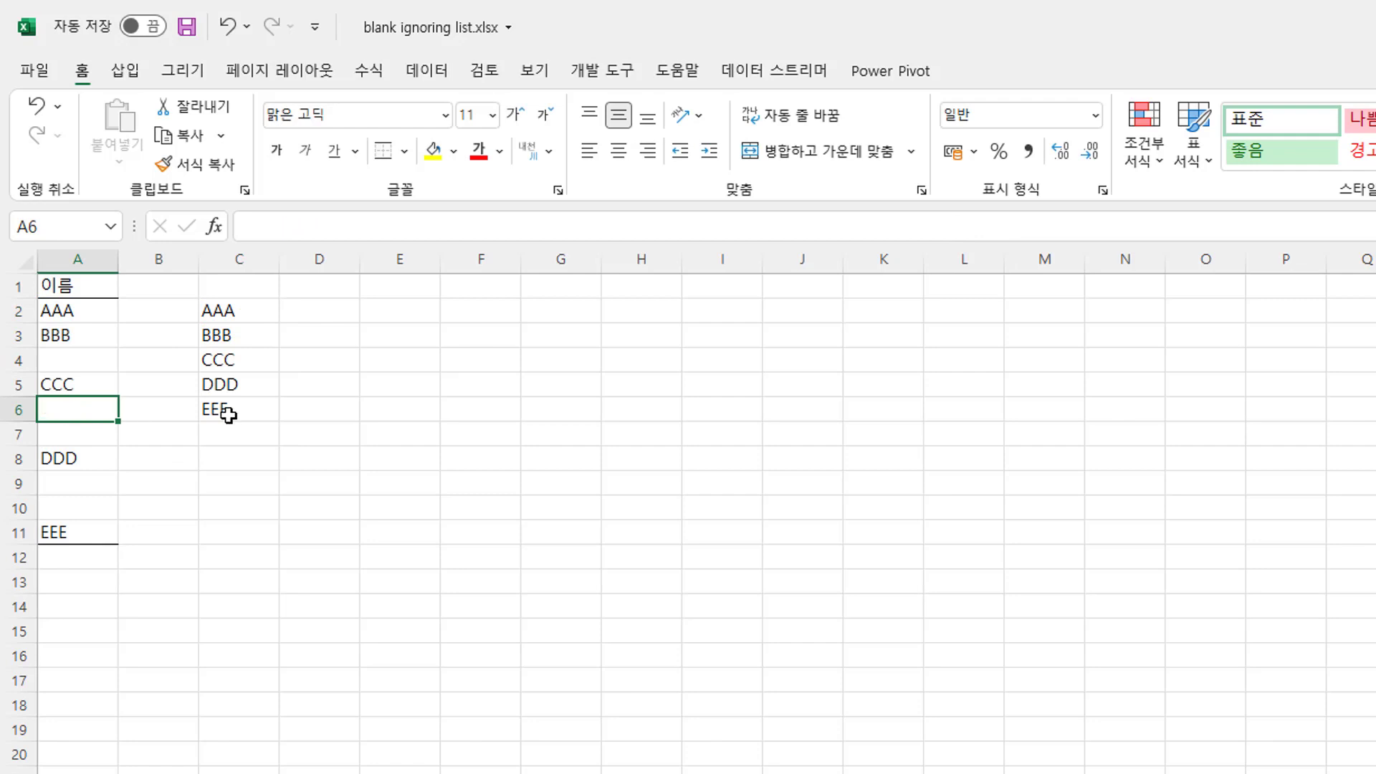
{"action": "left_click", "coordinate": [228, 414]}
{"action": "left_click", "coordinate": [276, 457]}
{"action": "left_click", "coordinate": [244, 414]}
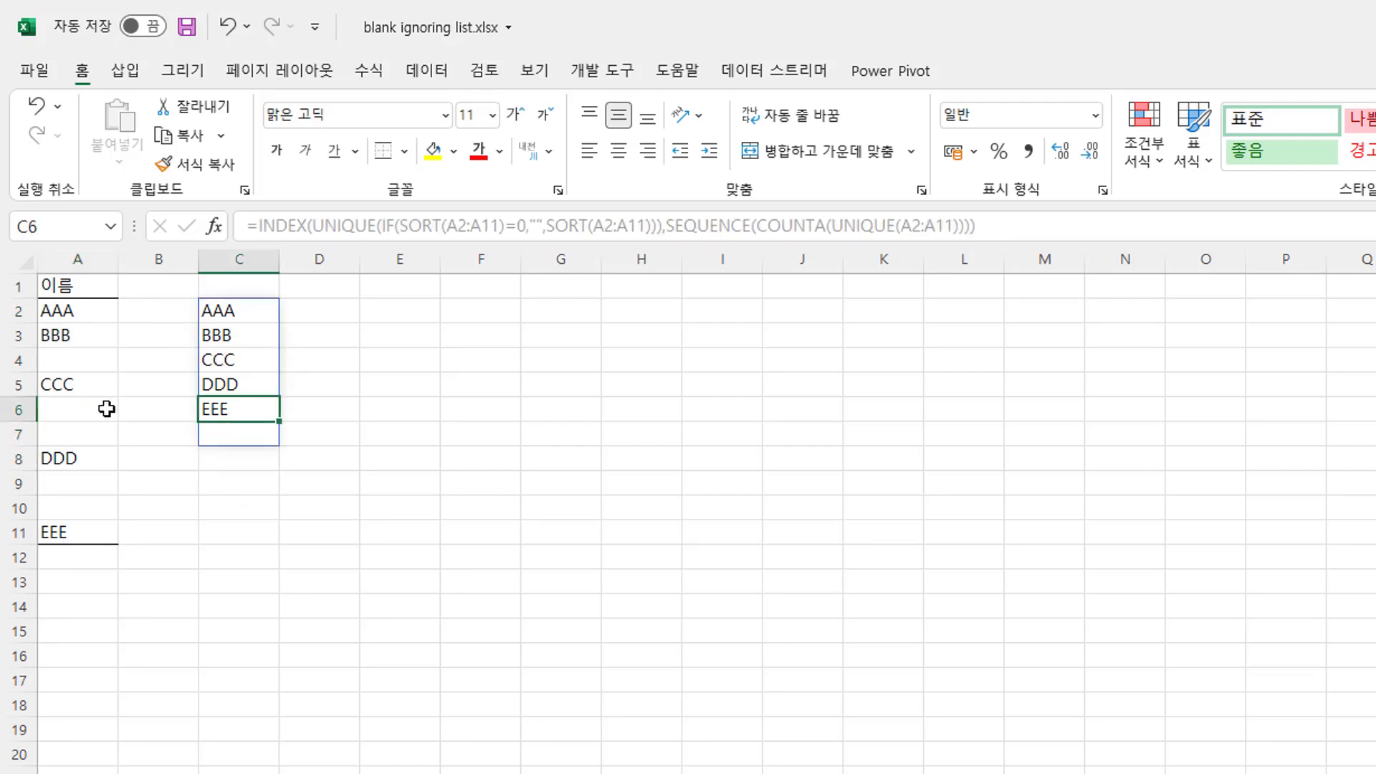
{"action": "left_click", "coordinate": [107, 408]}
{"action": "type", "text": "zzz"}
{"action": "left_click", "coordinate": [240, 410]}
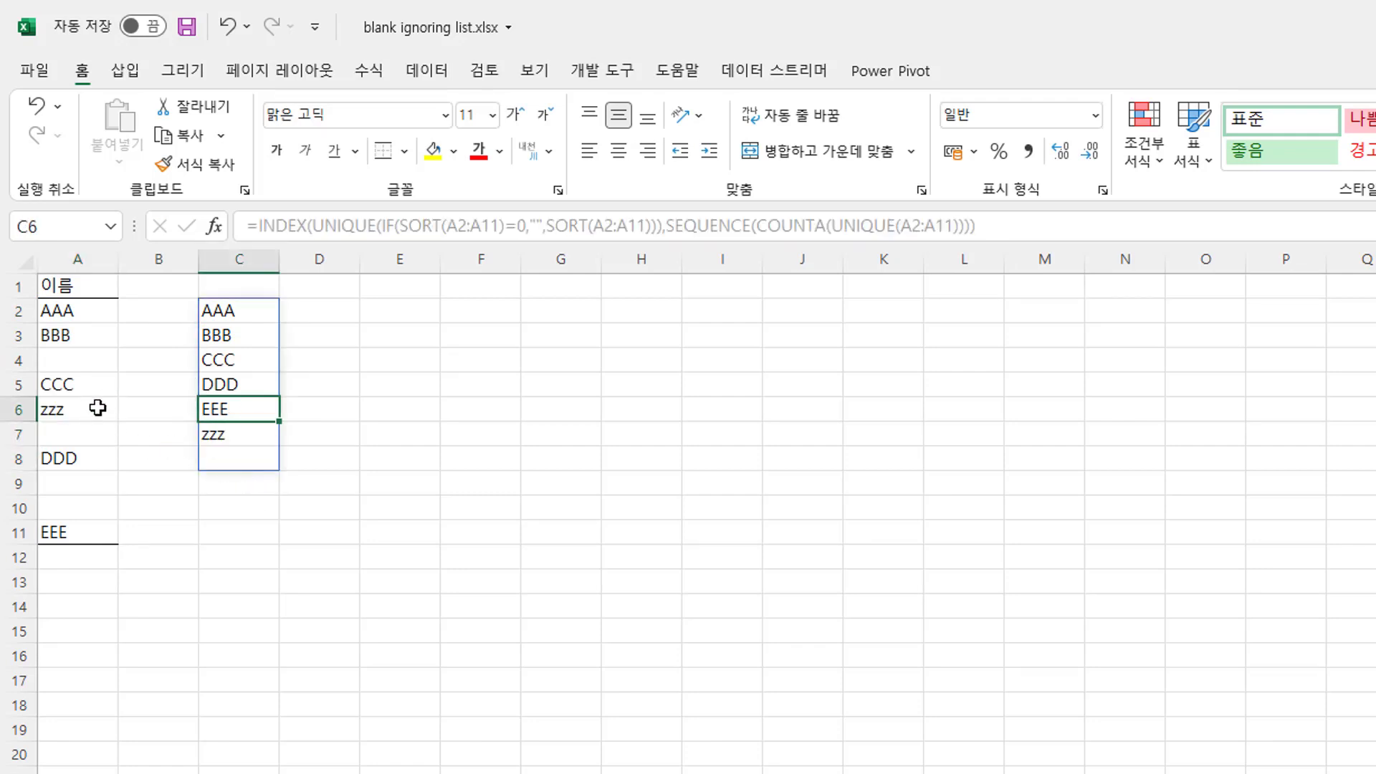
{"action": "left_click", "coordinate": [98, 409]}
{"action": "key", "text": "Delete"}
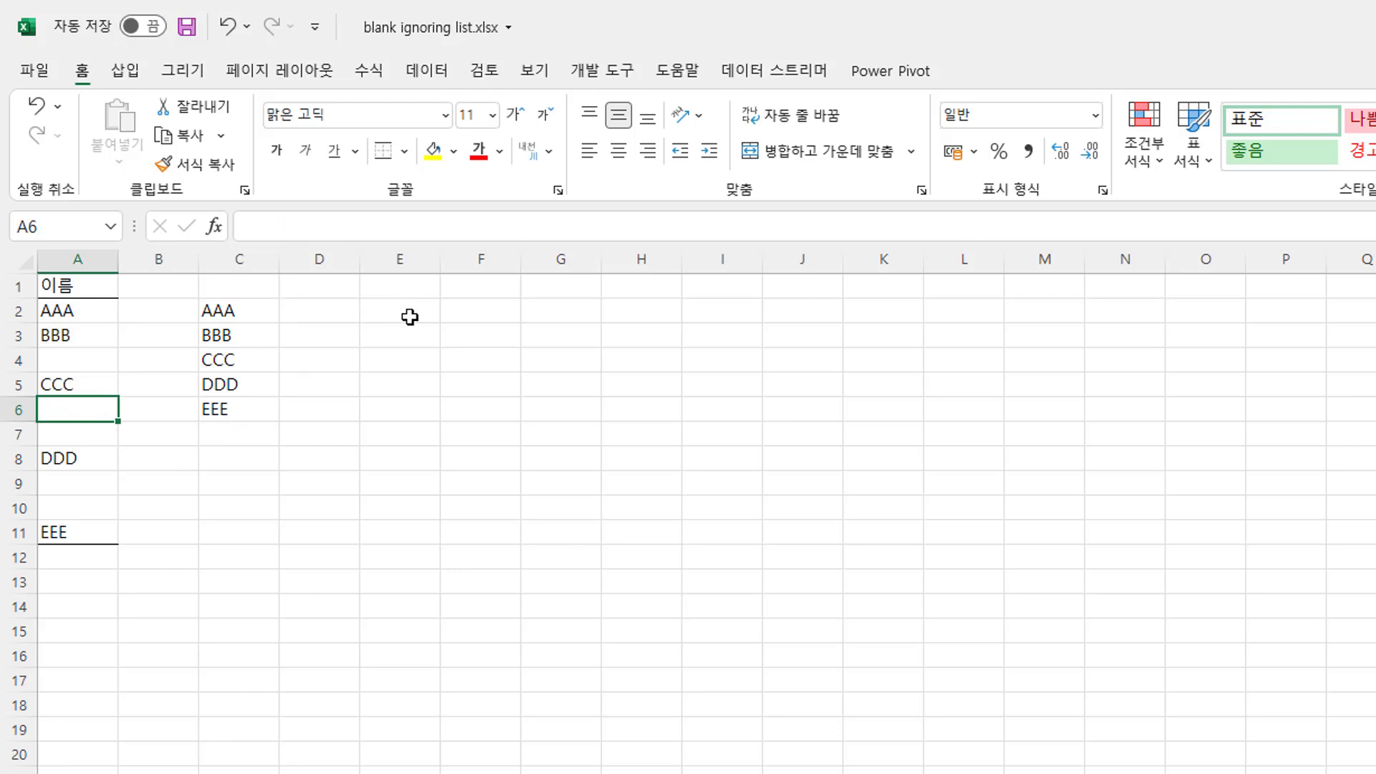
{"action": "left_click", "coordinate": [410, 316]}
Step: Enter =SORT(A2:A11) in E2, spilling AAA–EEE followed by zeros in E7:E11
{"action": "type", "text": "="}
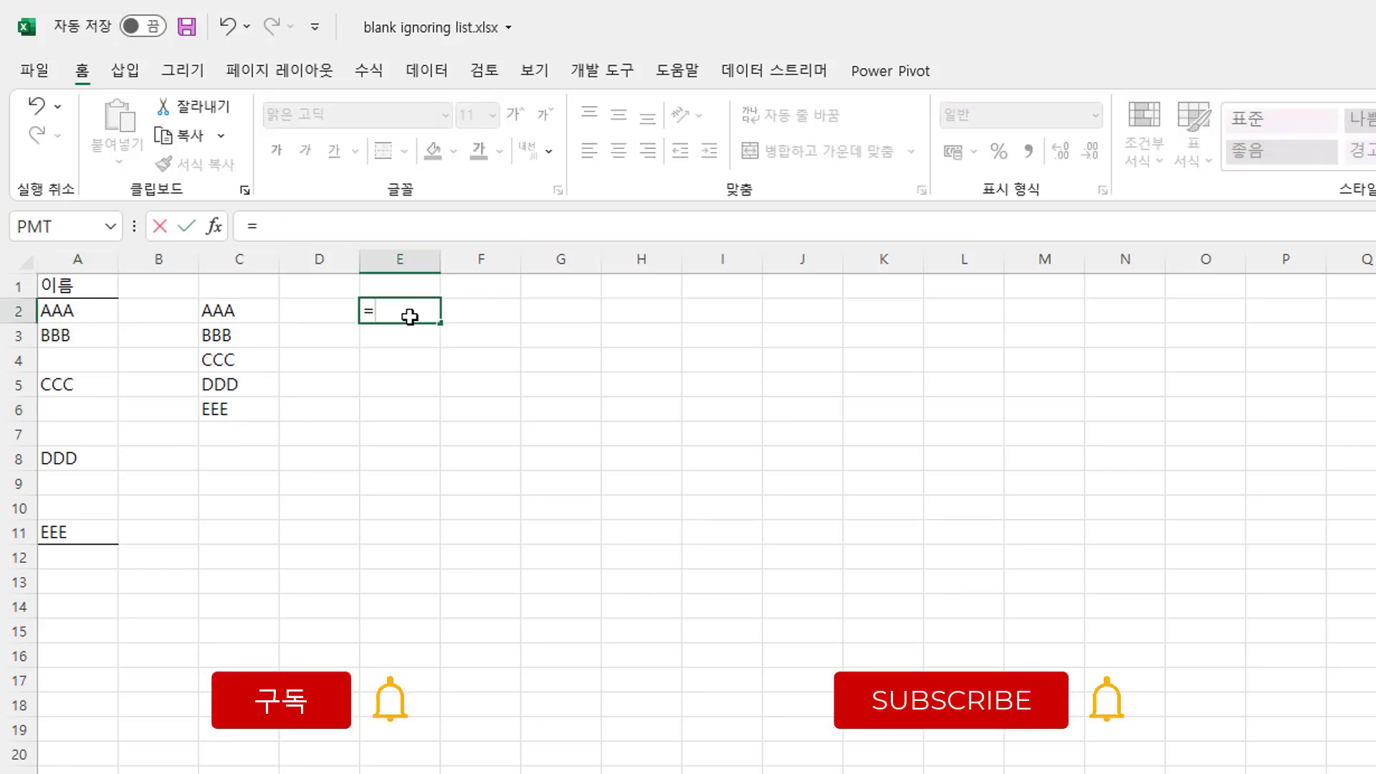
{"action": "type", "text": "sort("}
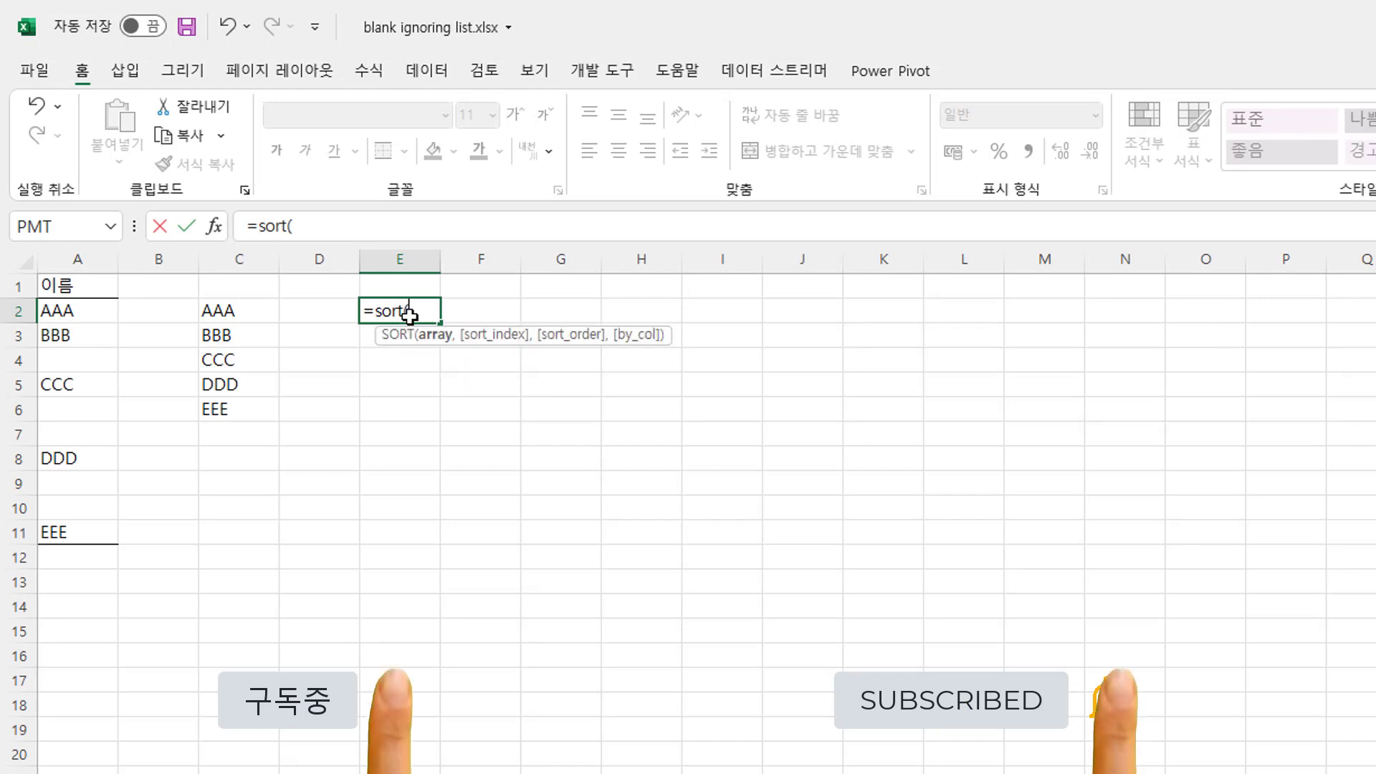
{"action": "left_click_drag", "start_coordinate": [87, 312], "coordinate": [88, 537]}
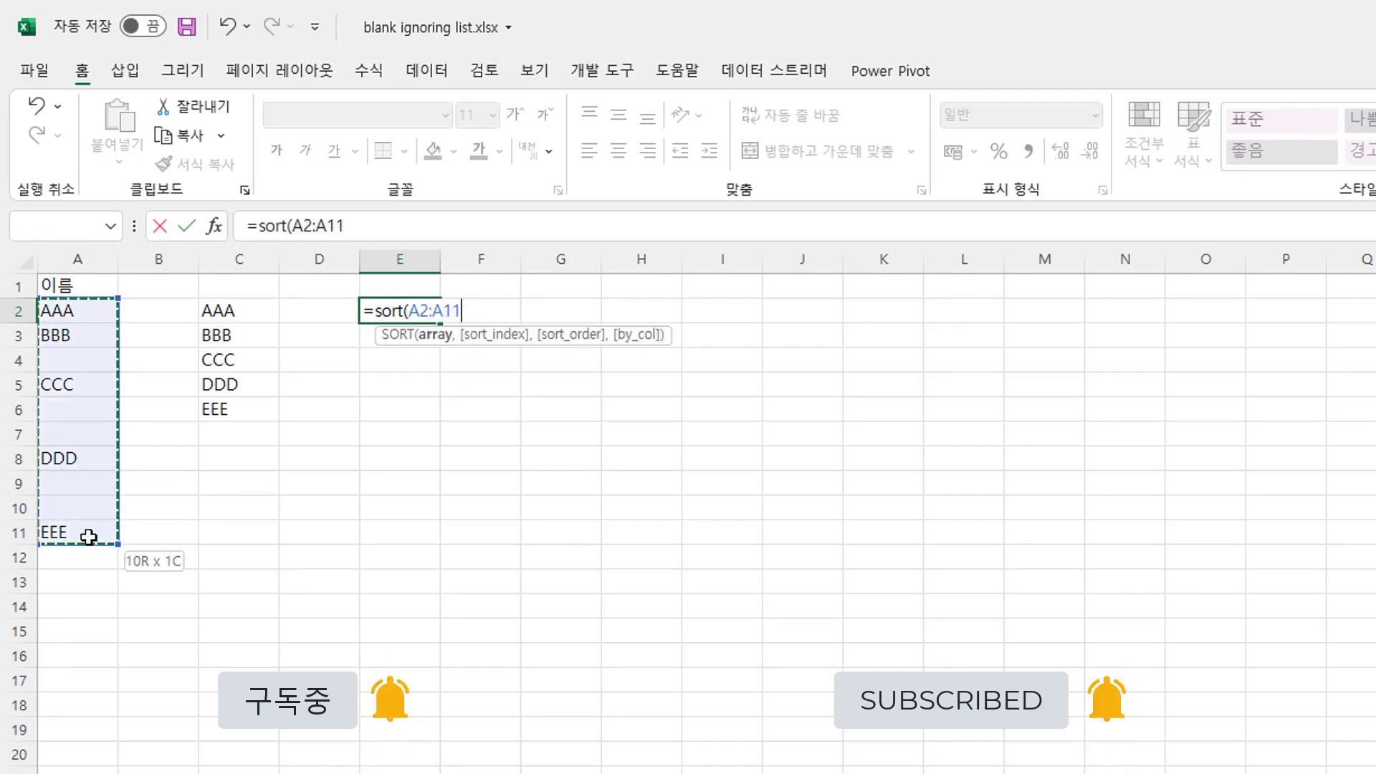
{"action": "key", "text": "Return"}
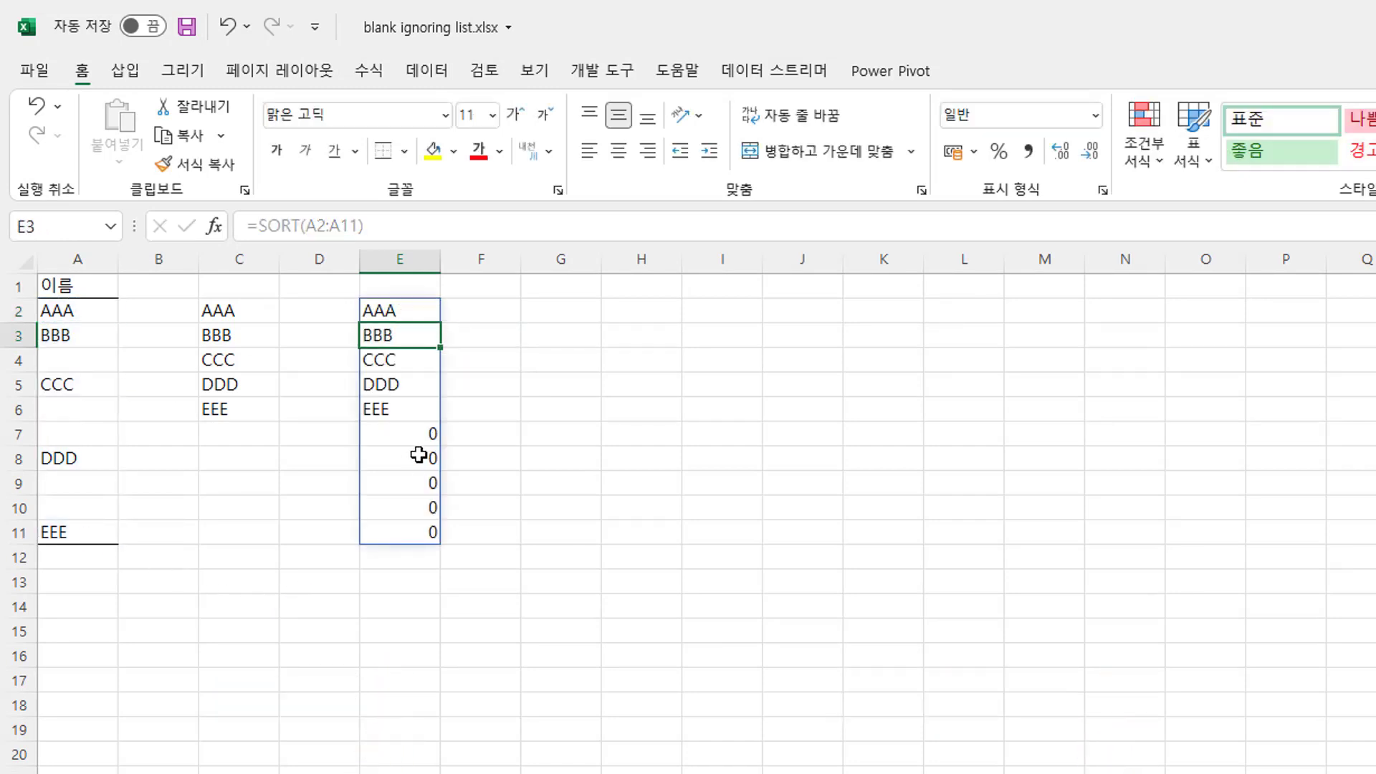
{"action": "left_click_drag", "start_coordinate": [422, 439], "coordinate": [425, 534]}
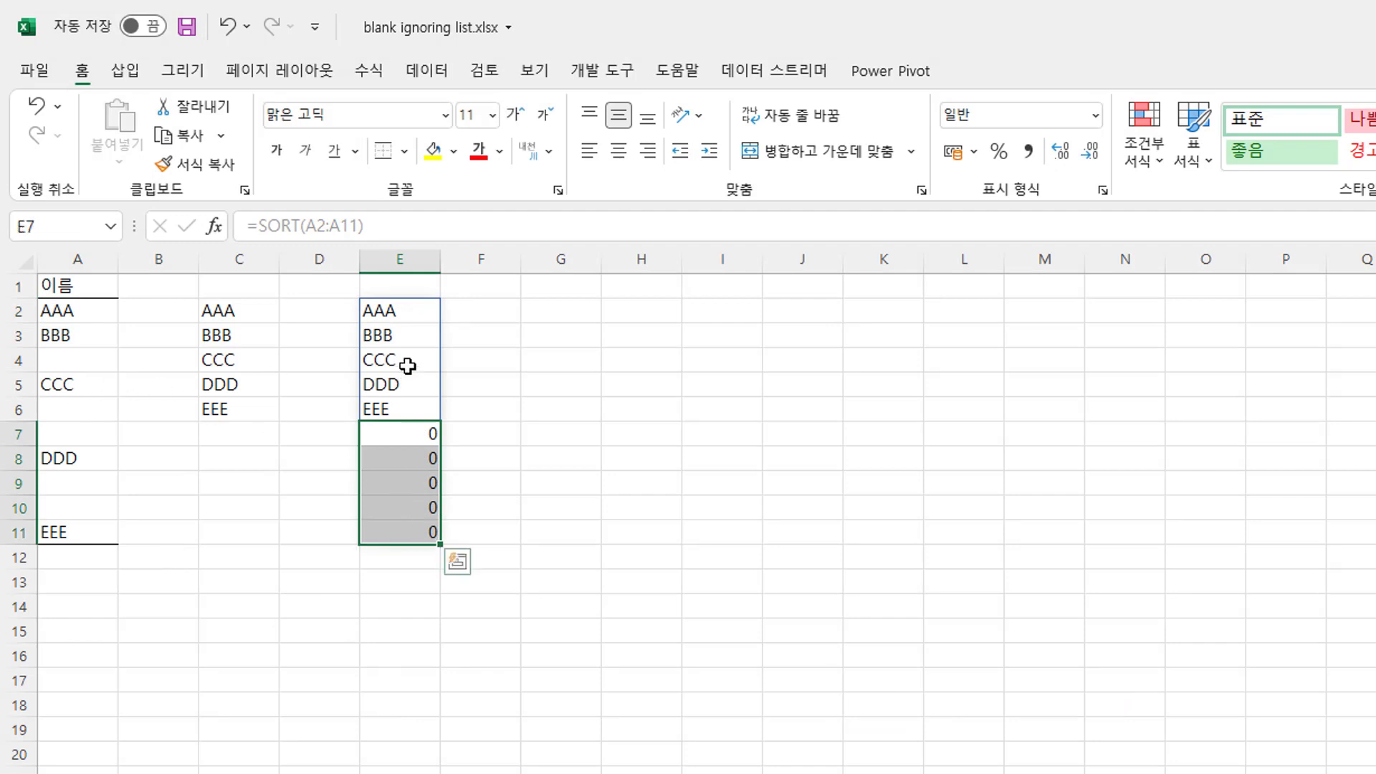
{"action": "left_click", "coordinate": [569, 314]}
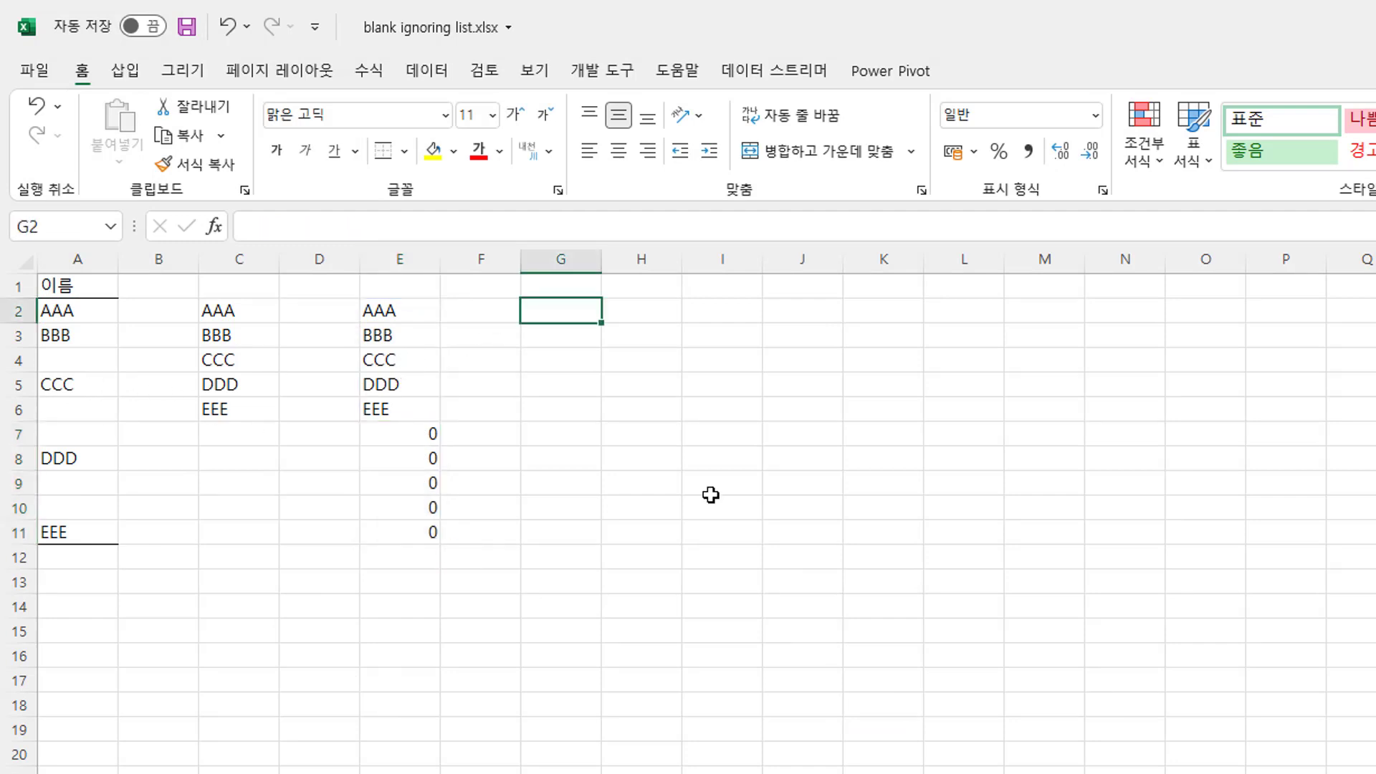
Step: Enter =UNIQUE(A2:A11) in G2, spilling AAA, BBB, 0, CCC, DDD, EEE
{"action": "type", "text": "=uni"}
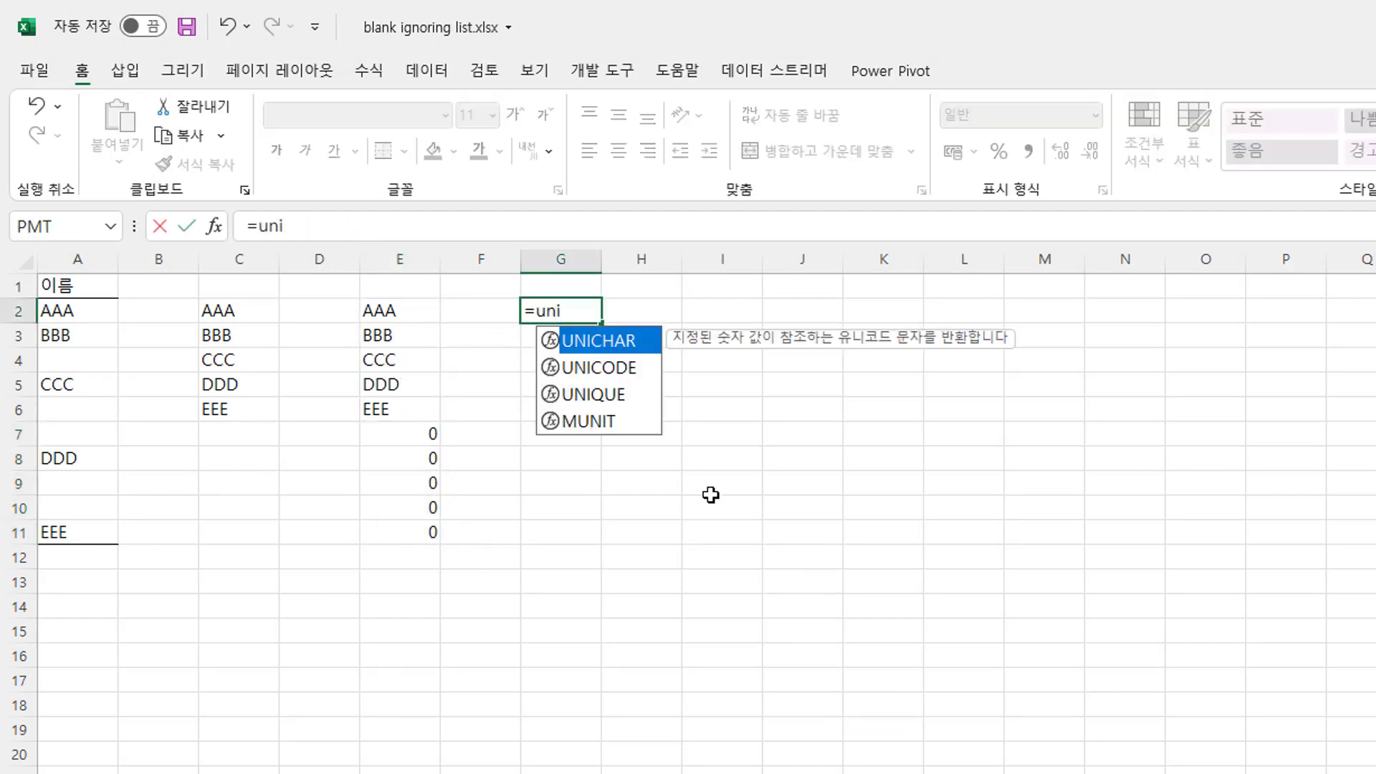
{"action": "key", "text": "Down"}
{"action": "key", "text": "Down"}
{"action": "key", "text": "Tab"}
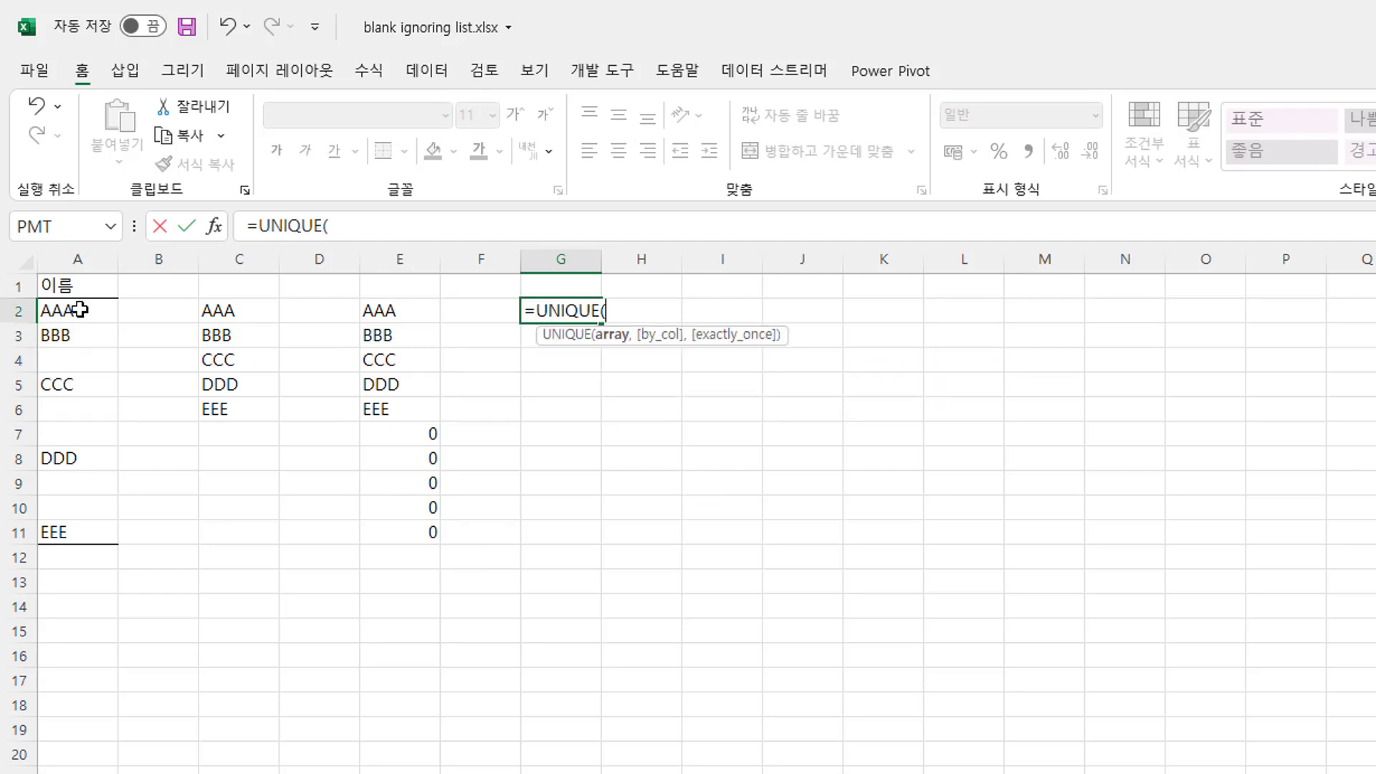
{"action": "left_click_drag", "start_coordinate": [79, 309], "coordinate": [68, 531]}
{"action": "key", "text": "Return"}
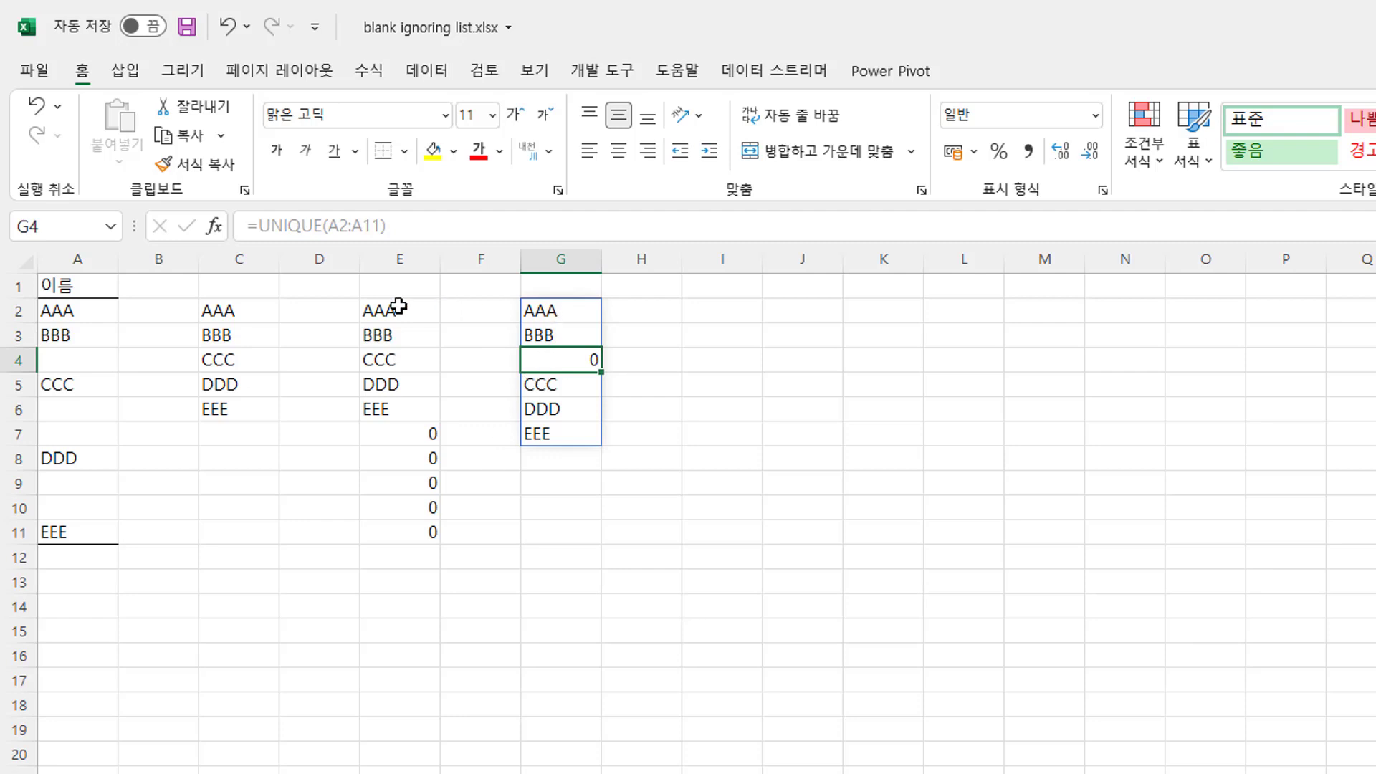
{"action": "left_click", "coordinate": [243, 312]}
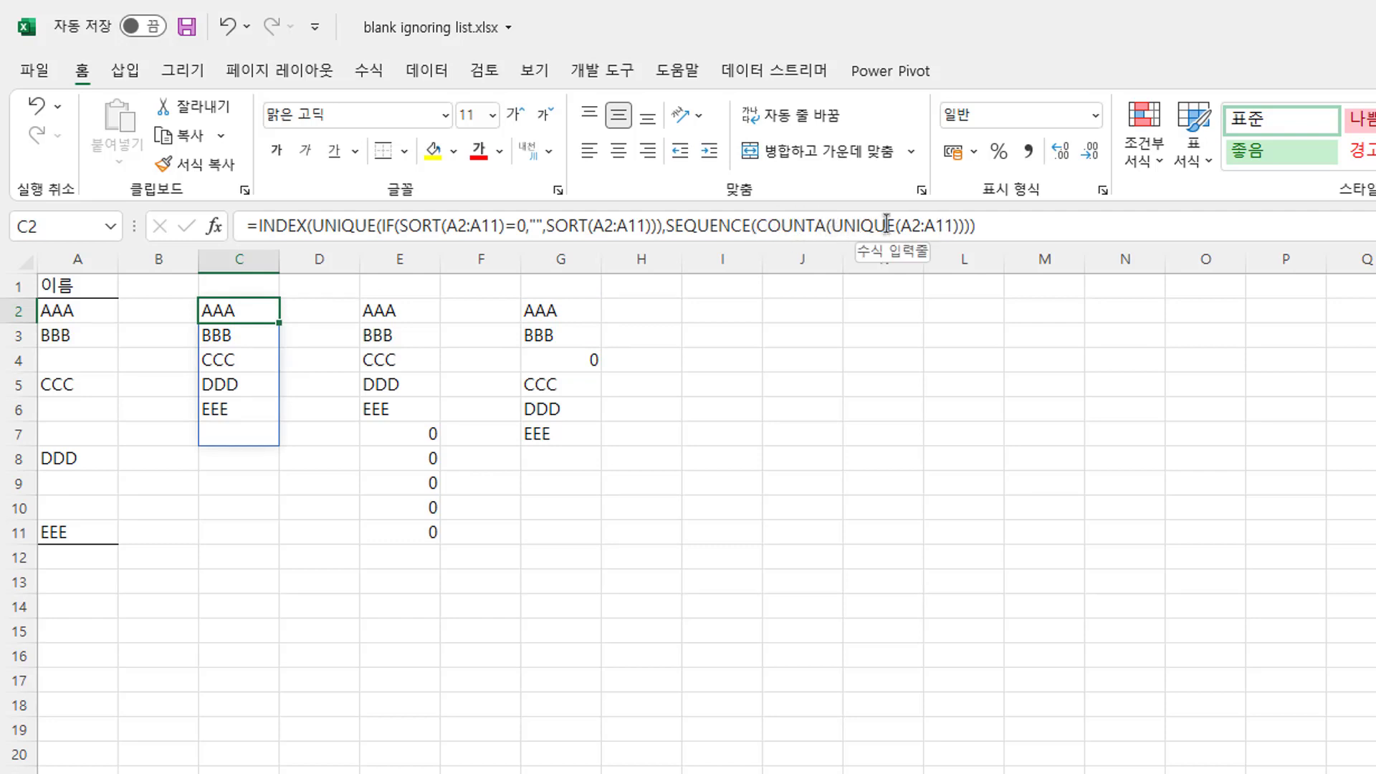
Step: Append -1 to COUNTA(UNIQUE(A2:A11)) in C2 so the list ends at EEE
{"action": "left_click", "coordinate": [959, 226]}
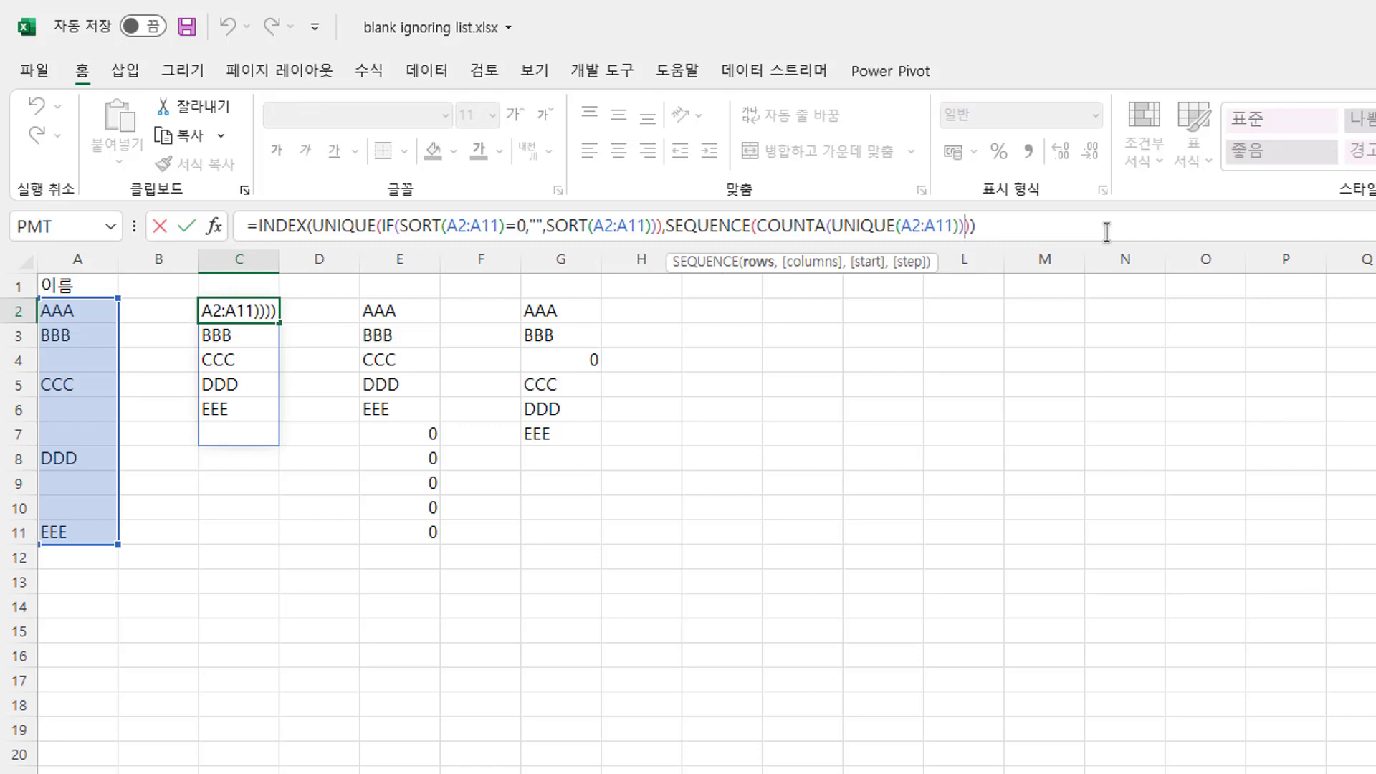
{"action": "type", "text": "-1"}
{"action": "key", "text": "Return"}
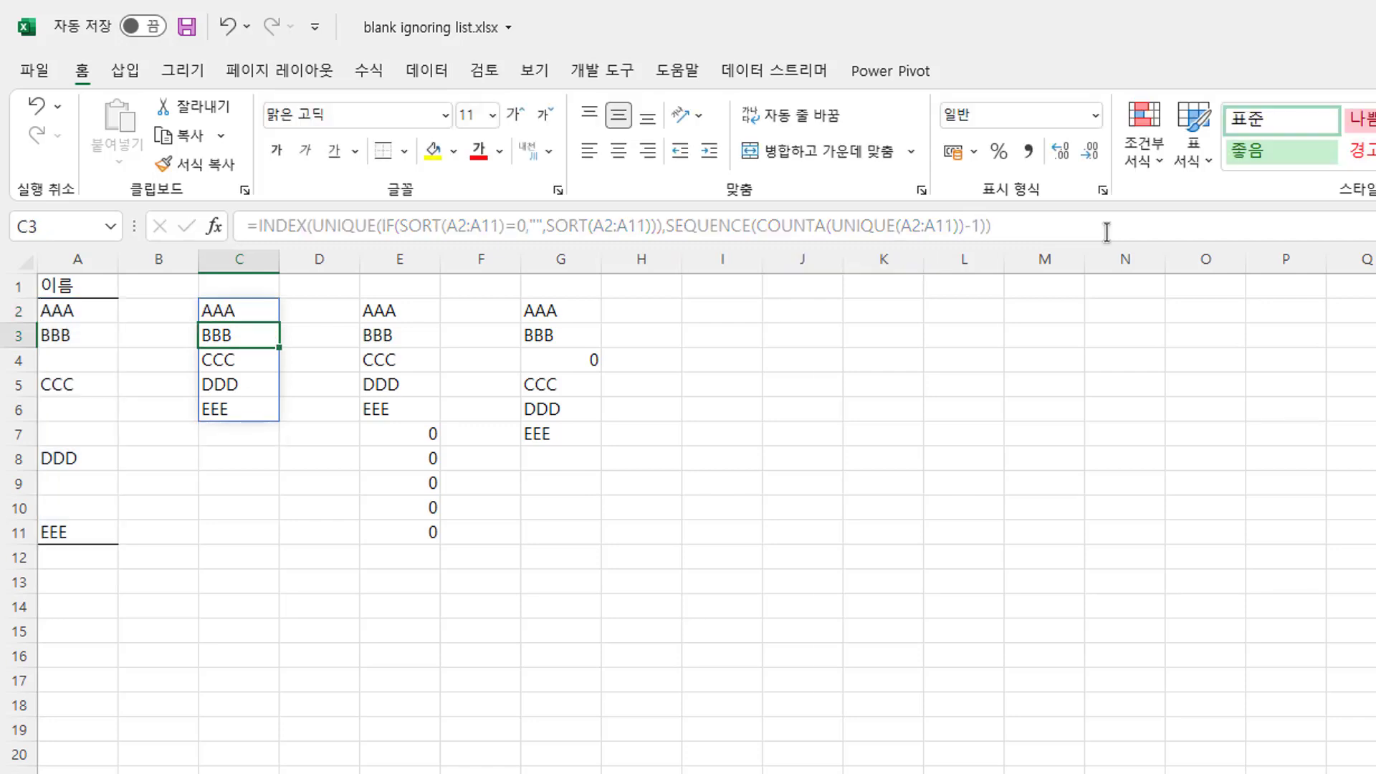
{"action": "left_click", "coordinate": [266, 436]}
{"action": "left_click", "coordinate": [241, 401]}
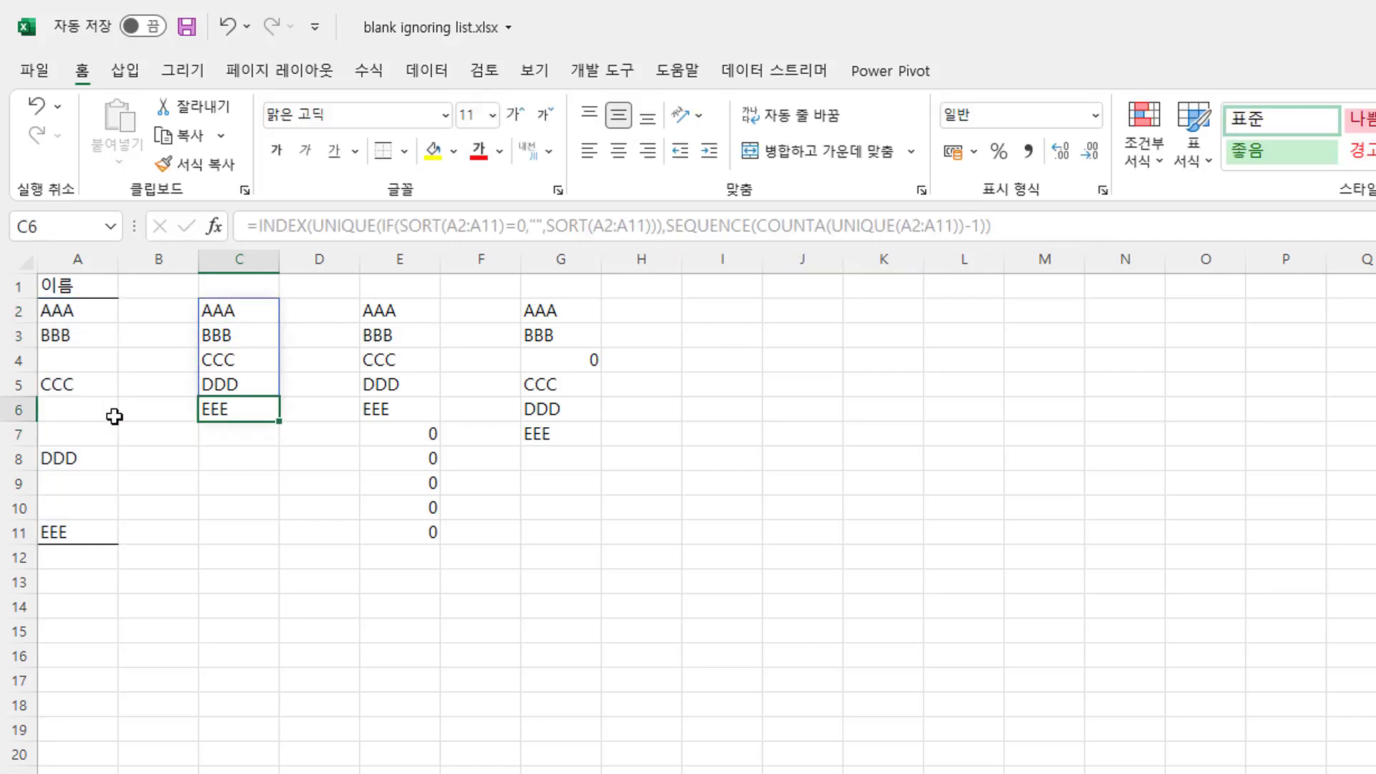
Step: Test A6 with zzz, then replace it with CCC and check column C
{"action": "left_click", "coordinate": [96, 409]}
{"action": "type", "text": "zzz"}
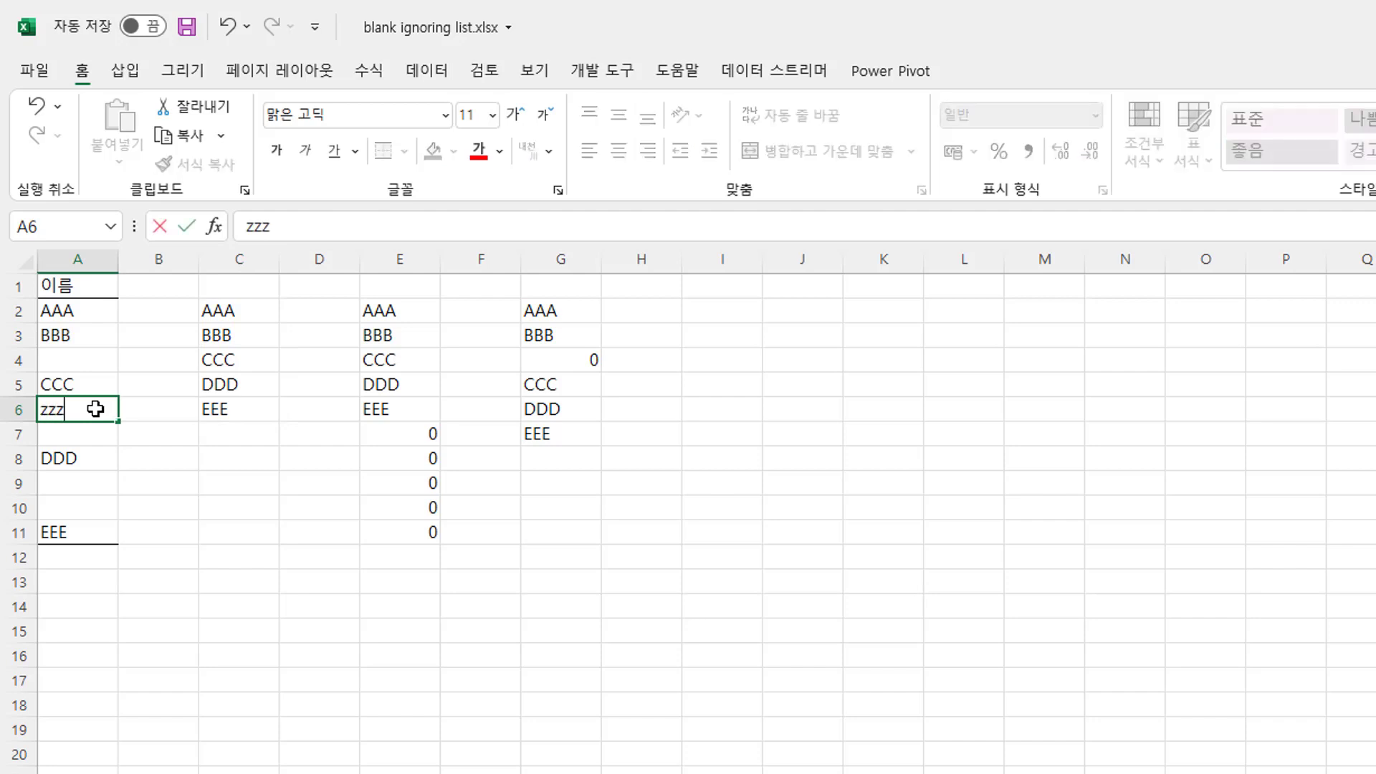
{"action": "key", "text": "Return"}
{"action": "left_click", "coordinate": [231, 382]}
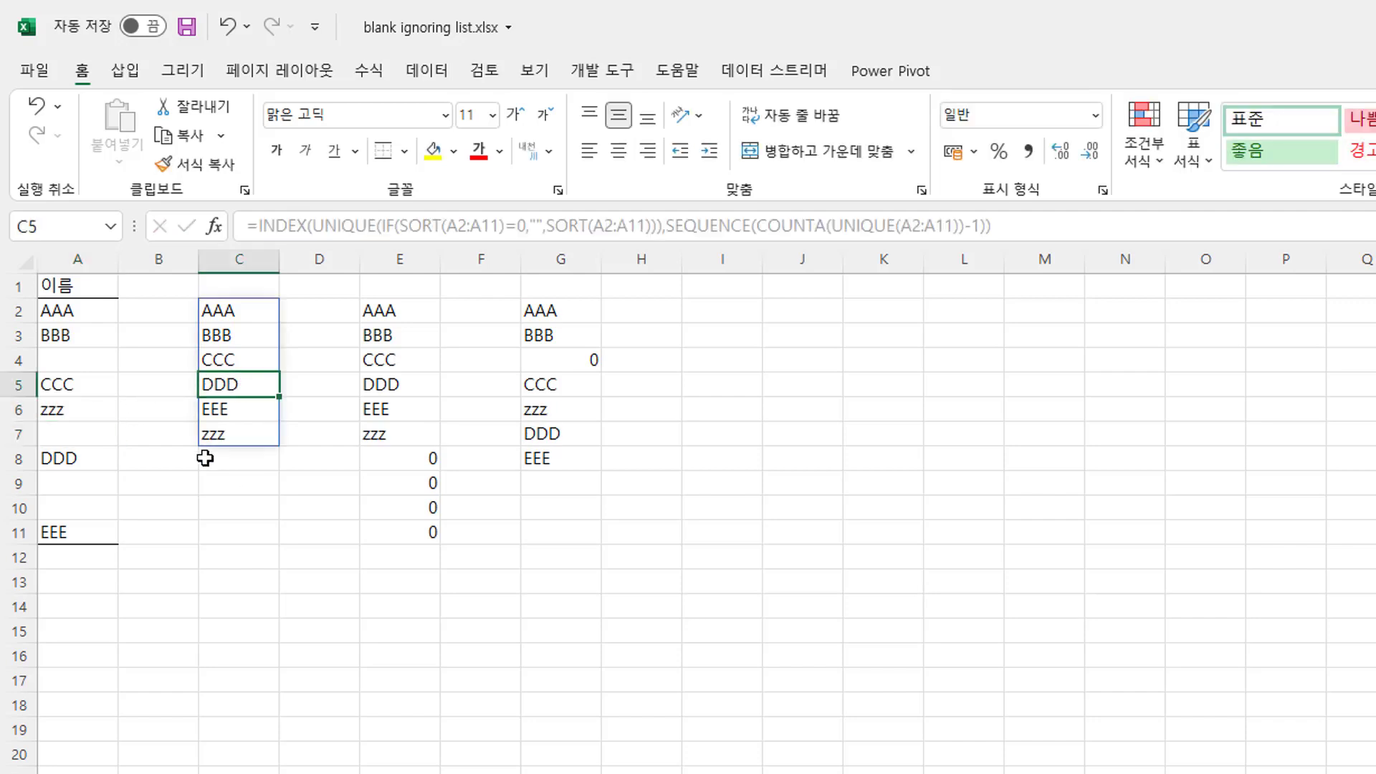
{"action": "left_click", "coordinate": [75, 410]}
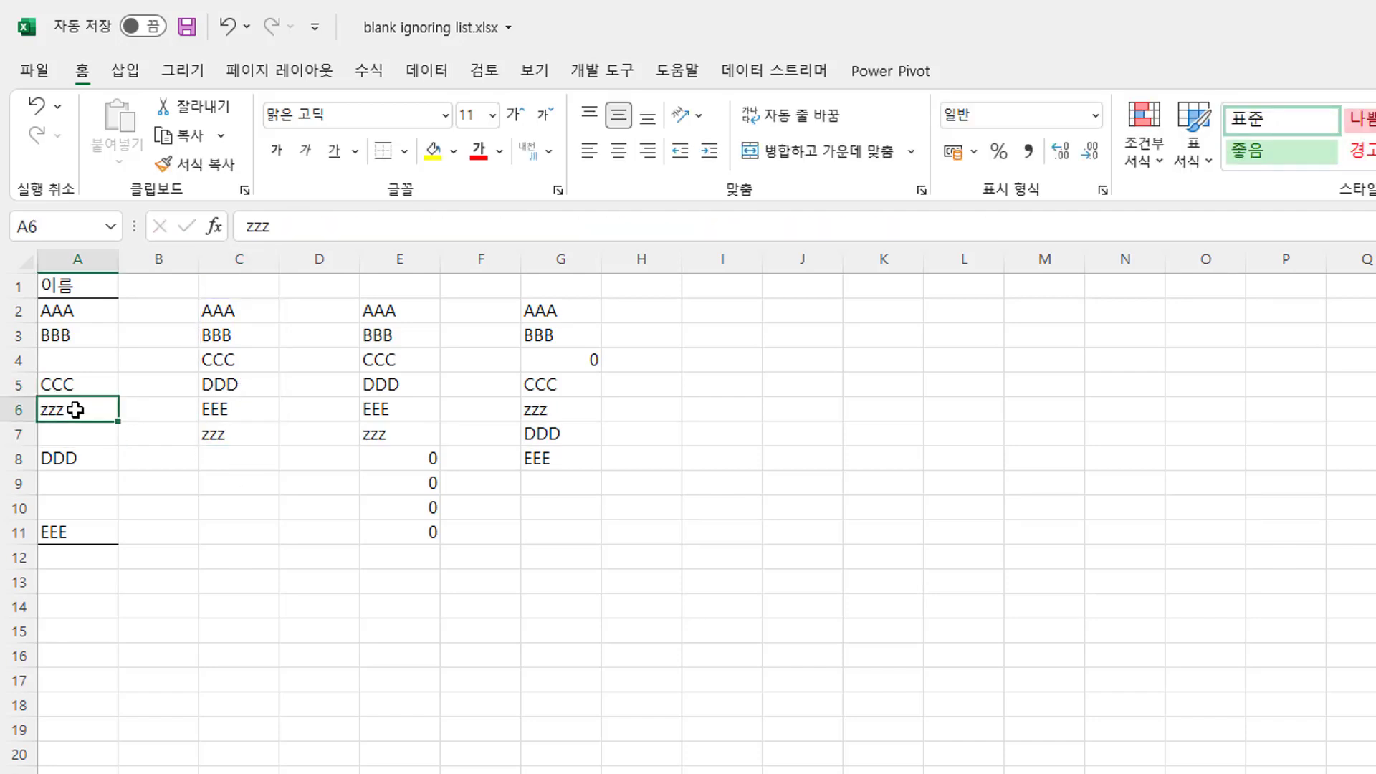
{"action": "type", "text": "CCC"}
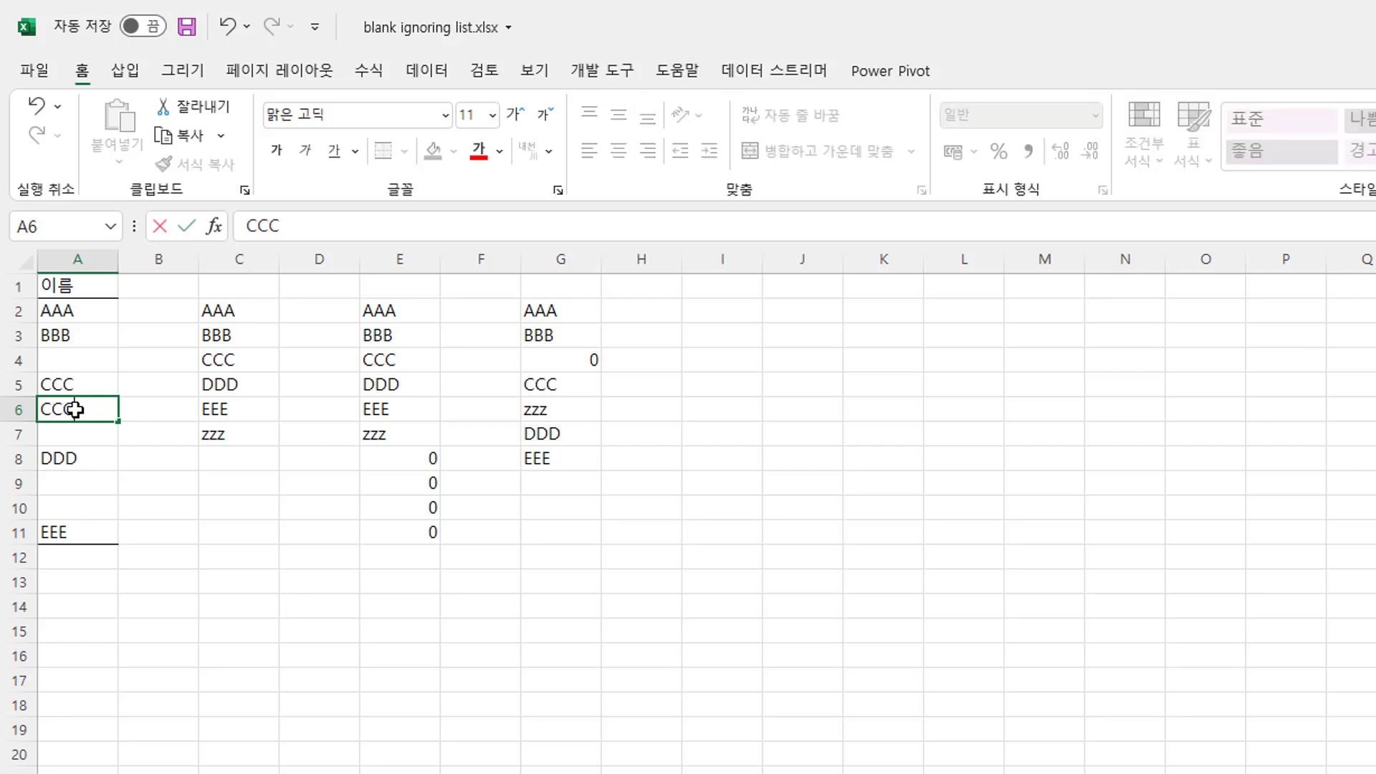
{"action": "key", "text": "Return"}
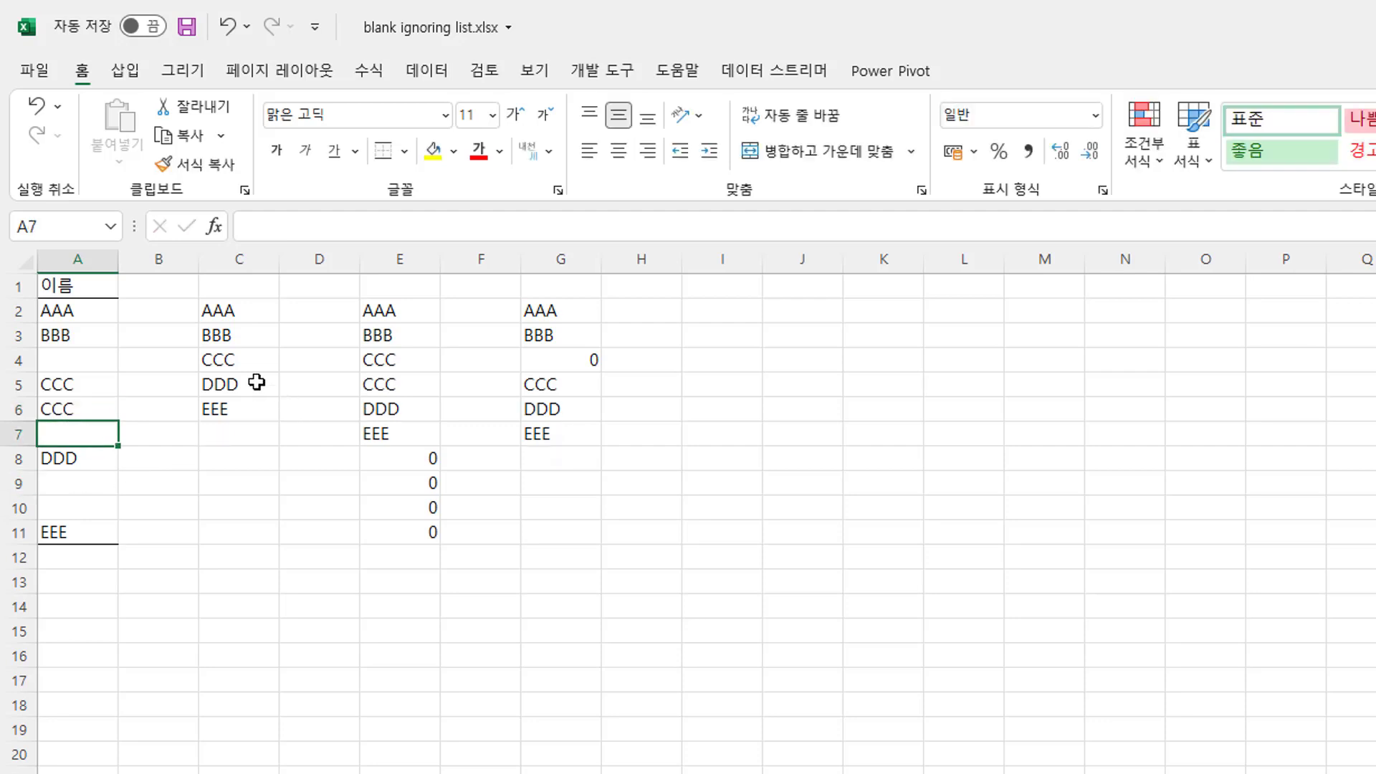
{"action": "left_click", "coordinate": [260, 384]}
Step: Delete columns E through I holding the SORT and UNIQUE comparison lists
{"action": "left_click_drag", "start_coordinate": [364, 264], "coordinate": [838, 290]}
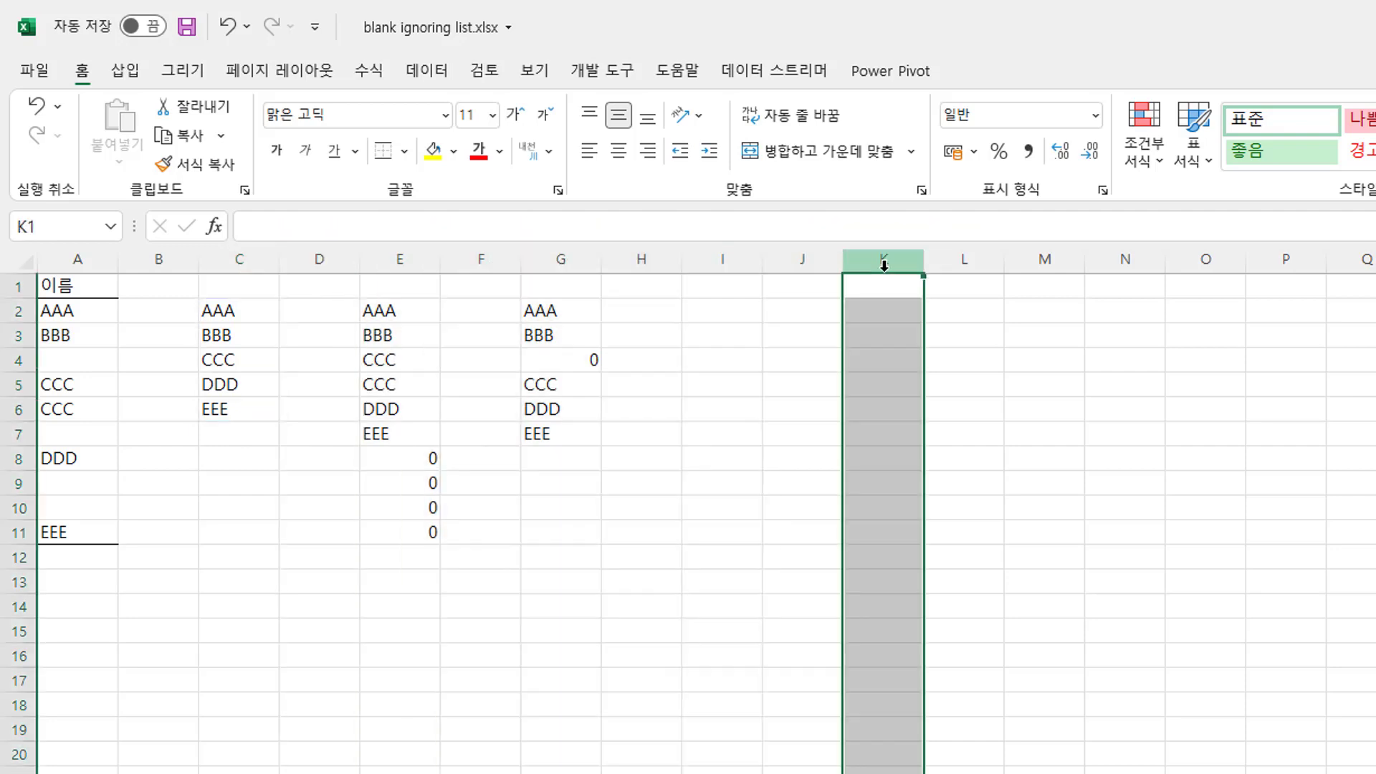
{"action": "right_click", "coordinate": [885, 264]}
{"action": "key", "text": "Escape"}
{"action": "left_click_drag", "start_coordinate": [400, 262], "coordinate": [723, 263]}
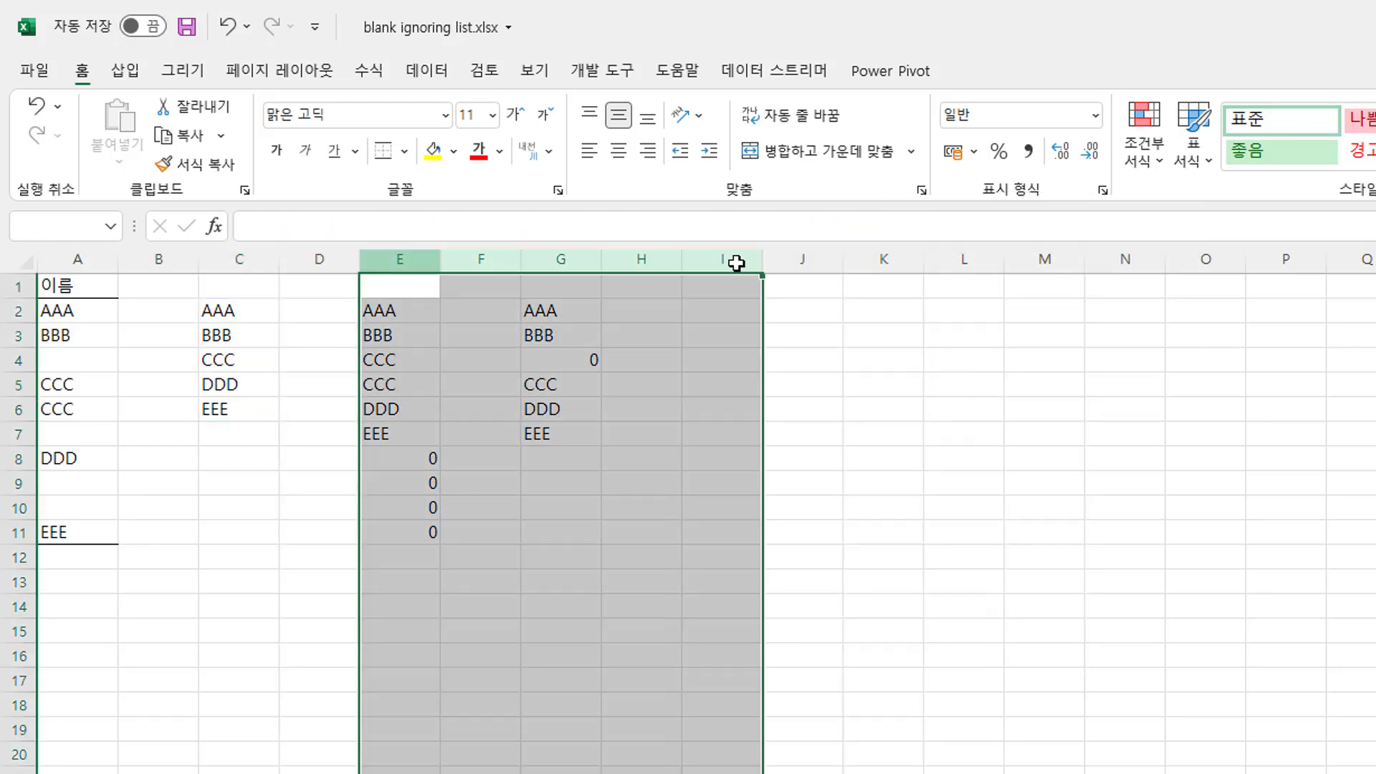
{"action": "right_click", "coordinate": [738, 263]}
{"action": "left_click", "coordinate": [802, 479]}
{"action": "left_click", "coordinate": [252, 410]}
Step: Test DDD in A9, then clear both A6 and A9
{"action": "left_click", "coordinate": [72, 434]}
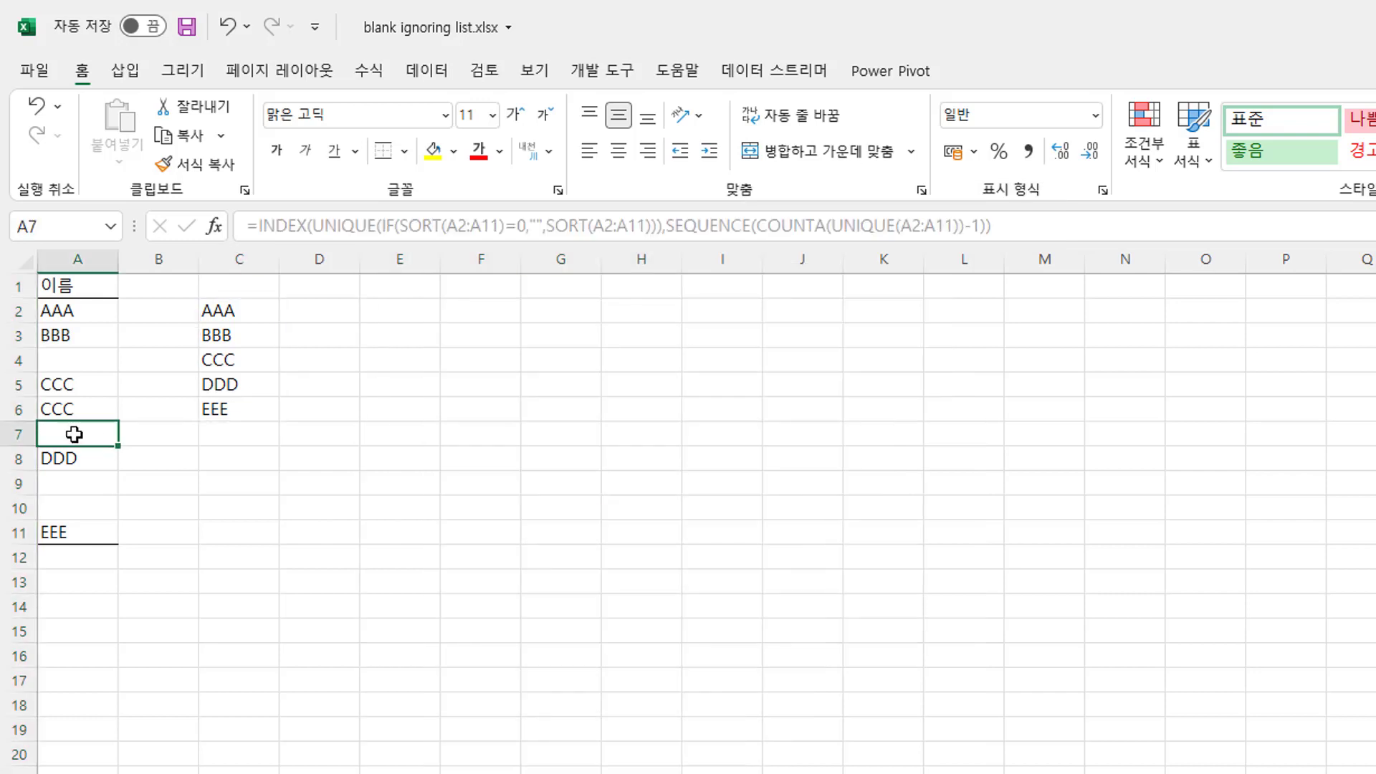
{"action": "left_click", "coordinate": [87, 481]}
{"action": "type", "text": "DDD"}
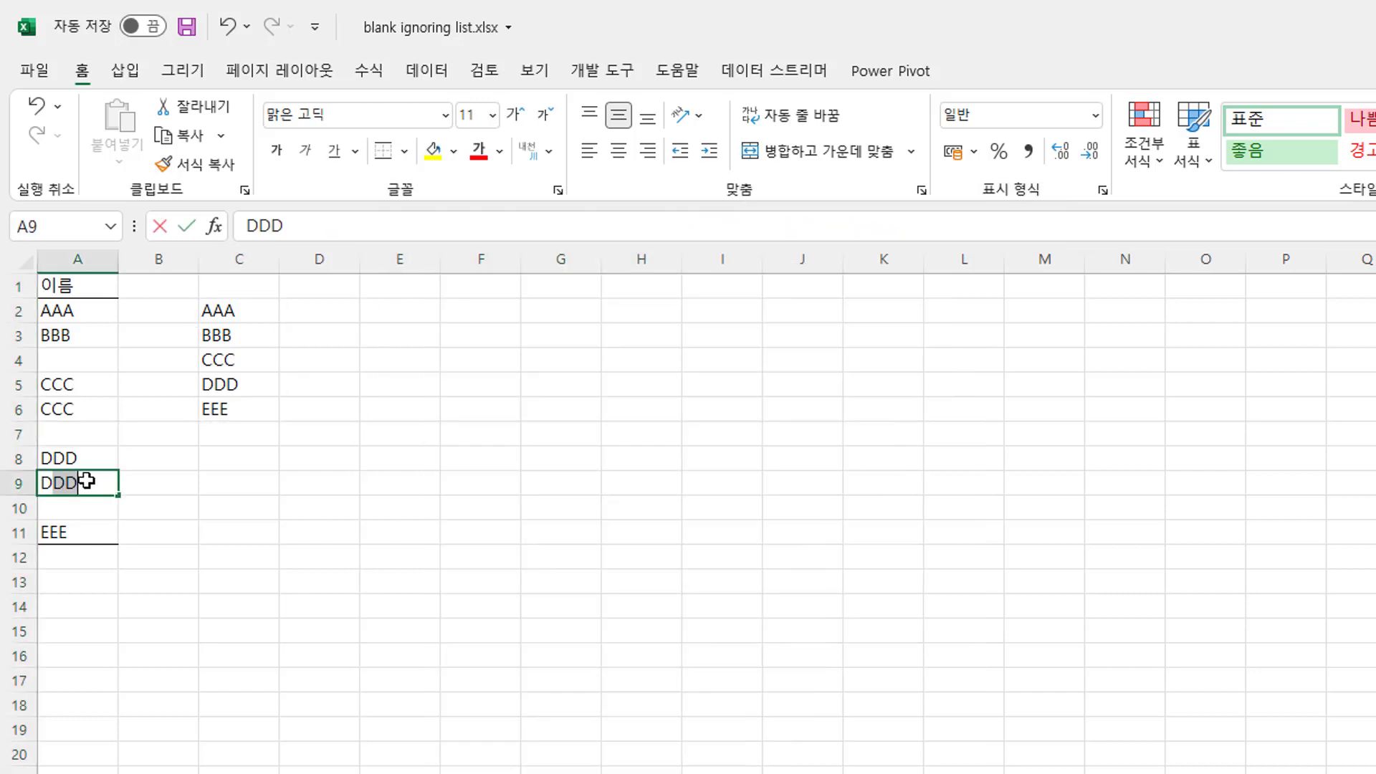
{"action": "key", "text": "Return"}
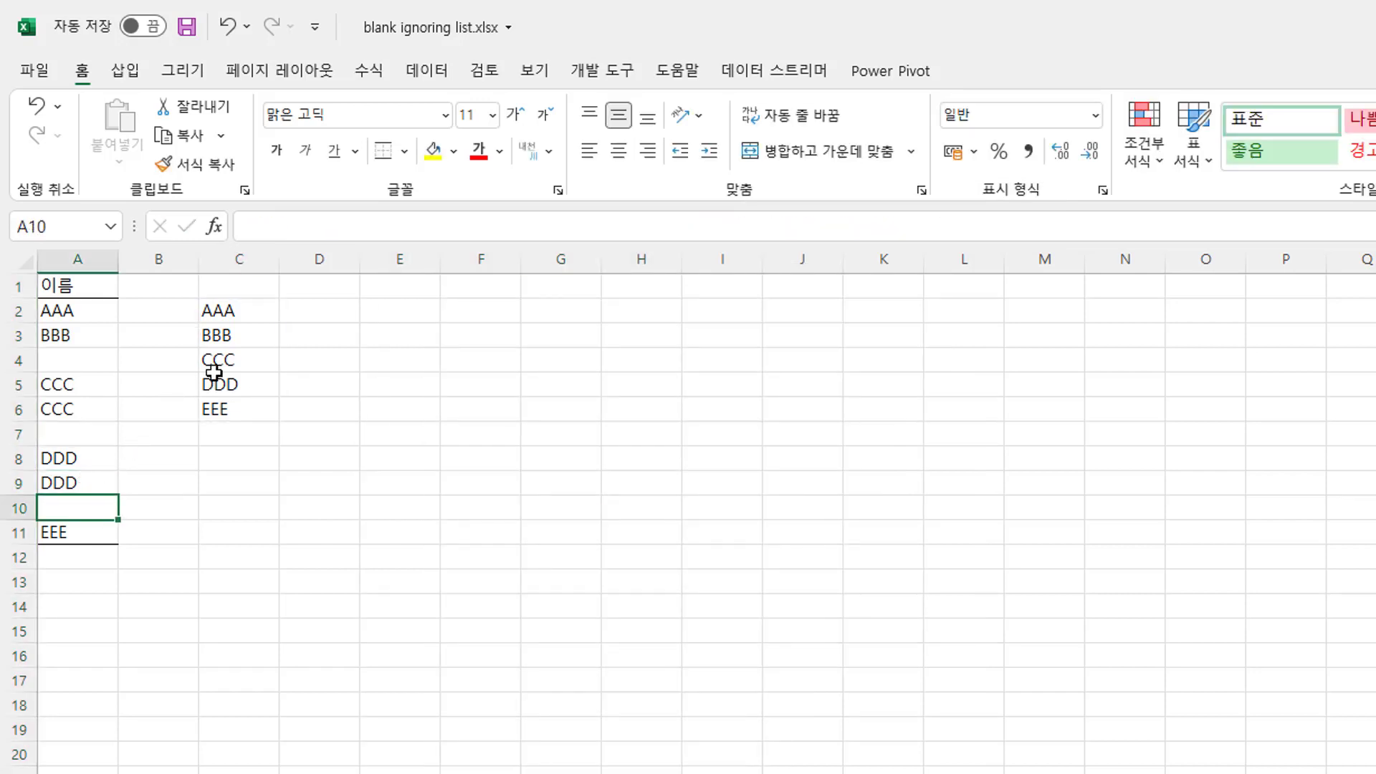
{"action": "left_click", "coordinate": [213, 374]}
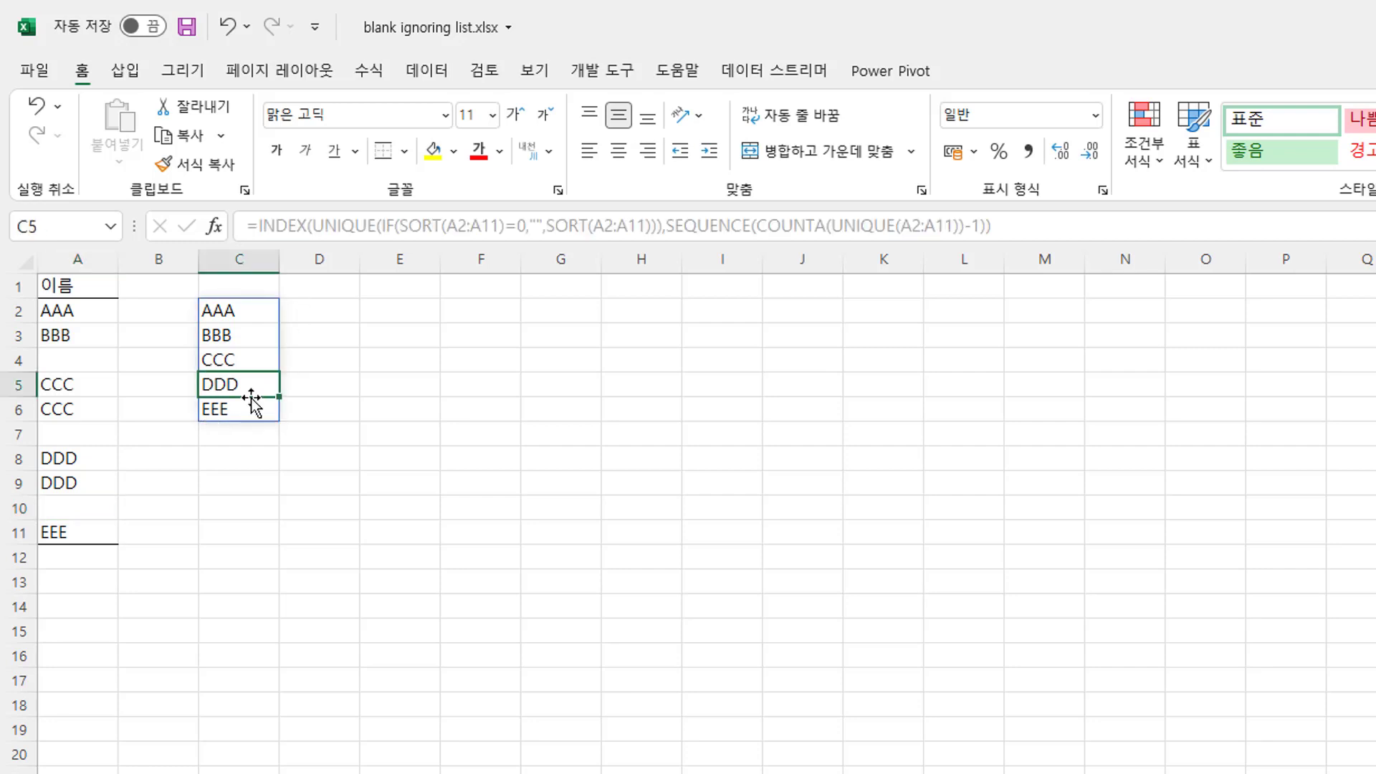
{"action": "left_click", "coordinate": [84, 409]}
{"action": "key", "text": "Delete"}
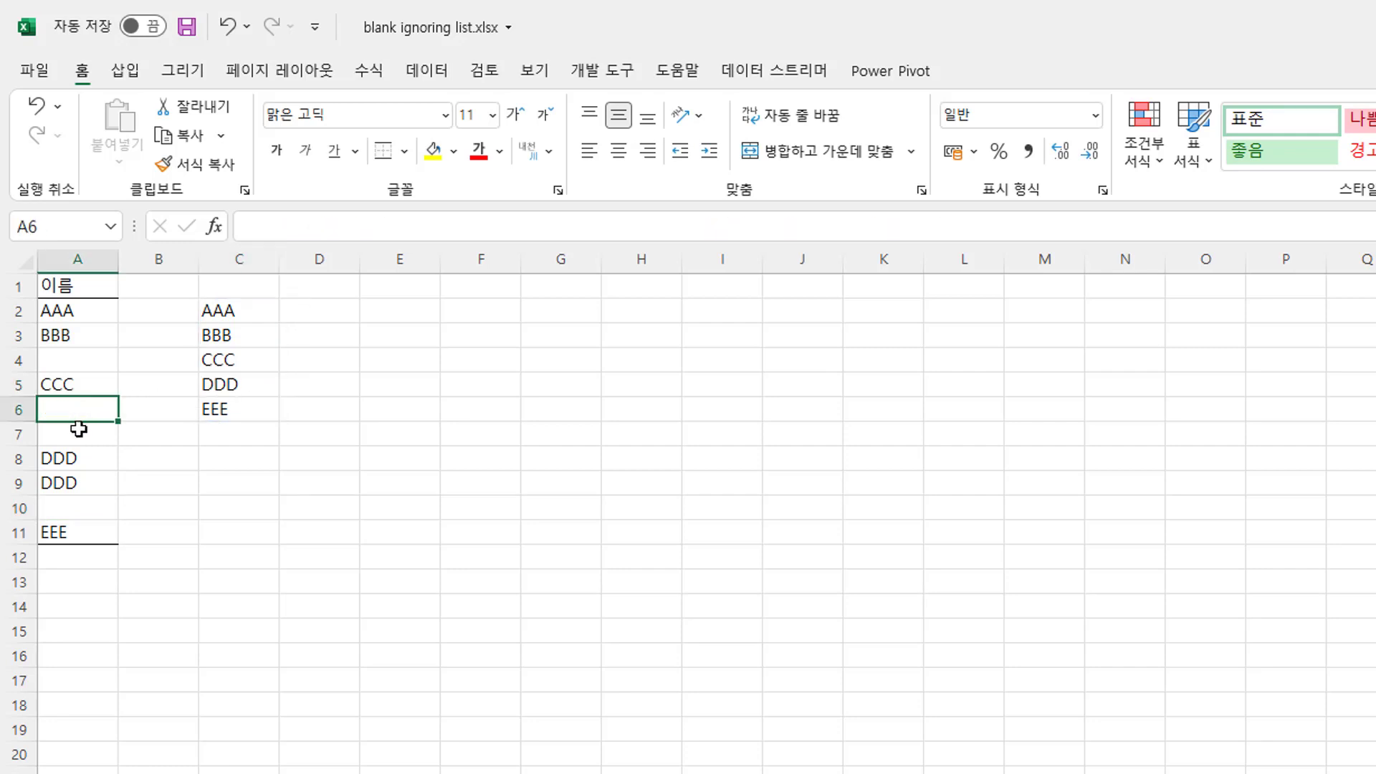
{"action": "left_click", "coordinate": [79, 484]}
{"action": "key", "text": "Delete"}
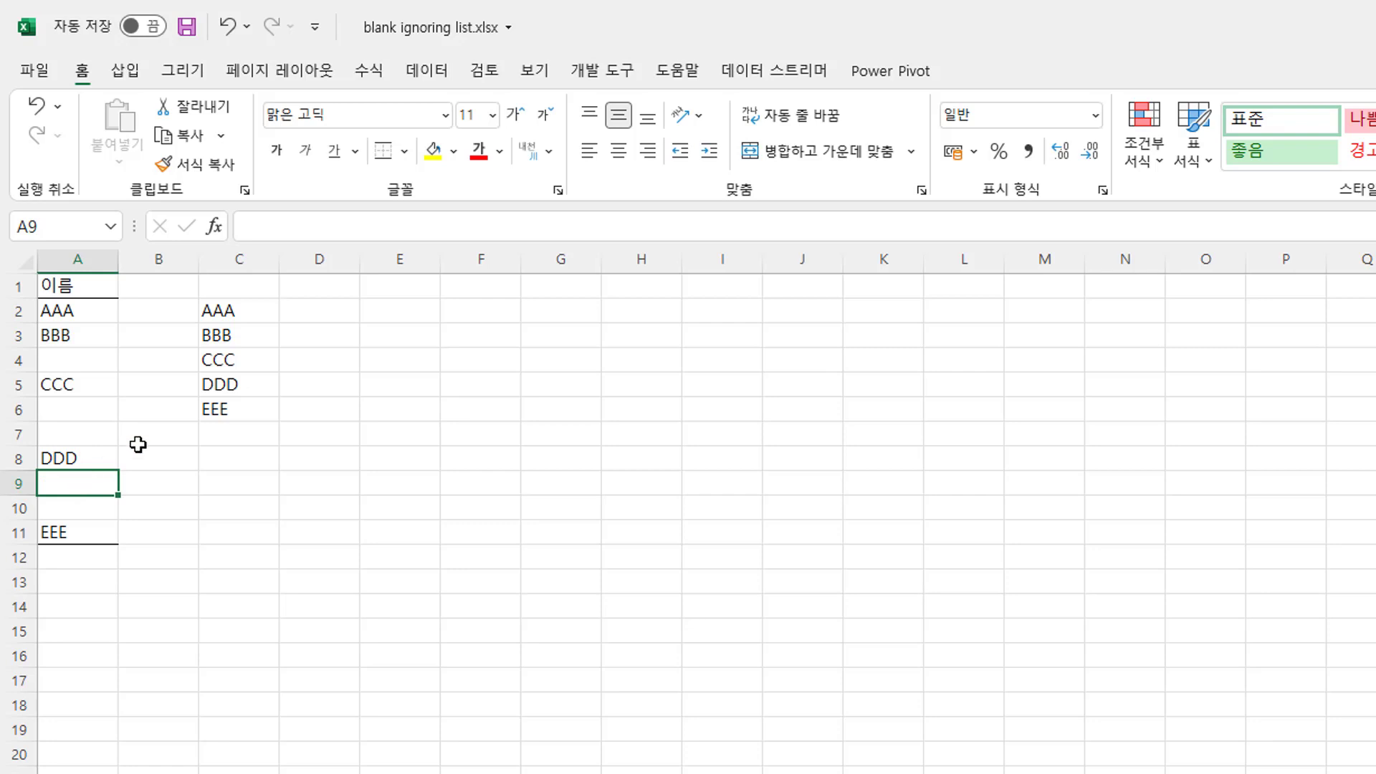
Step: Confirm C7 below the list is empty and highlight the full C2 formula
{"action": "left_click", "coordinate": [213, 362]}
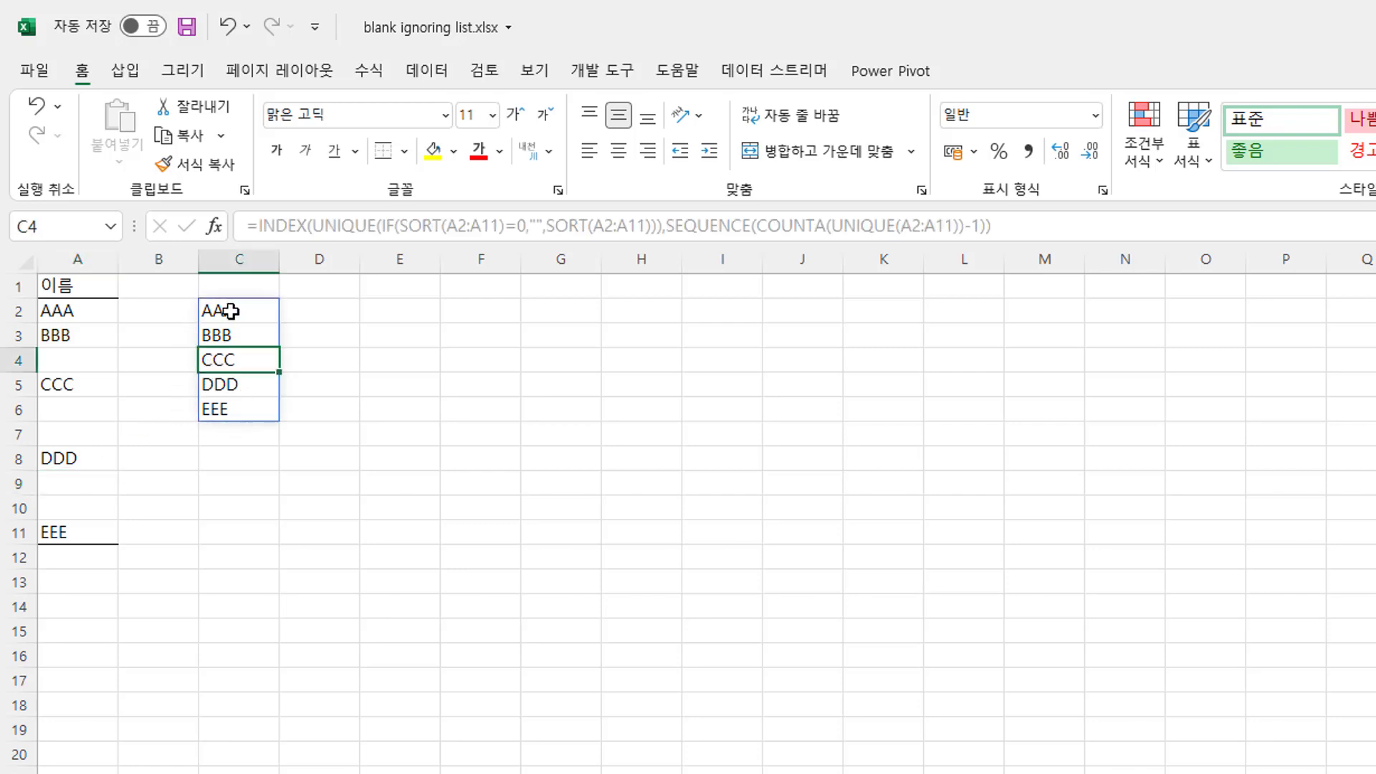
{"action": "left_click", "coordinate": [221, 440]}
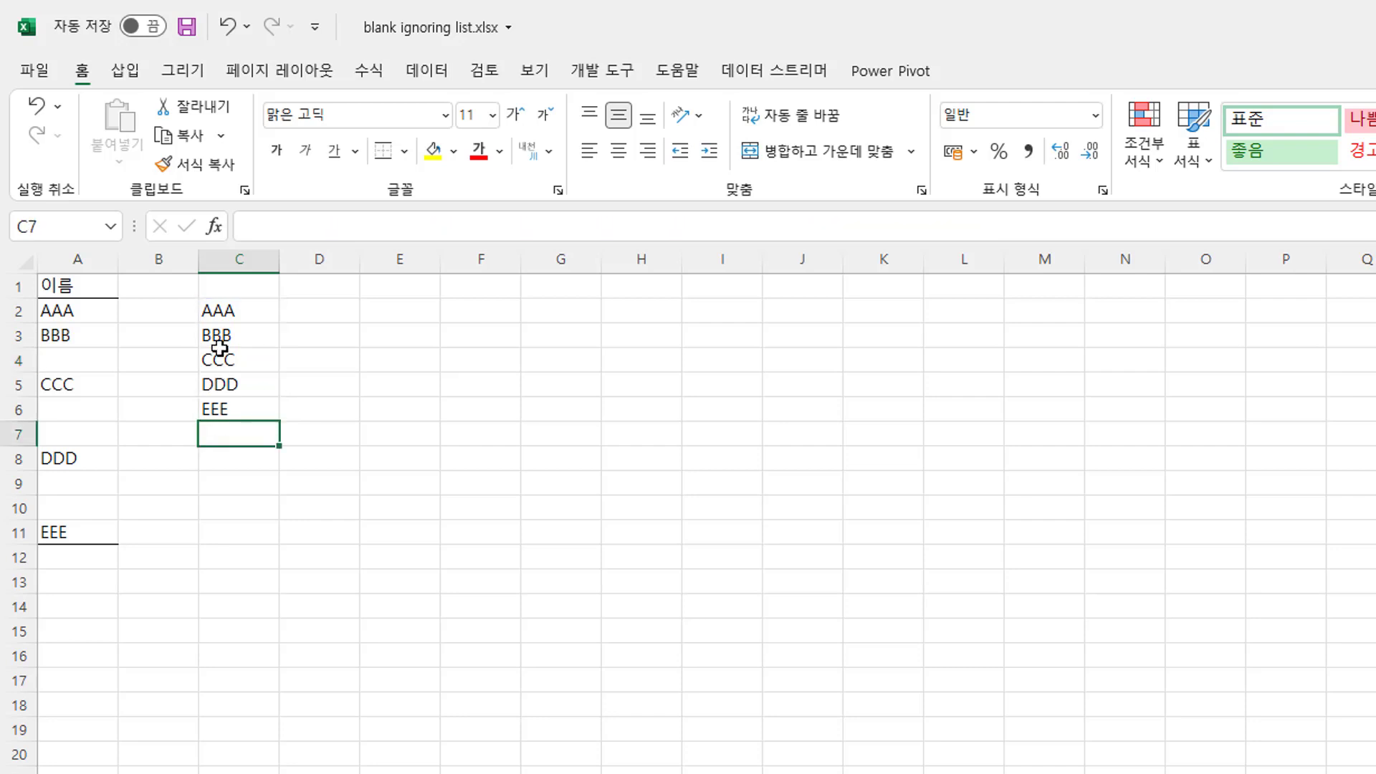
{"action": "left_click", "coordinate": [230, 310]}
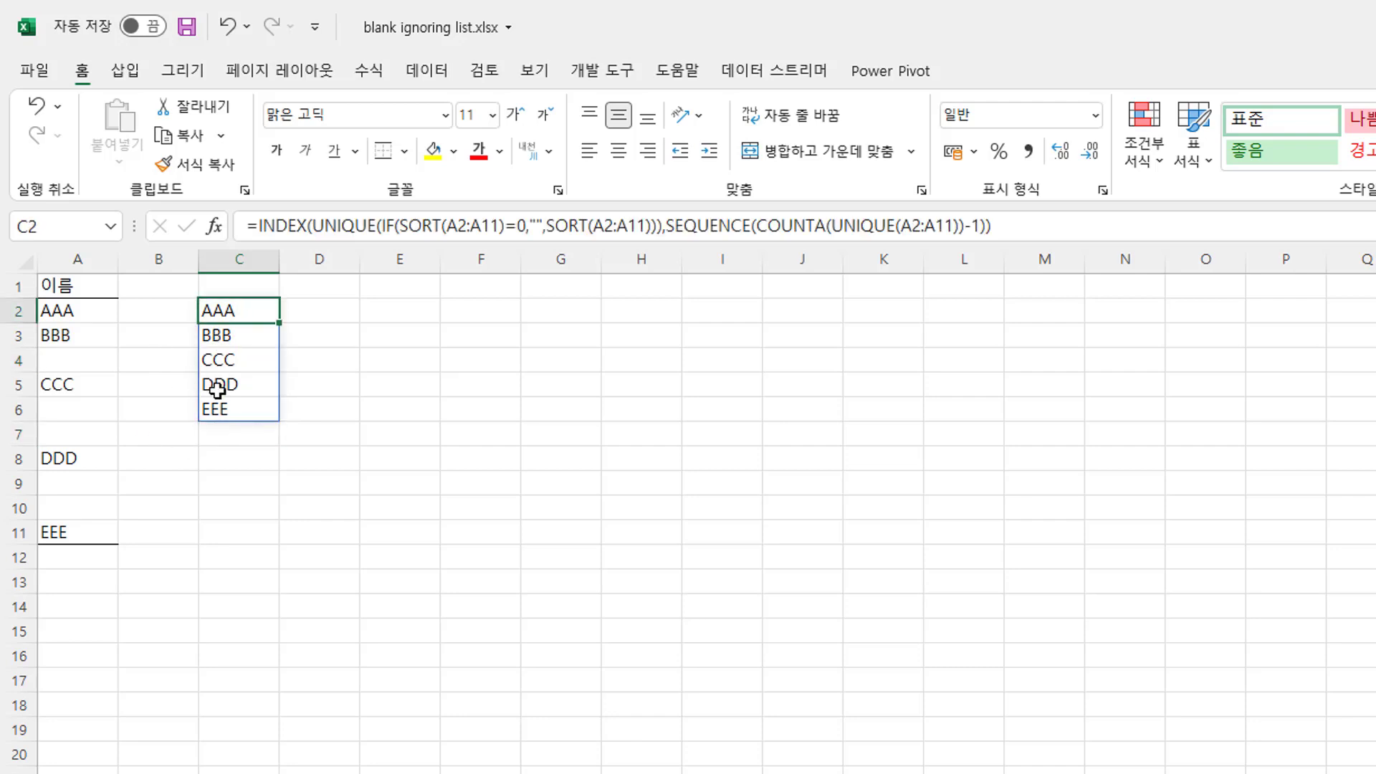
{"action": "left_click", "coordinate": [227, 435]}
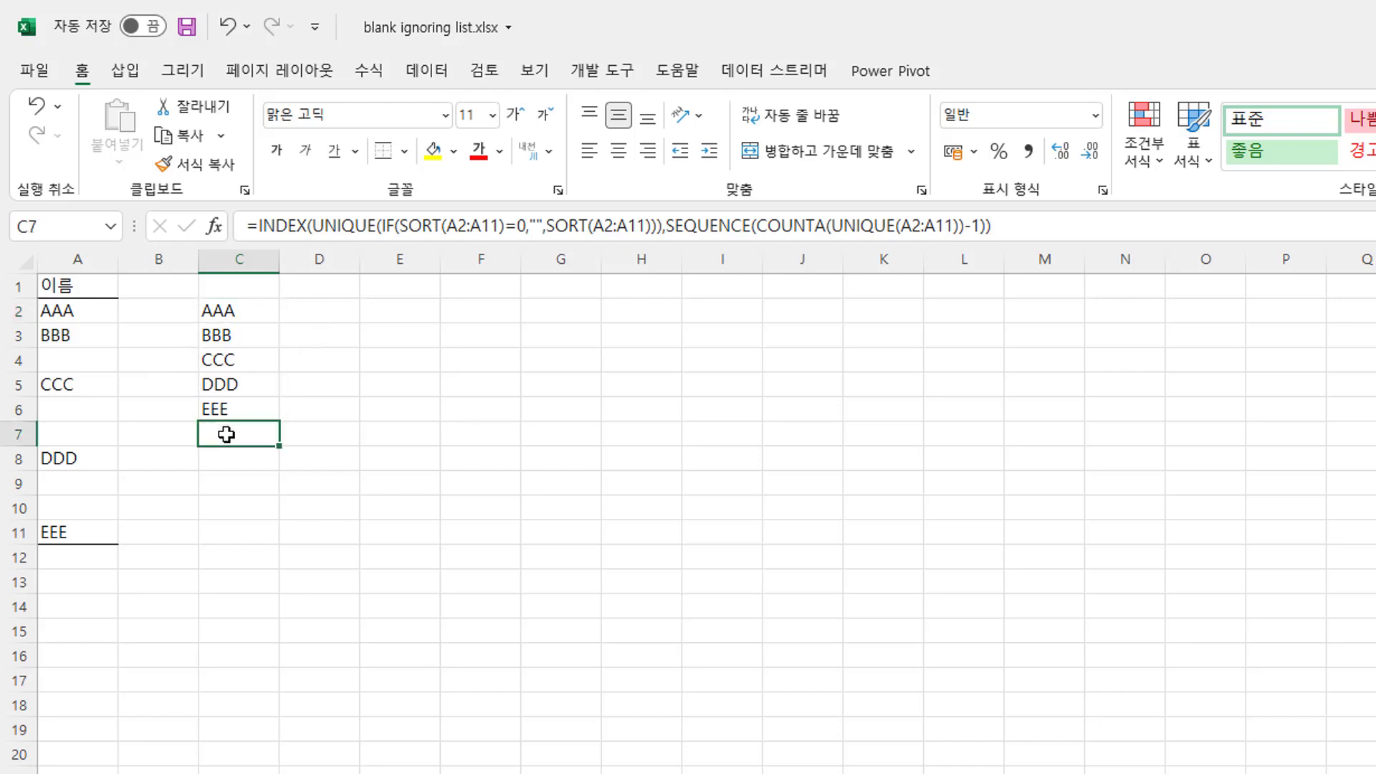
{"action": "left_click", "coordinate": [225, 310]}
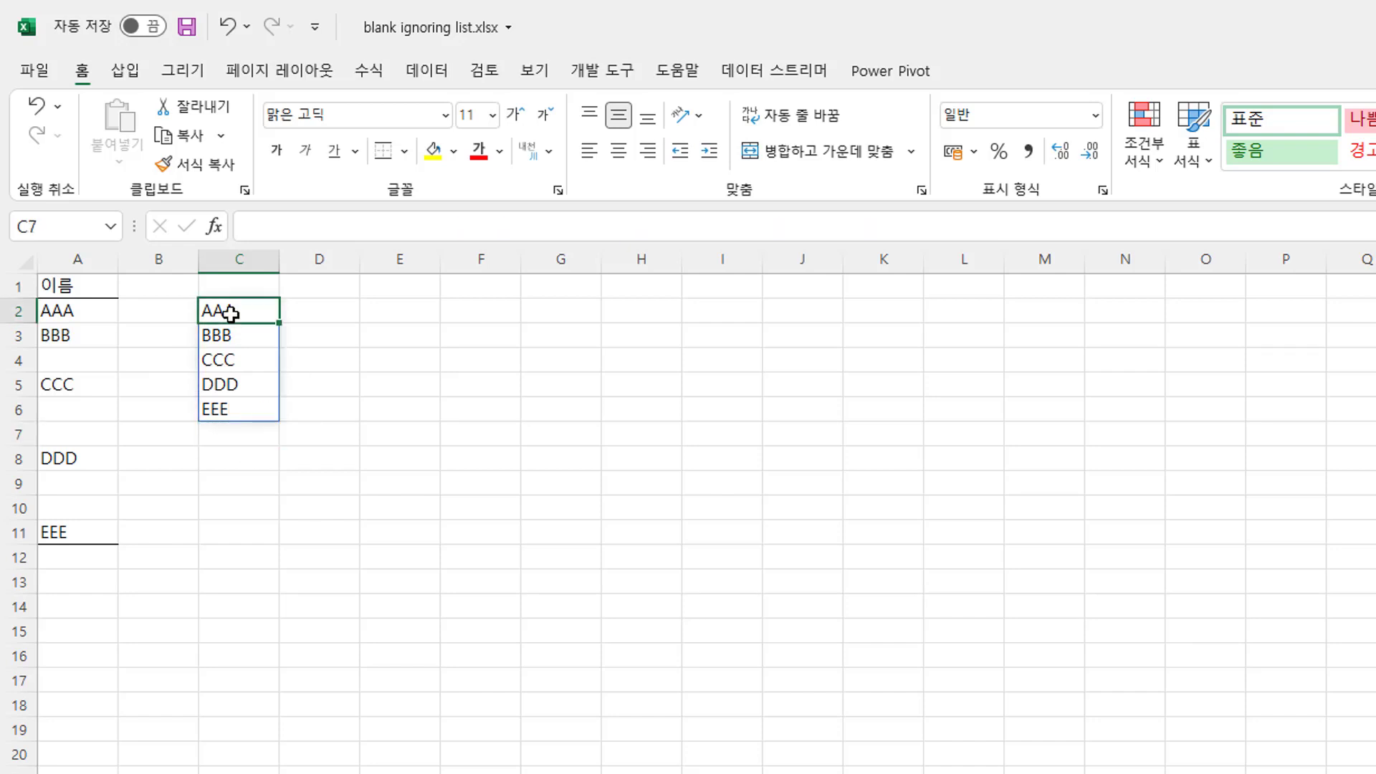
{"action": "left_click_drag", "start_coordinate": [1030, 228], "coordinate": [258, 227]}
{"action": "key", "text": "Escape"}
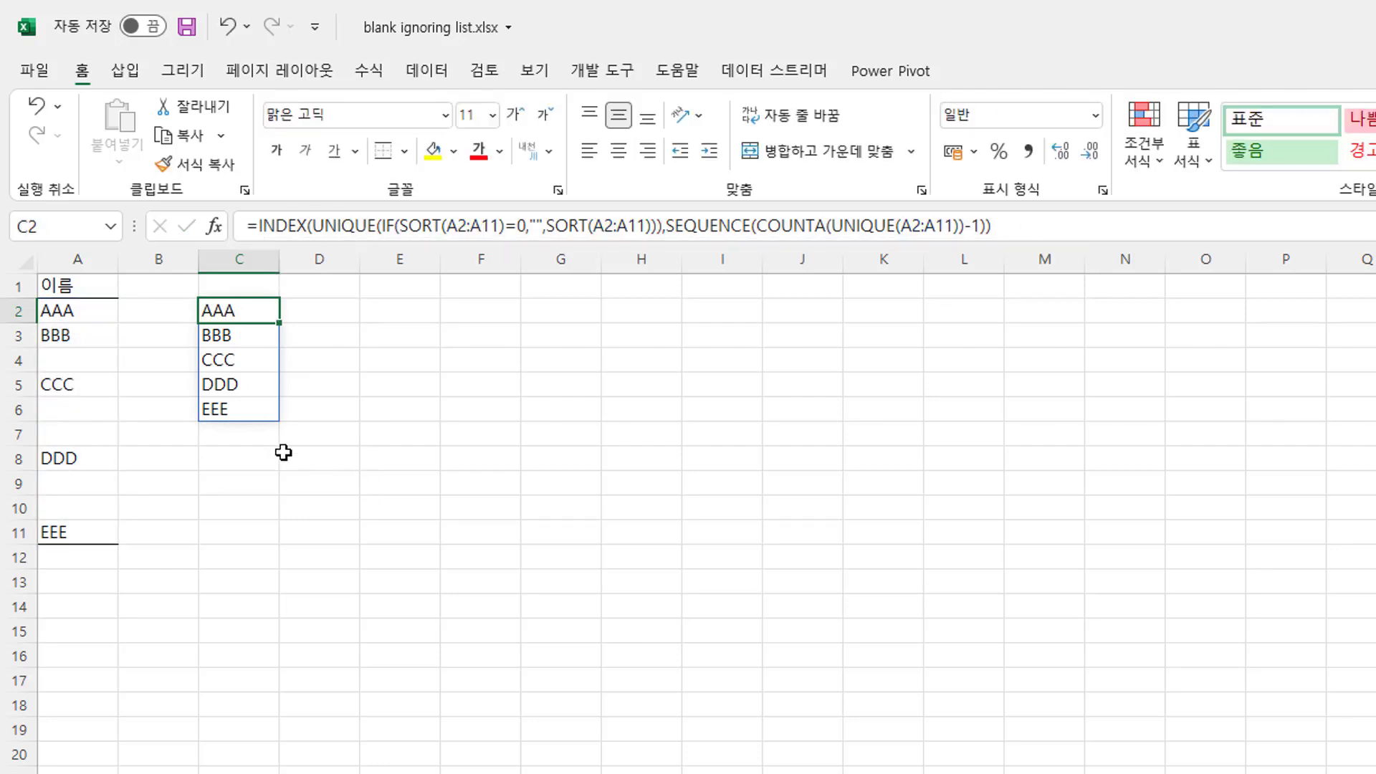
{"action": "left_click", "coordinate": [258, 462]}
{"action": "left_click_drag", "start_coordinate": [239, 310], "coordinate": [241, 406]}
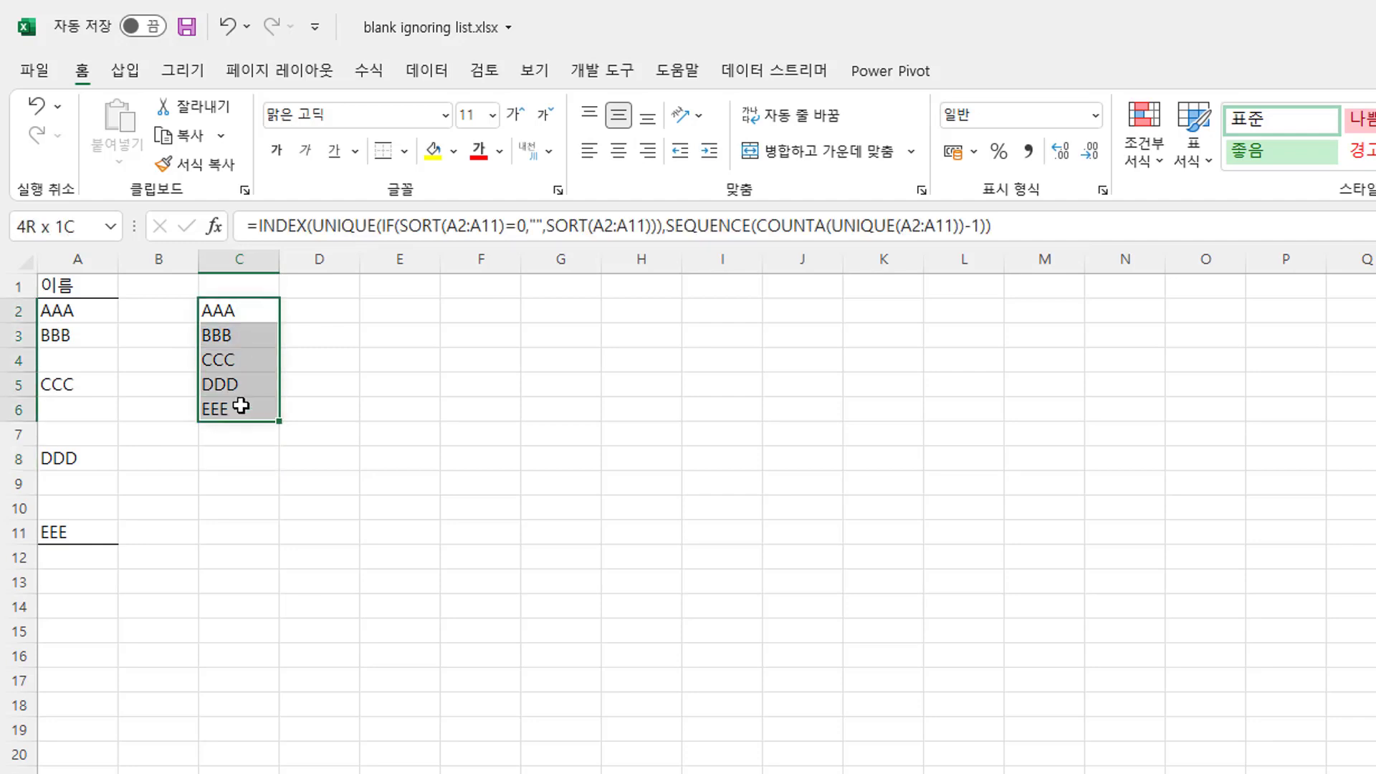
{"action": "left_click", "coordinate": [238, 434]}
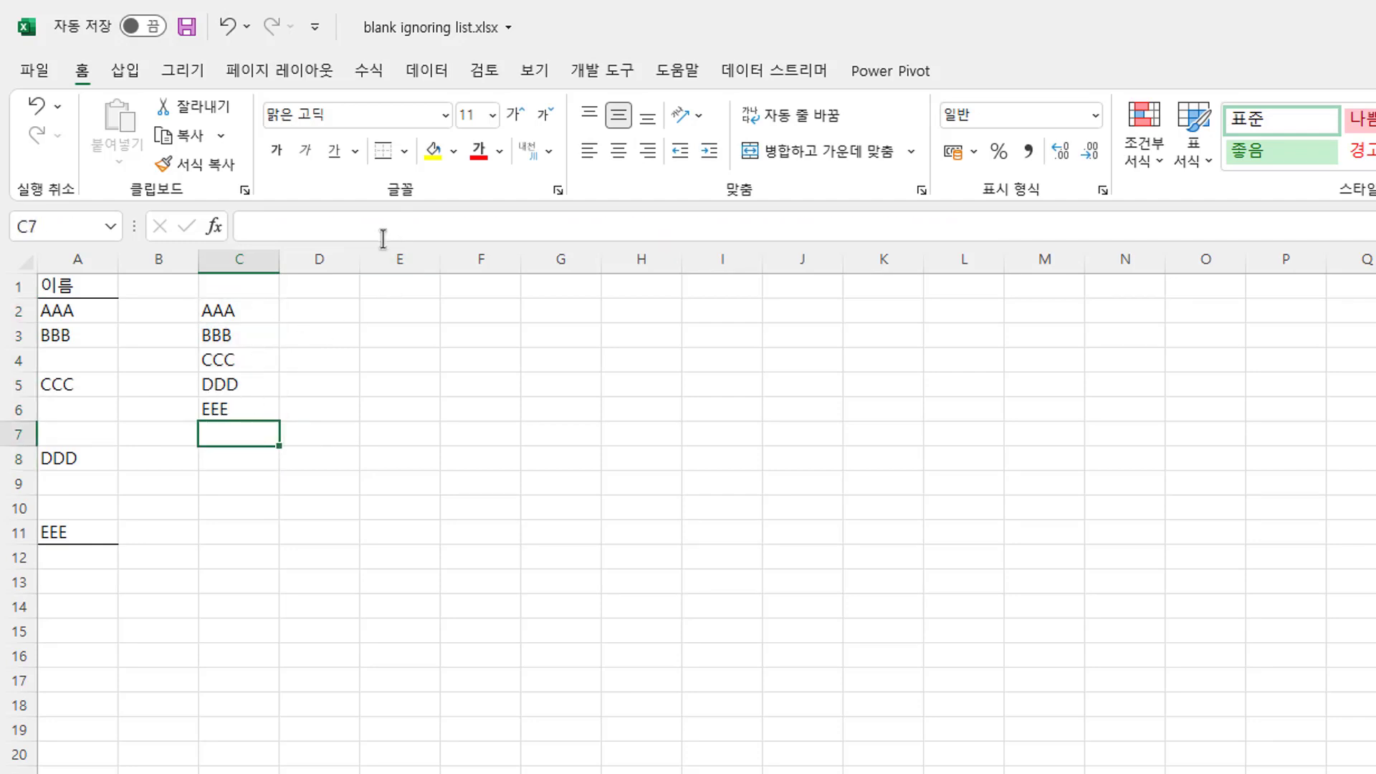
{"action": "left_click_drag", "start_coordinate": [255, 310], "coordinate": [246, 401]}
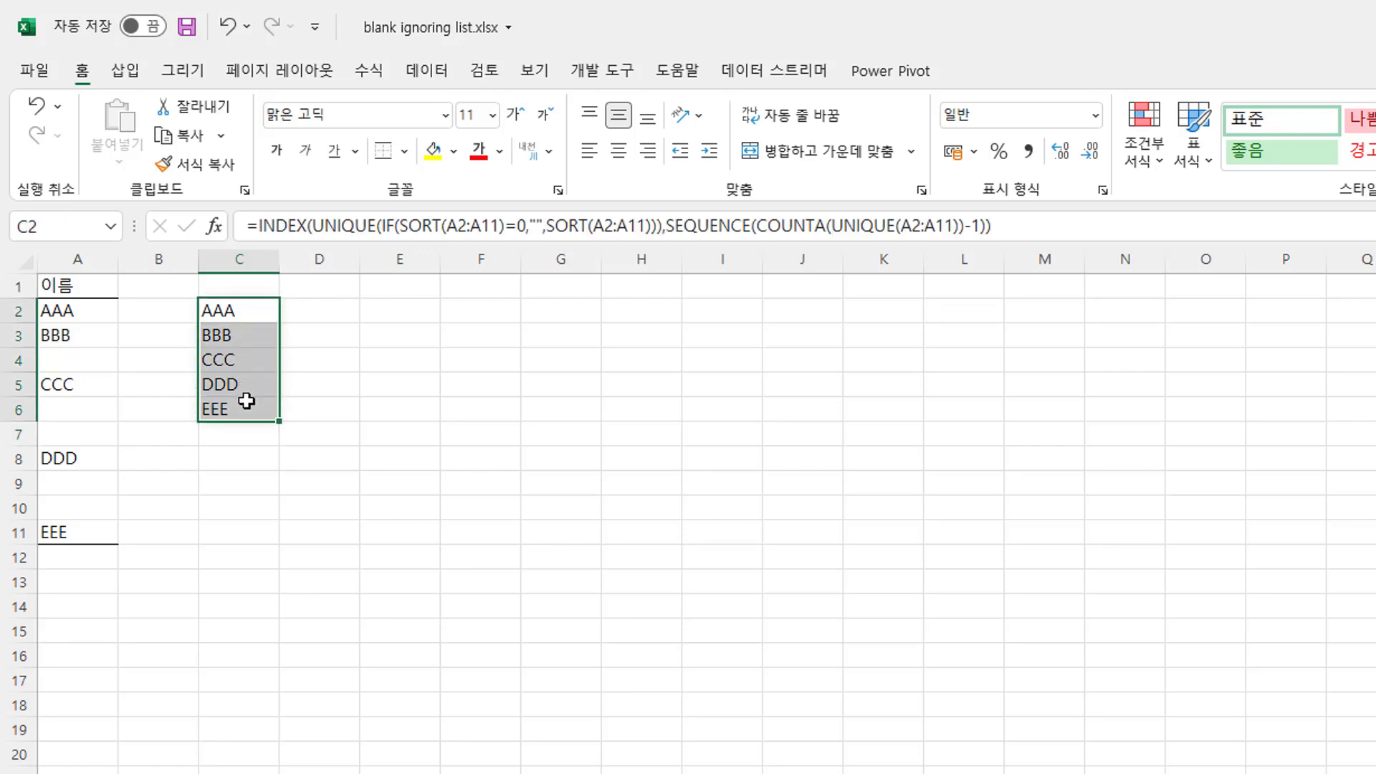
{"action": "left_click", "coordinate": [245, 432]}
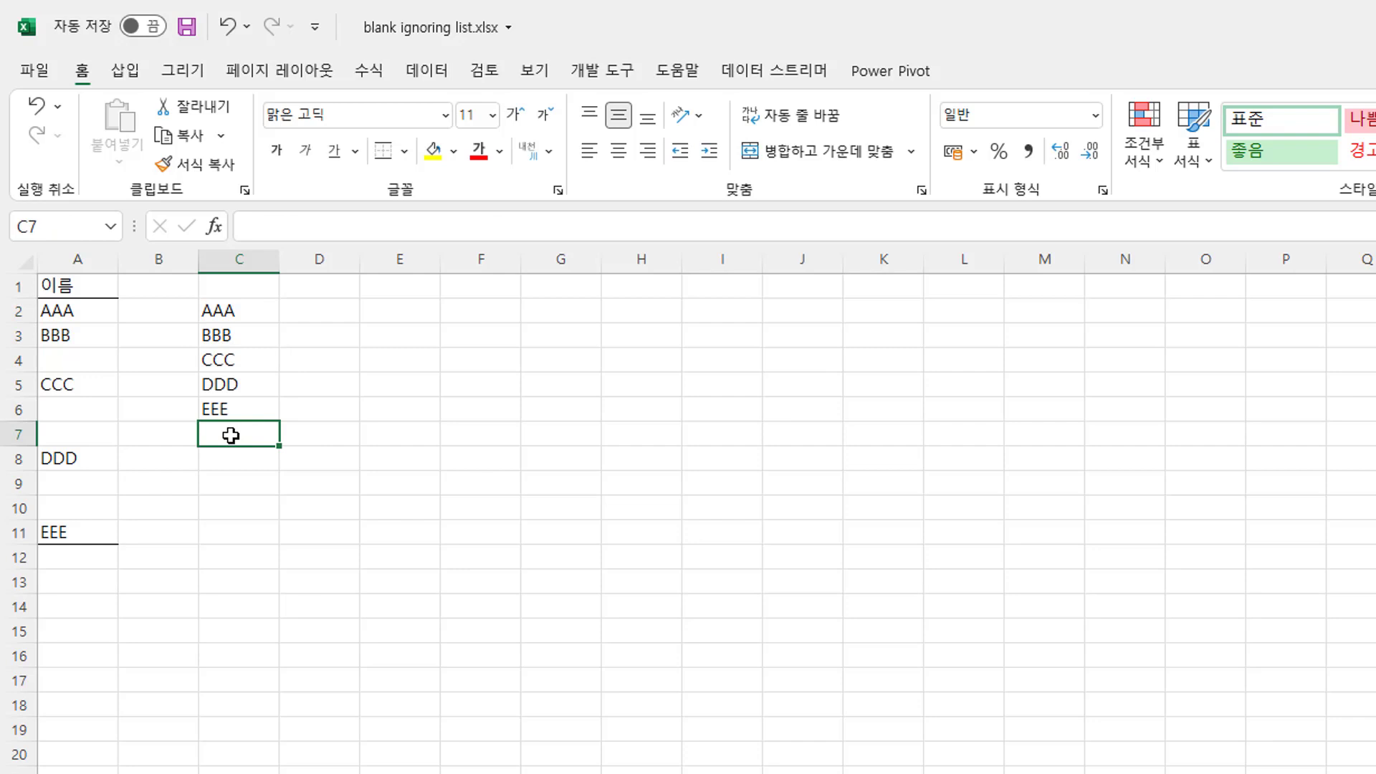
{"action": "left_click", "coordinate": [245, 511]}
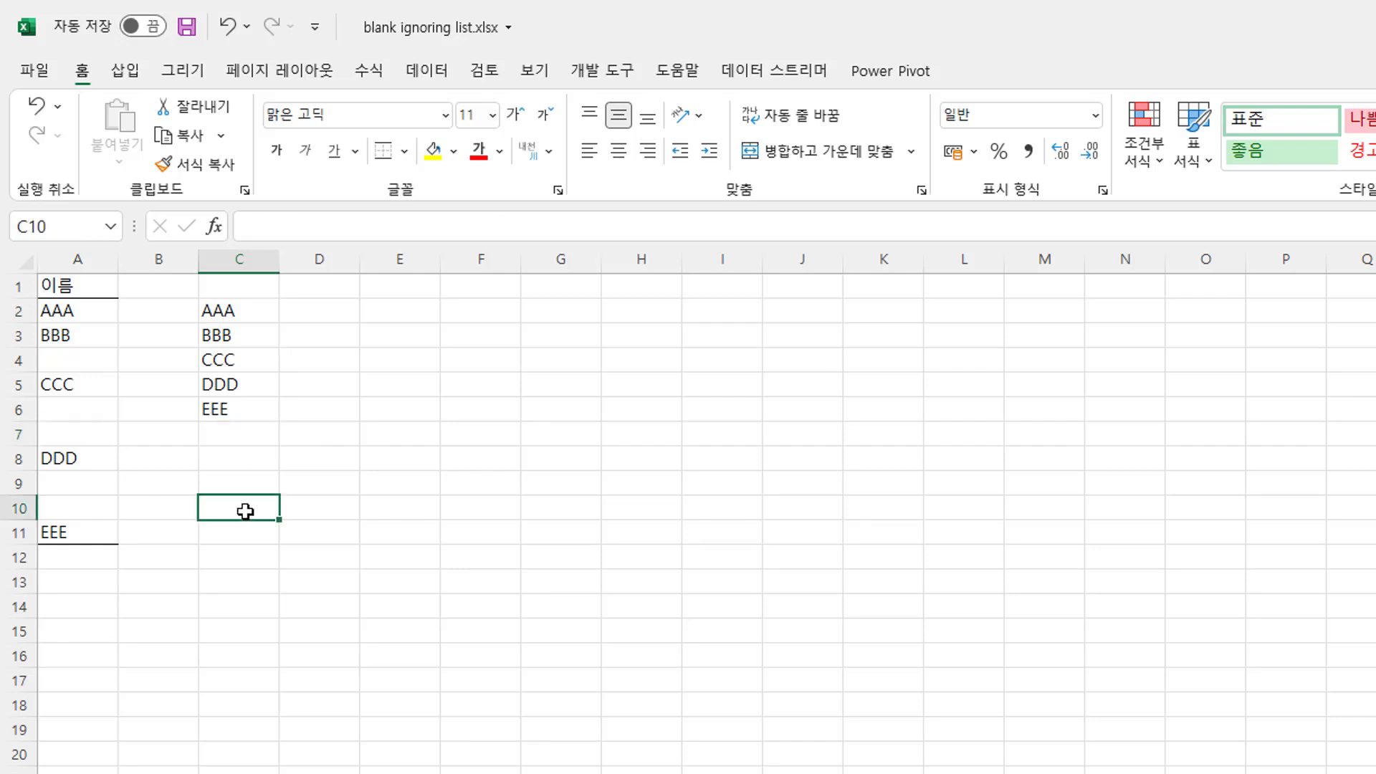
{"action": "left_click", "coordinate": [247, 307]}
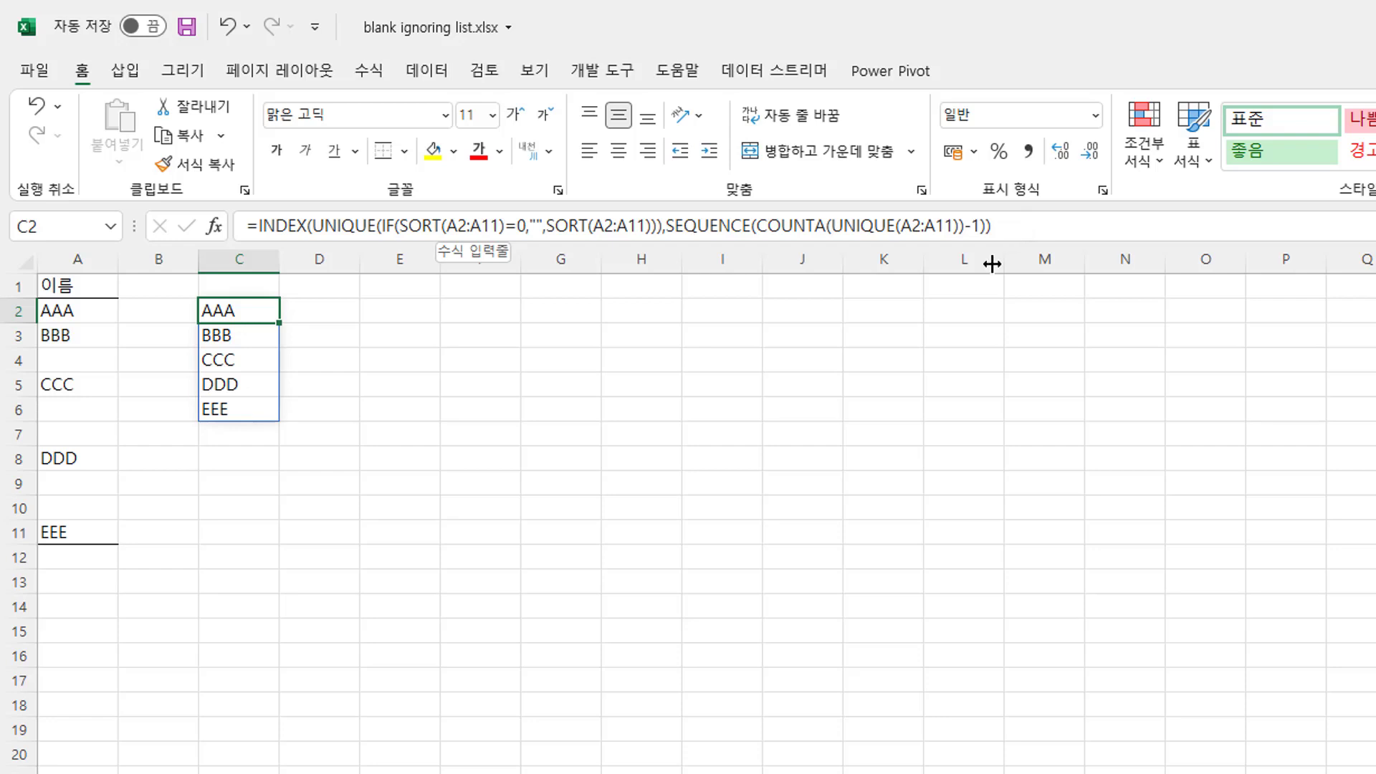
{"action": "left_click", "coordinate": [238, 358]}
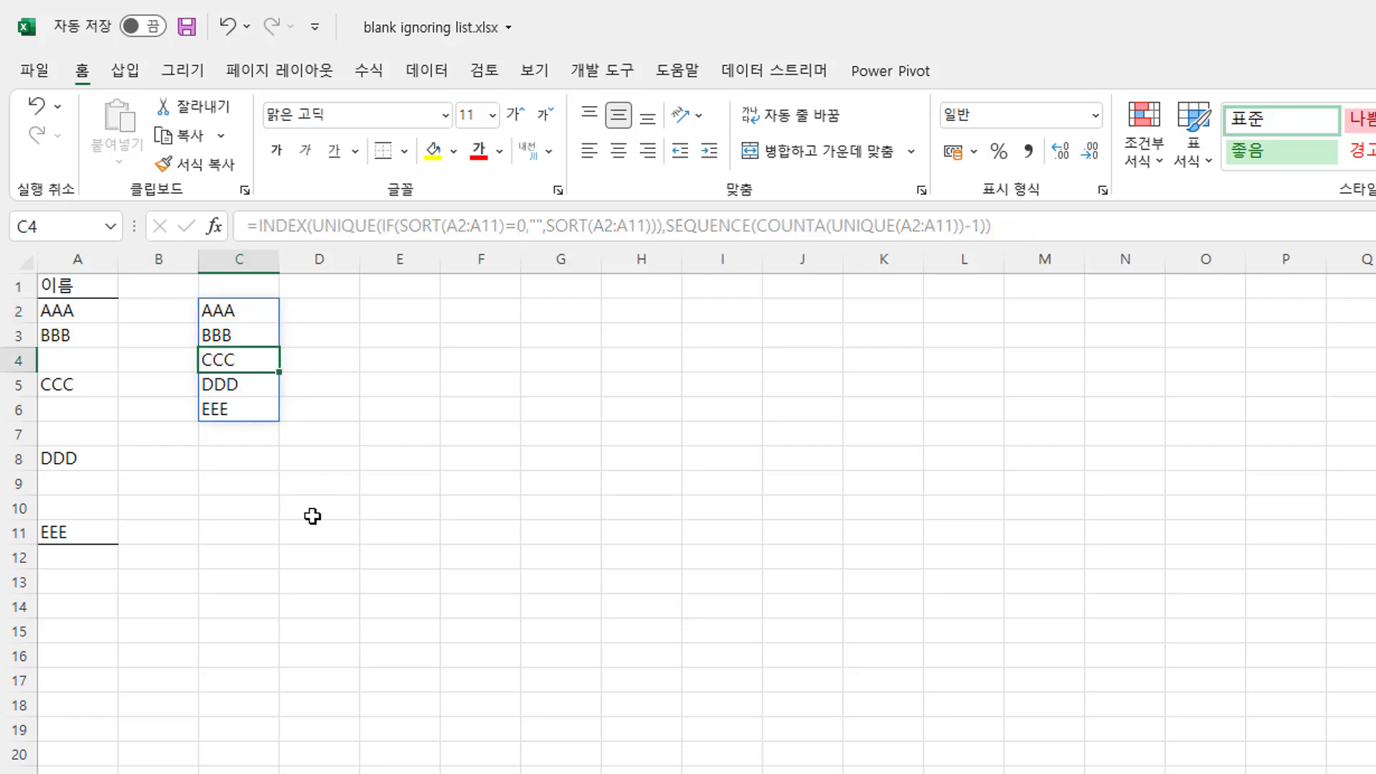
Step: Open Sheet2 and select cell C2 for a new formula
{"action": "left_click", "coordinate": [421, 461]}
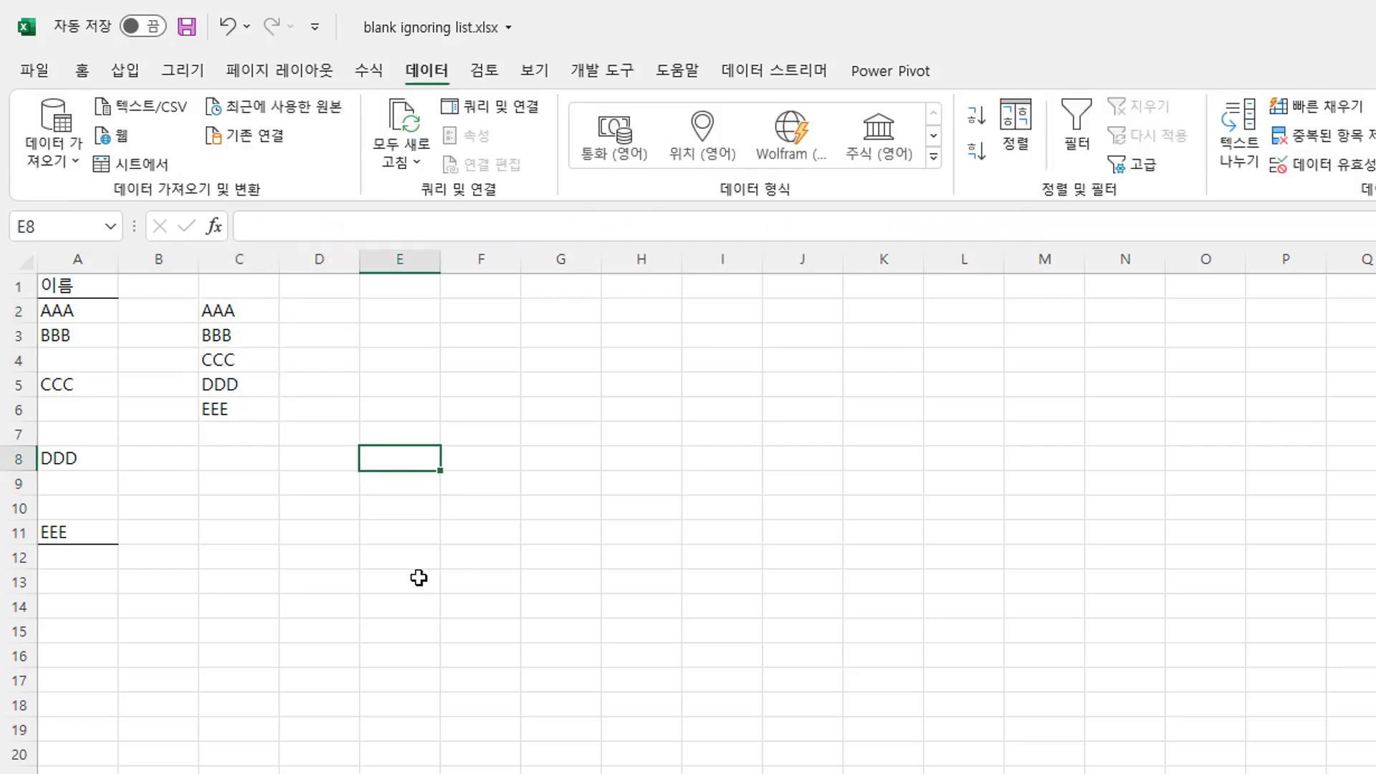
{"action": "left_click", "coordinate": [172, 343]}
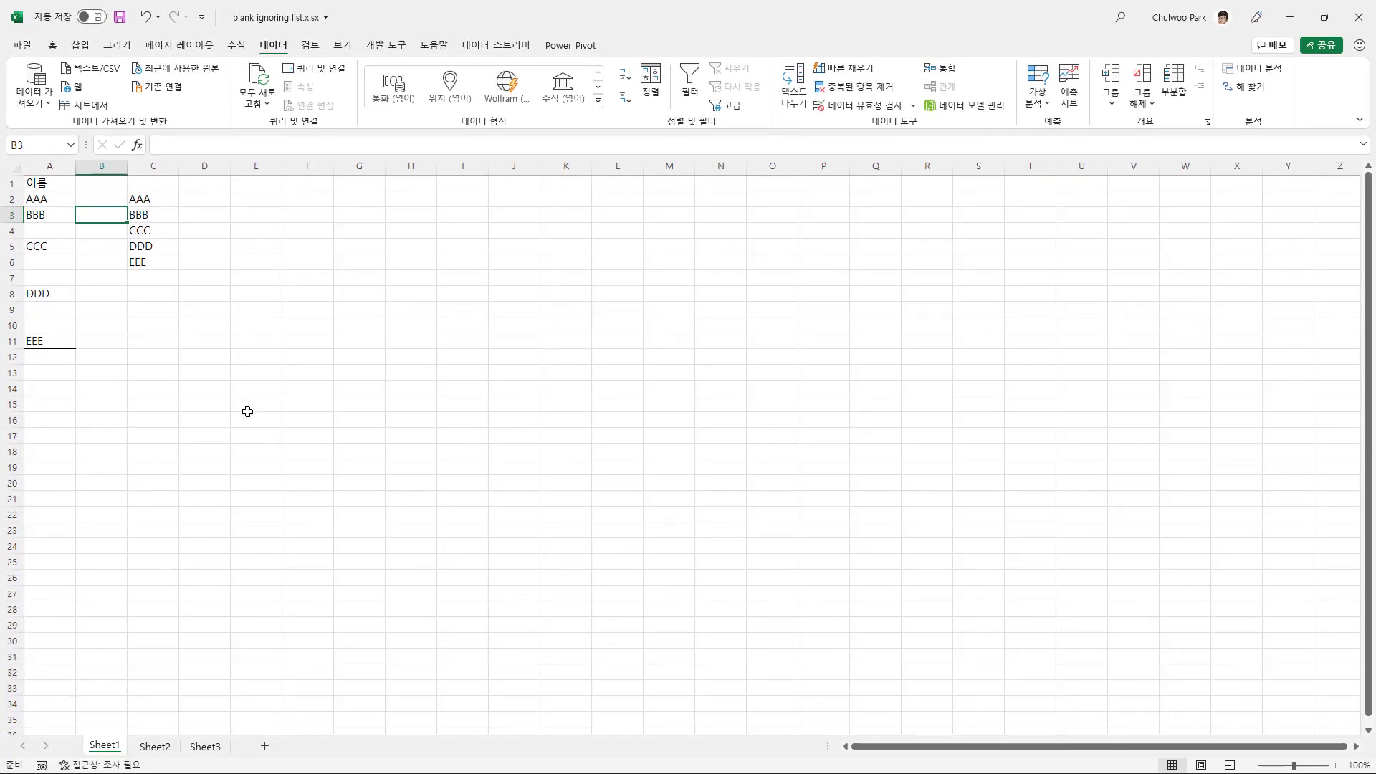
{"action": "left_click", "coordinate": [155, 747]}
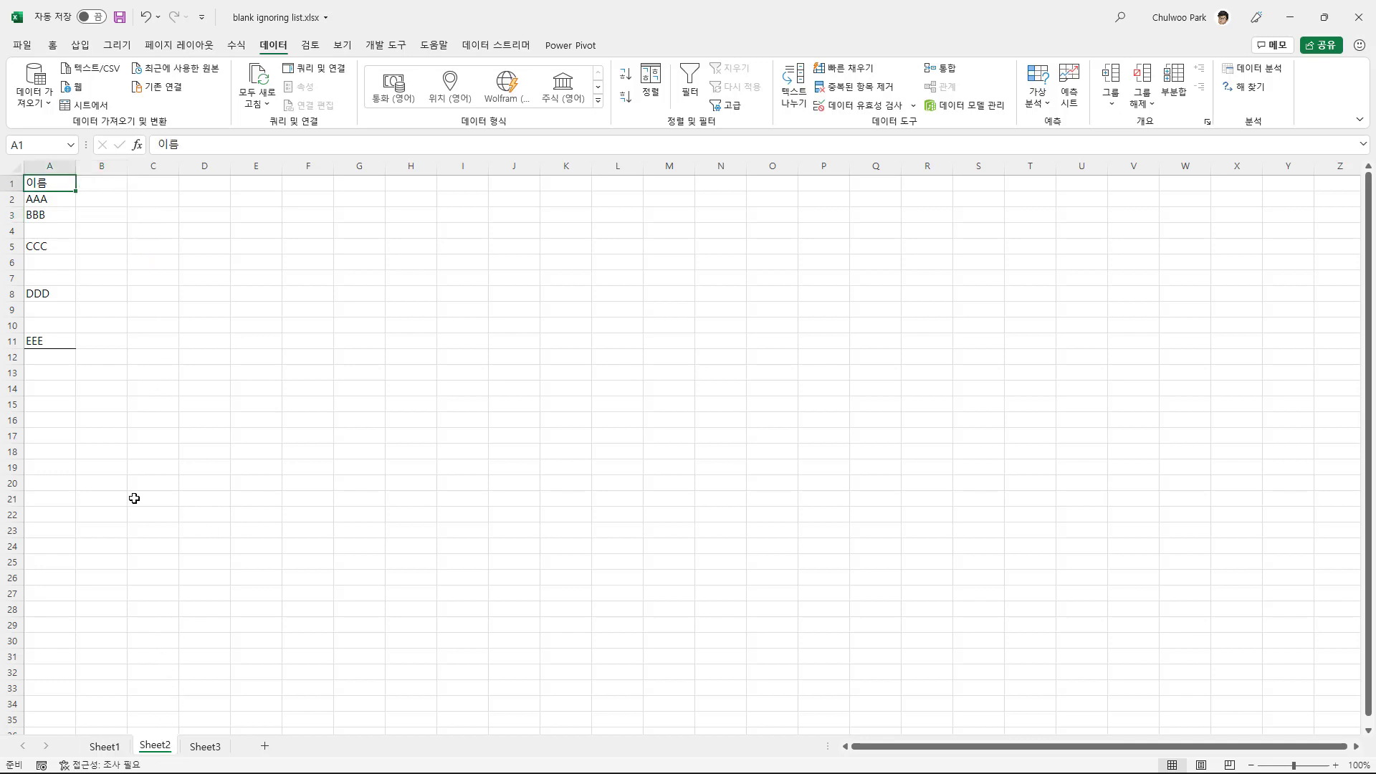
{"action": "left_click", "coordinate": [165, 202]}
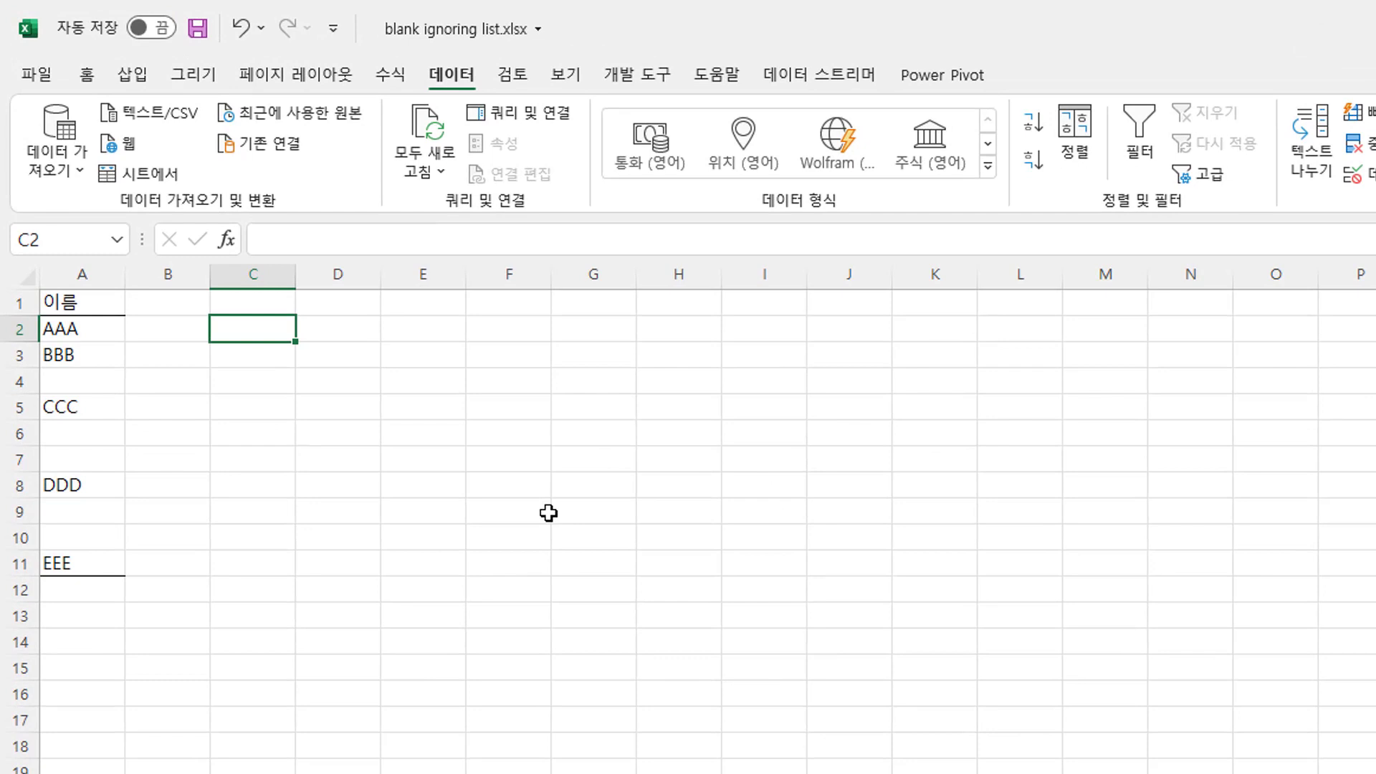
Step: Enter =UNIQUE(A2:A11) in Sheet2's C2, listing AAA, BBB, 0, CCC, DDD, EEE
{"action": "type", "text": "="}
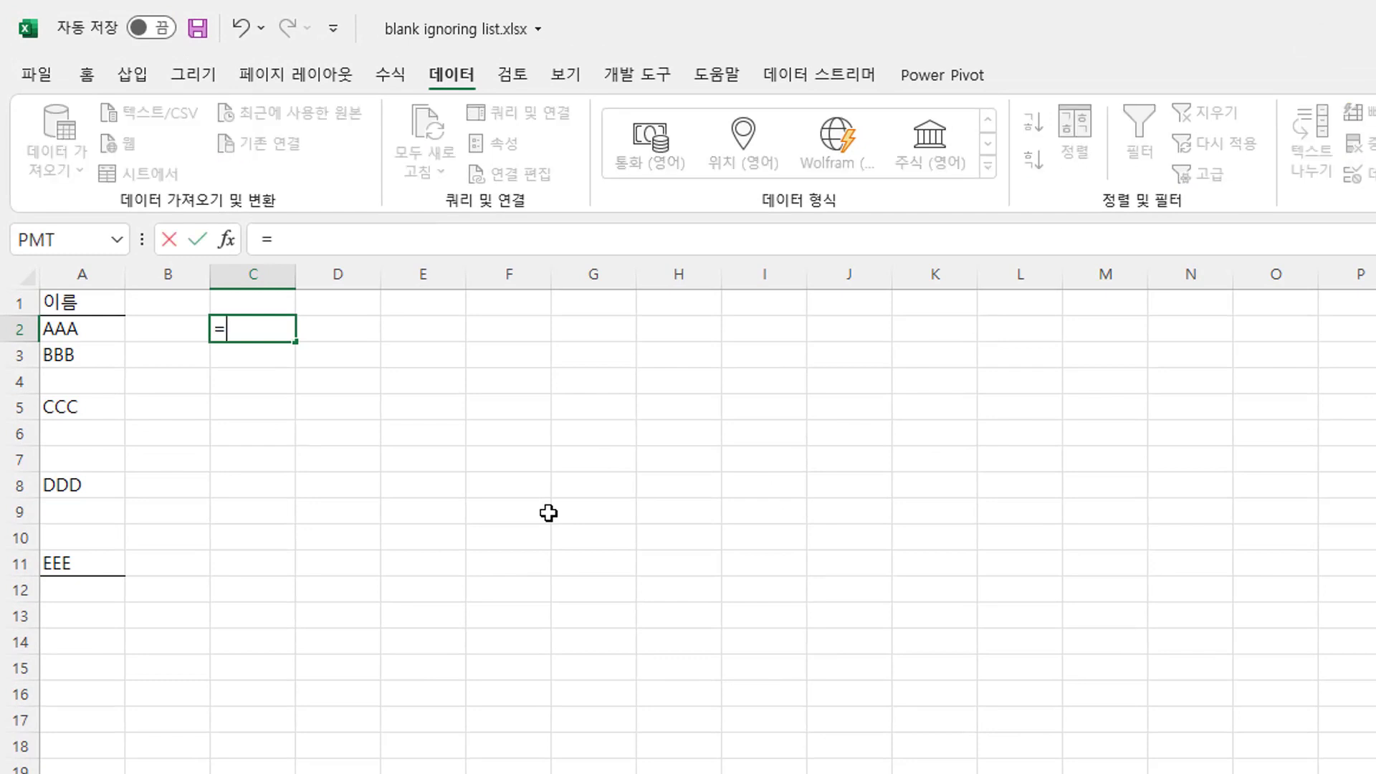
{"action": "type", "text": "uni"}
{"action": "key", "text": "Down"}
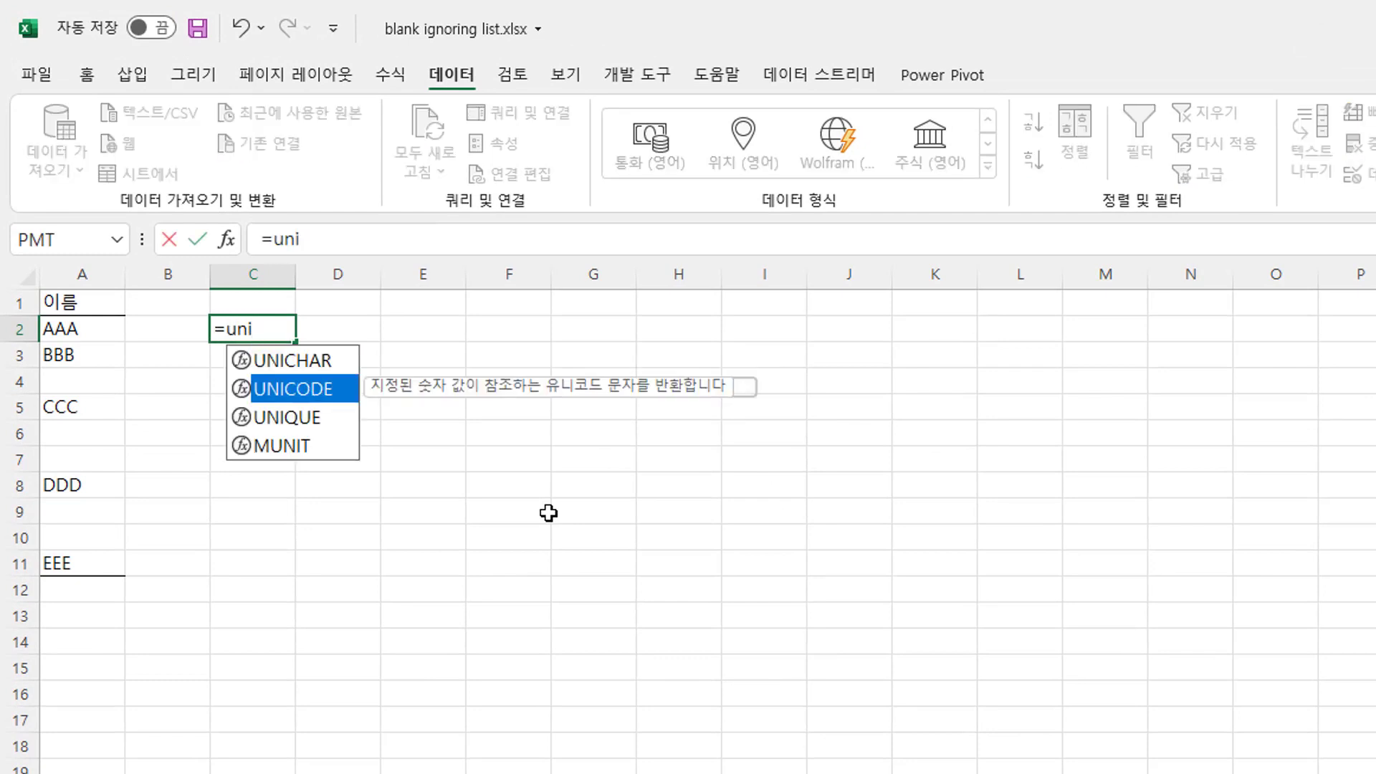
{"action": "key", "text": "Down"}
{"action": "key", "text": "Tab"}
{"action": "left_click_drag", "start_coordinate": [90, 337], "coordinate": [81, 563]}
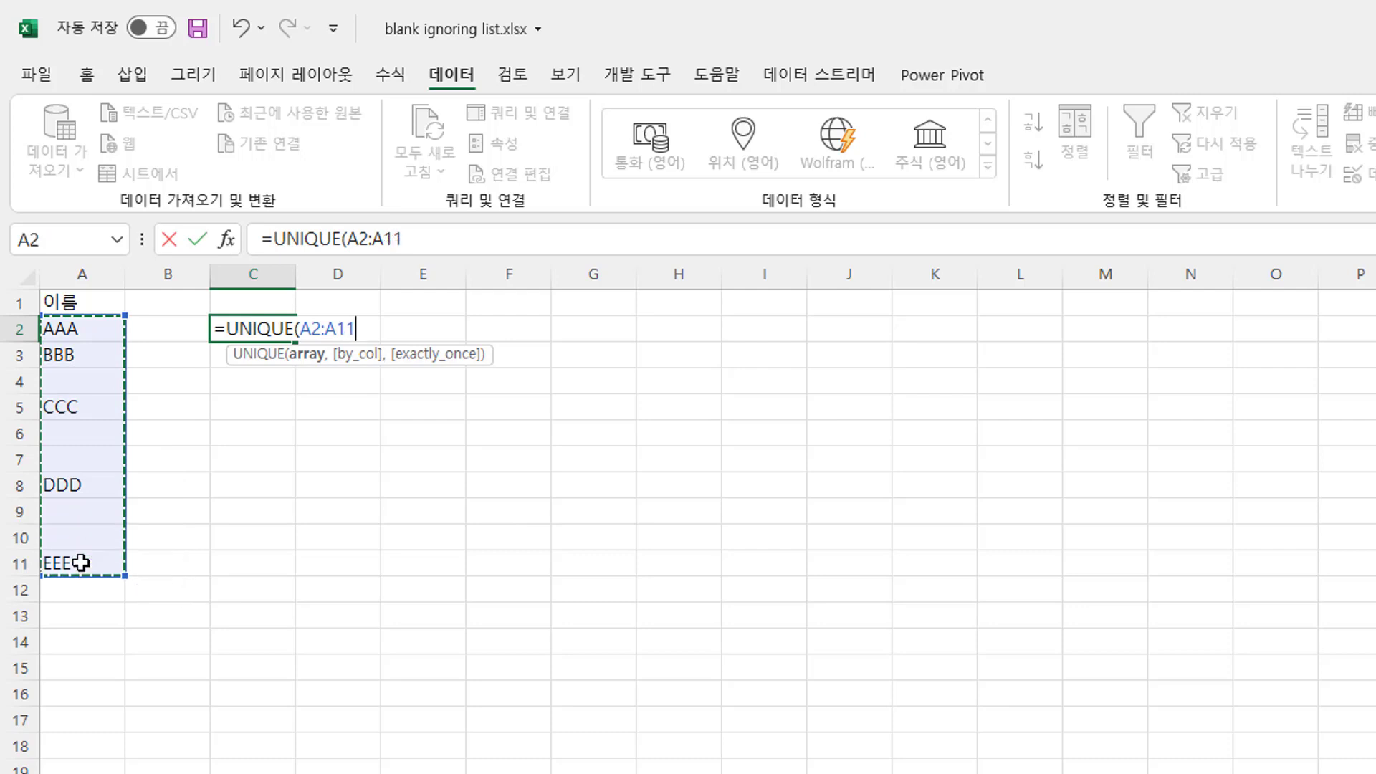
{"action": "key", "text": "Return"}
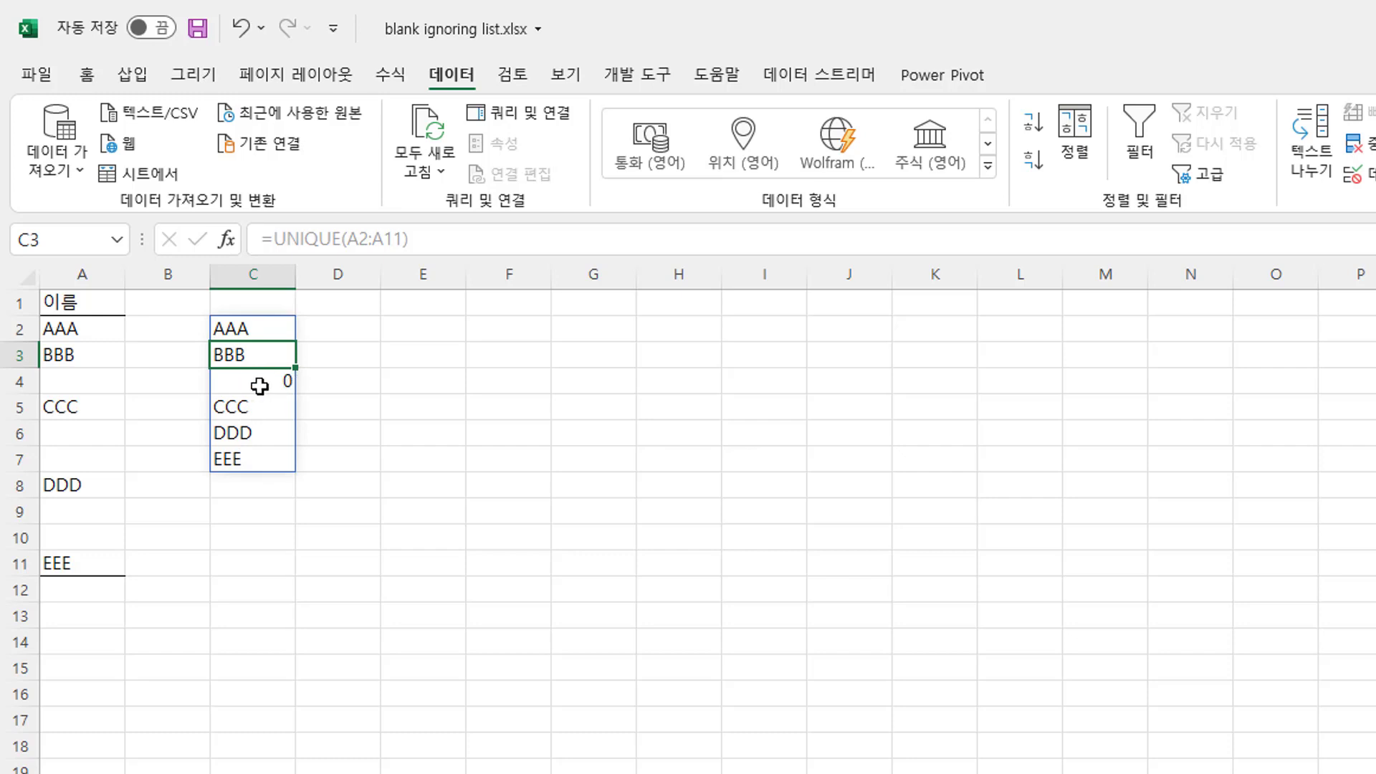
{"action": "left_click", "coordinate": [79, 388]}
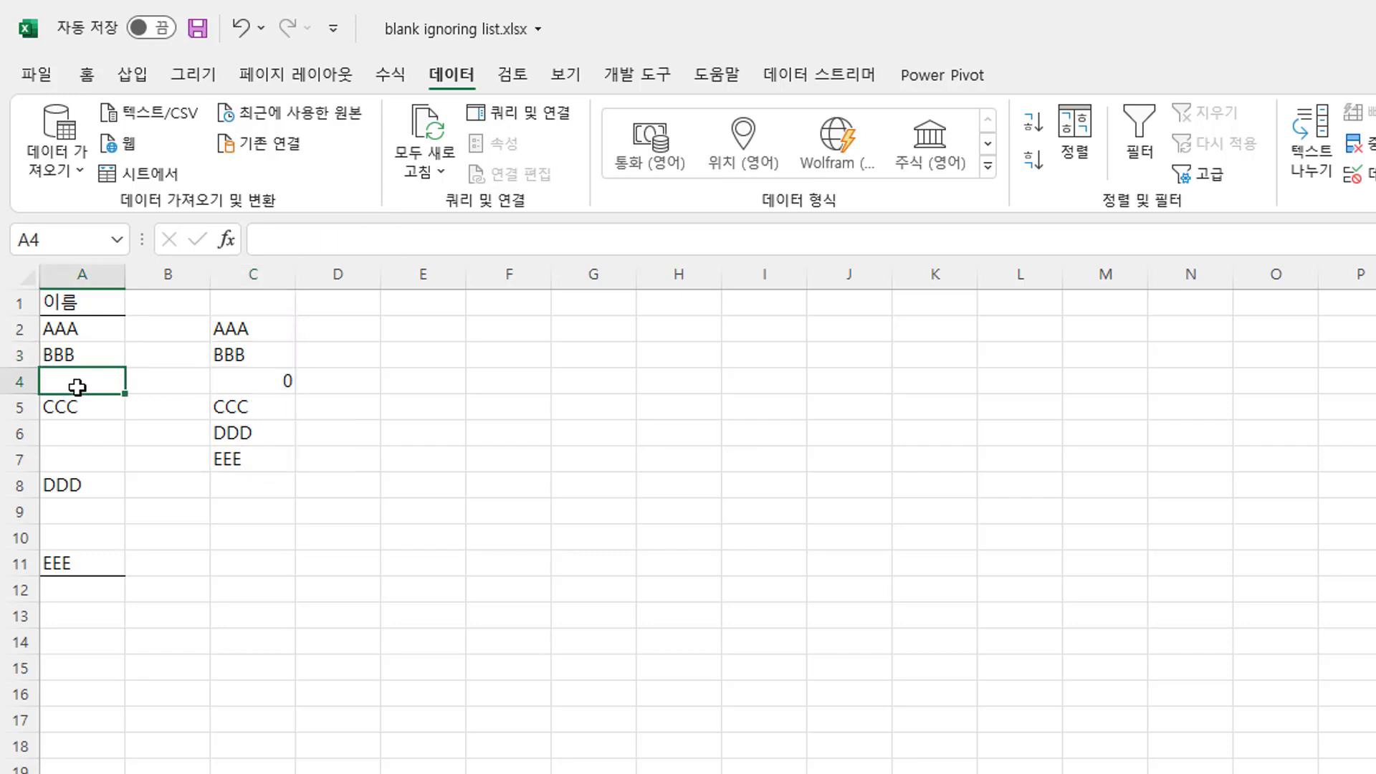
{"action": "left_click", "coordinate": [76, 432]}
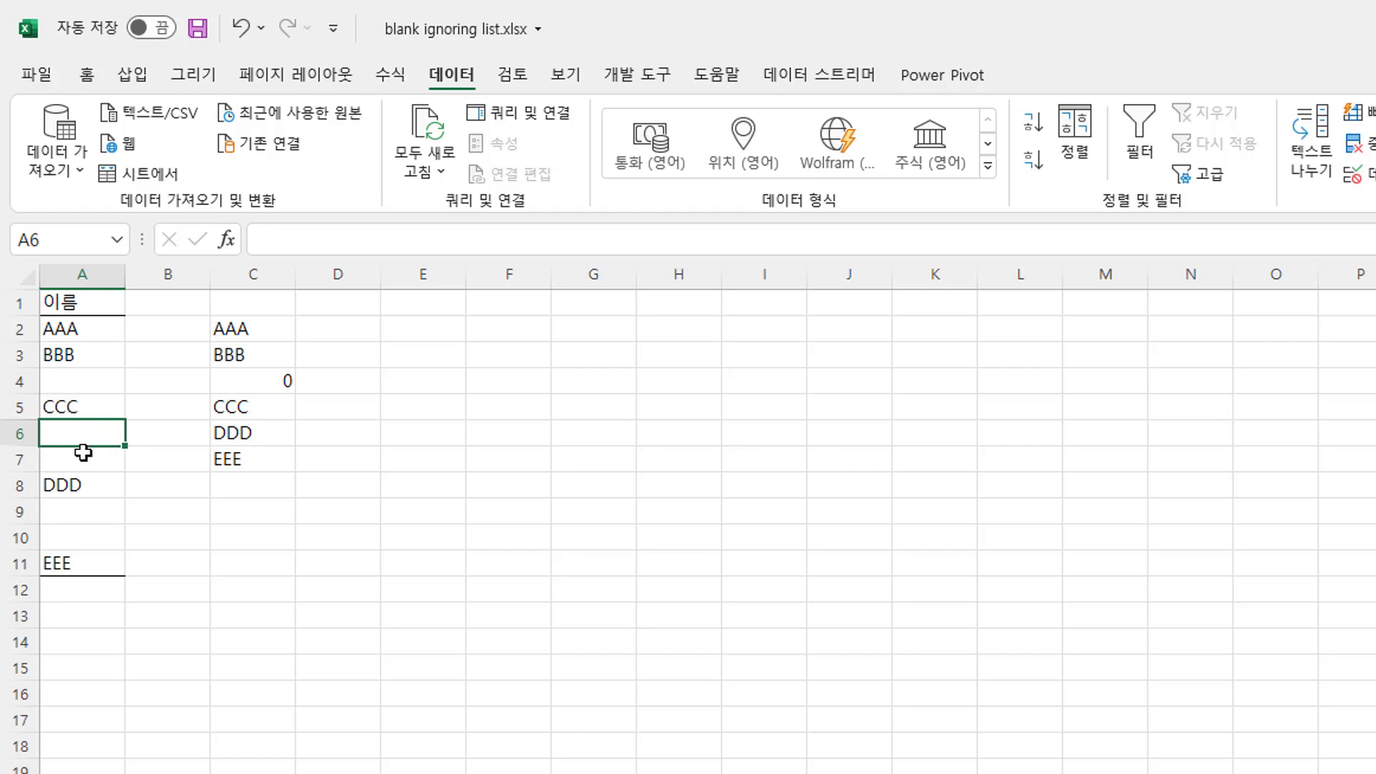
{"action": "left_click", "coordinate": [87, 382]}
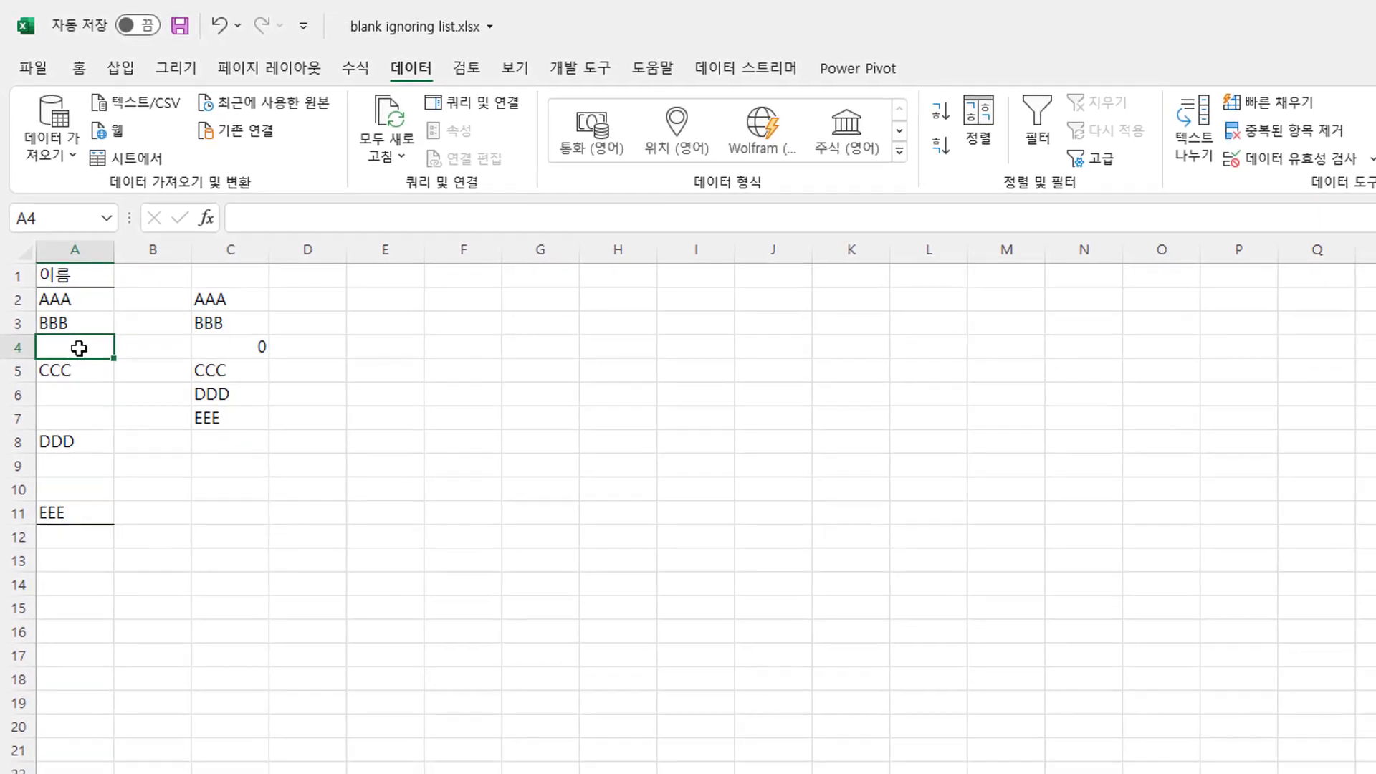
Step: Select all blank cells with Ctrl+G › 옵션 › 빈 셀 (Blanks), then deselect
{"action": "key", "text": "ctrl+g"}
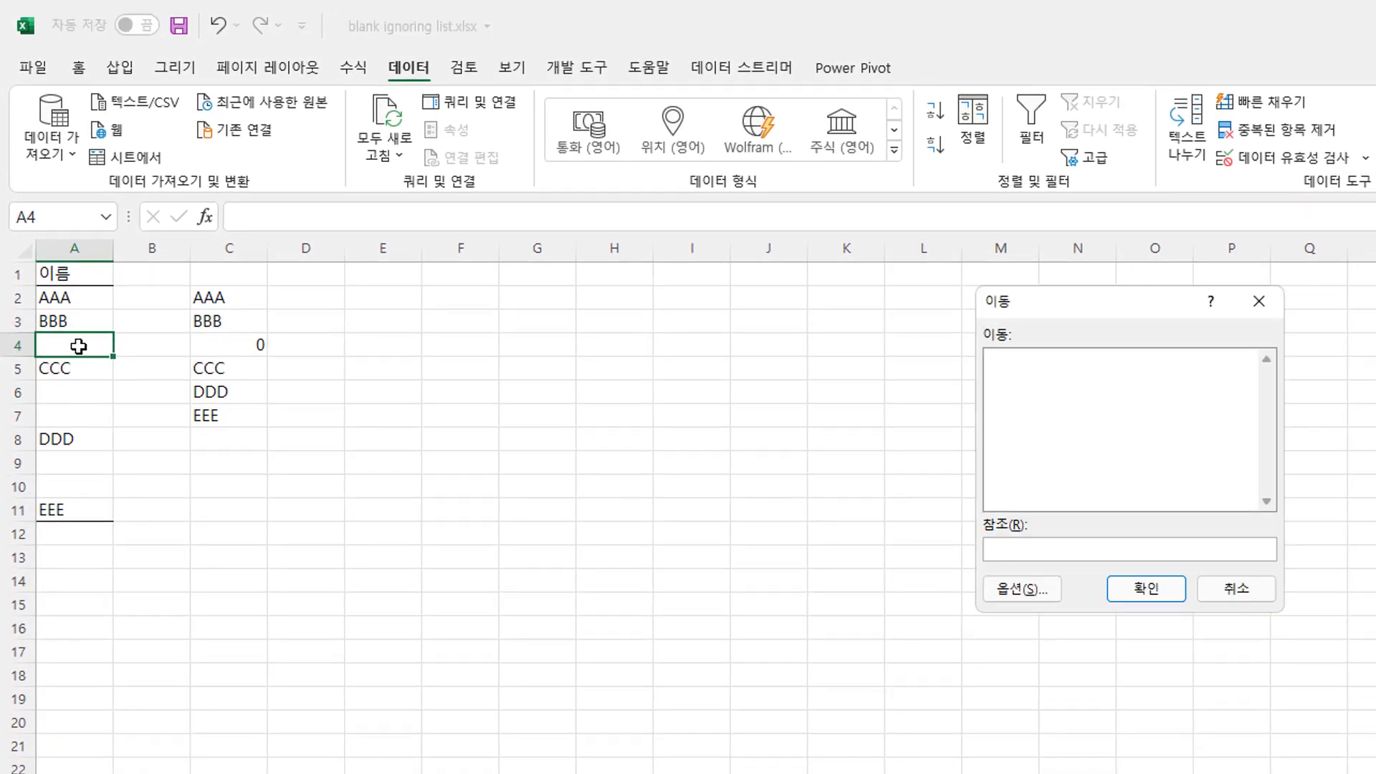
{"action": "left_click", "coordinate": [1234, 595]}
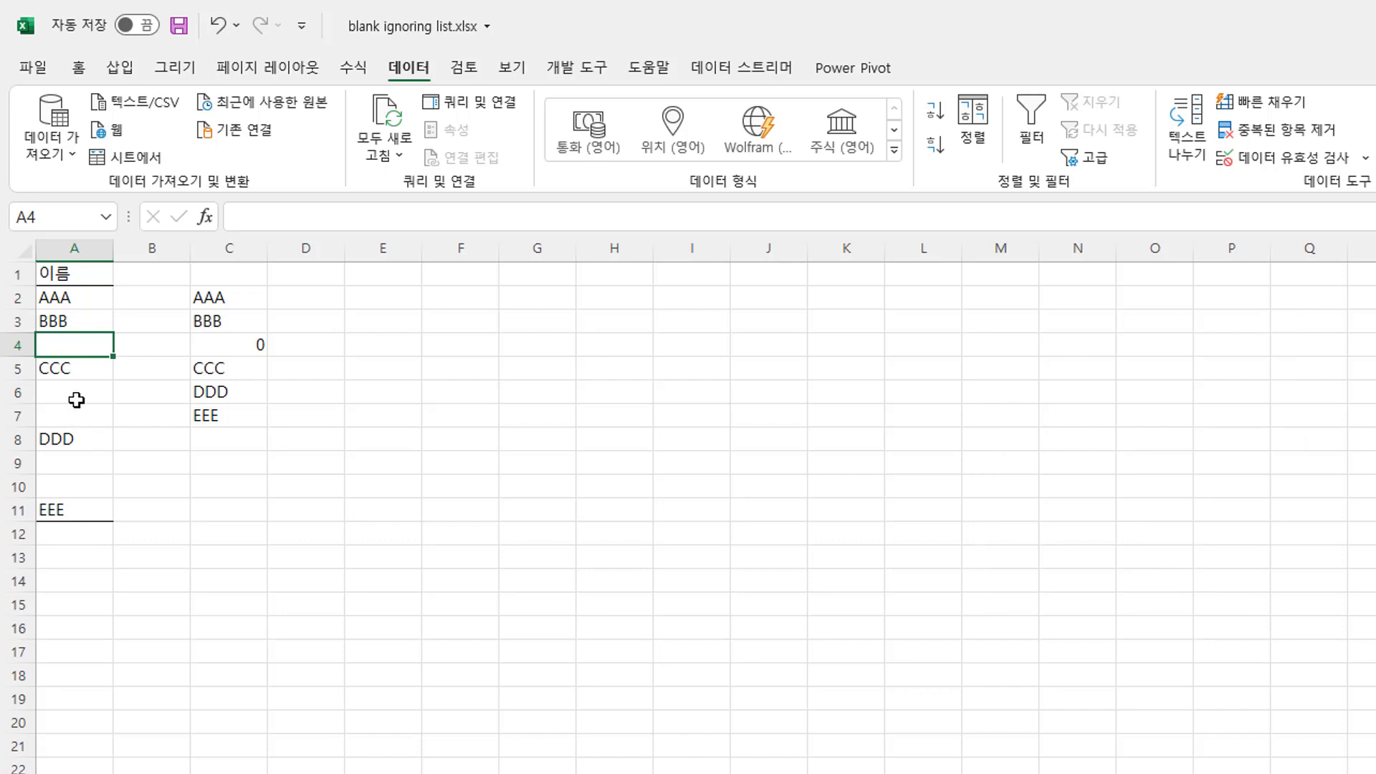
{"action": "key", "text": "ctrl+g"}
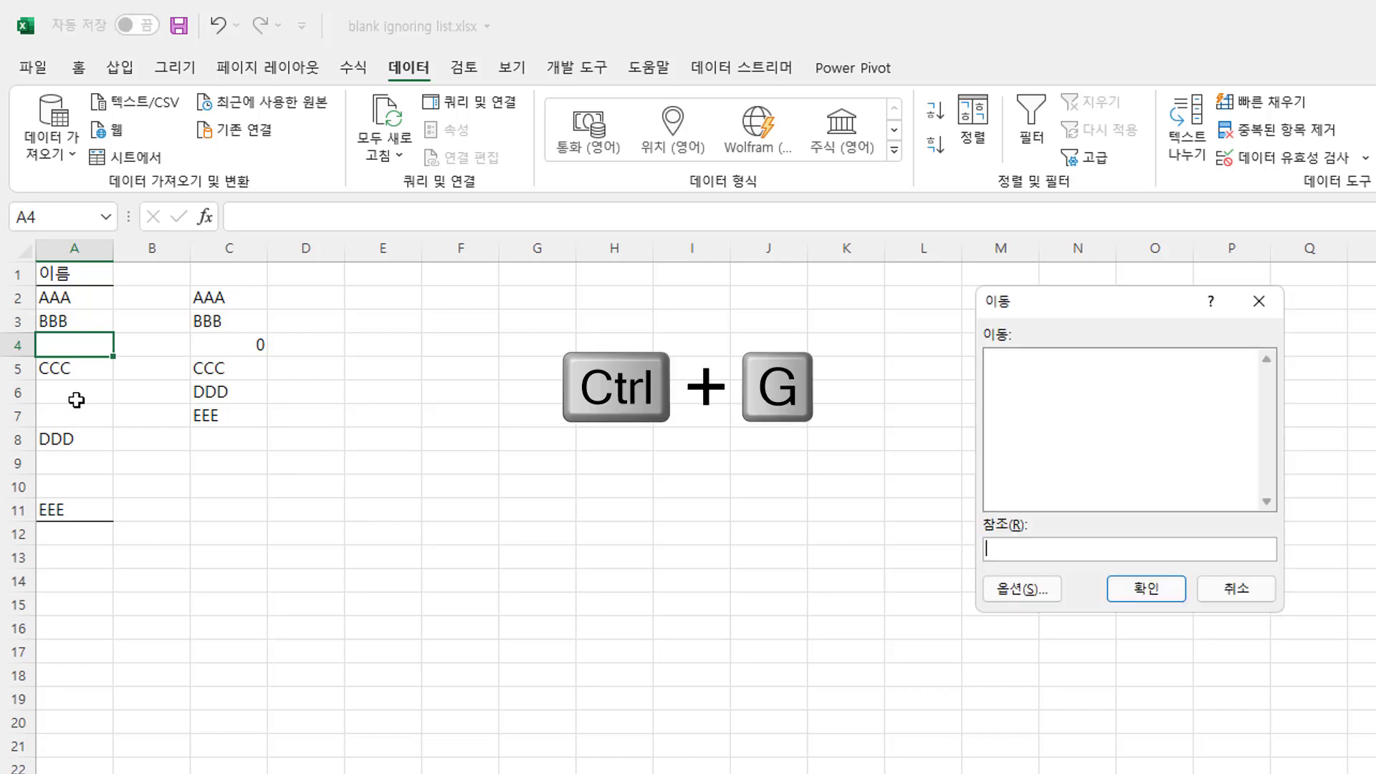
{"action": "left_click", "coordinate": [1030, 589]}
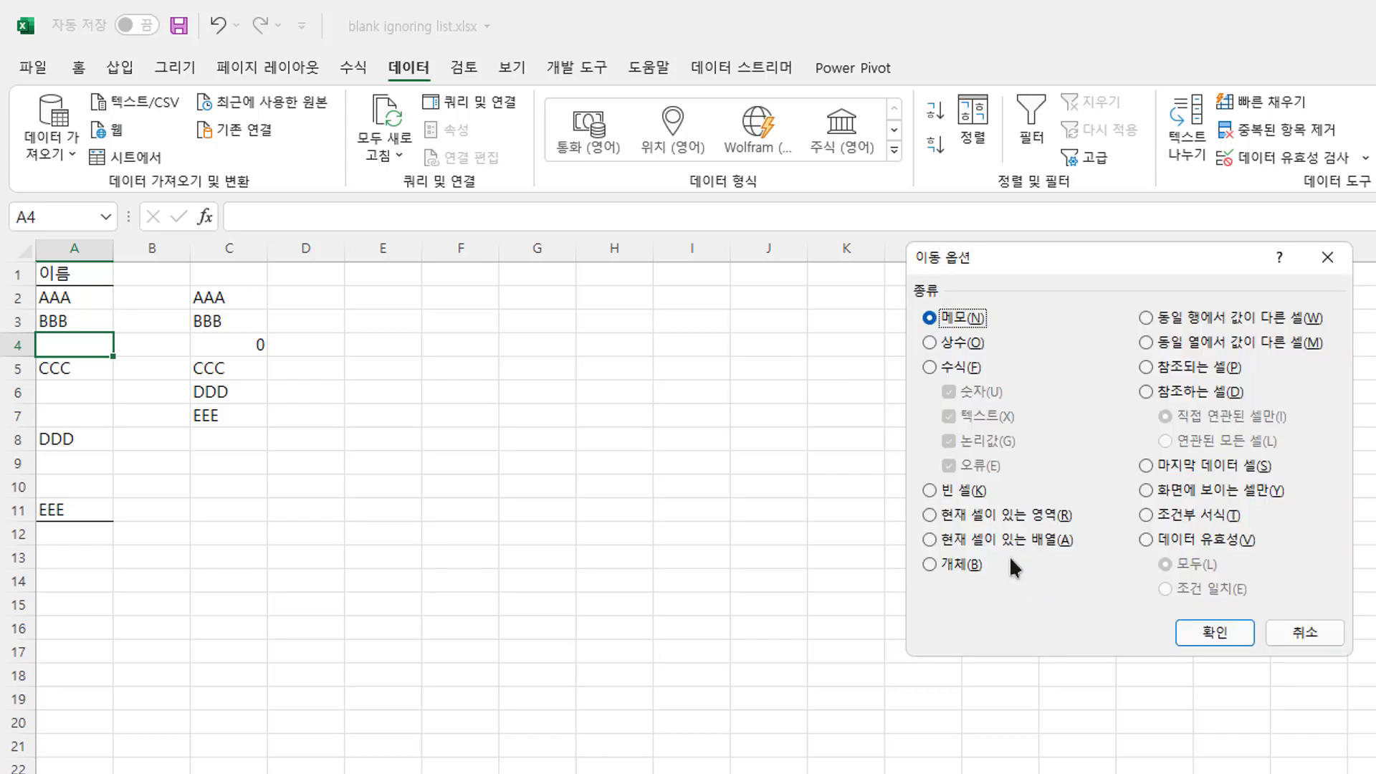
{"action": "left_click", "coordinate": [929, 490]}
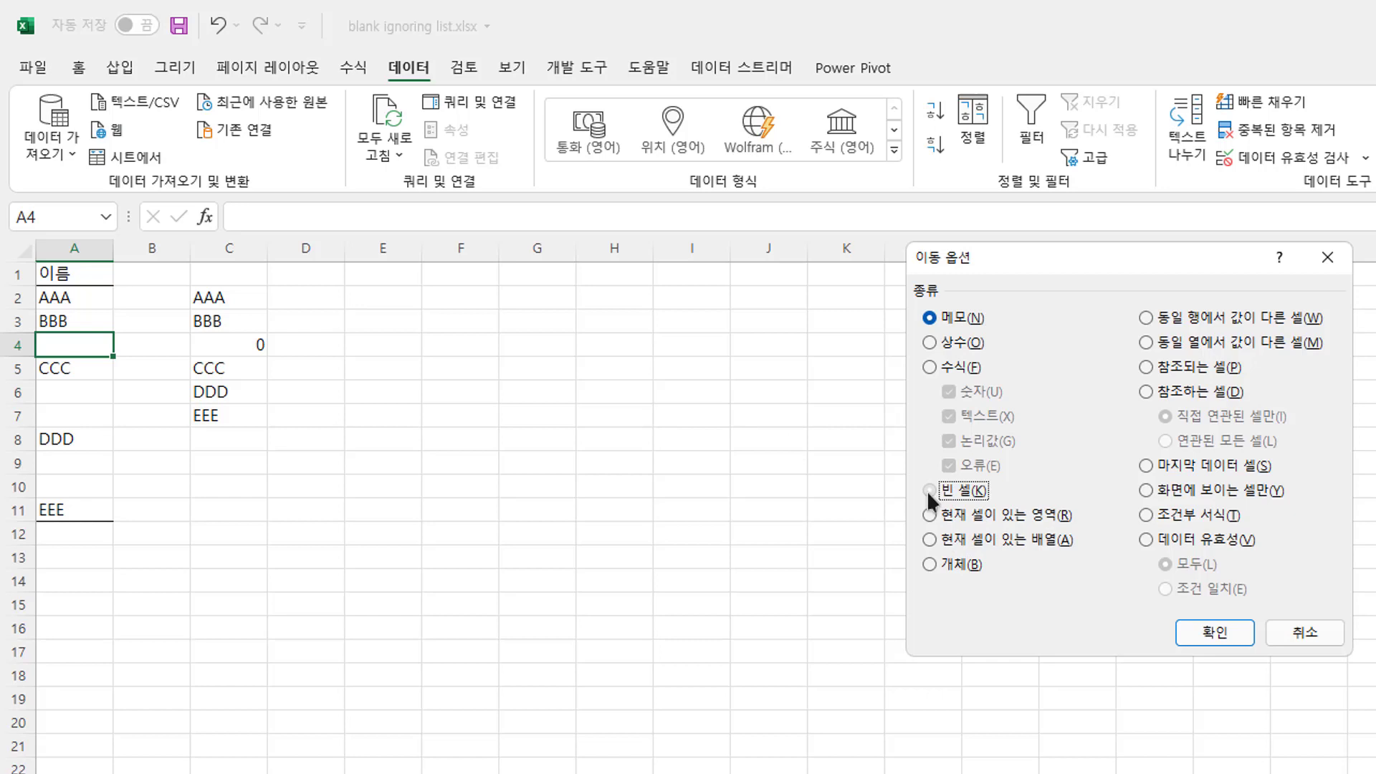
{"action": "left_click", "coordinate": [1215, 633]}
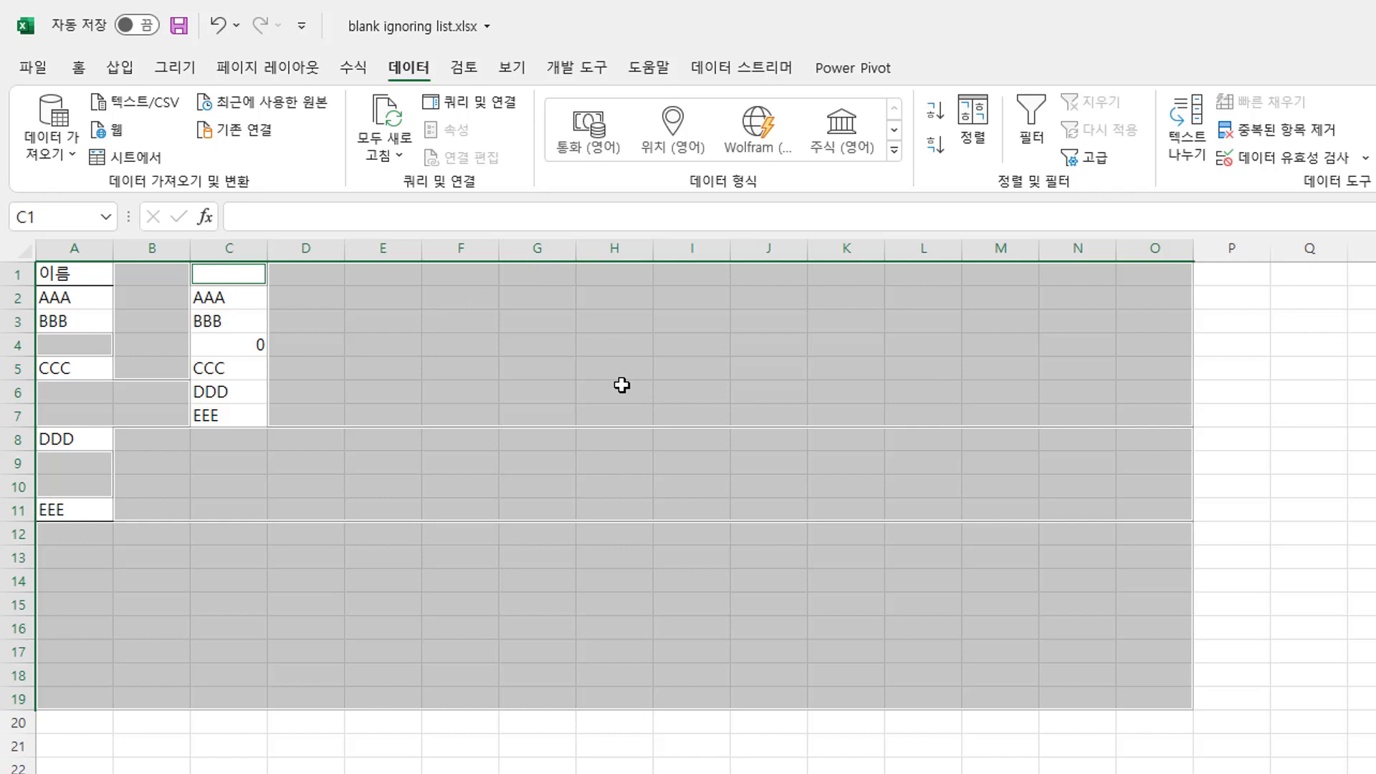
{"action": "left_click", "coordinate": [390, 347]}
Step: Select A2:A11 and use F5 › 옵션 › 빈 셀 to pick only its blanks
{"action": "left_click_drag", "start_coordinate": [86, 296], "coordinate": [81, 504]}
{"action": "key", "text": "F5"}
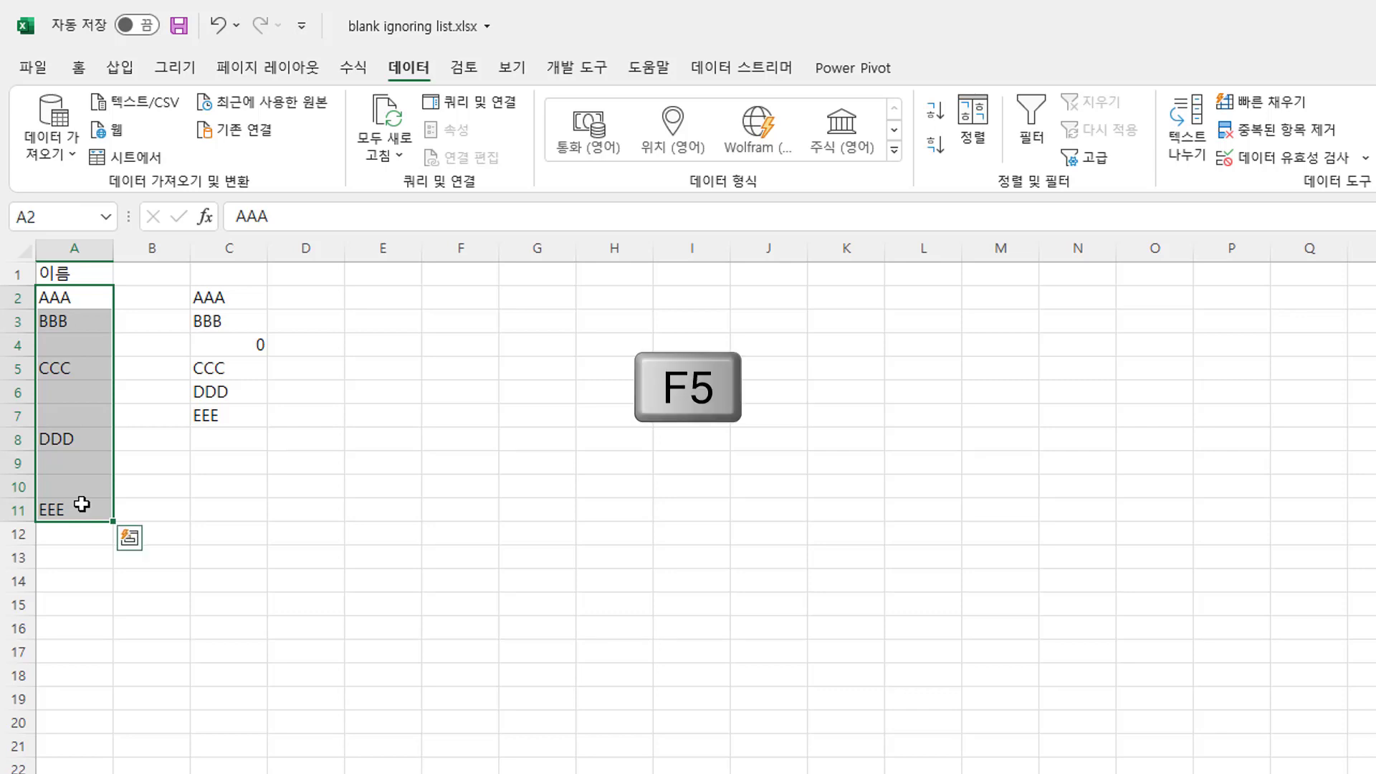
{"action": "left_click", "coordinate": [1002, 585]}
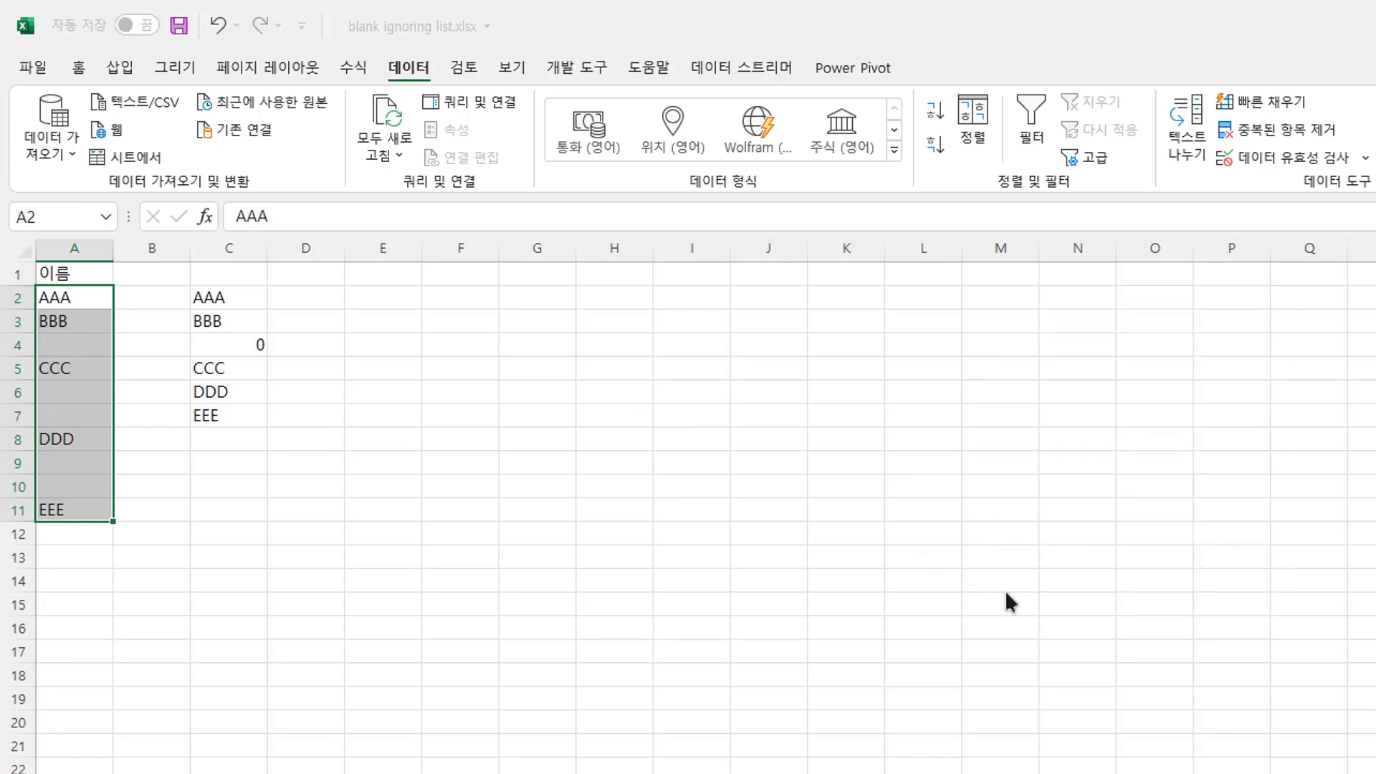
{"action": "left_click", "coordinate": [932, 492]}
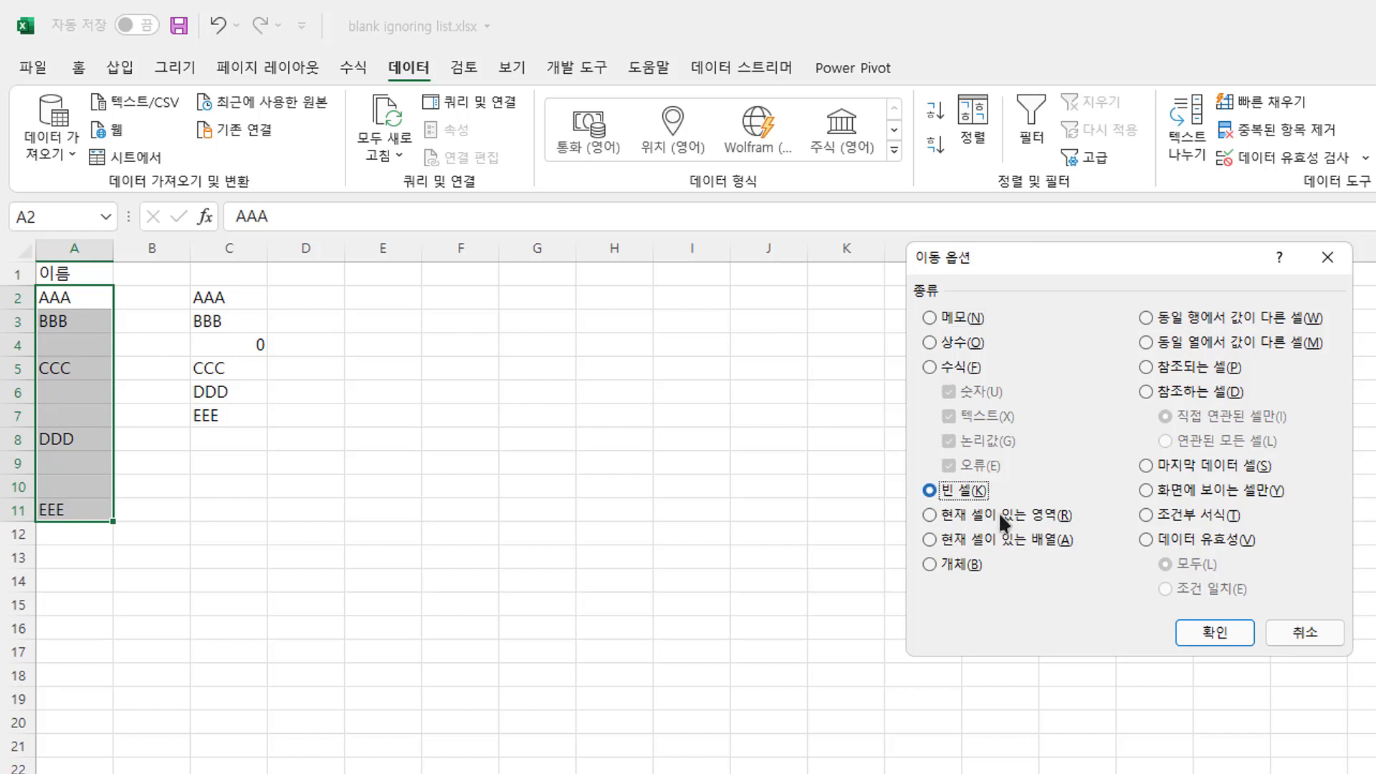
{"action": "left_click", "coordinate": [1215, 632]}
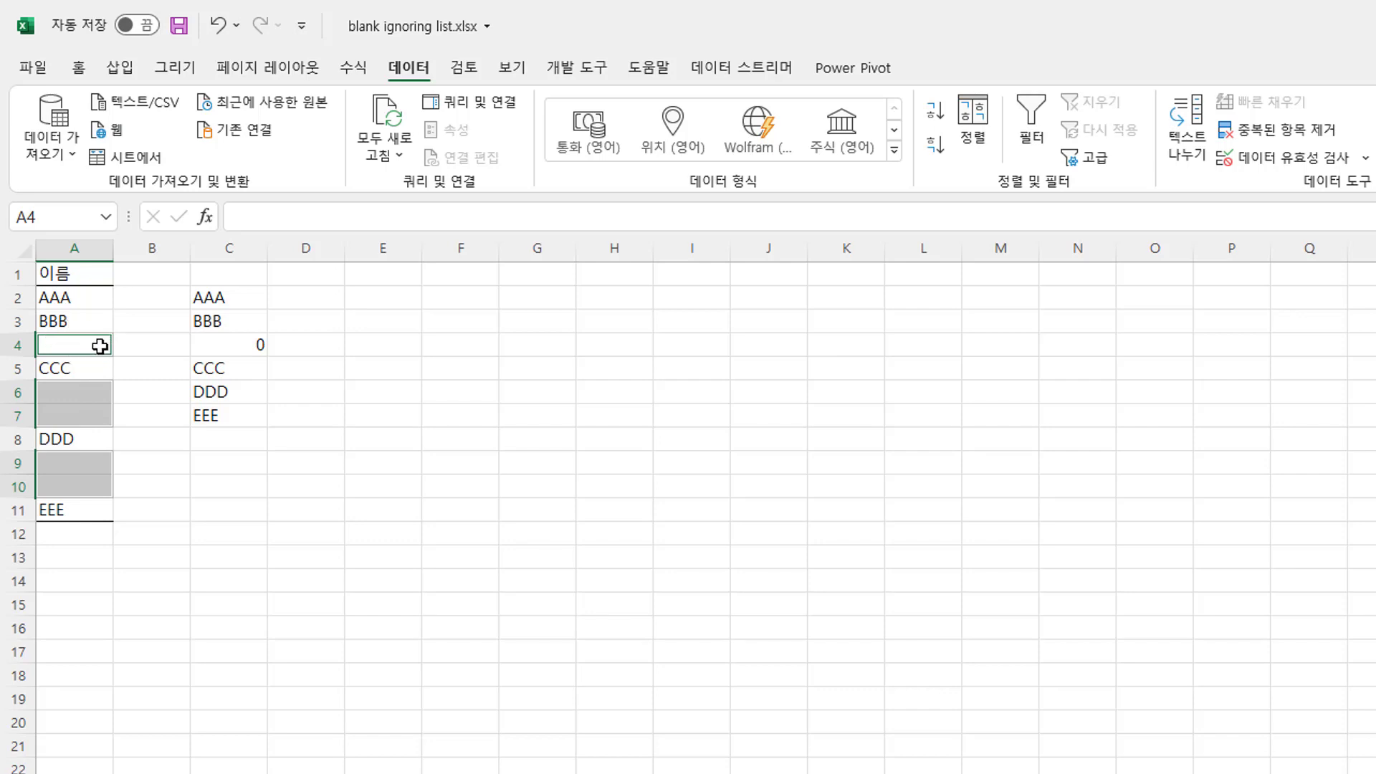
Step: Fill the selected blanks with =A3, the cell above, using Ctrl+Enter
{"action": "type", "text": "="}
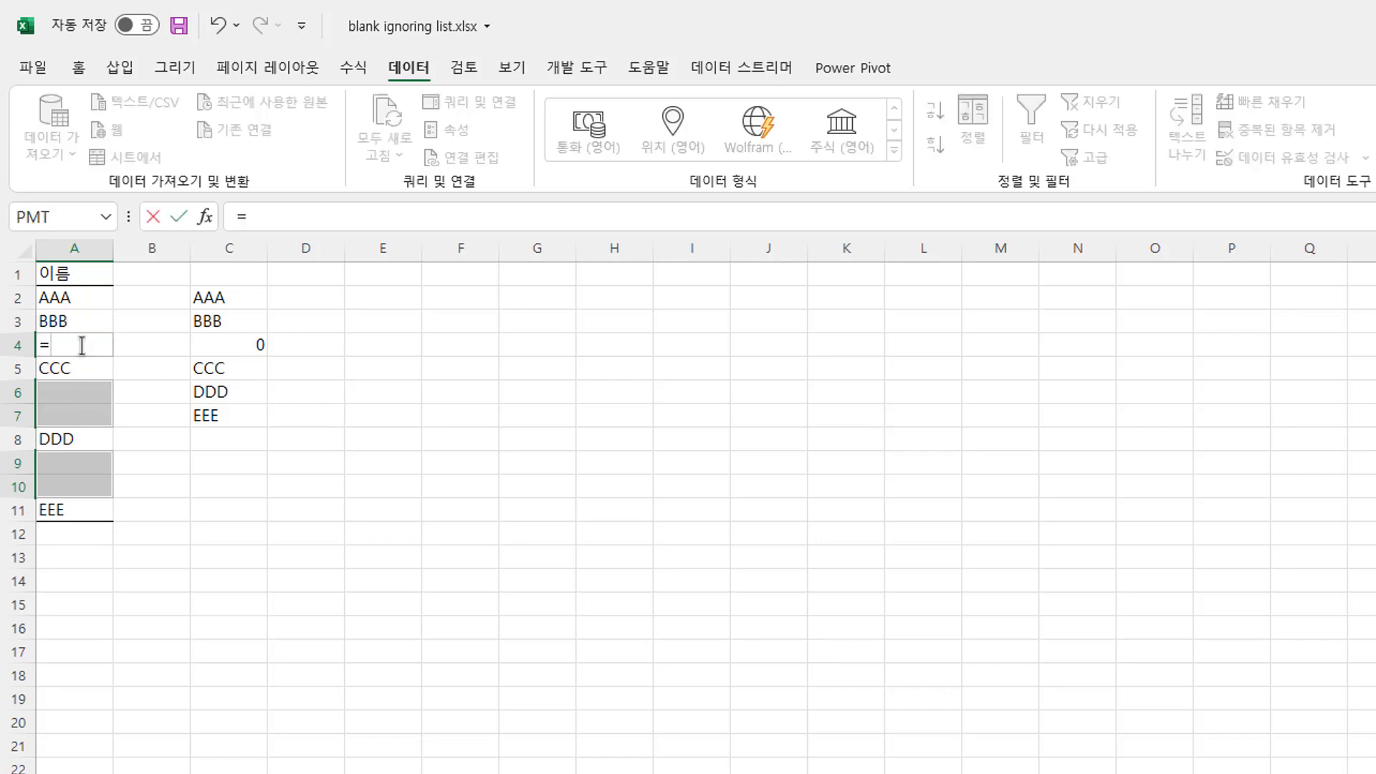
{"action": "left_click", "coordinate": [66, 326]}
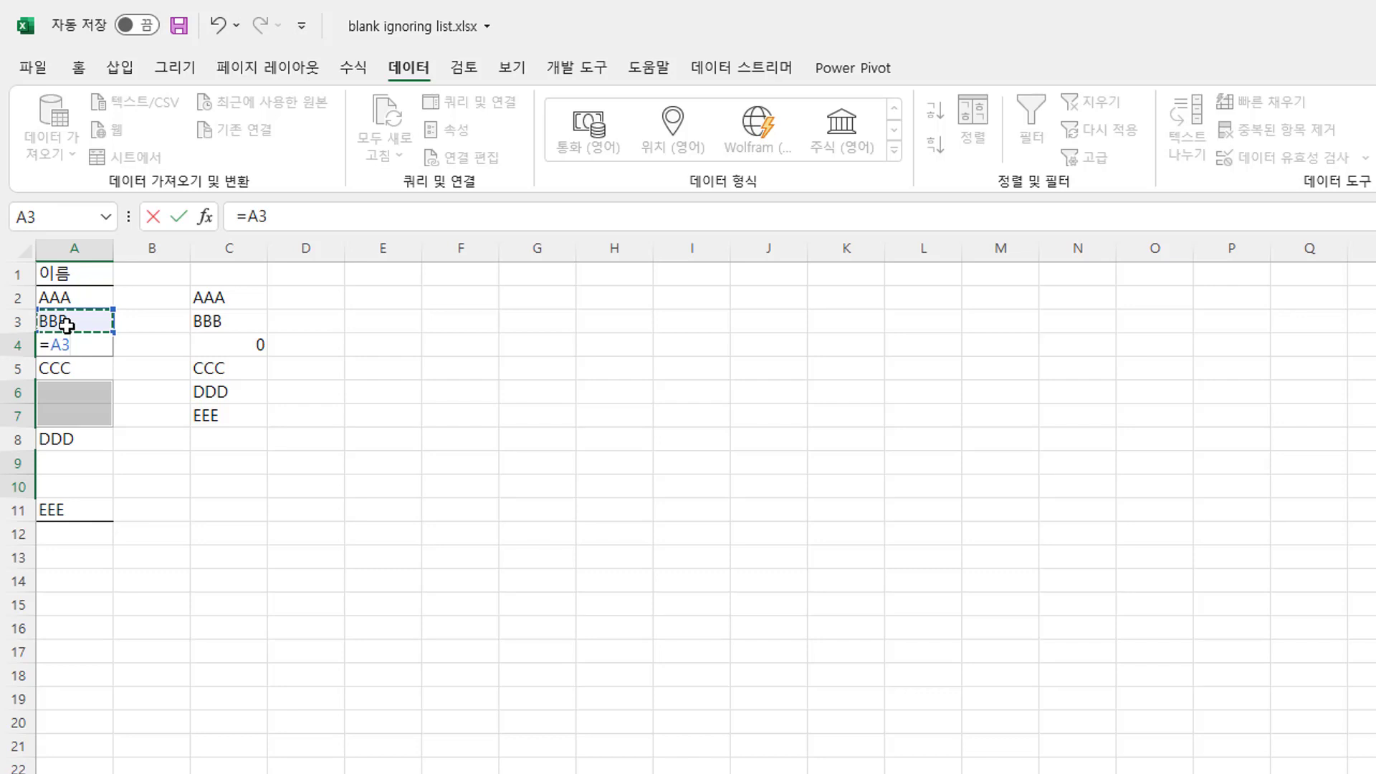
{"action": "key", "text": "ctrl+Return"}
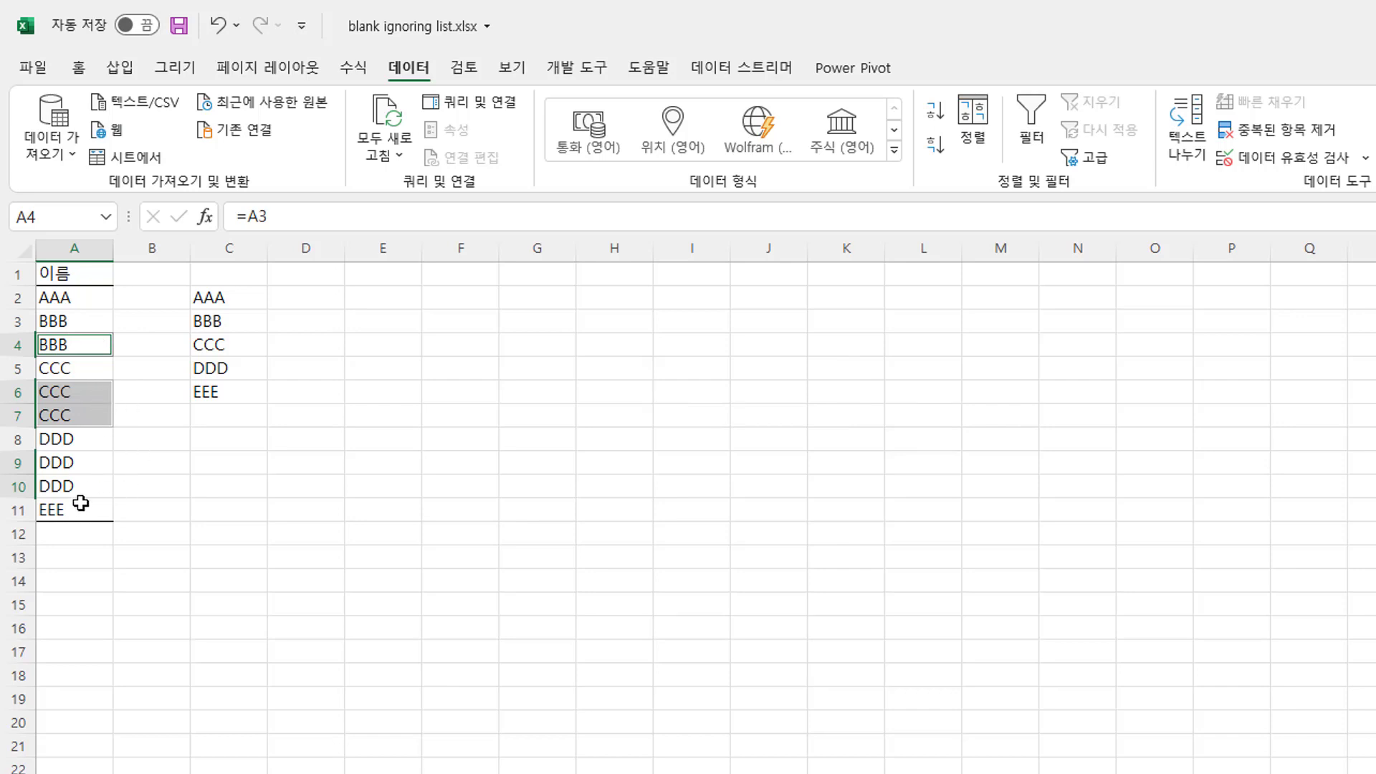
{"action": "left_click", "coordinate": [235, 304]}
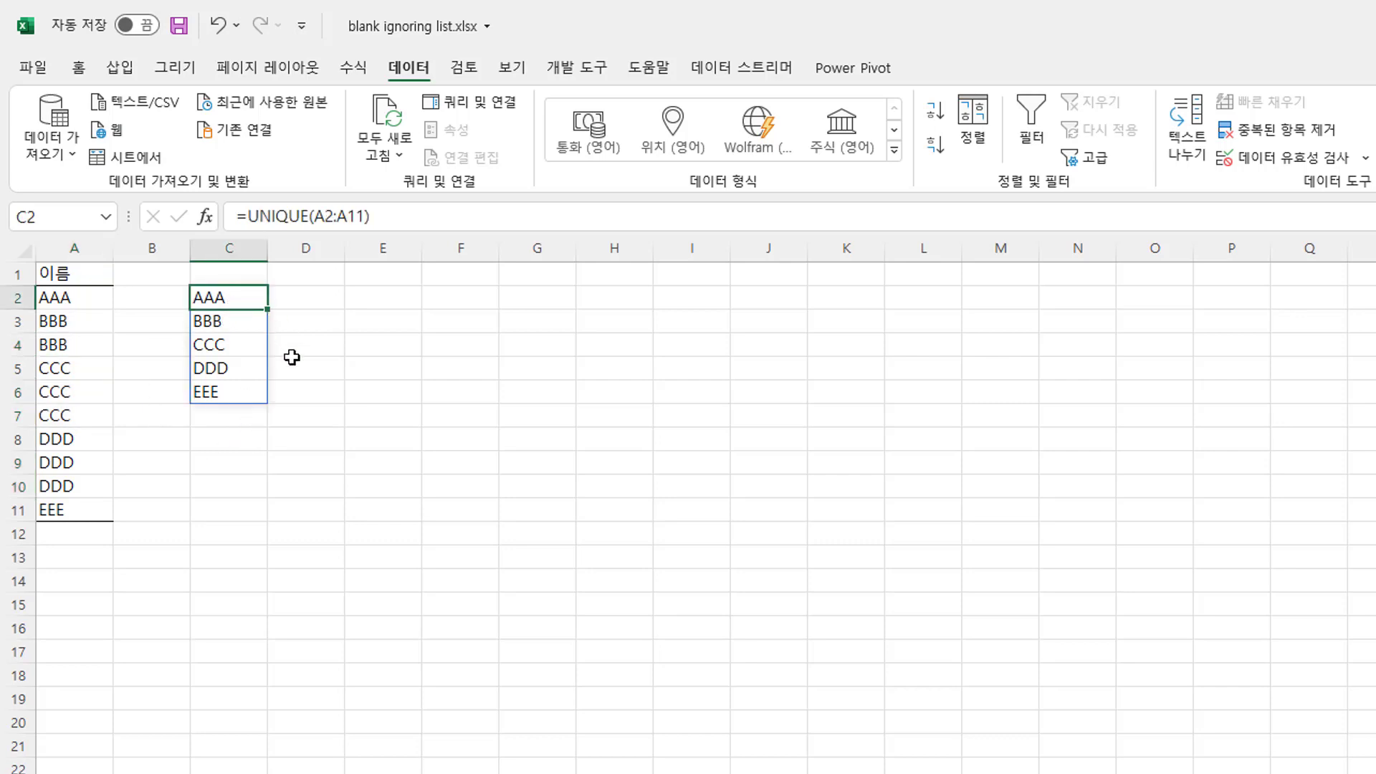
Step: Check the previously blank cells in column A one by one, including A4, A6 and A7
{"action": "left_click", "coordinate": [75, 349]}
{"action": "left_click", "coordinate": [77, 391]}
{"action": "left_click", "coordinate": [76, 413]}
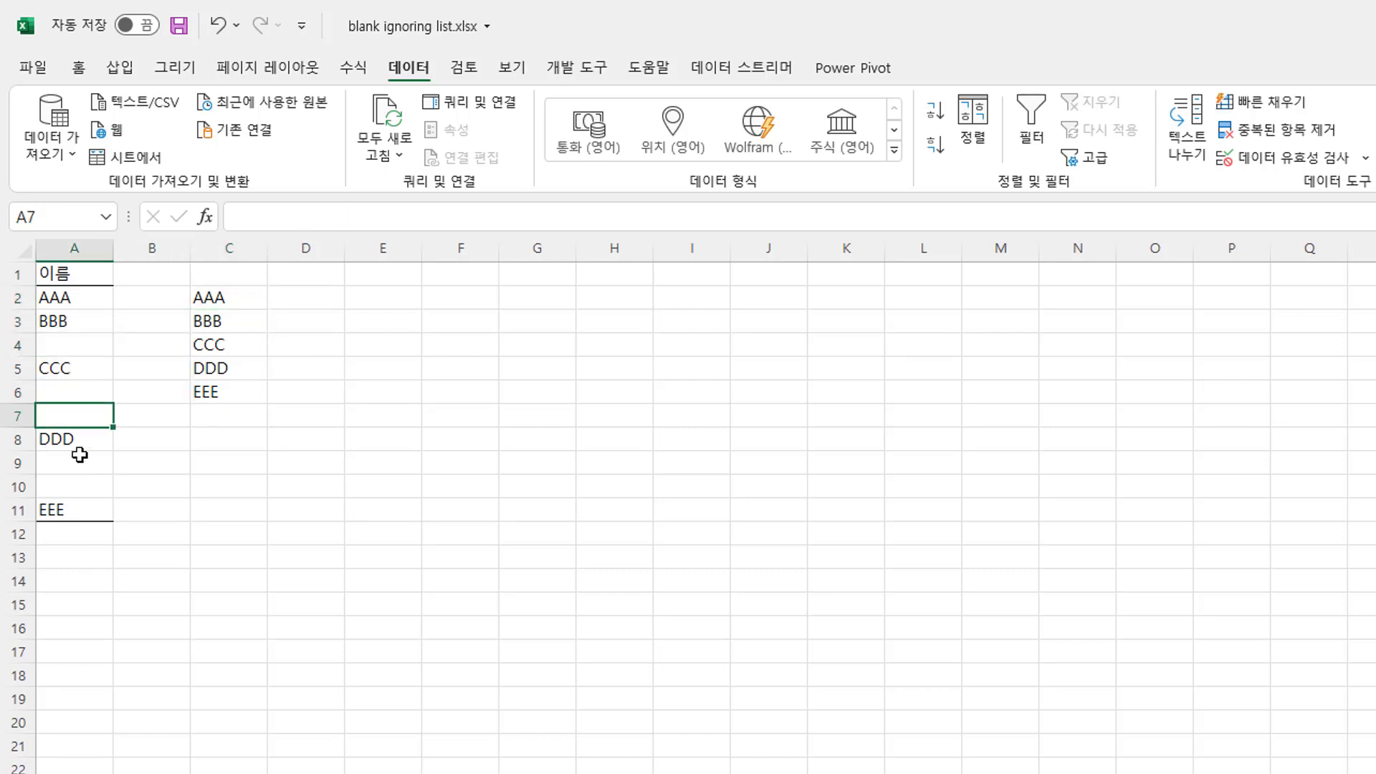
{"action": "left_click", "coordinate": [80, 459]}
{"action": "left_click", "coordinate": [82, 486]}
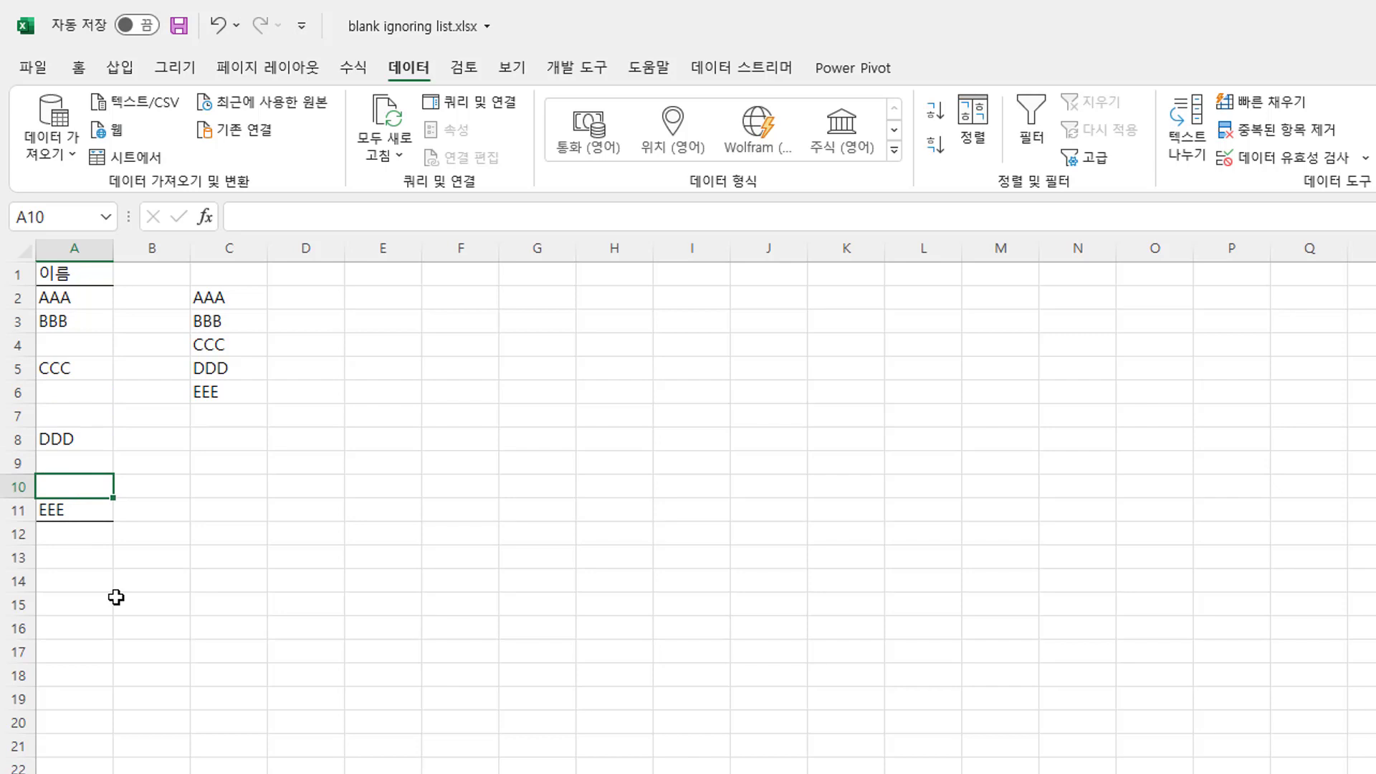
{"action": "left_click", "coordinate": [75, 341]}
{"action": "left_click", "coordinate": [83, 390]}
{"action": "left_click", "coordinate": [83, 415]}
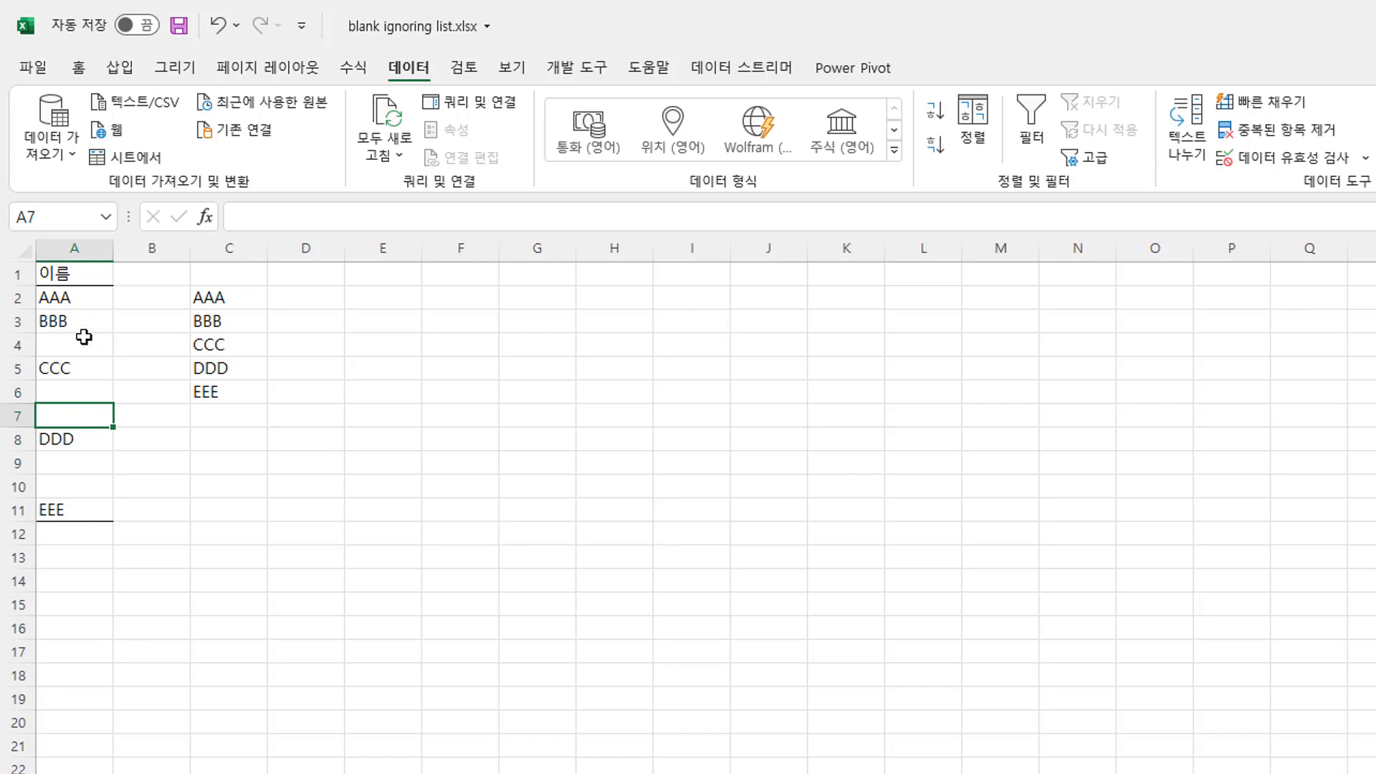
Step: Inspect the fill formulas down column A and the UNIQUE formula in C2
{"action": "left_click", "coordinate": [81, 345]}
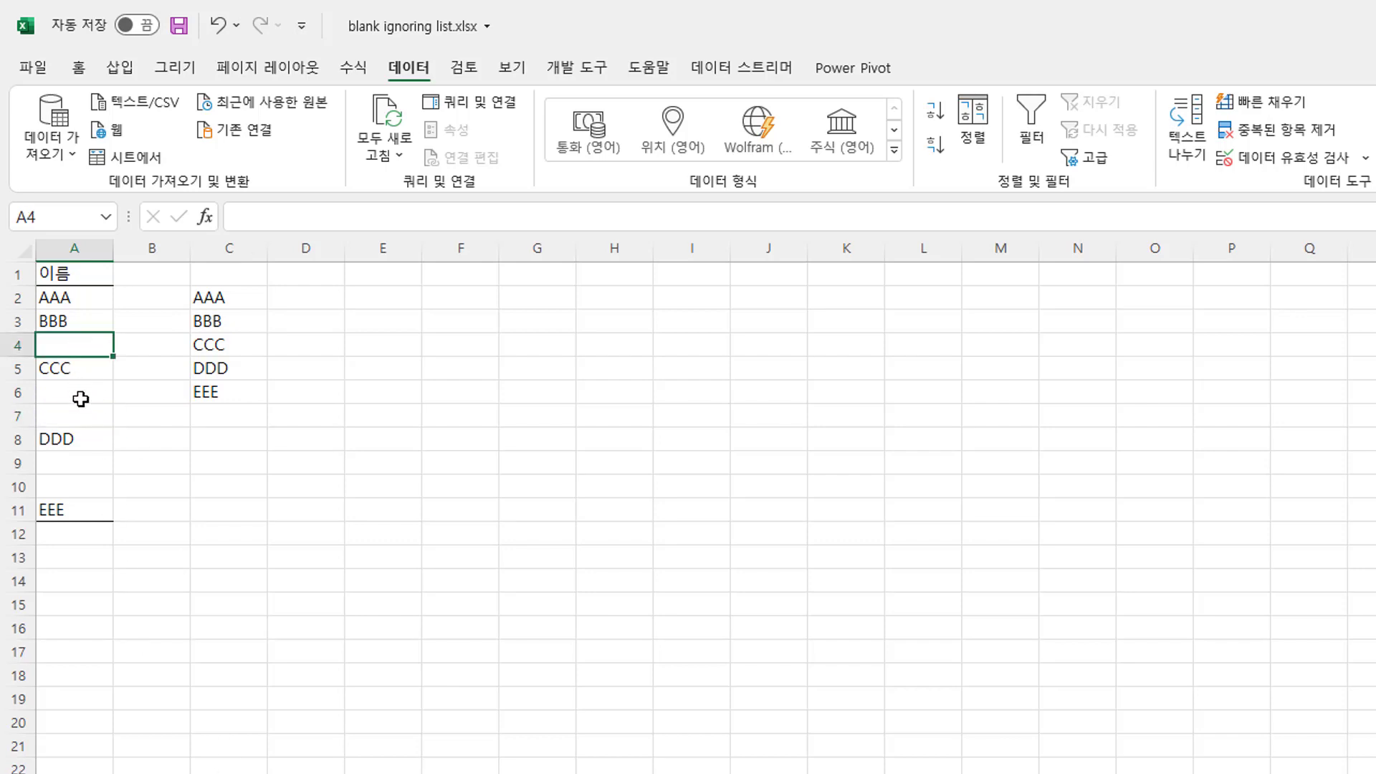
{"action": "left_click", "coordinate": [80, 393]}
{"action": "left_click", "coordinate": [83, 415]}
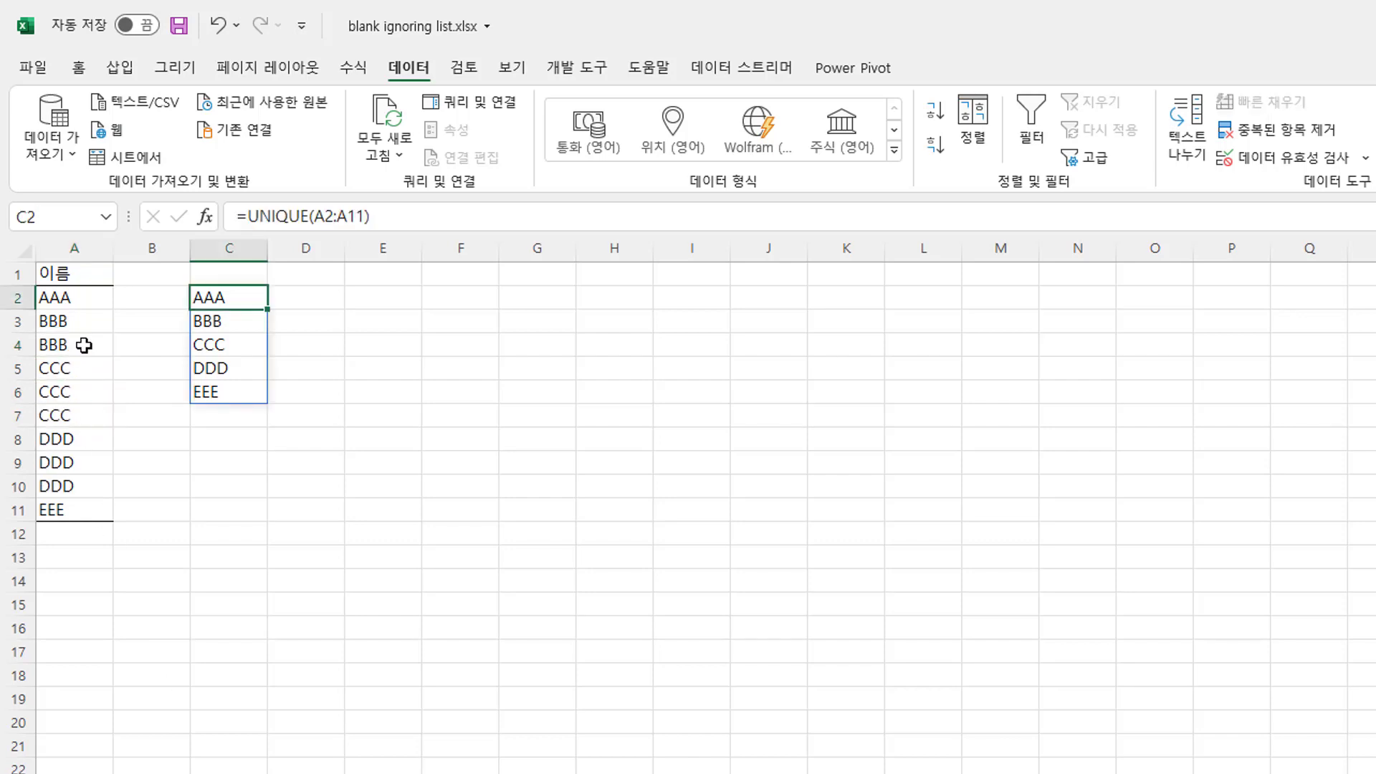
{"action": "left_click", "coordinate": [84, 344]}
{"action": "left_click", "coordinate": [84, 391]}
{"action": "left_click", "coordinate": [84, 416]}
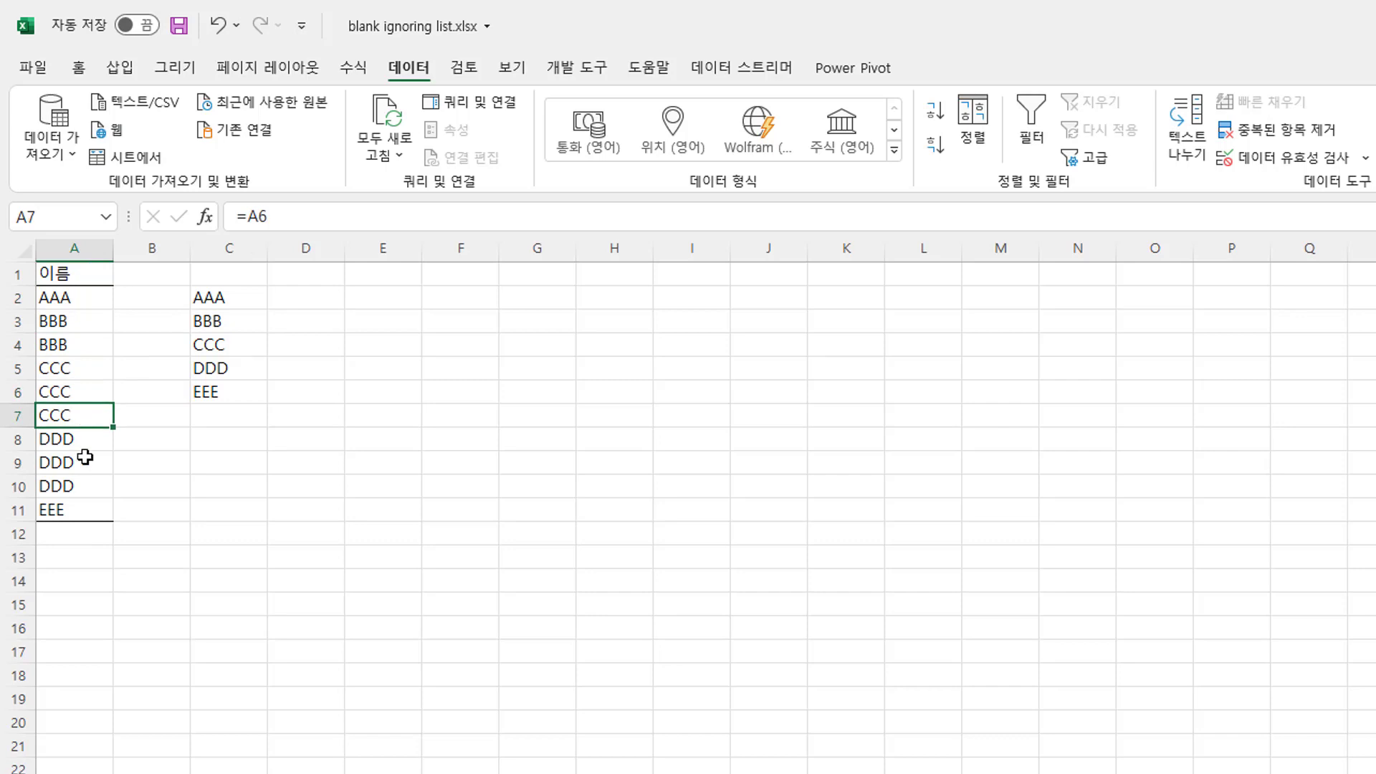
{"action": "left_click", "coordinate": [85, 463]}
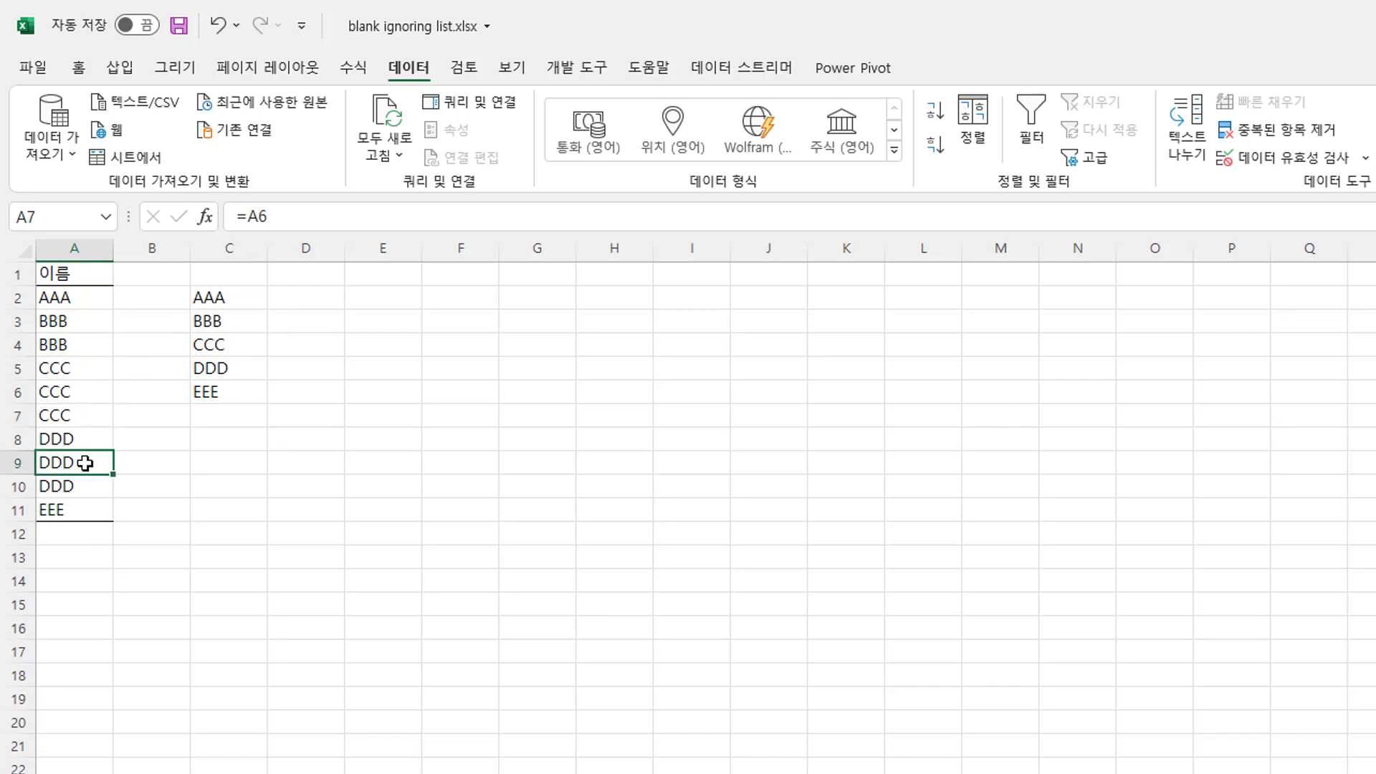
{"action": "left_click", "coordinate": [223, 301]}
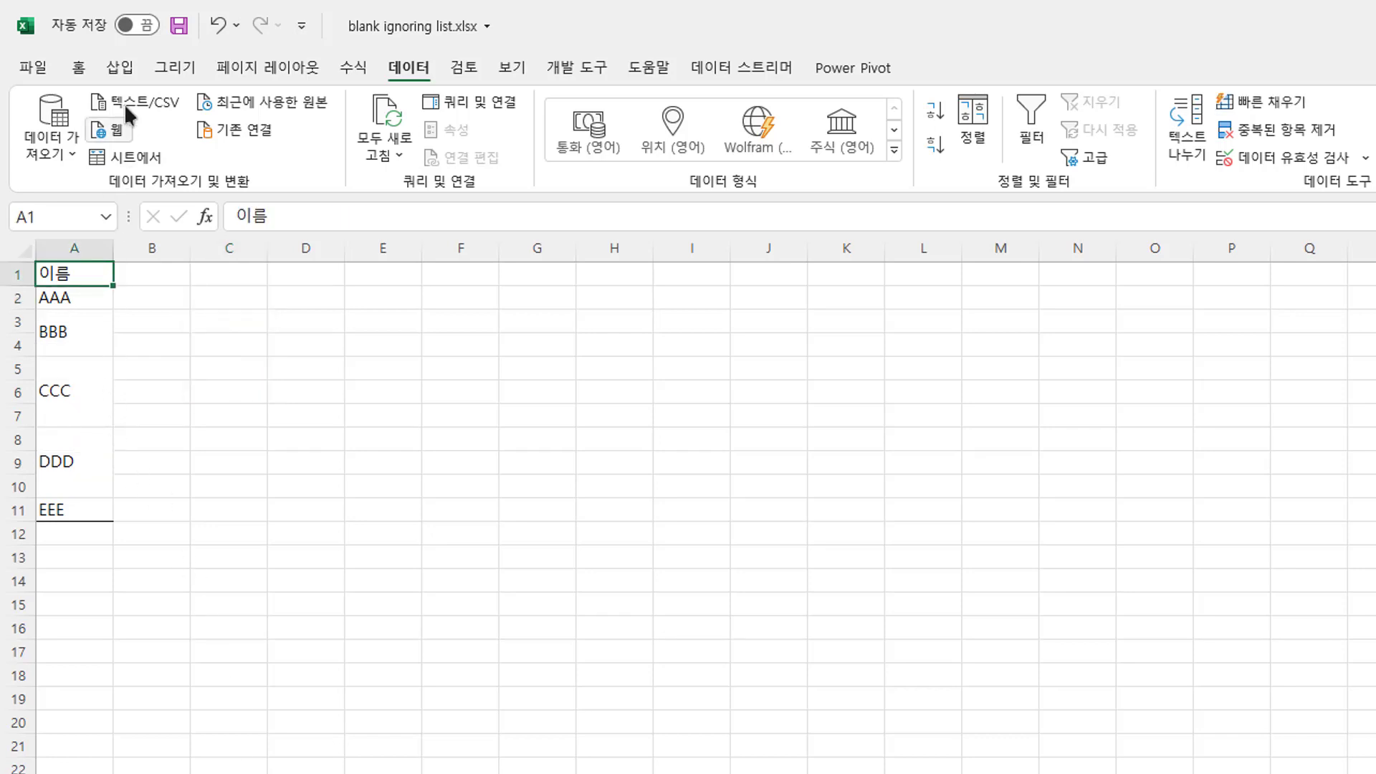
Step: Show the Home tab tools and select the merged BBB and CCC blocks in column A
{"action": "left_click", "coordinate": [79, 68]}
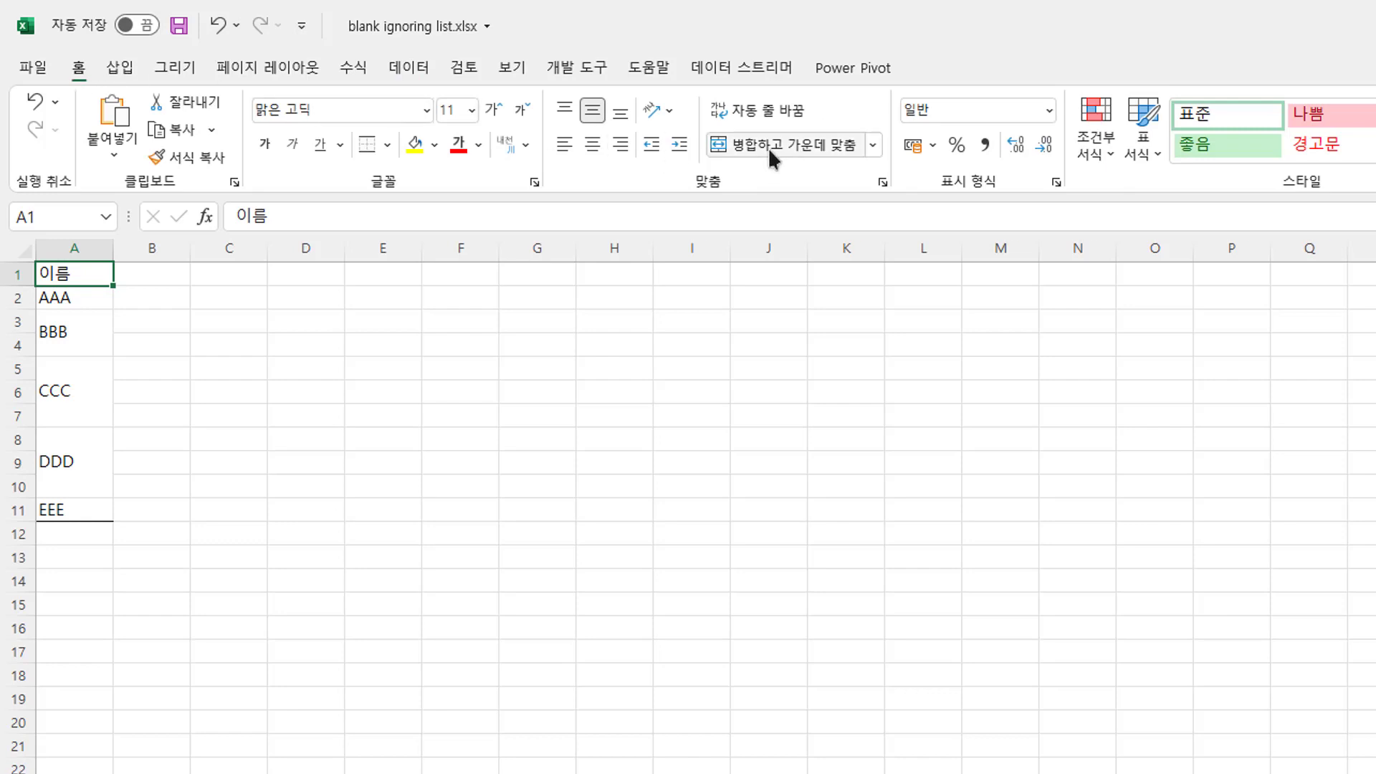
{"action": "left_click", "coordinate": [106, 297]}
{"action": "left_click", "coordinate": [97, 337]}
{"action": "left_click", "coordinate": [92, 378]}
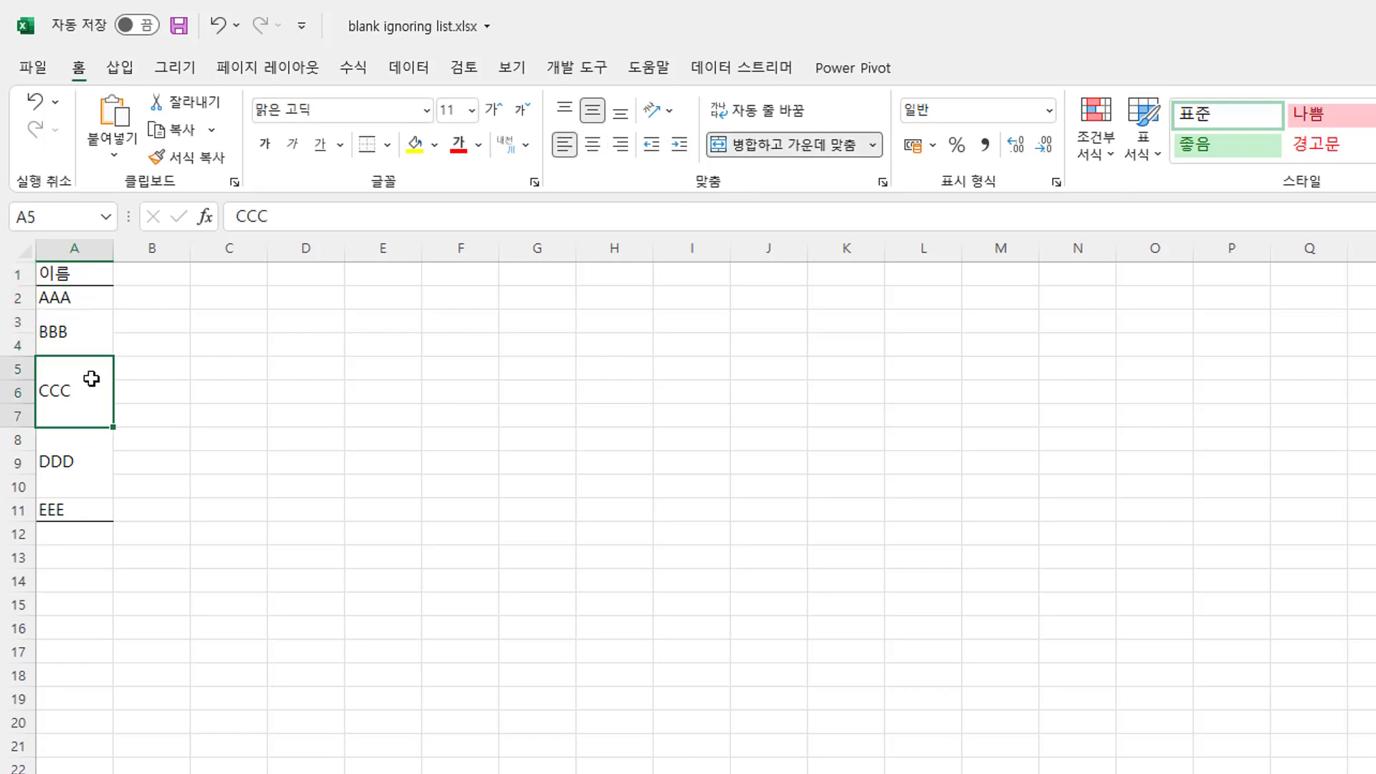
{"action": "left_click", "coordinate": [78, 466]}
Step: Step through each merged name block, including DDD, EEE in A11, and BBB again
{"action": "left_click", "coordinate": [78, 511]}
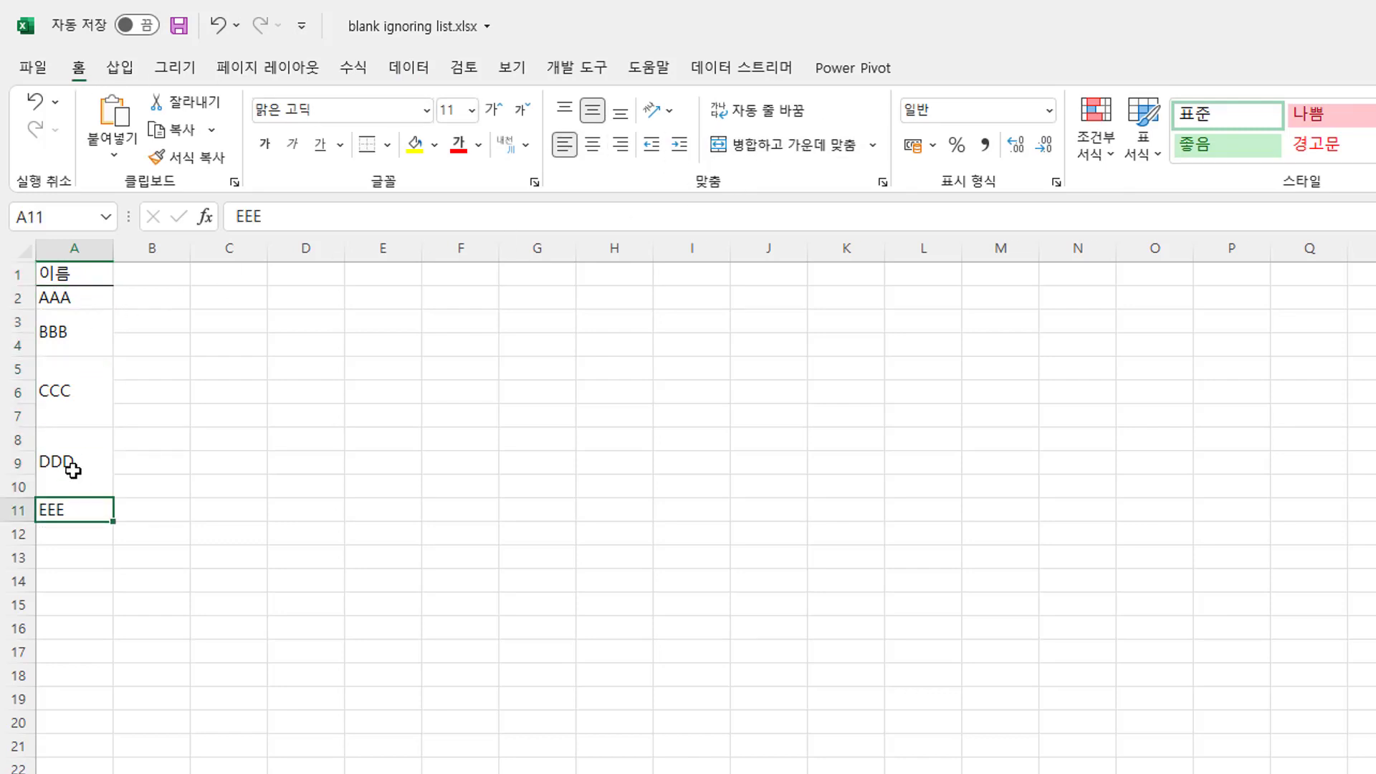
{"action": "left_click", "coordinate": [67, 467]}
{"action": "left_click", "coordinate": [71, 390]}
{"action": "left_click", "coordinate": [74, 326]}
{"action": "left_click", "coordinate": [75, 391]}
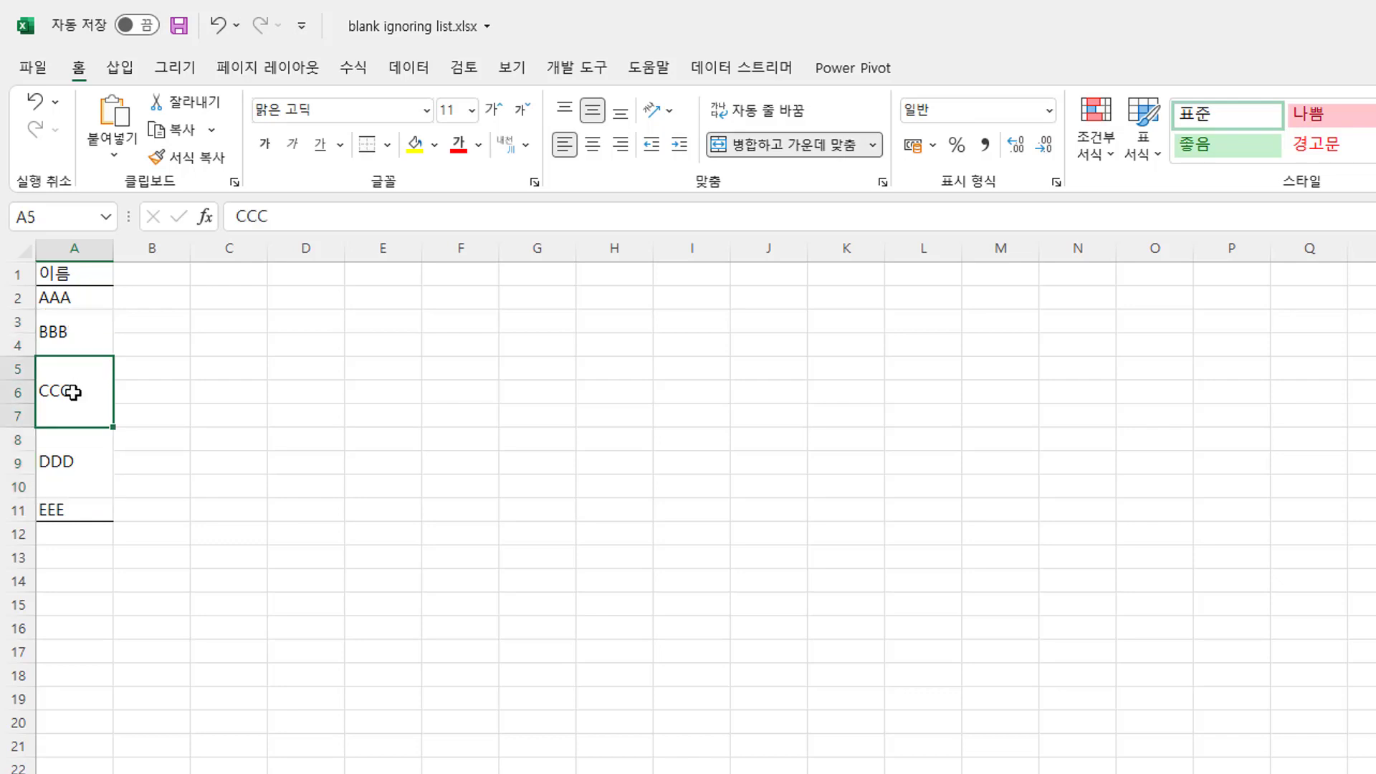
{"action": "left_click", "coordinate": [72, 464]}
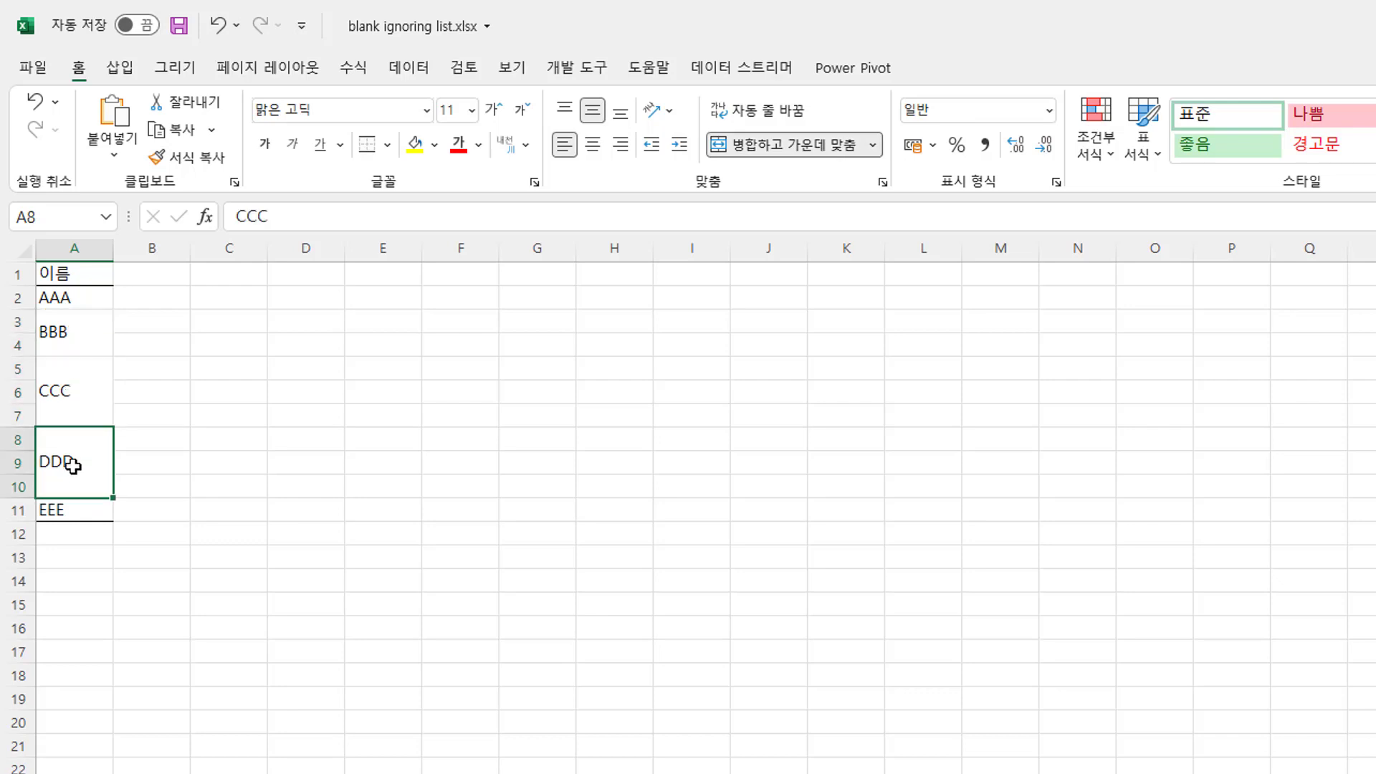
{"action": "left_click", "coordinate": [81, 510]}
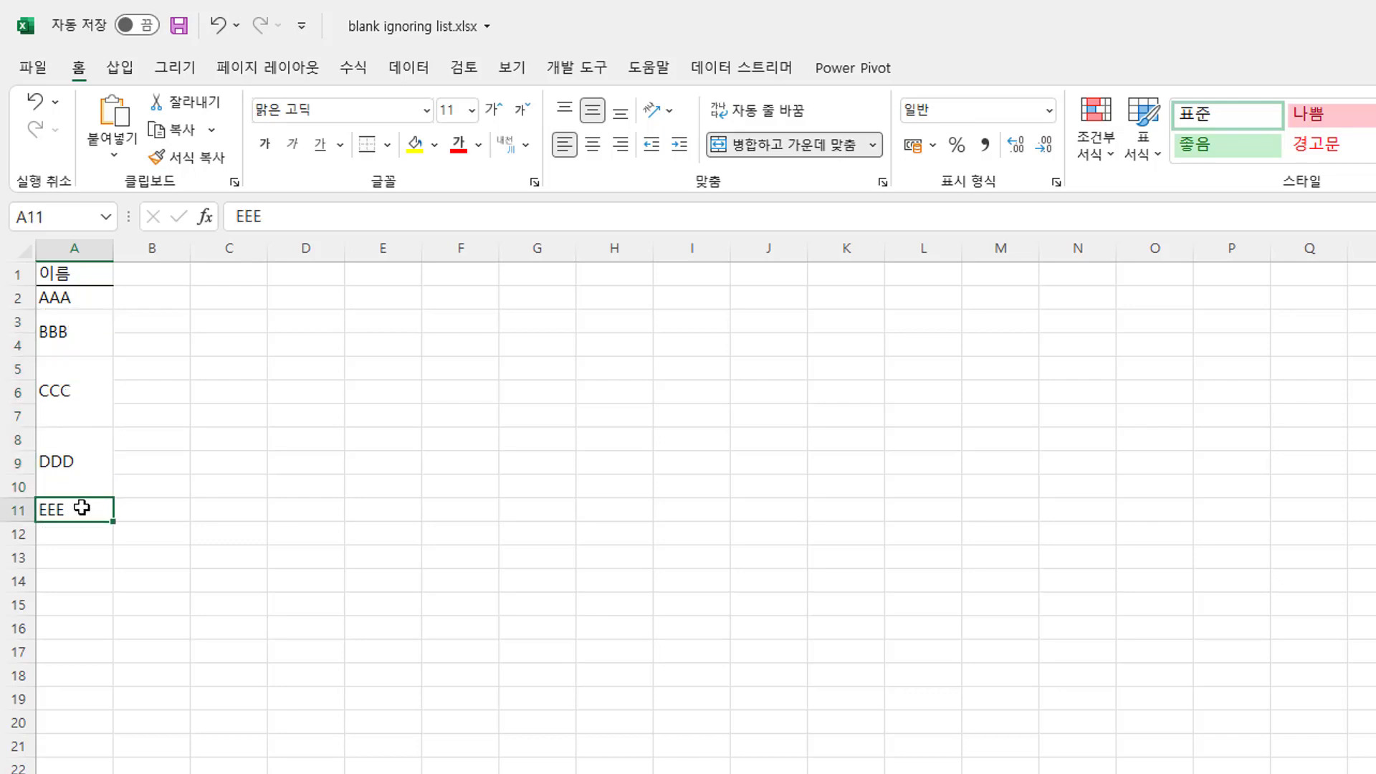
{"action": "left_click", "coordinate": [73, 331]}
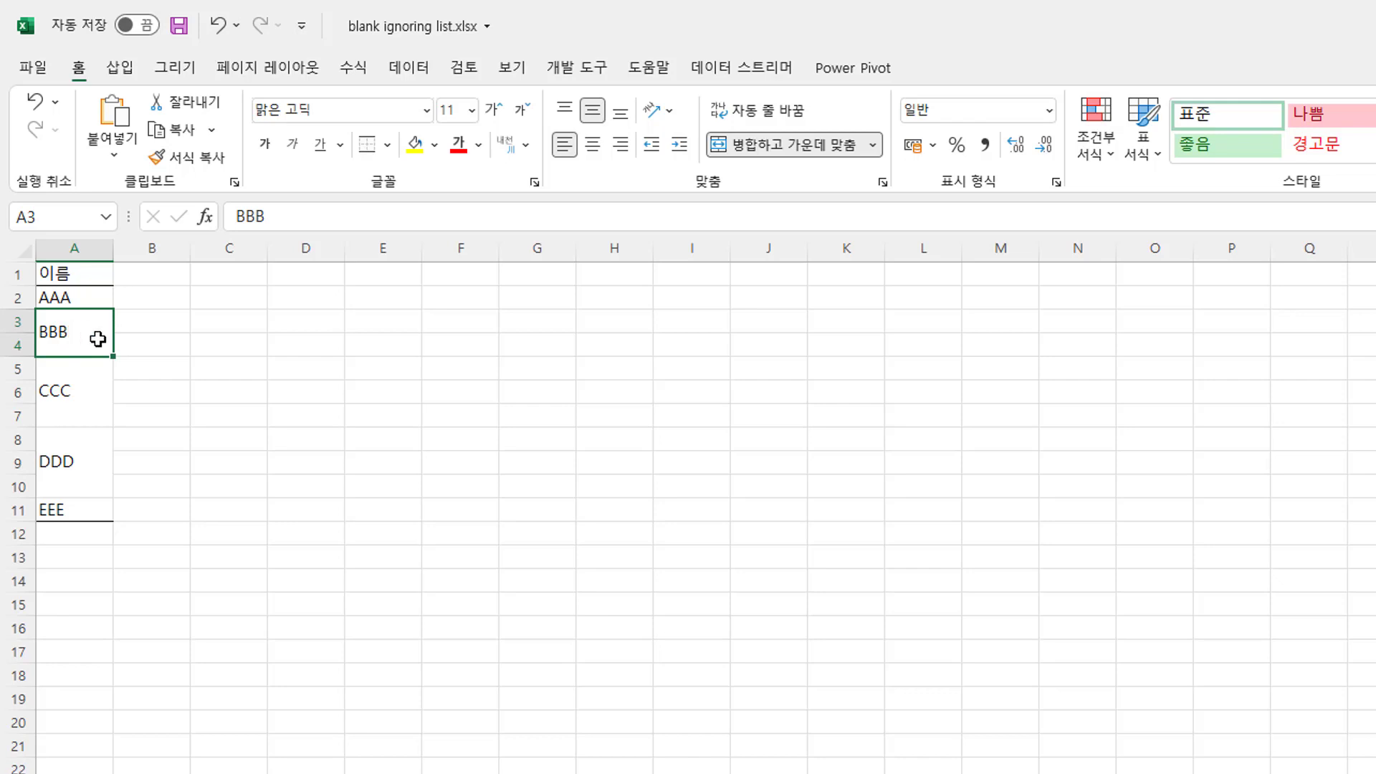
Step: Enter =A2 in C2 and copy it down through C11
{"action": "left_click", "coordinate": [228, 296]}
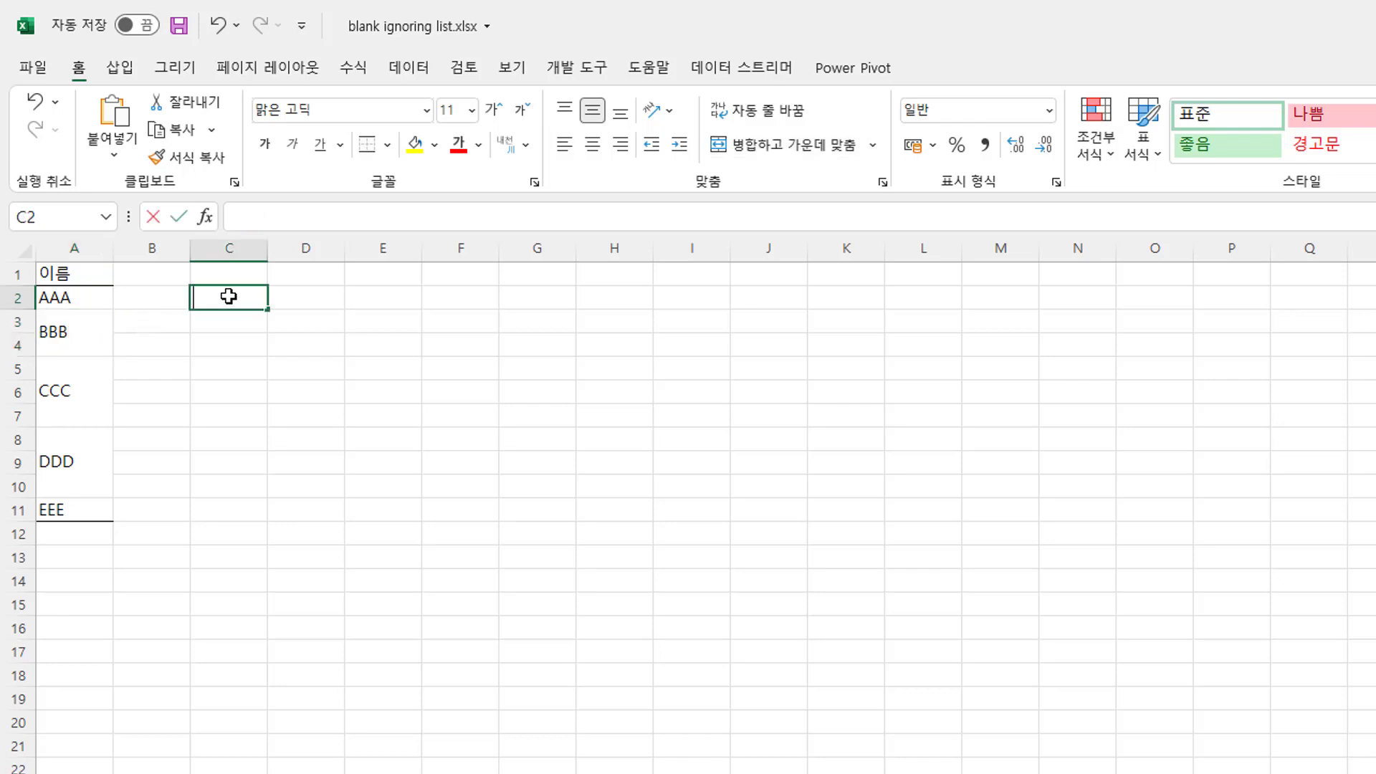
{"action": "type", "text": "="}
{"action": "left_click", "coordinate": [77, 298]}
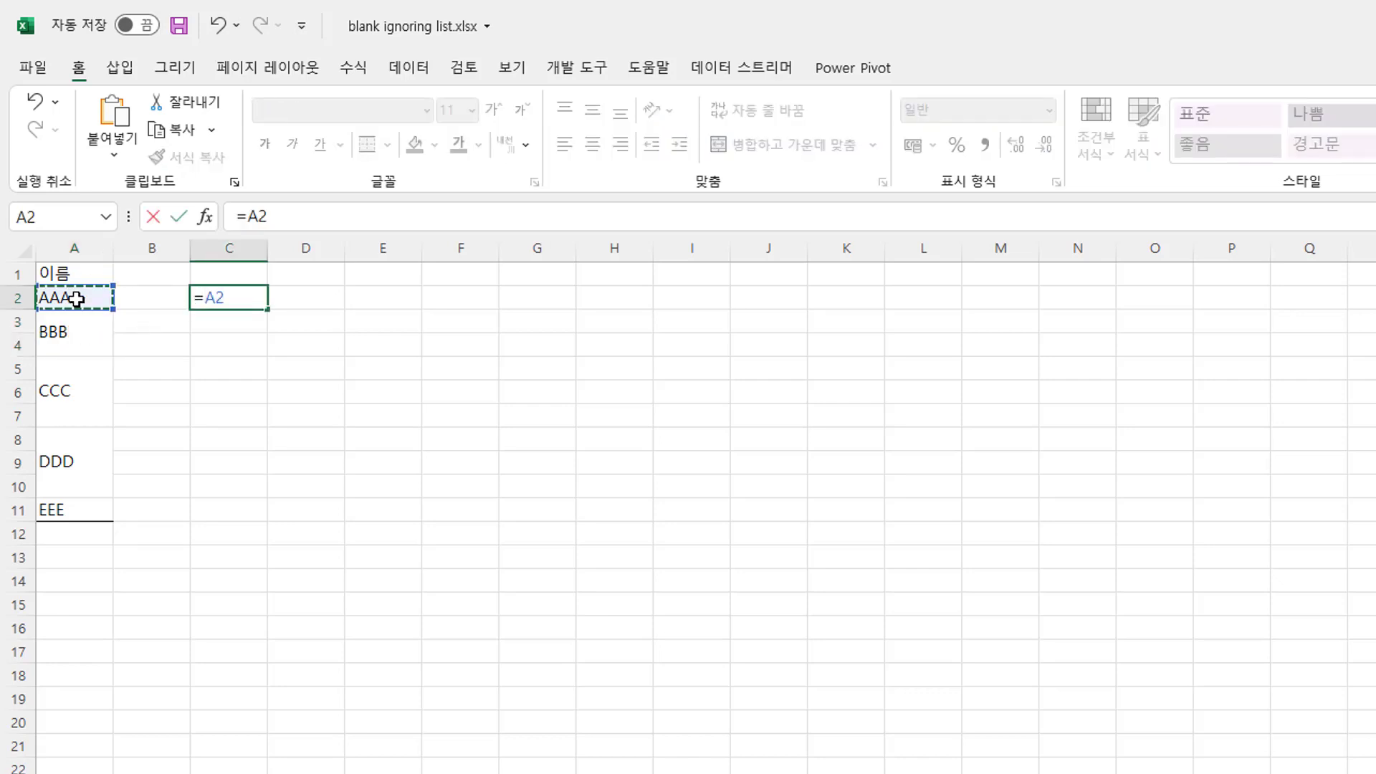
{"action": "key", "text": "Return"}
{"action": "left_click", "coordinate": [218, 297]}
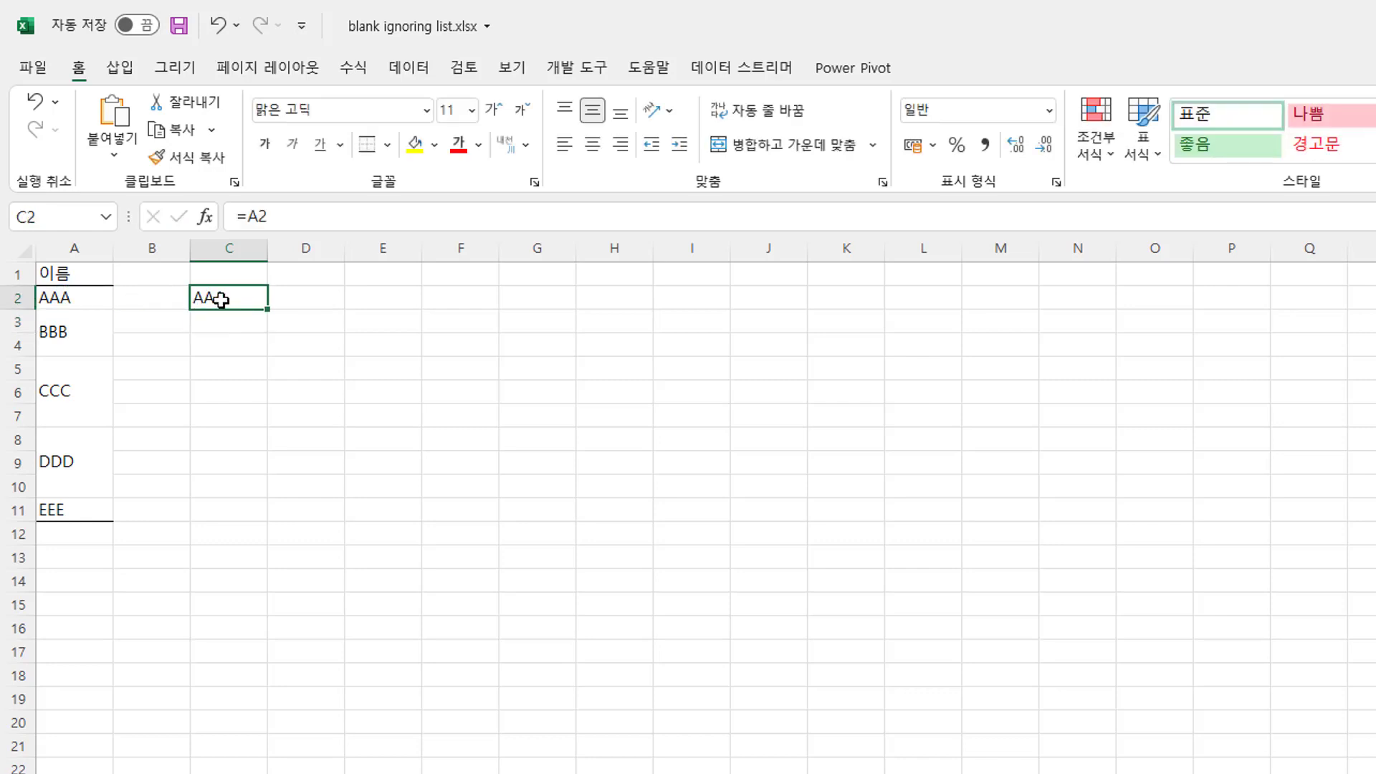
{"action": "left_click_drag", "start_coordinate": [261, 310], "coordinate": [279, 523]}
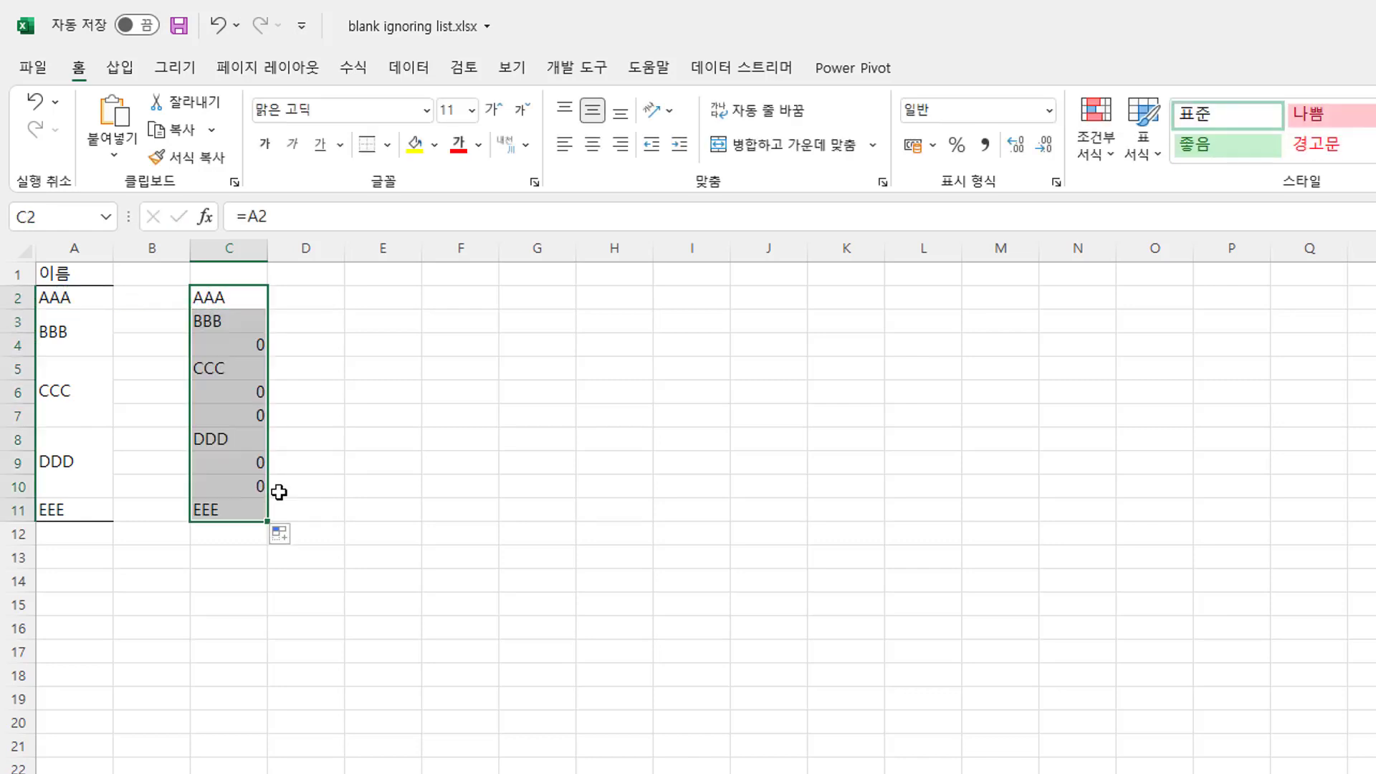
Step: Compare the column C results with the merged blocks, including the 0s in C4, C6 and C7
{"action": "left_click", "coordinate": [230, 345]}
{"action": "left_click_drag", "start_coordinate": [217, 320], "coordinate": [222, 367]}
{"action": "left_click", "coordinate": [217, 319]}
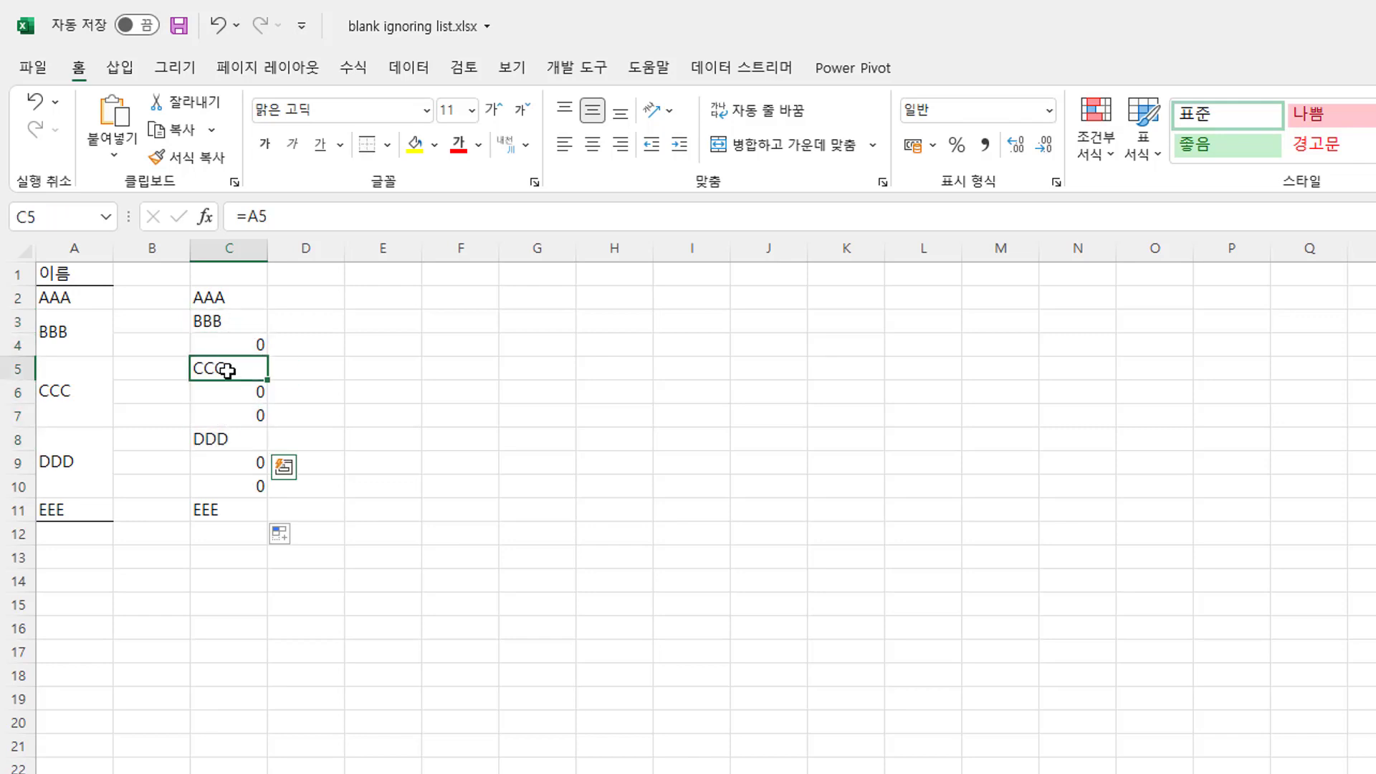
{"action": "left_click_drag", "start_coordinate": [228, 435], "coordinate": [228, 485]}
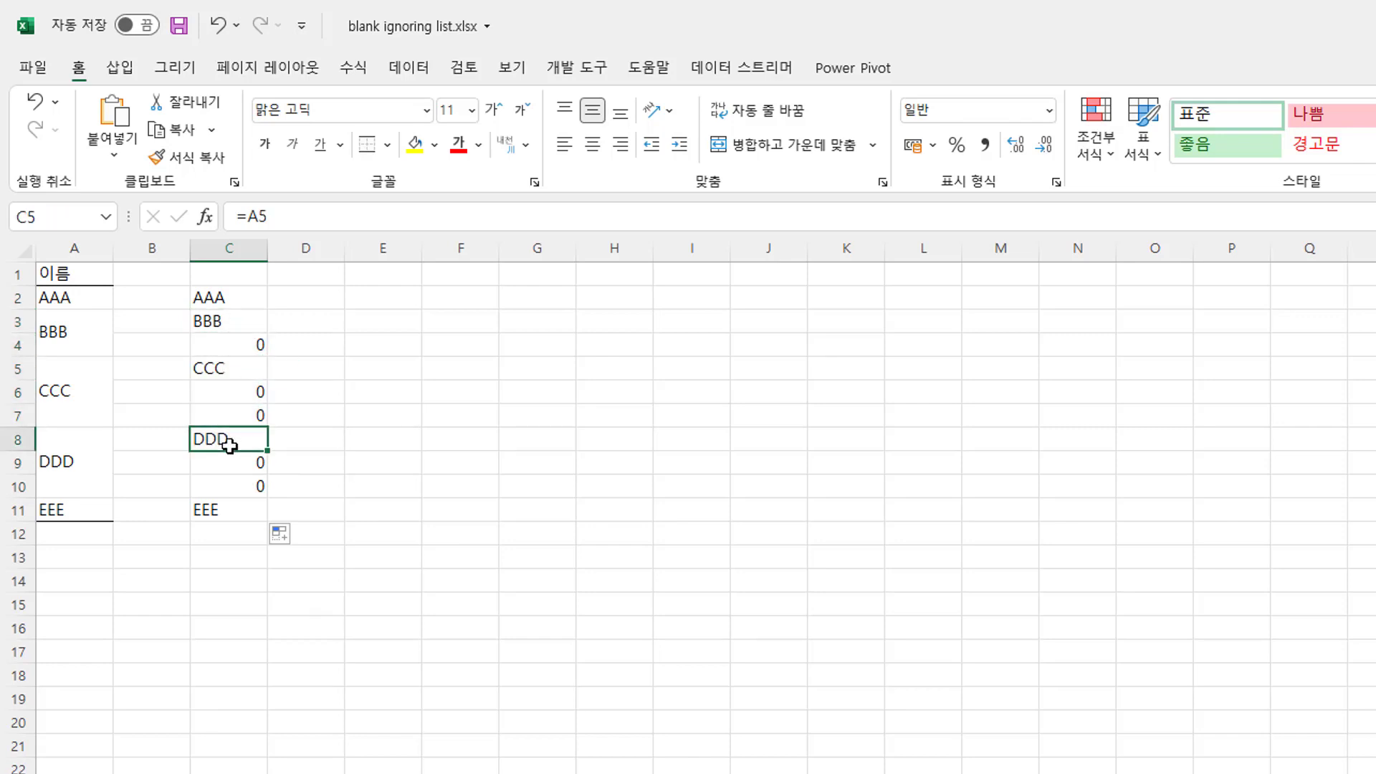
{"action": "left_click", "coordinate": [230, 513]}
{"action": "left_click", "coordinate": [236, 348]}
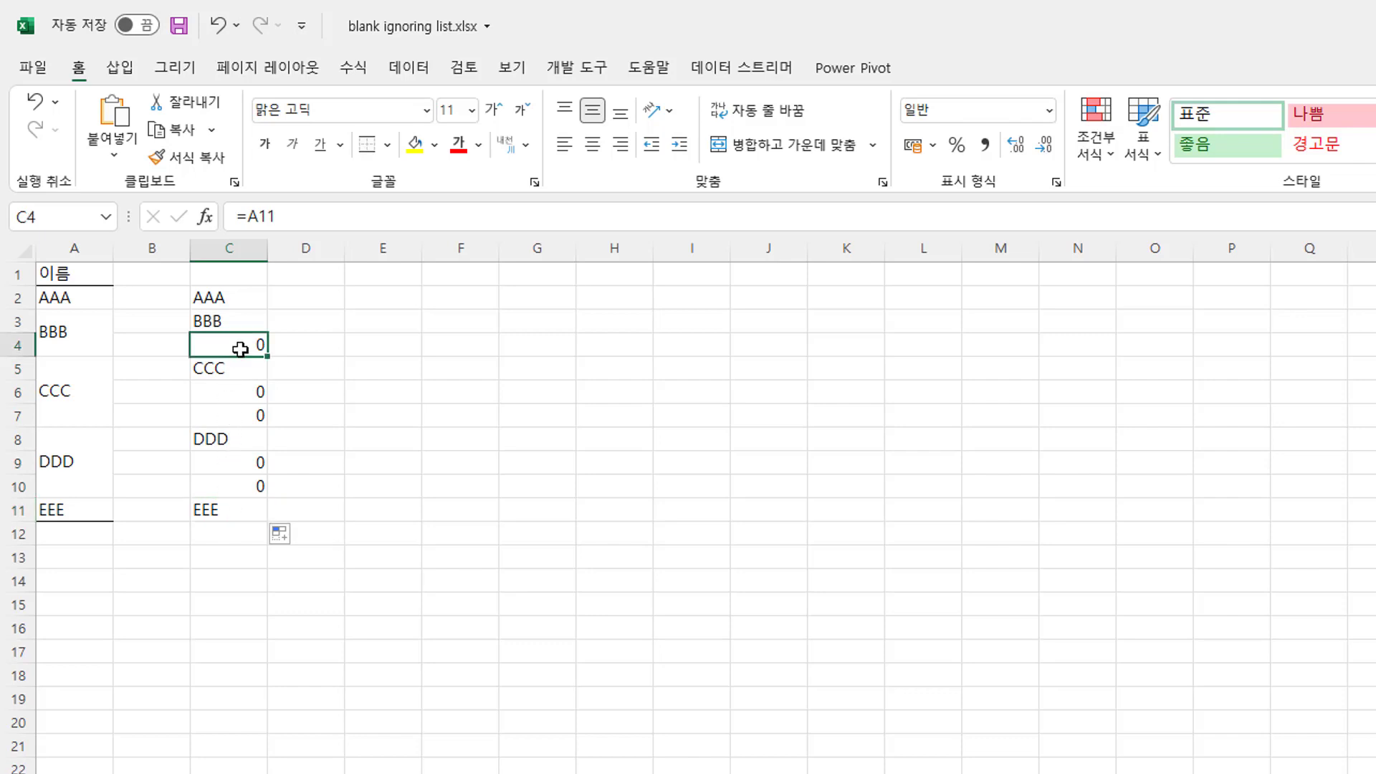
{"action": "left_click", "coordinate": [251, 395]}
{"action": "left_click", "coordinate": [251, 411]}
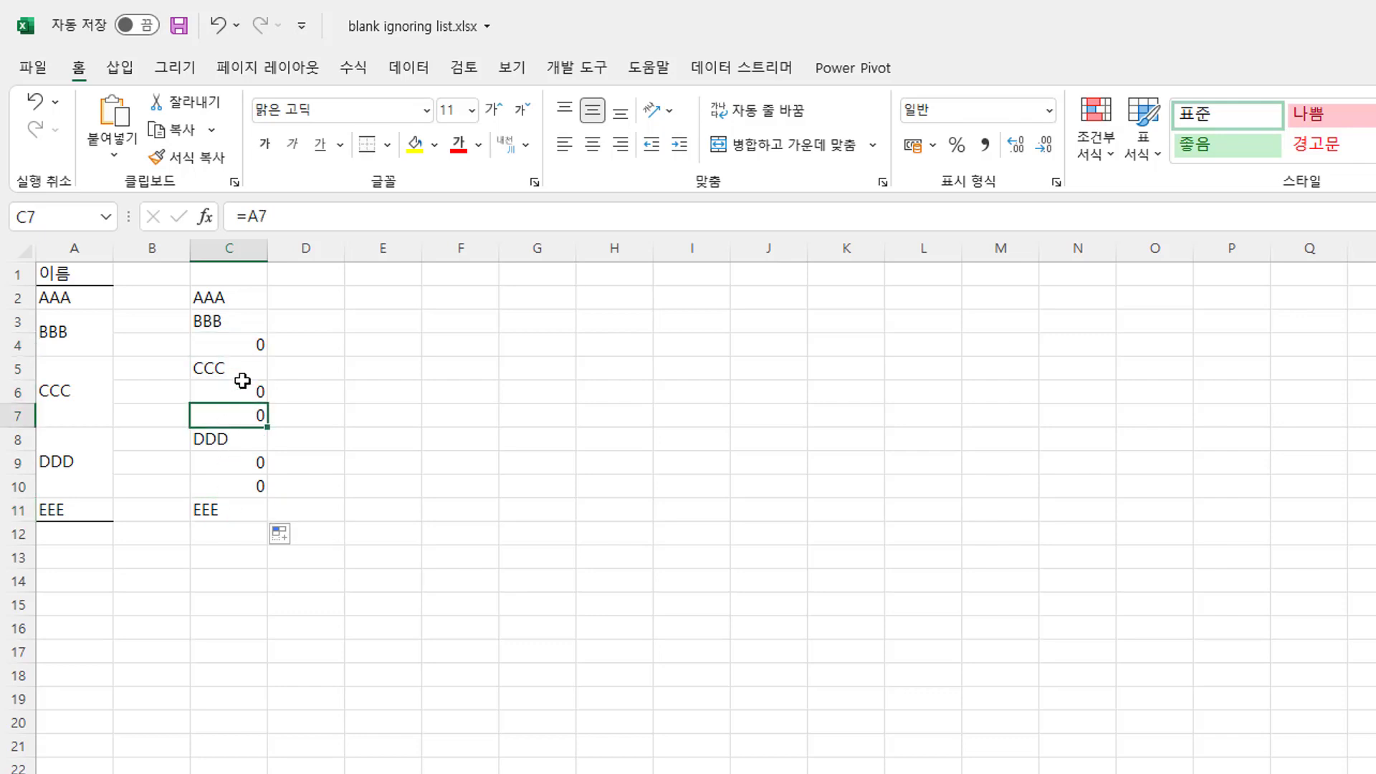
{"action": "left_click", "coordinate": [399, 295]}
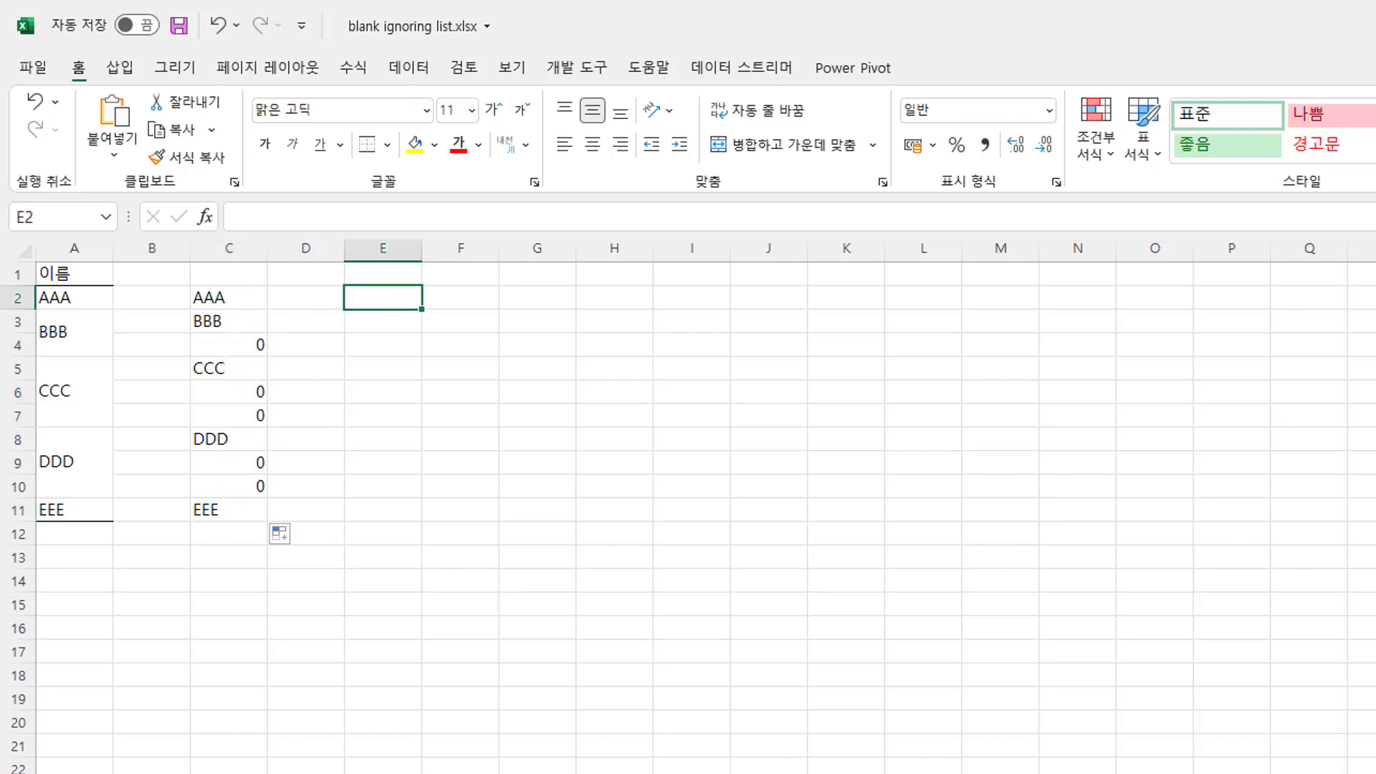
Step: Undo and redo to compare with the unmerged list, then check the formulas behind the zeros
{"action": "key", "text": "ctrl+z"}
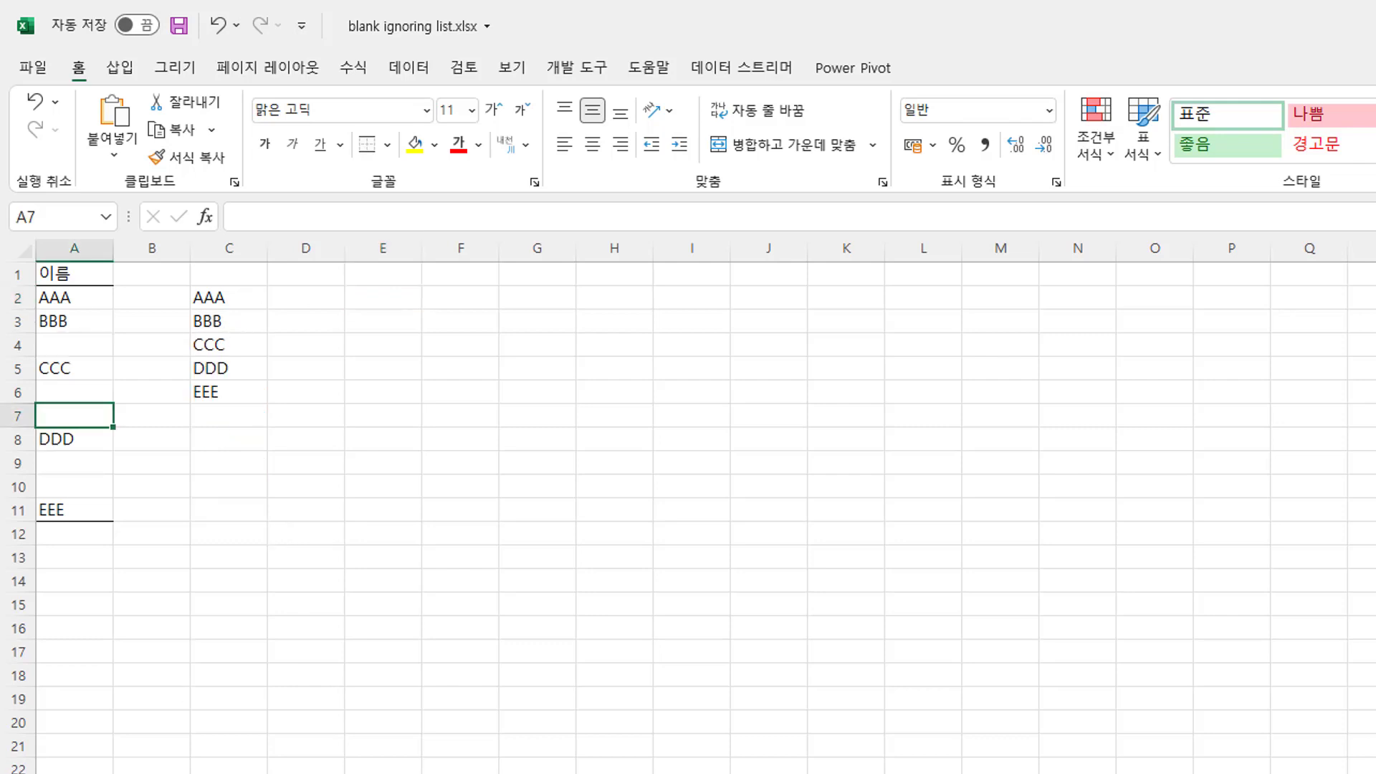
{"action": "key", "text": "ctrl+y"}
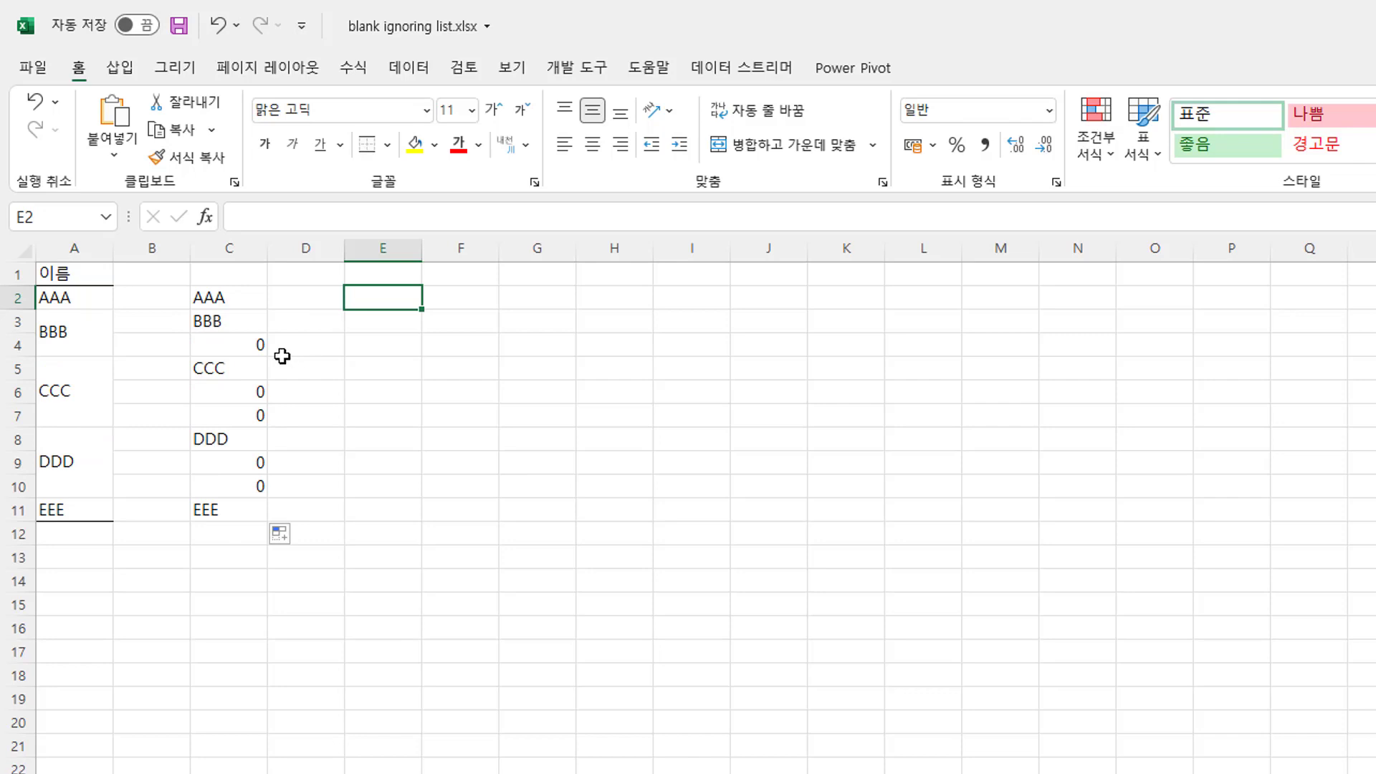
{"action": "left_click", "coordinate": [242, 347]}
{"action": "left_click", "coordinate": [240, 394]}
{"action": "left_click", "coordinate": [240, 418]}
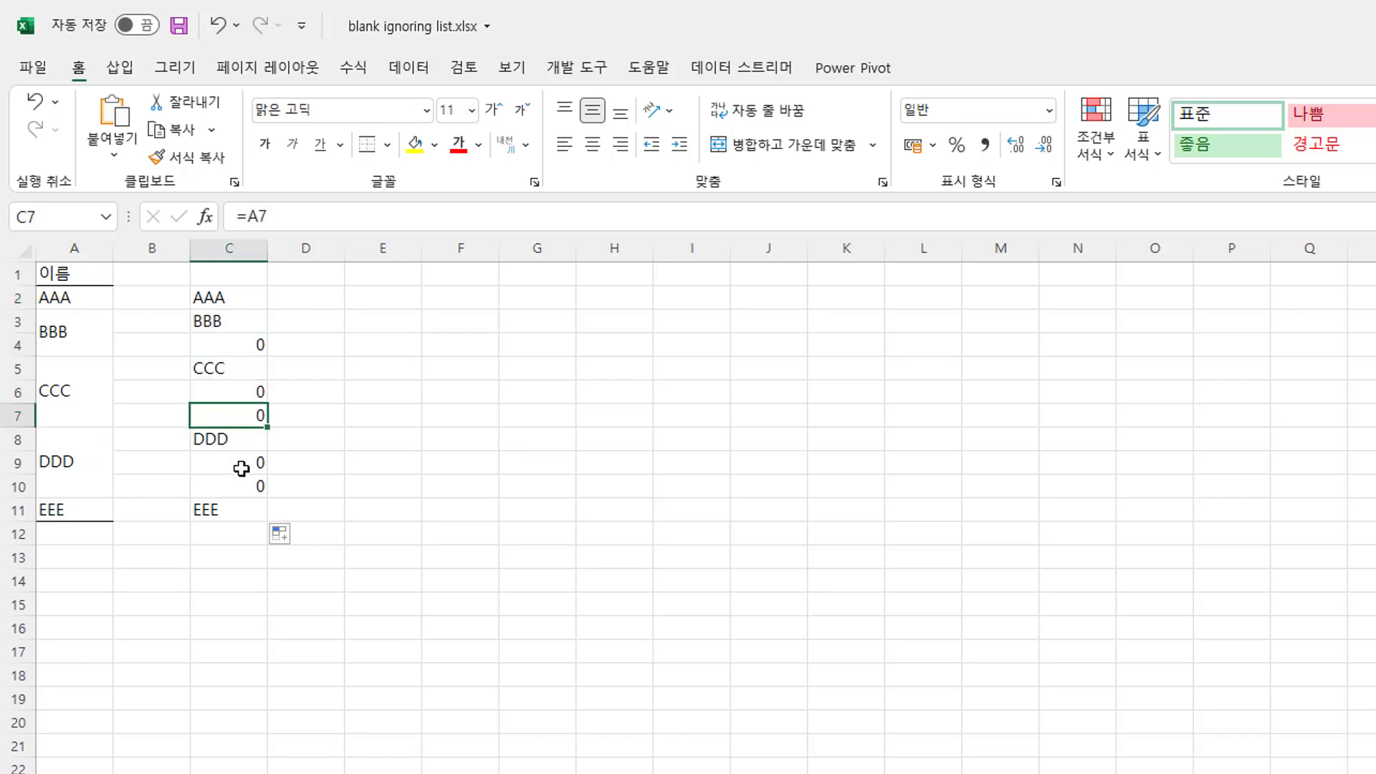
{"action": "left_click", "coordinate": [240, 465]}
{"action": "left_click", "coordinate": [244, 488]}
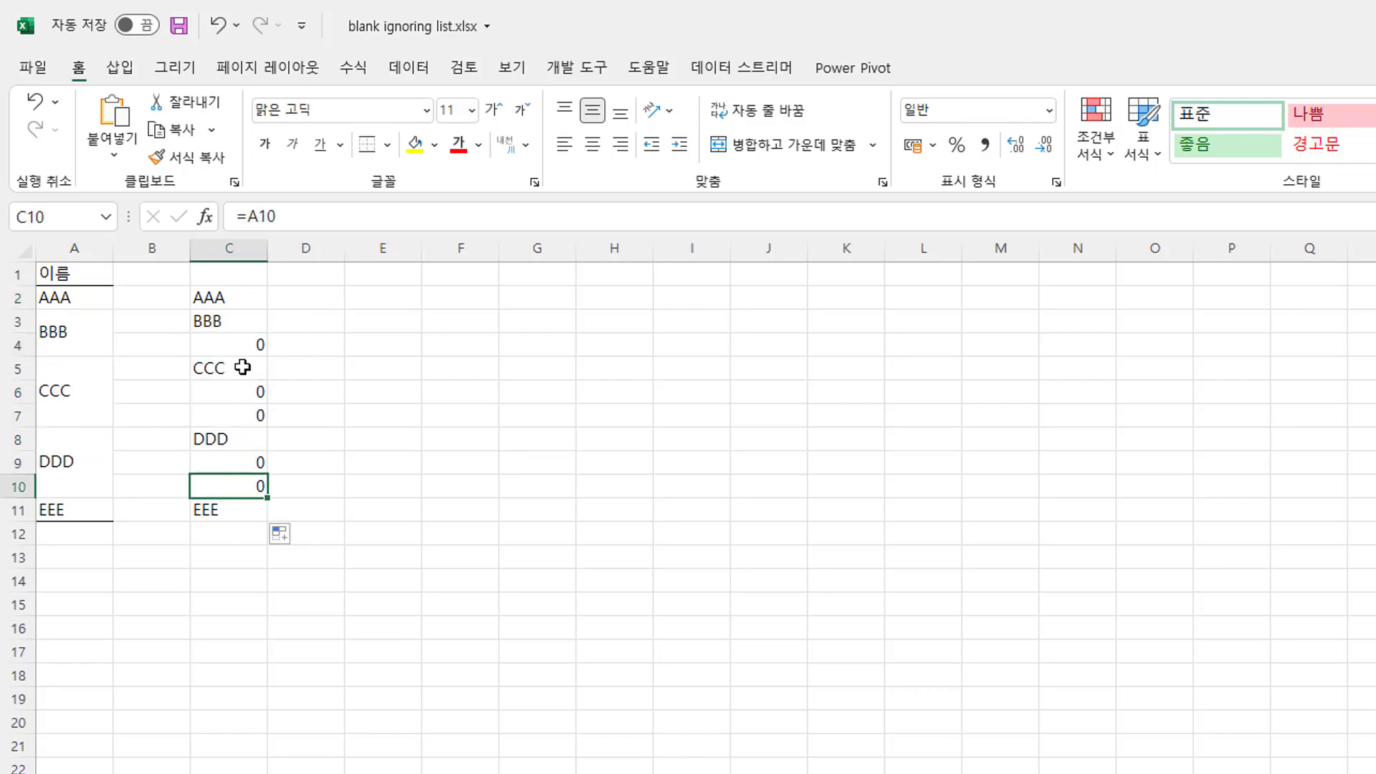
{"action": "left_click", "coordinate": [244, 345]}
Step: Select C2:C11 and use Go To Special to keep only formulas returning numbers
{"action": "left_click_drag", "start_coordinate": [246, 304], "coordinate": [233, 511]}
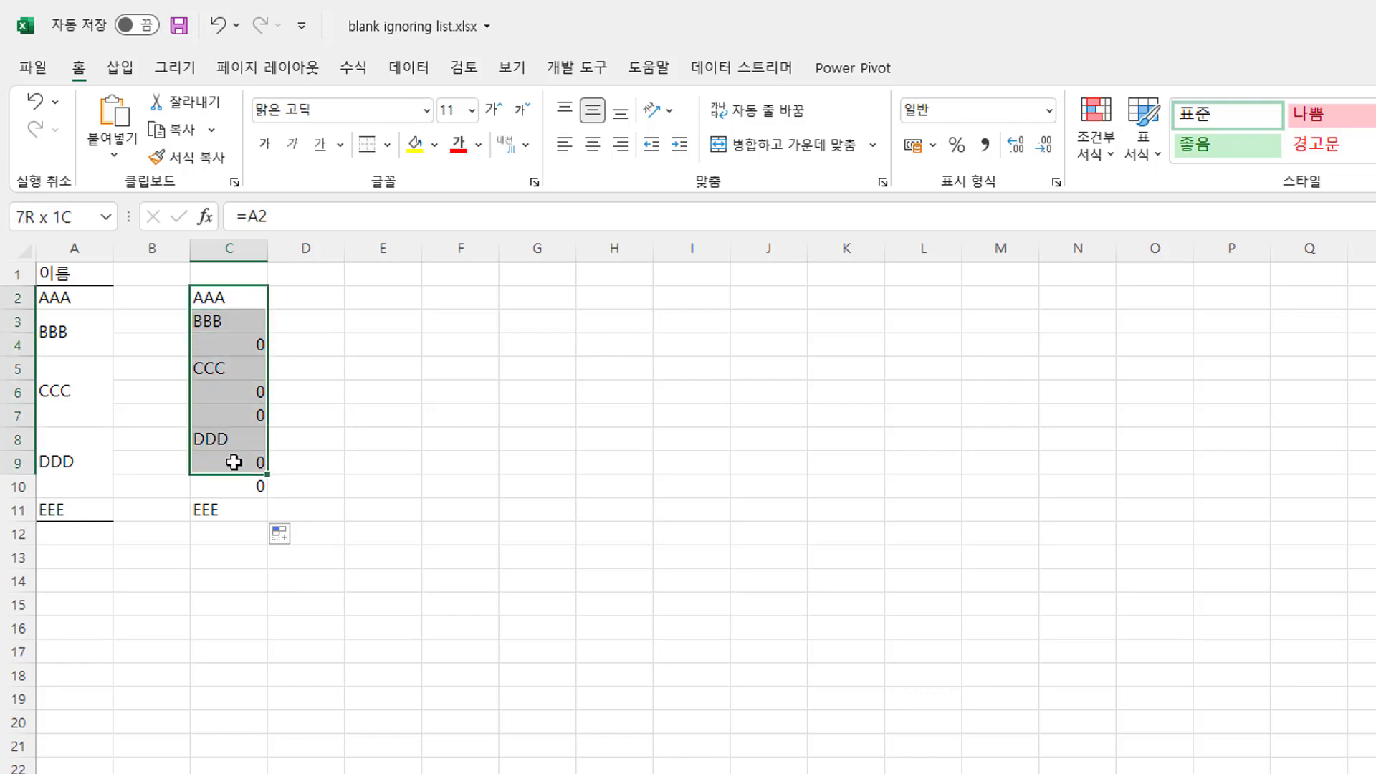
{"action": "key", "text": "ctrl+g"}
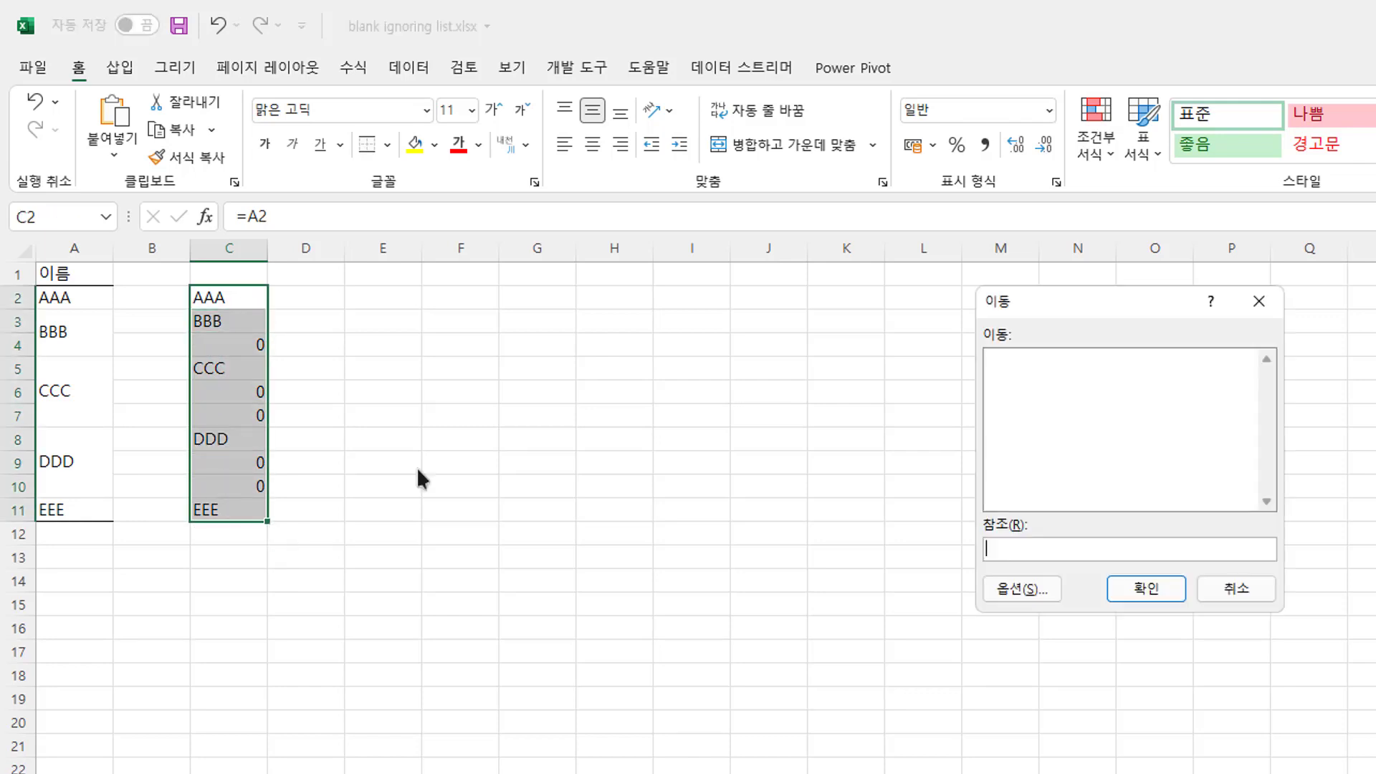
{"action": "left_click", "coordinate": [1002, 584]}
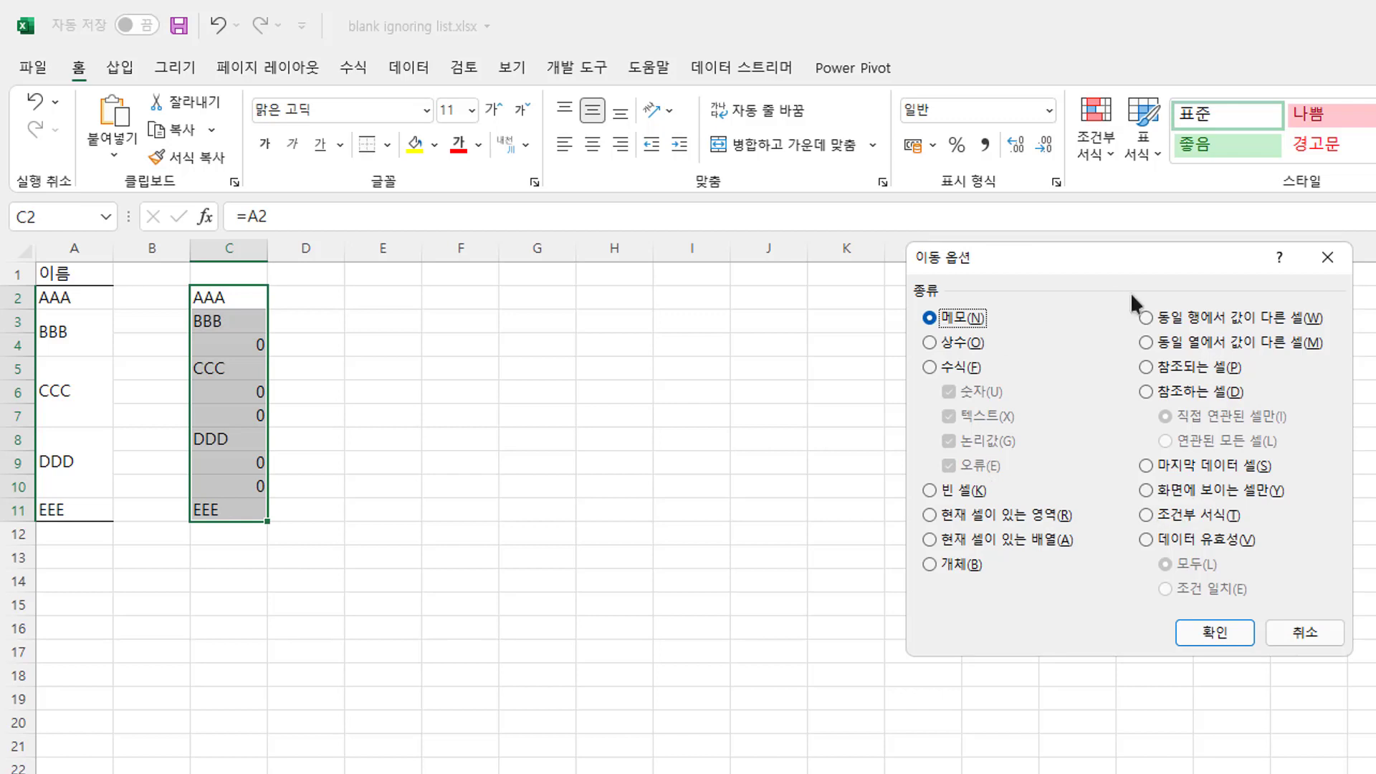
{"action": "left_click", "coordinate": [950, 366]}
{"action": "left_click", "coordinate": [948, 416]}
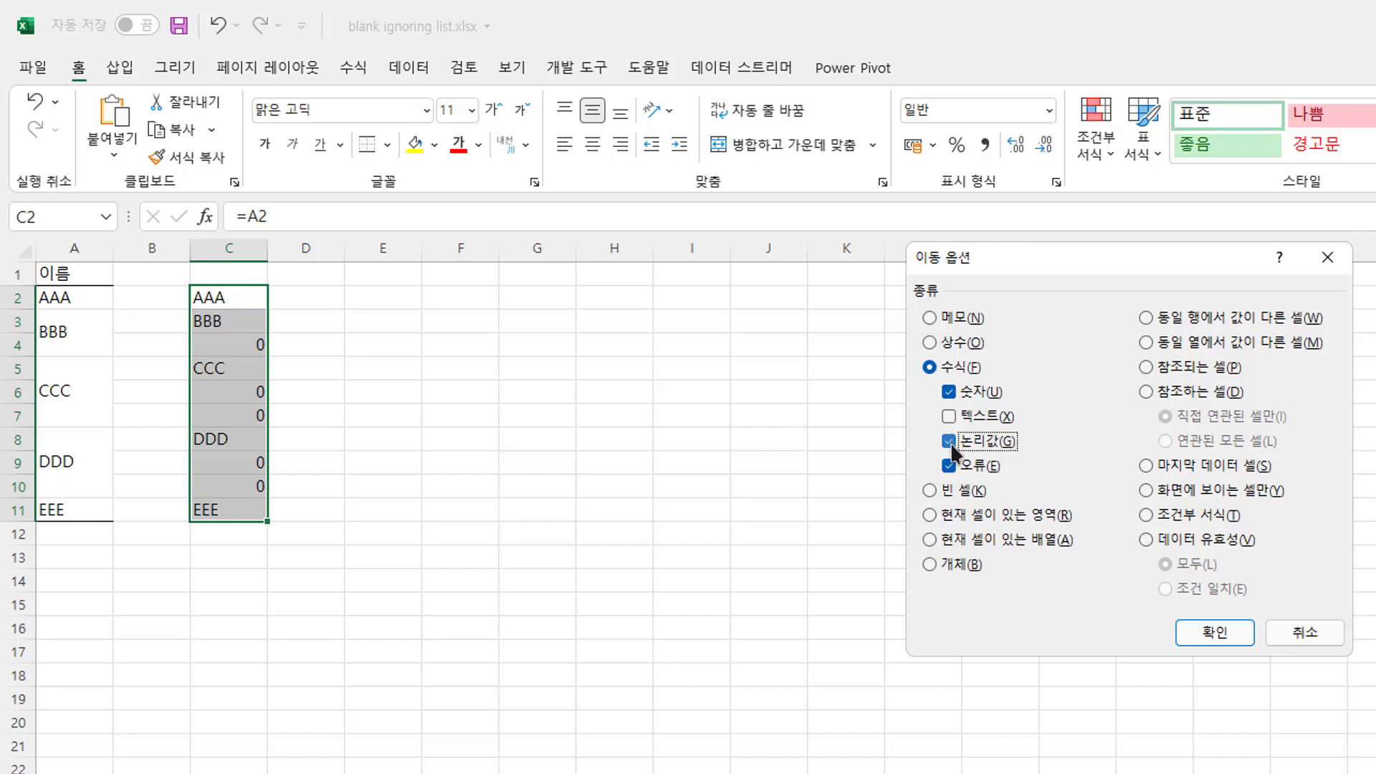
{"action": "left_click", "coordinate": [949, 440]}
{"action": "left_click", "coordinate": [949, 466]}
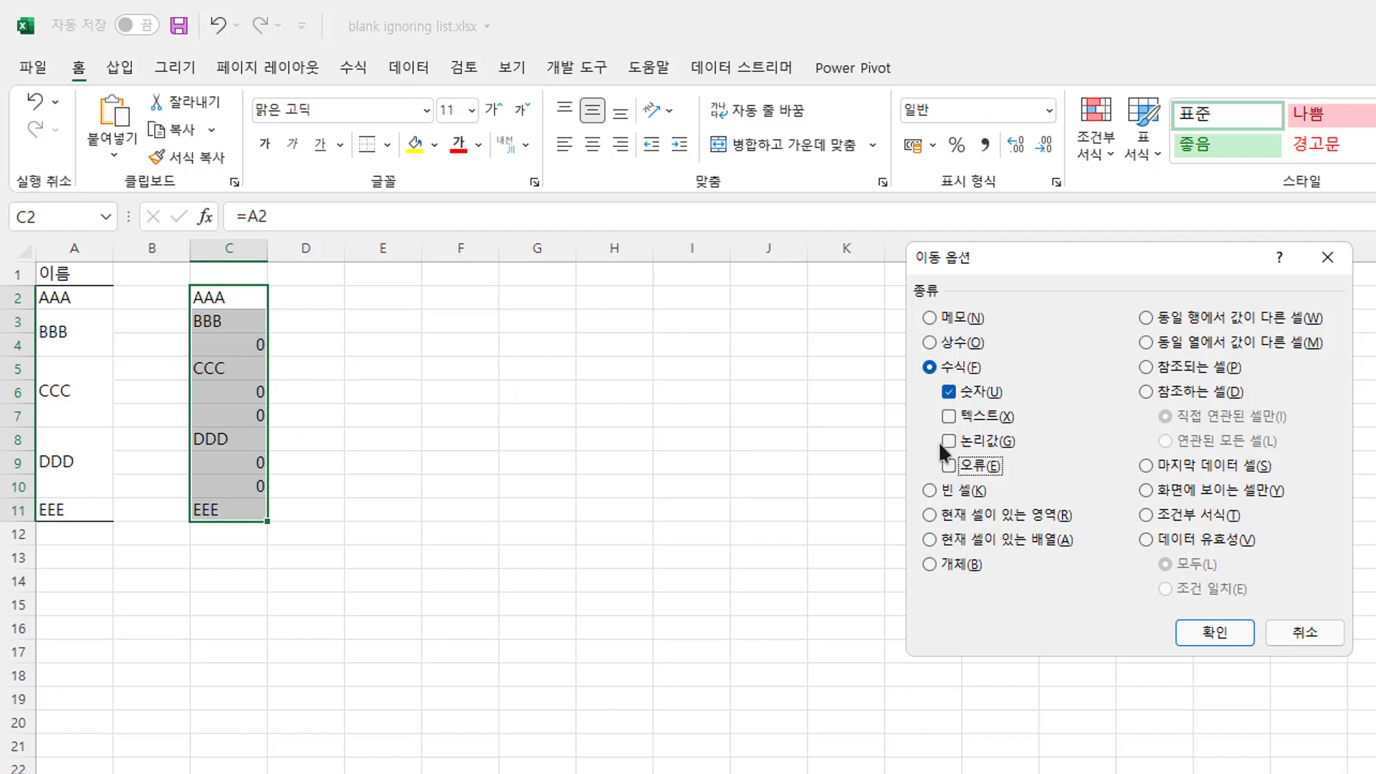
{"action": "left_click", "coordinate": [1219, 634]}
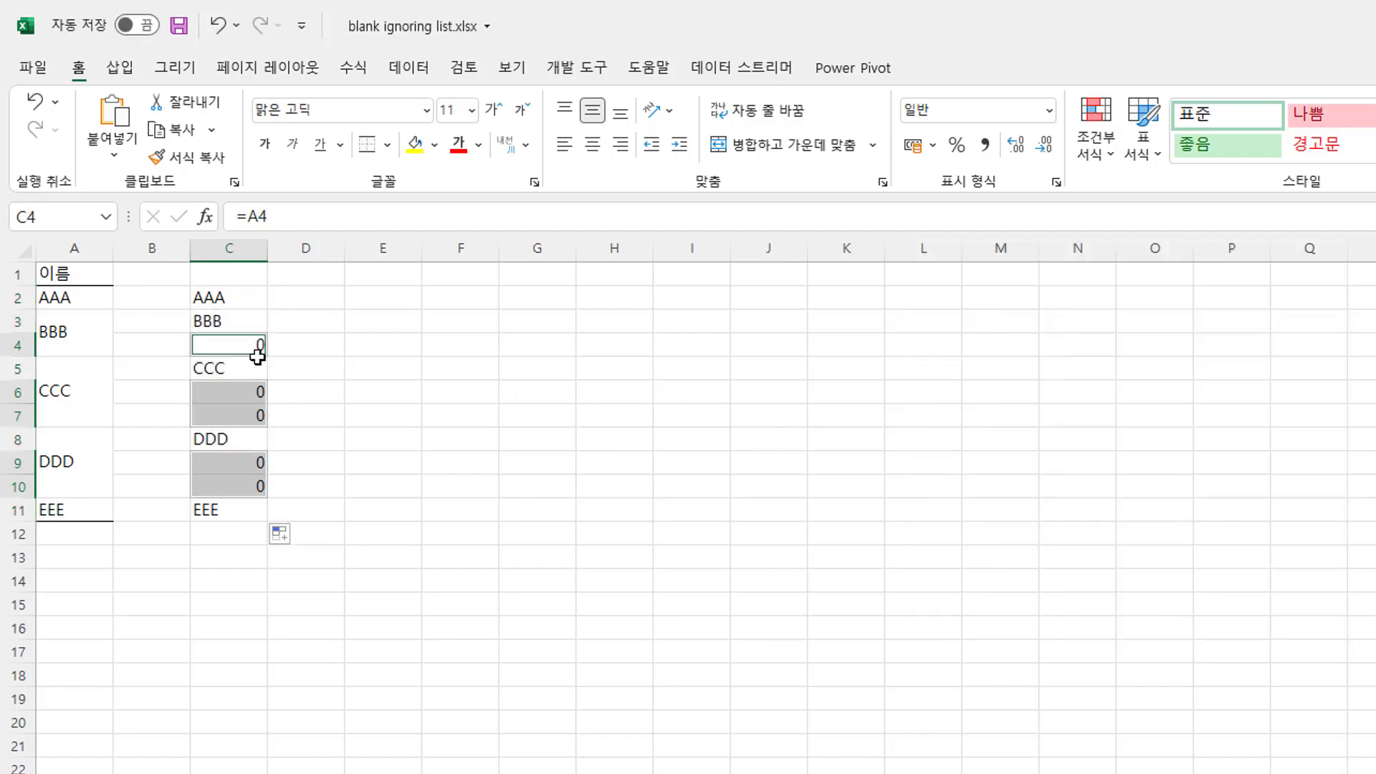
Step: Fill every selected zero cell at once with a formula referencing the cell above (=C3)
{"action": "type", "text": "="}
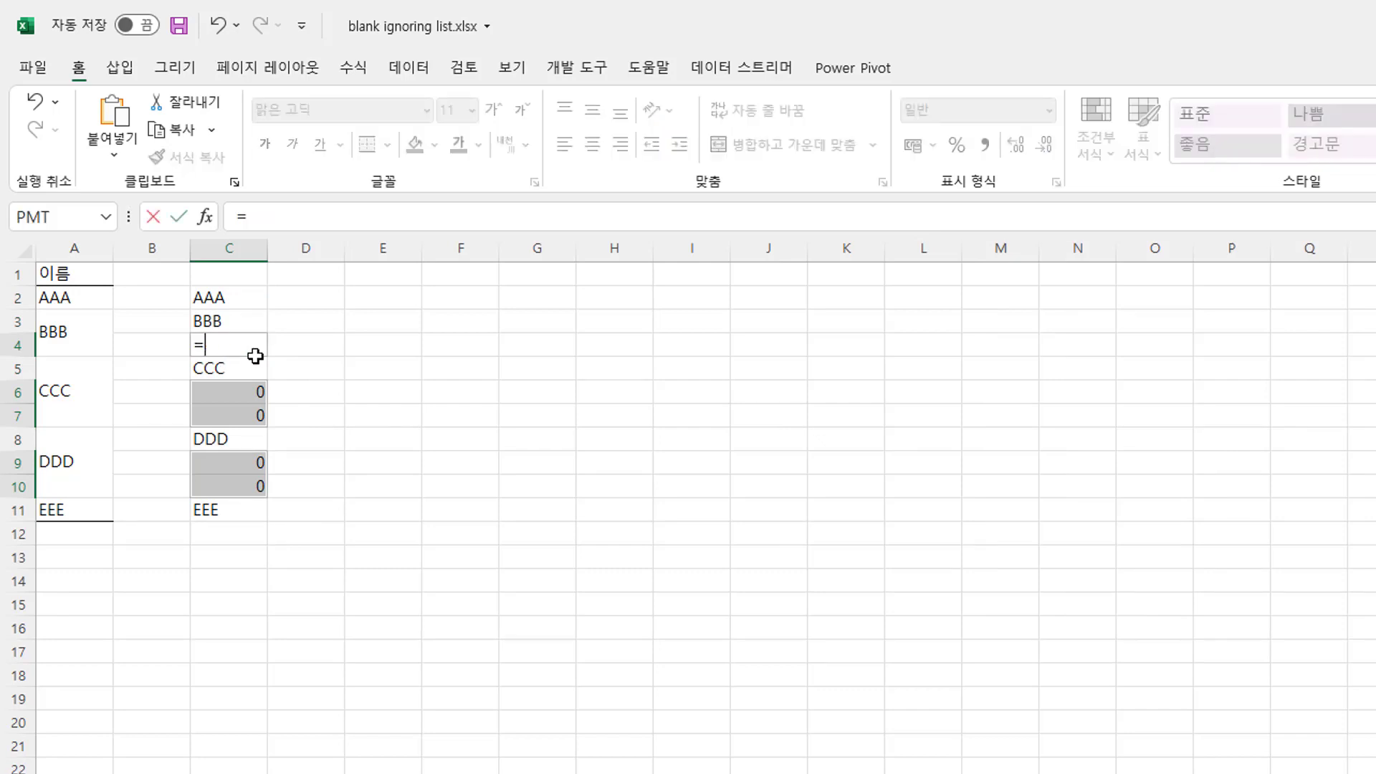
{"action": "left_click", "coordinate": [238, 319]}
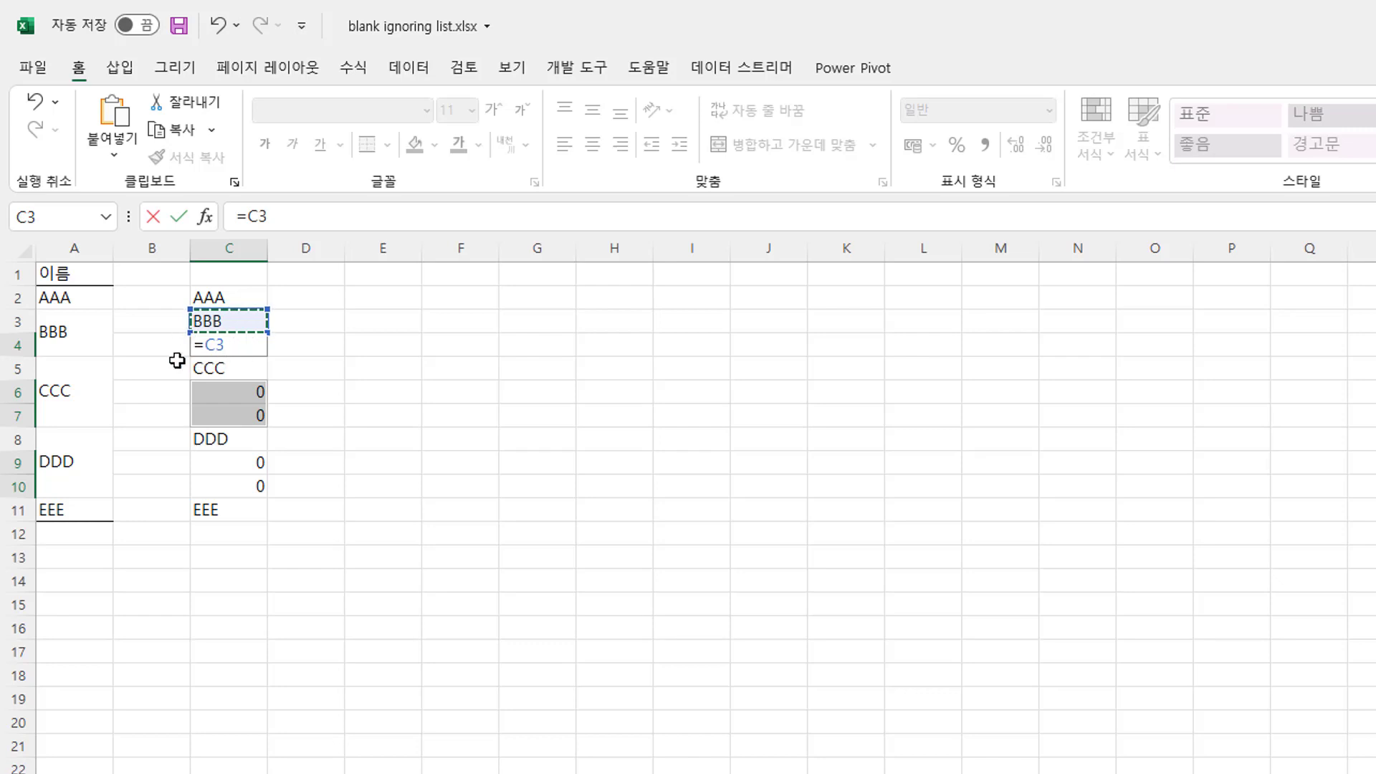
{"action": "key", "text": "ctrl+Return"}
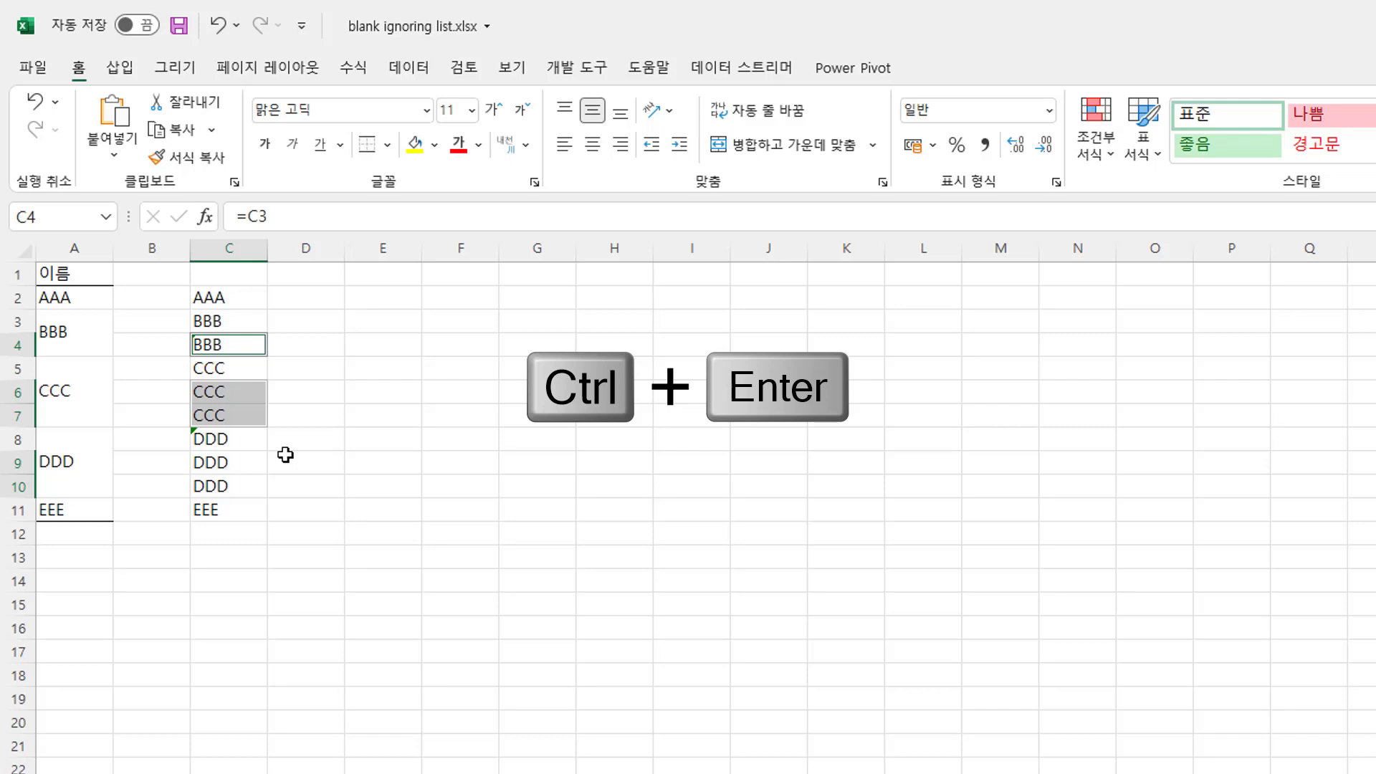
{"action": "left_click", "coordinate": [223, 299]}
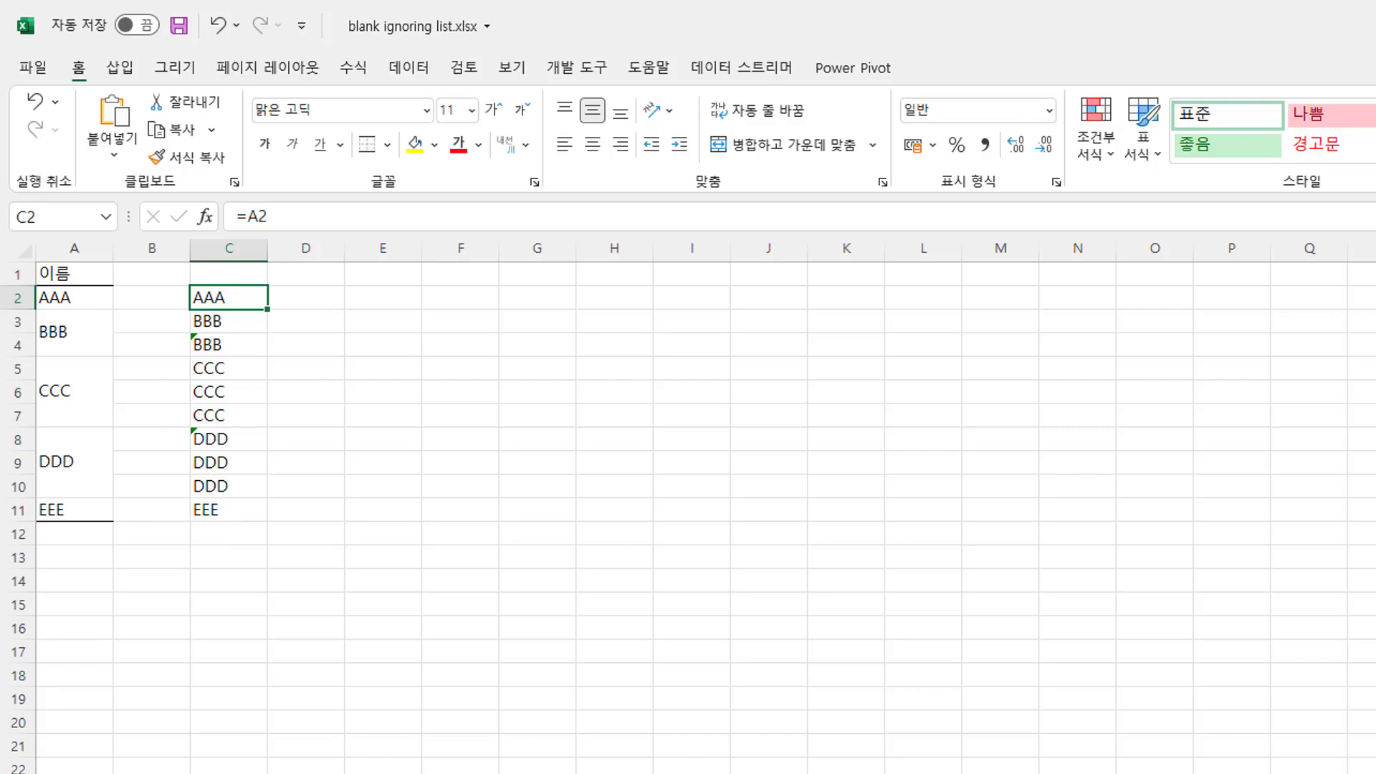
Step: Undo and redo the column A fill to compare, then select A2:A11 for conditional formatting
{"action": "left_click", "coordinate": [137, 364]}
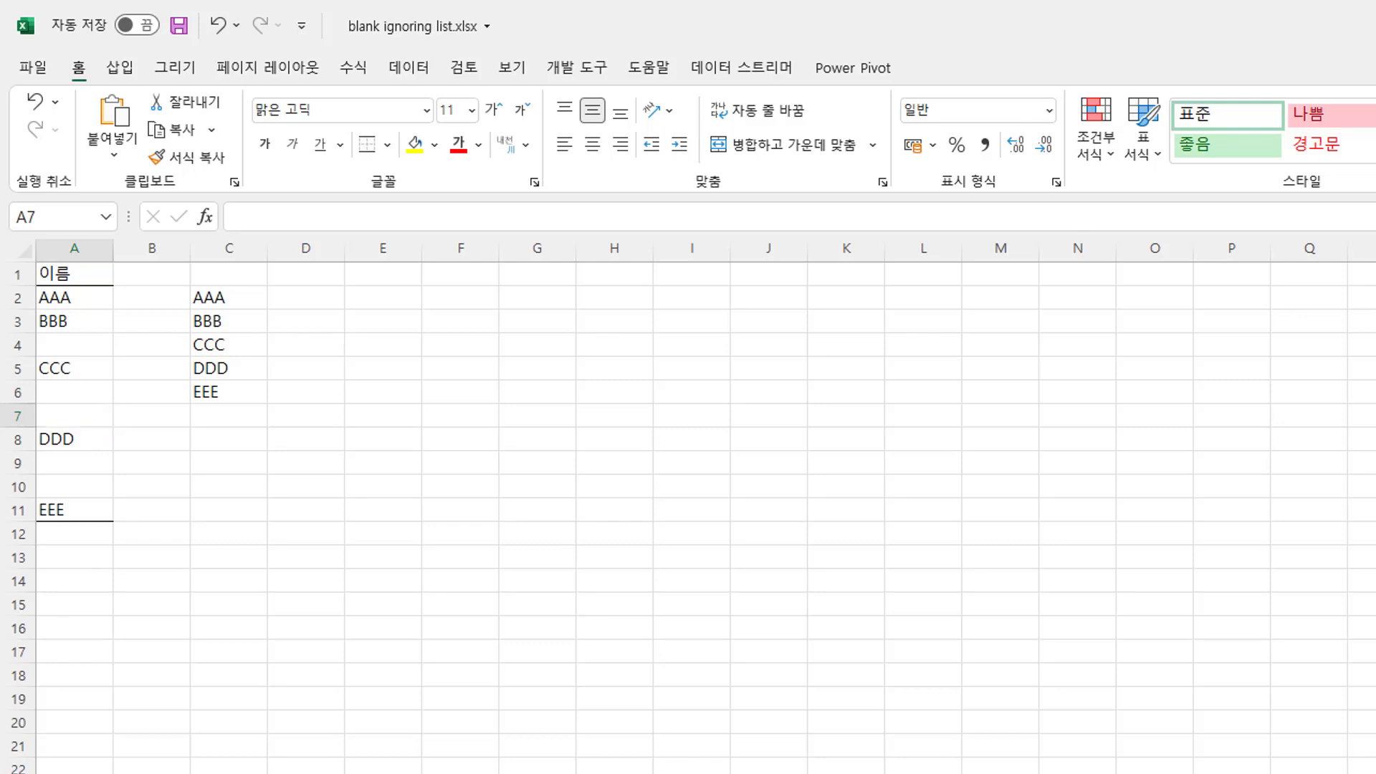
{"action": "key", "text": "ctrl+z"}
{"action": "left_click", "coordinate": [91, 345]}
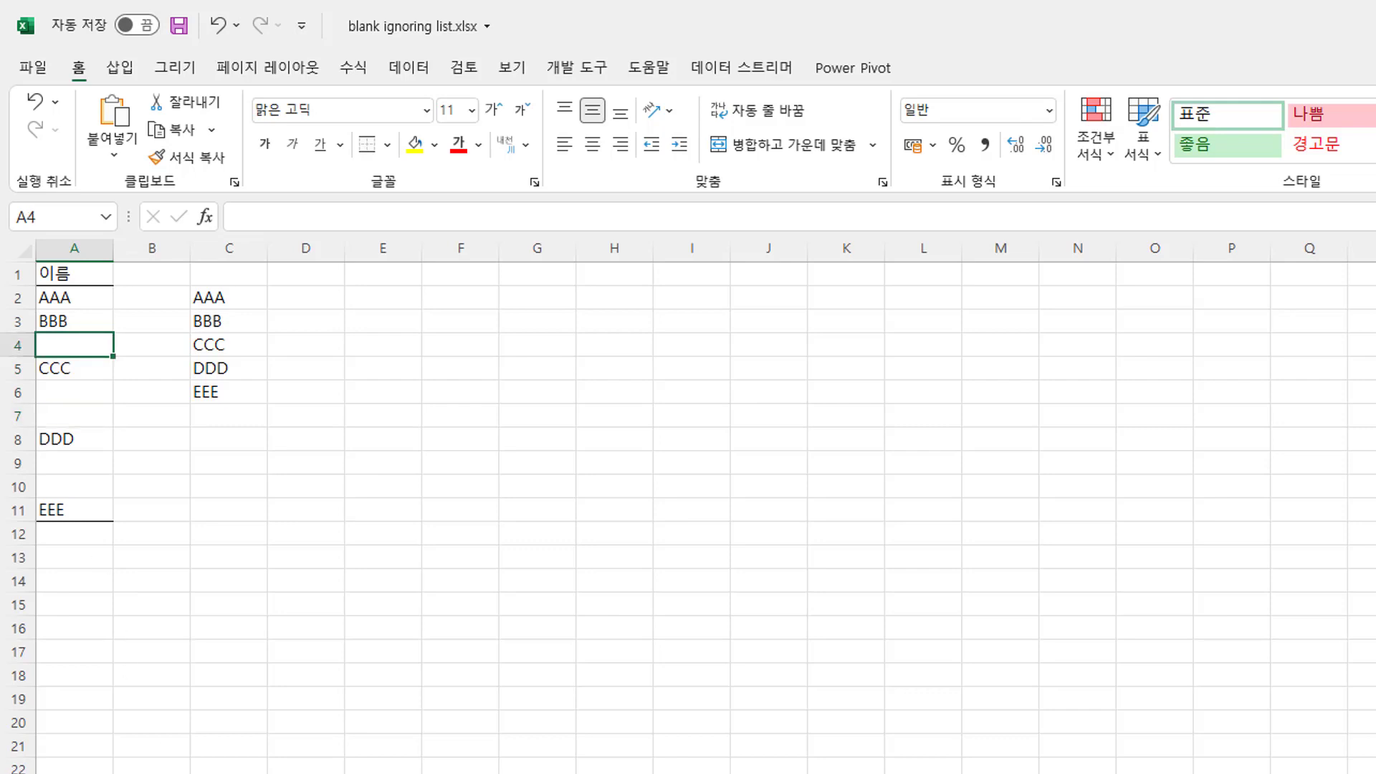
{"action": "key", "text": "ctrl+y"}
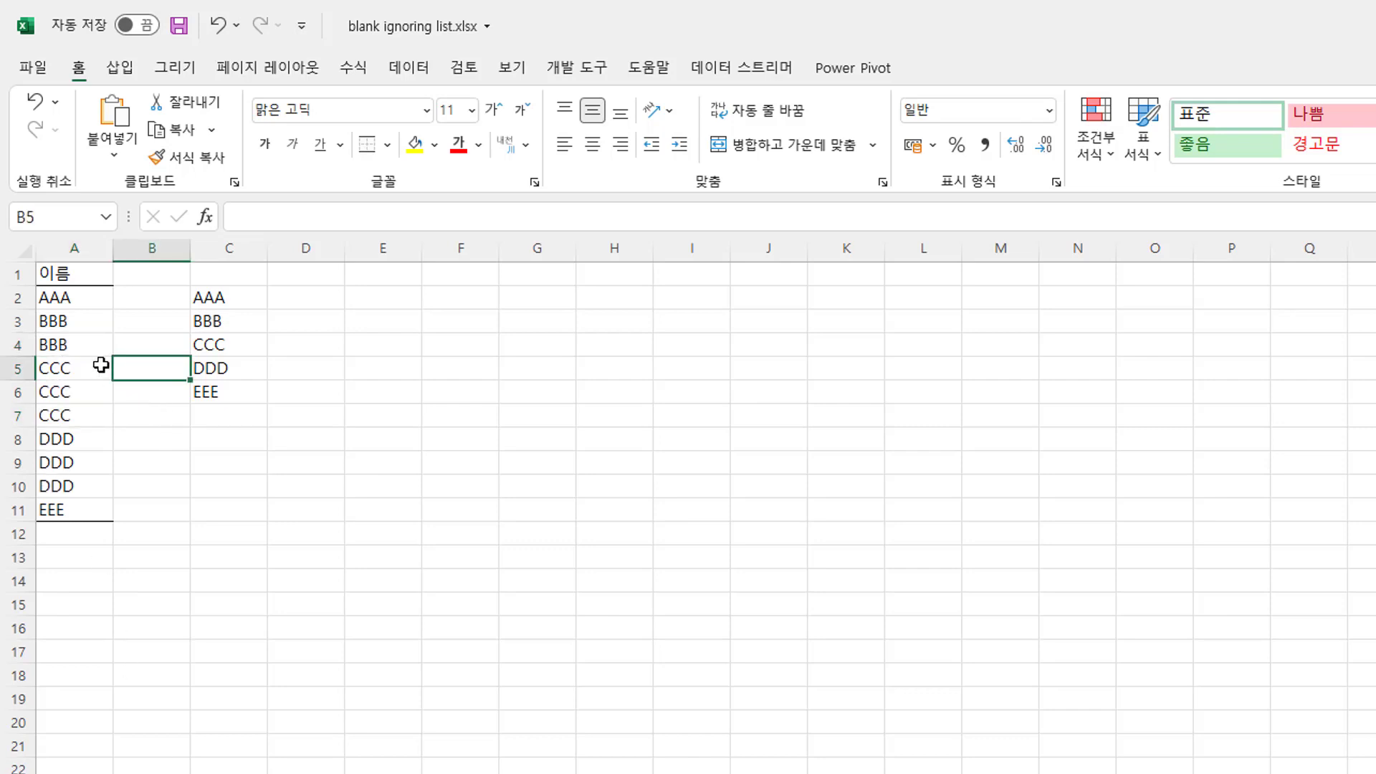
{"action": "left_click_drag", "start_coordinate": [77, 301], "coordinate": [72, 511]}
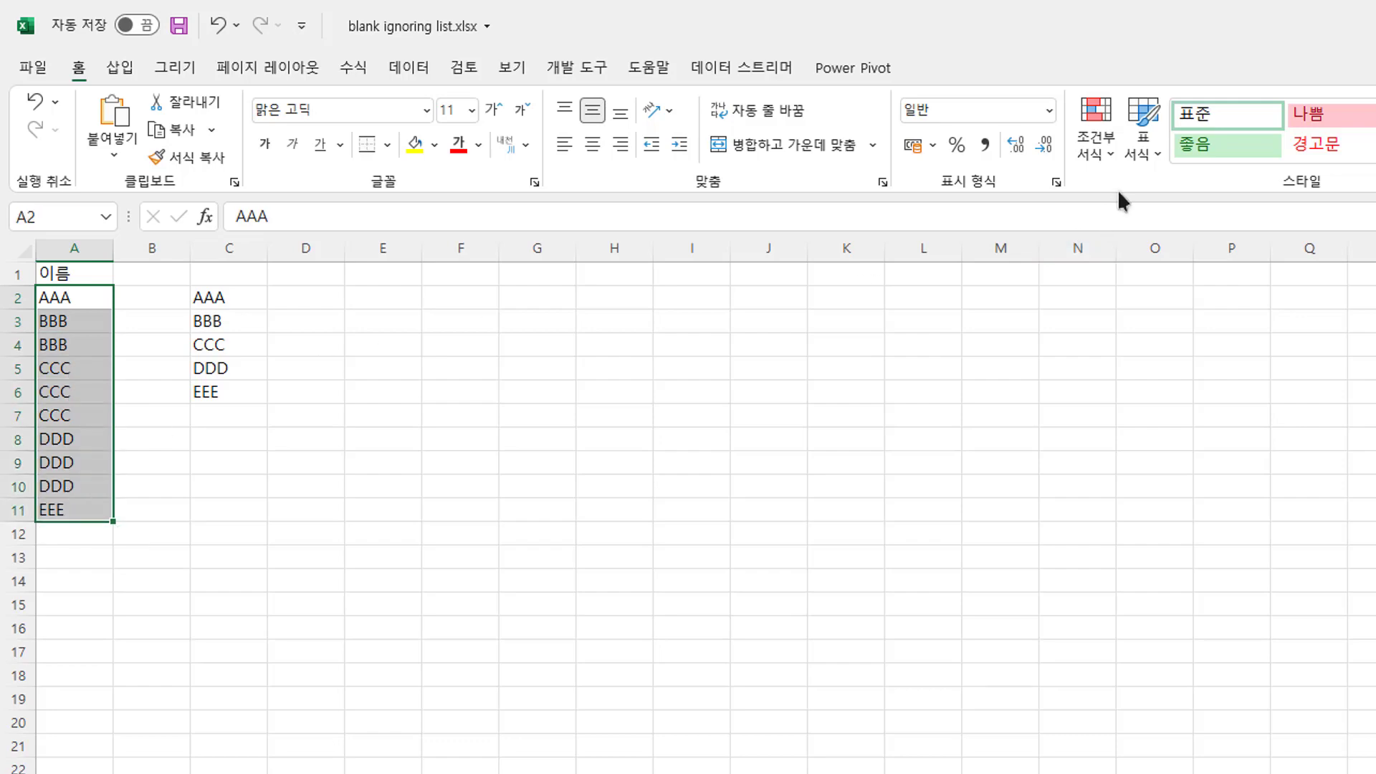
{"action": "left_click", "coordinate": [1111, 161]}
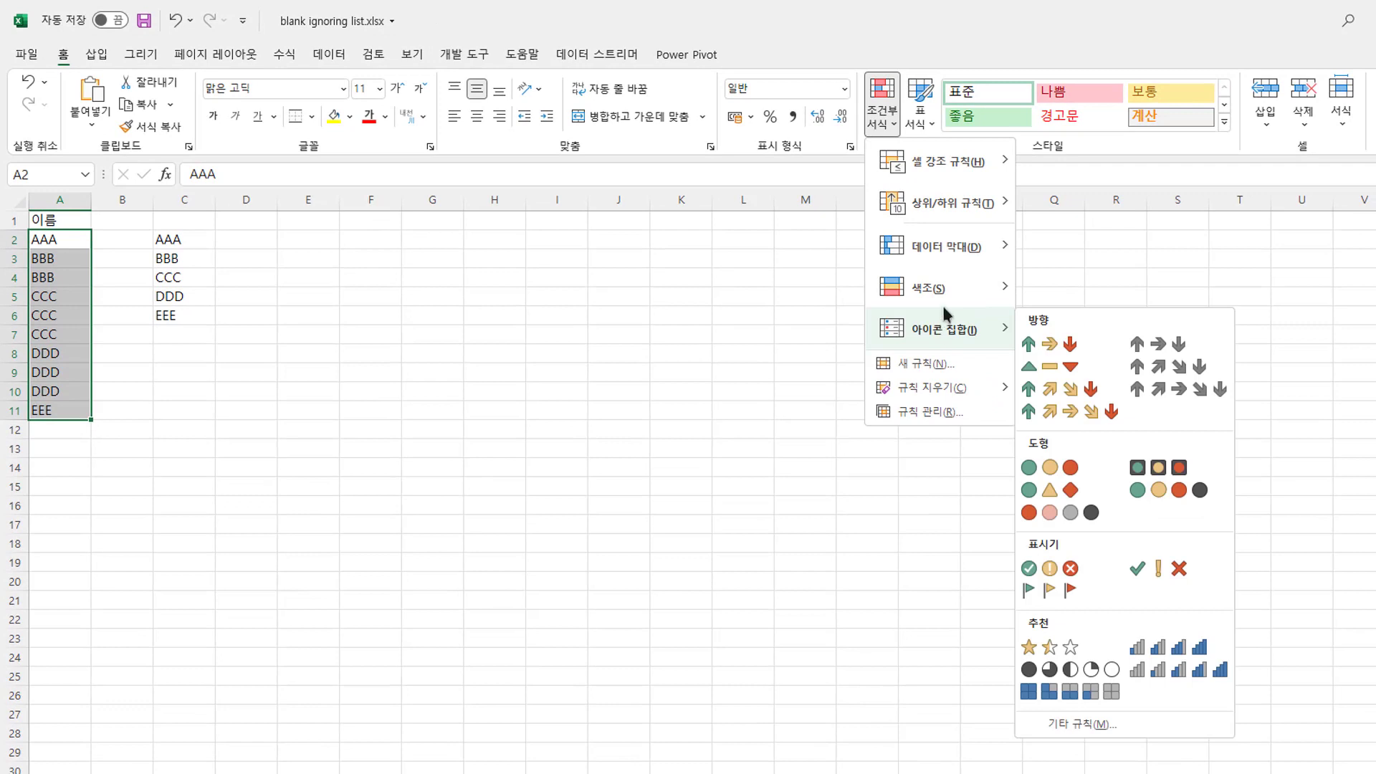
{"action": "mouse_move", "coordinate": [953, 288]}
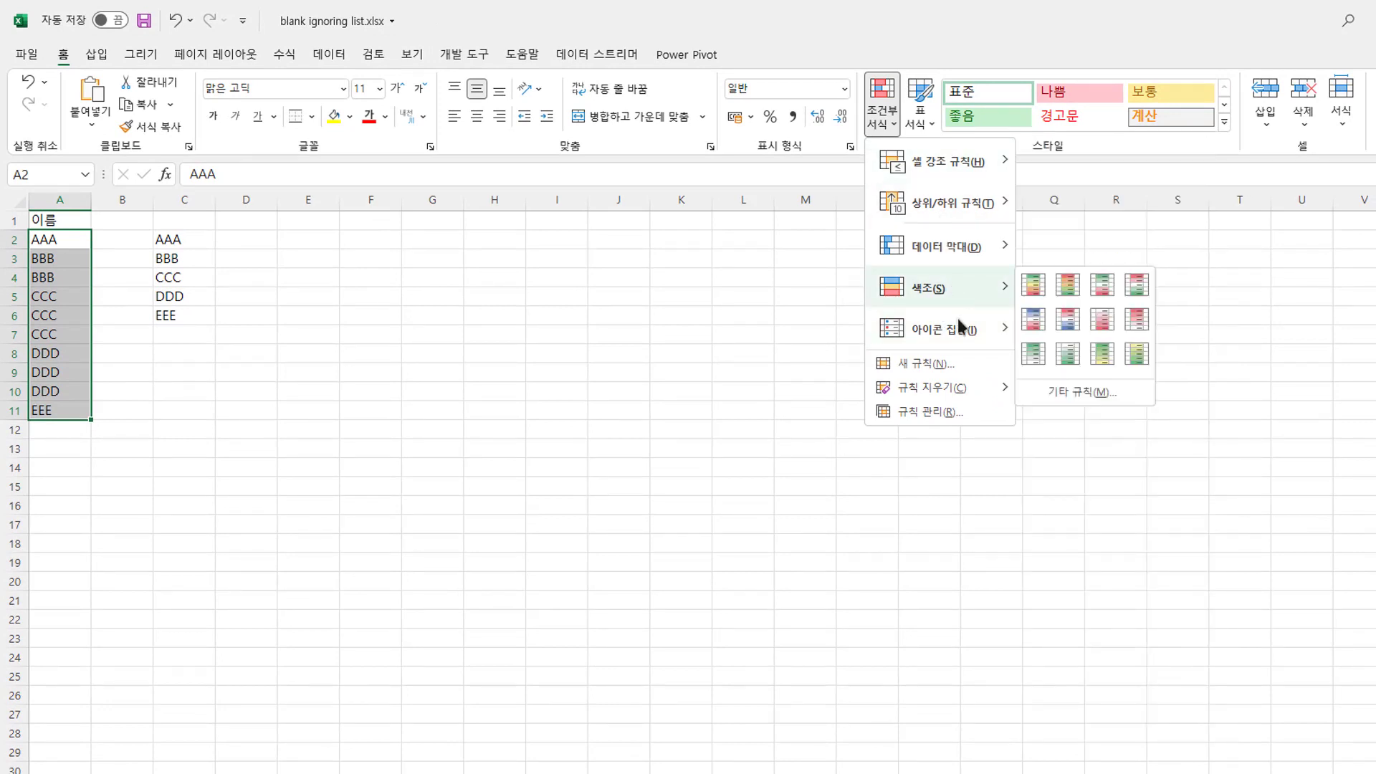
Step: Create a new formula-based rule for A2:A11 using the formula =a2=a1
{"action": "left_click", "coordinate": [957, 358]}
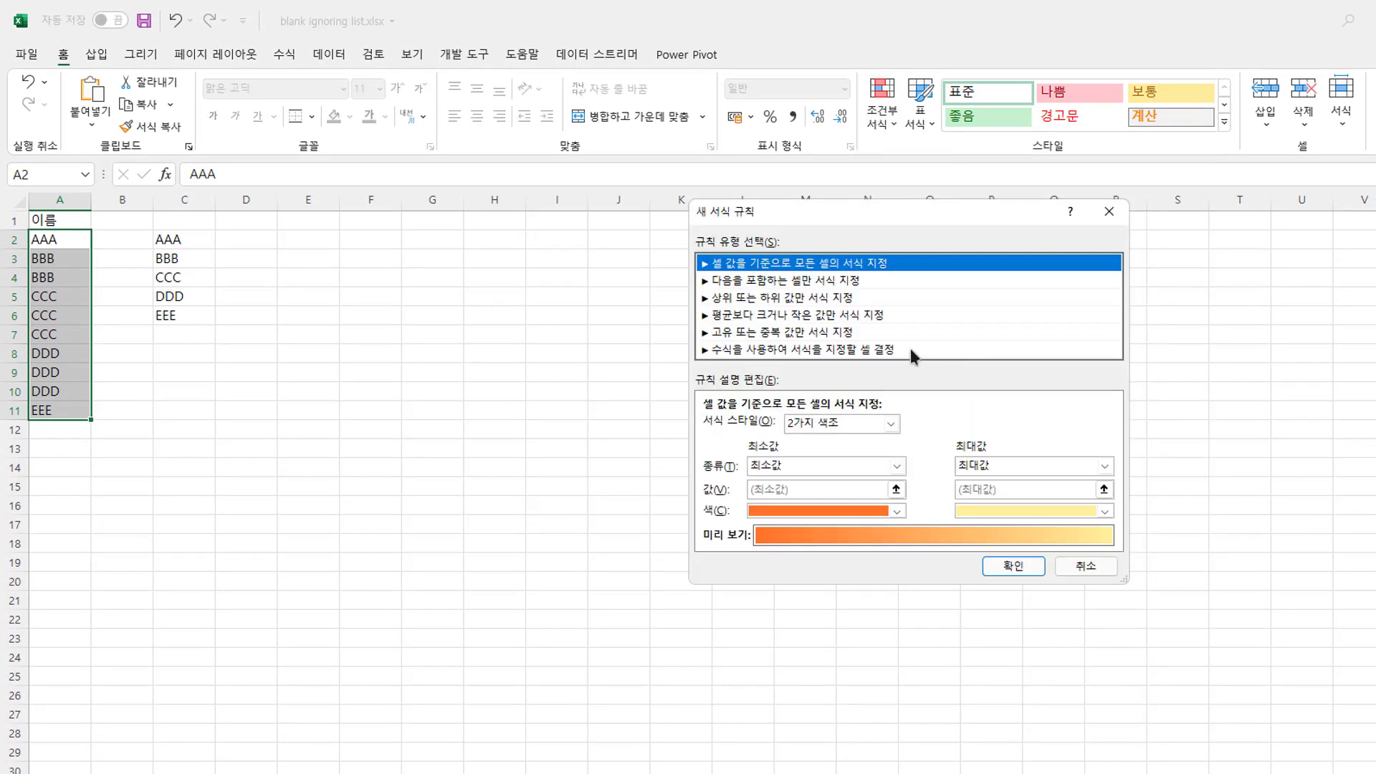
{"action": "left_click_drag", "start_coordinate": [862, 209], "coordinate": [439, 206]}
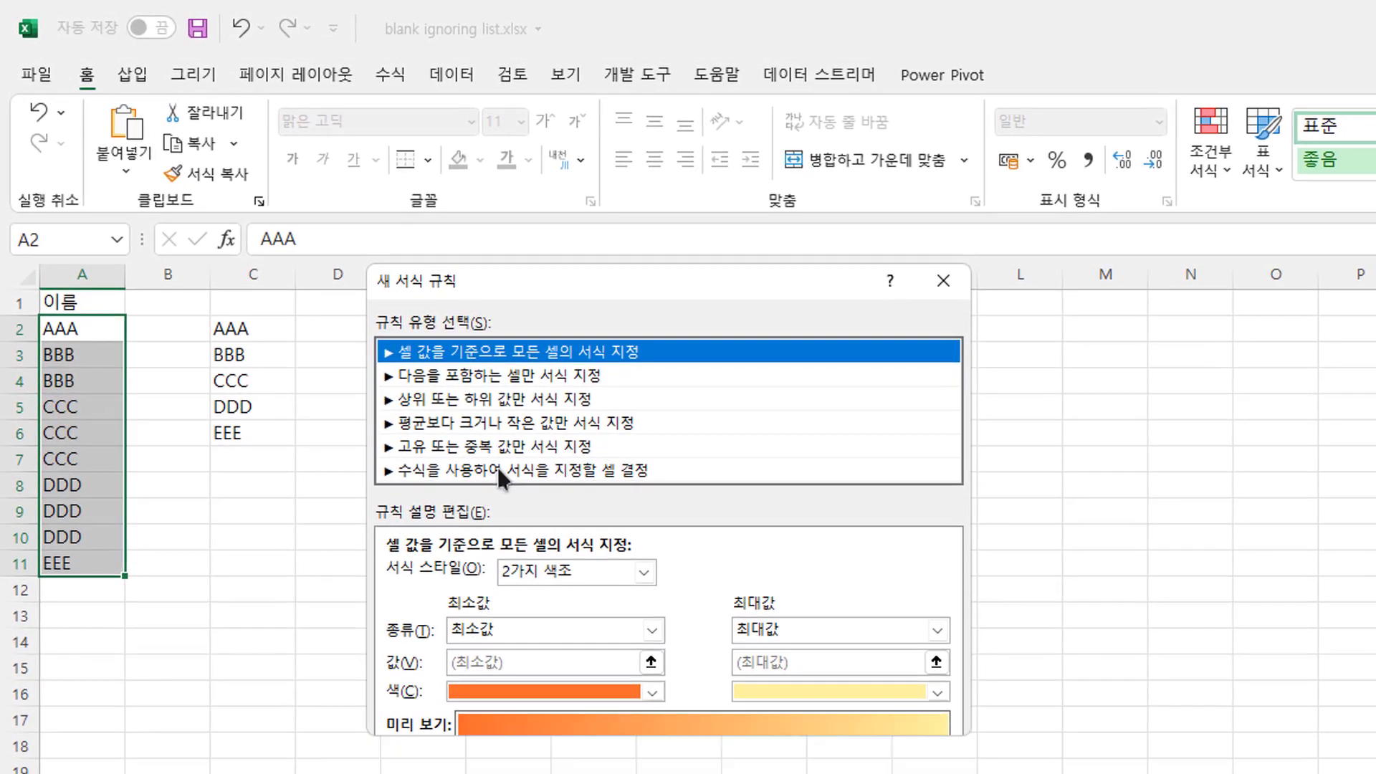
{"action": "left_click", "coordinate": [498, 470]}
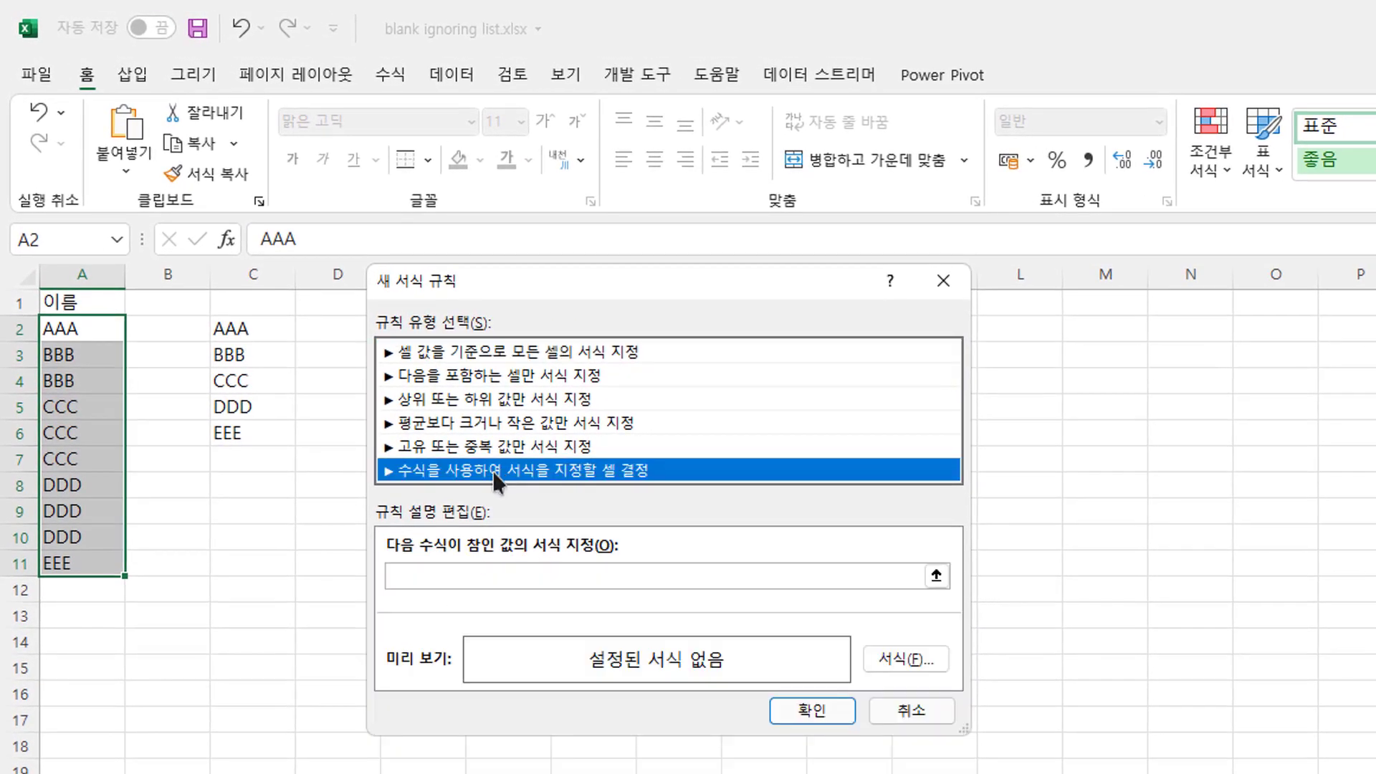
{"action": "left_click", "coordinate": [403, 578]}
{"action": "type", "text": "="}
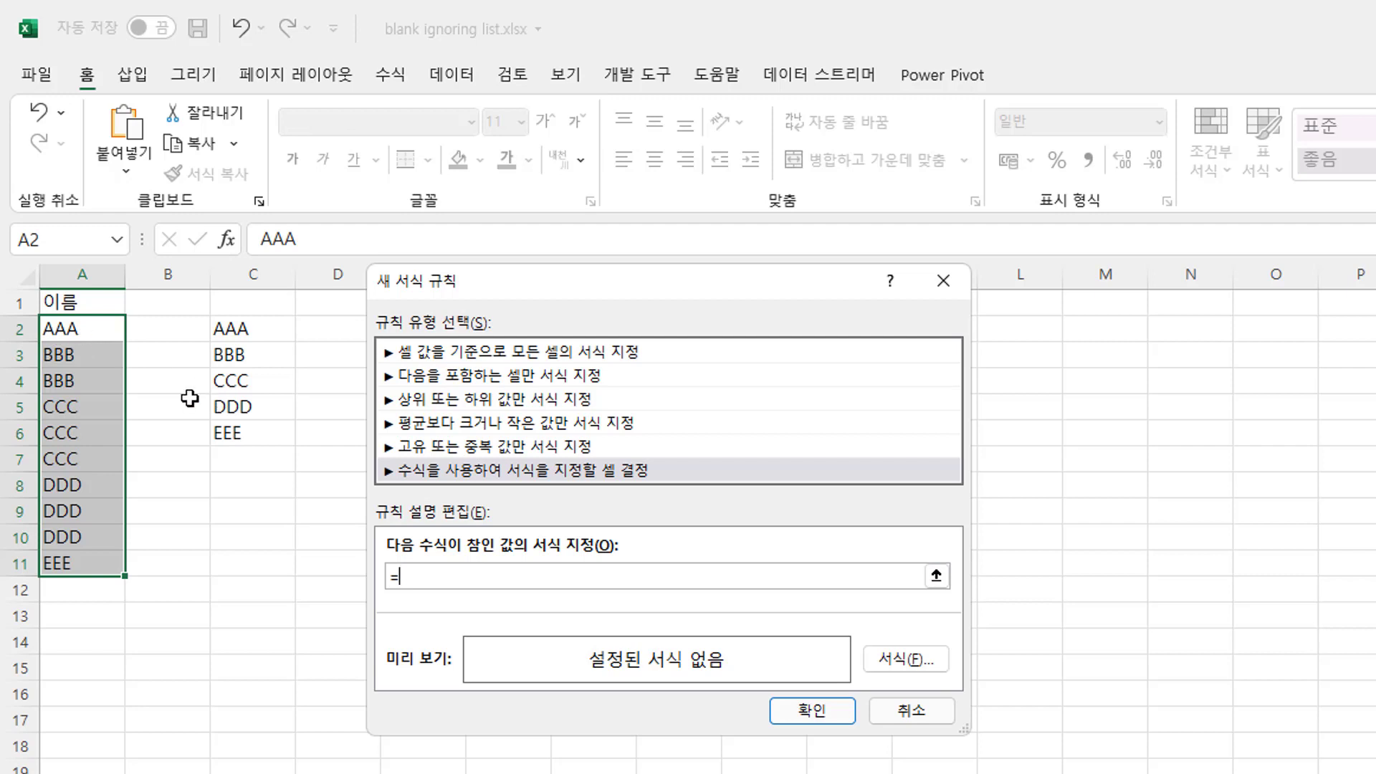
{"action": "left_click", "coordinate": [92, 329]}
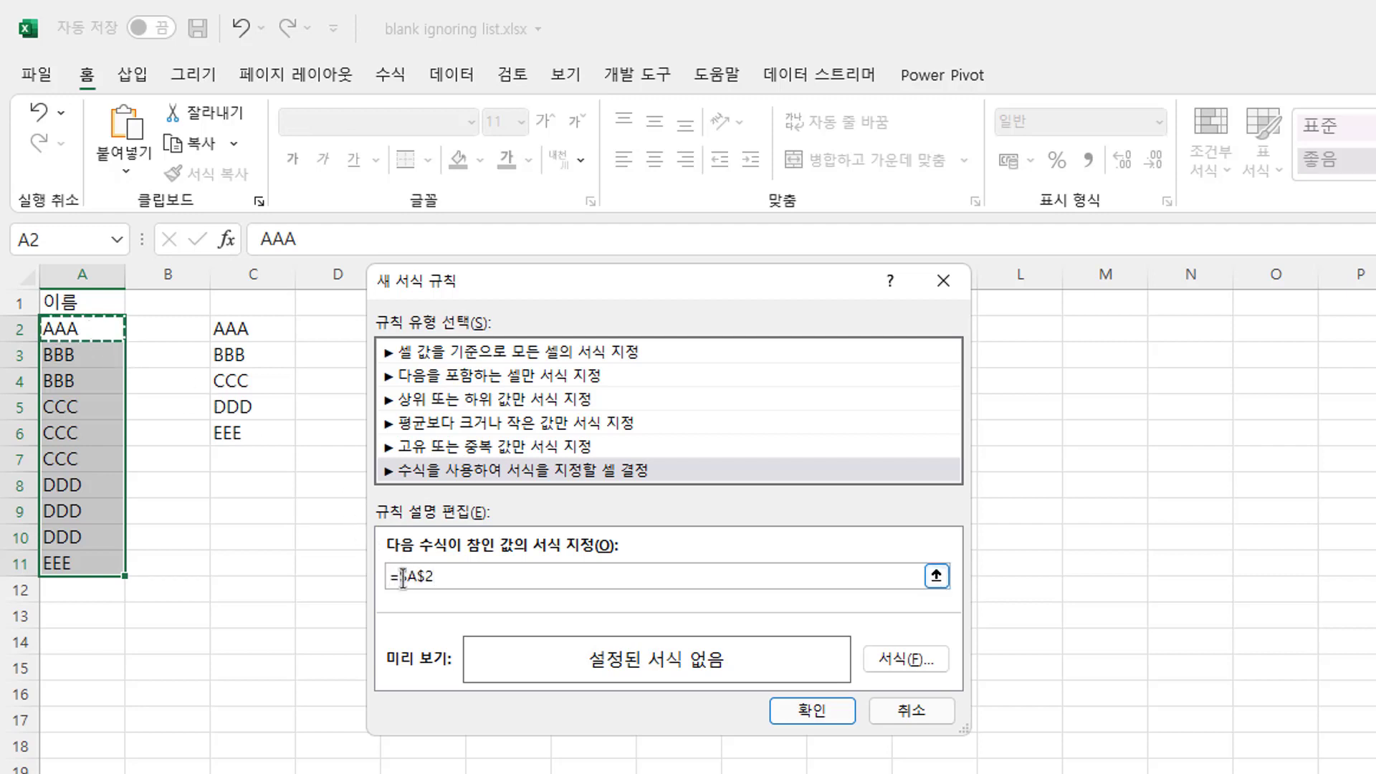
{"action": "left_click_drag", "start_coordinate": [403, 578], "coordinate": [492, 578]}
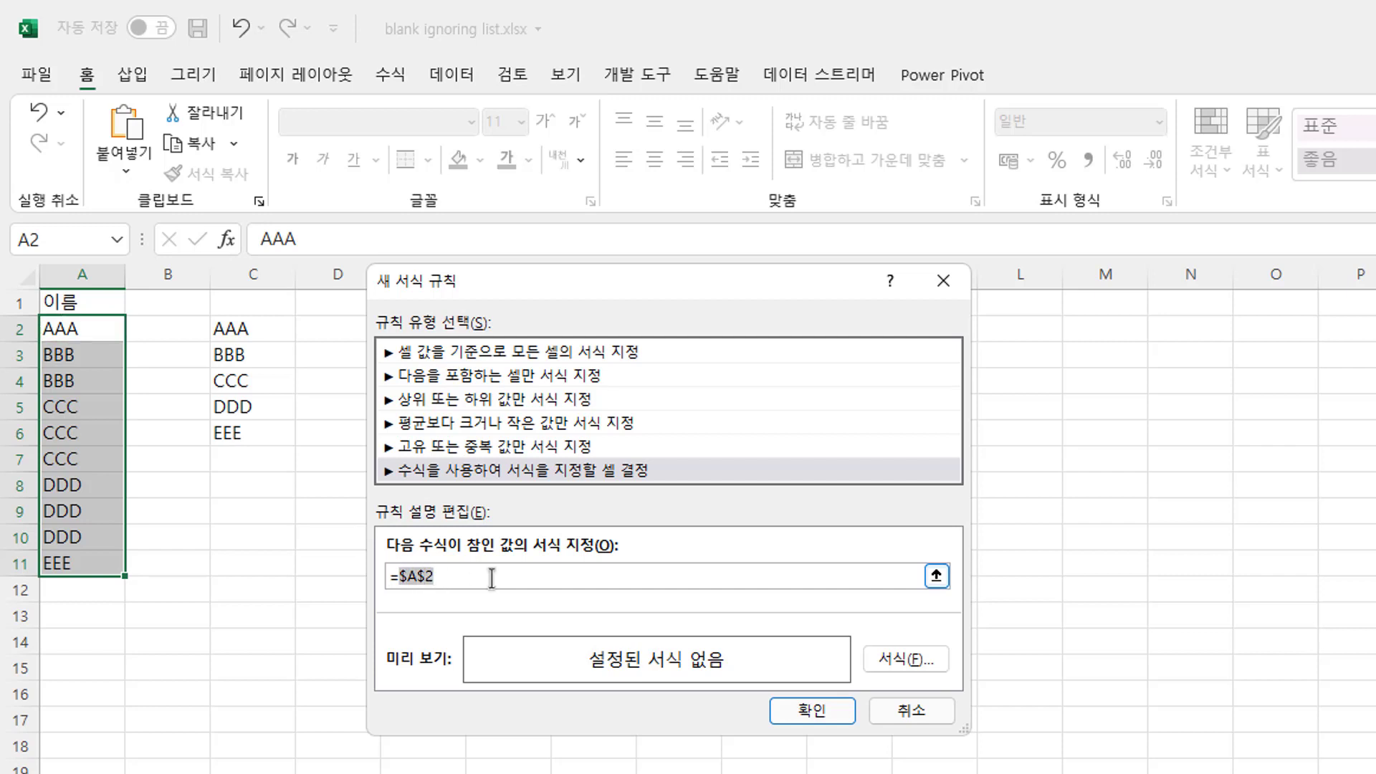
{"action": "type", "text": "a2<>a1"}
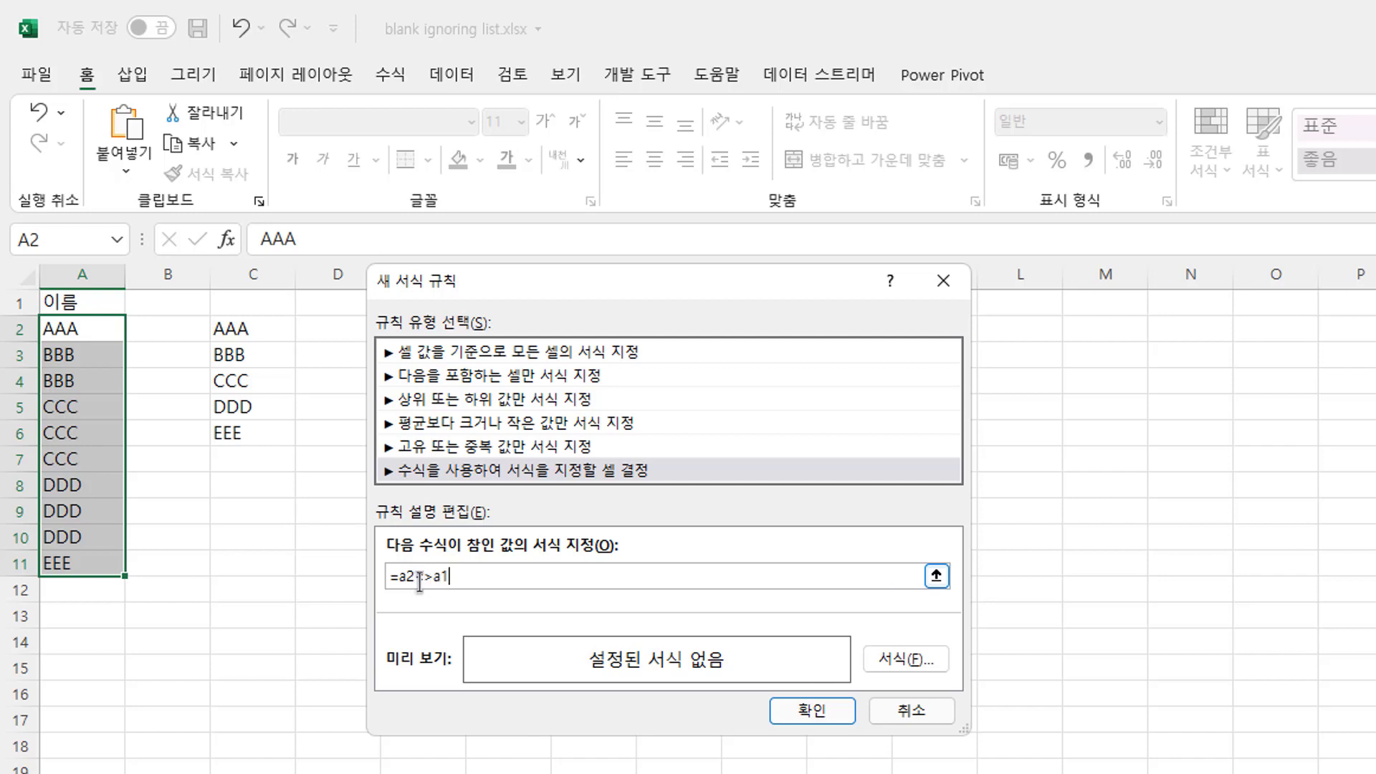
{"action": "left_click_drag", "start_coordinate": [417, 578], "coordinate": [526, 602]}
{"action": "type", "text": "-"}
{"action": "key", "text": "BackSpace"}
{"action": "type", "text": "=a1"}
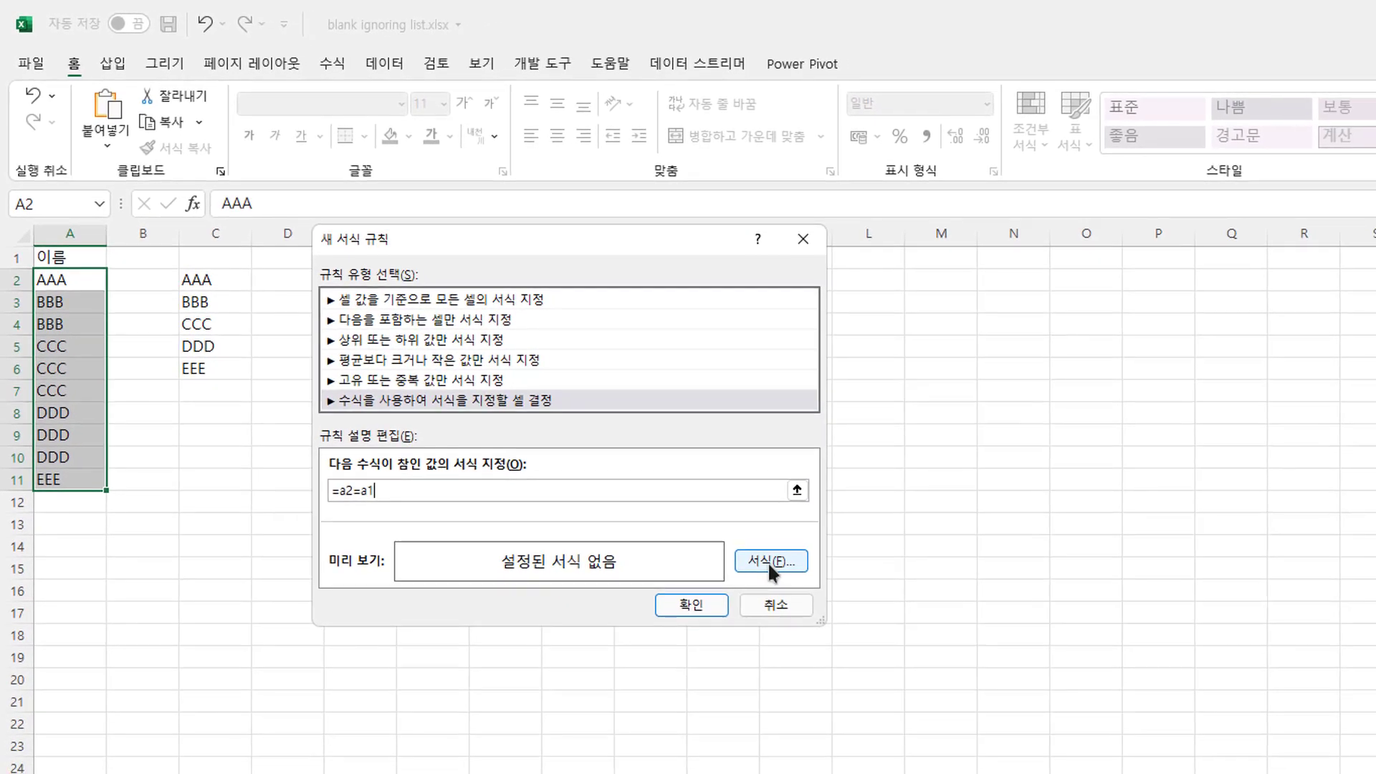
Step: Give the rule a white font colour and apply it
{"action": "left_click", "coordinate": [768, 561]}
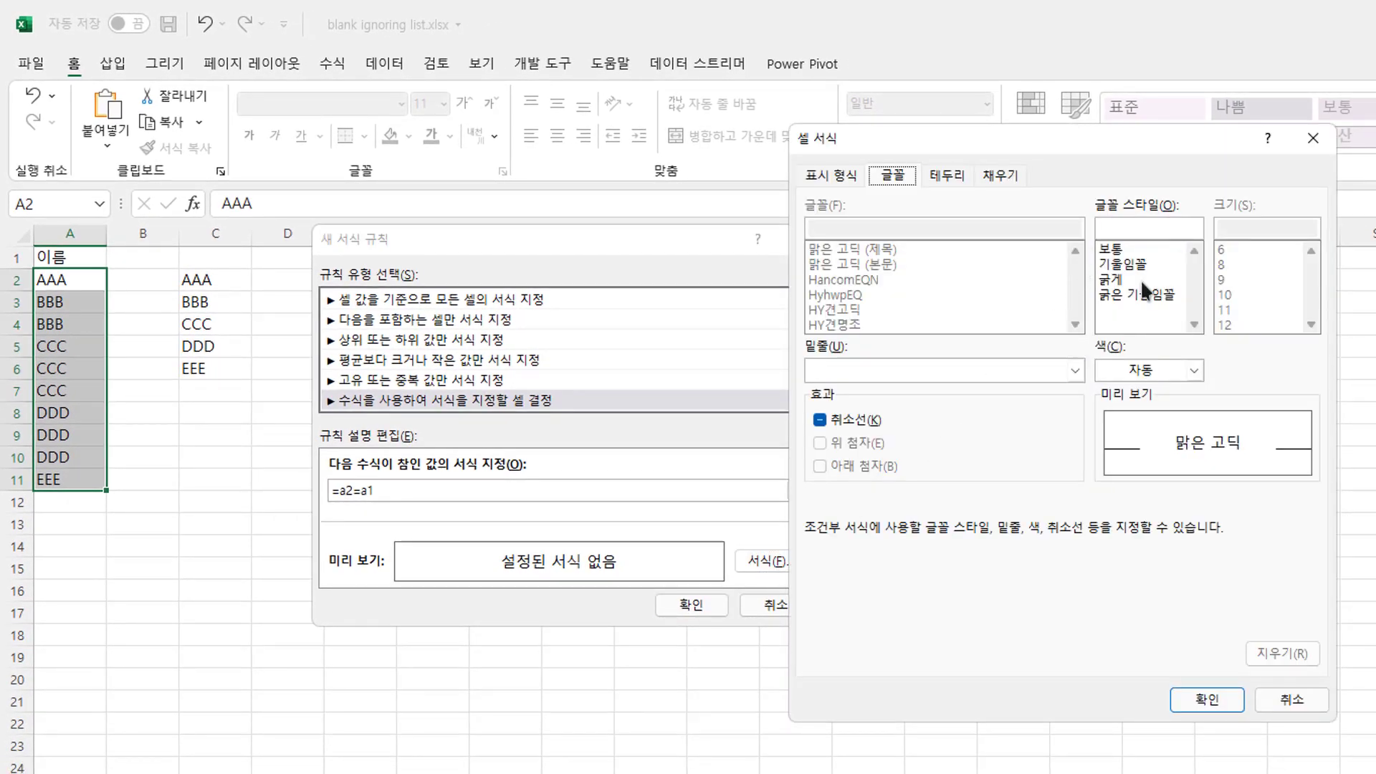
{"action": "left_click", "coordinate": [1190, 372]}
{"action": "left_click", "coordinate": [1105, 453]}
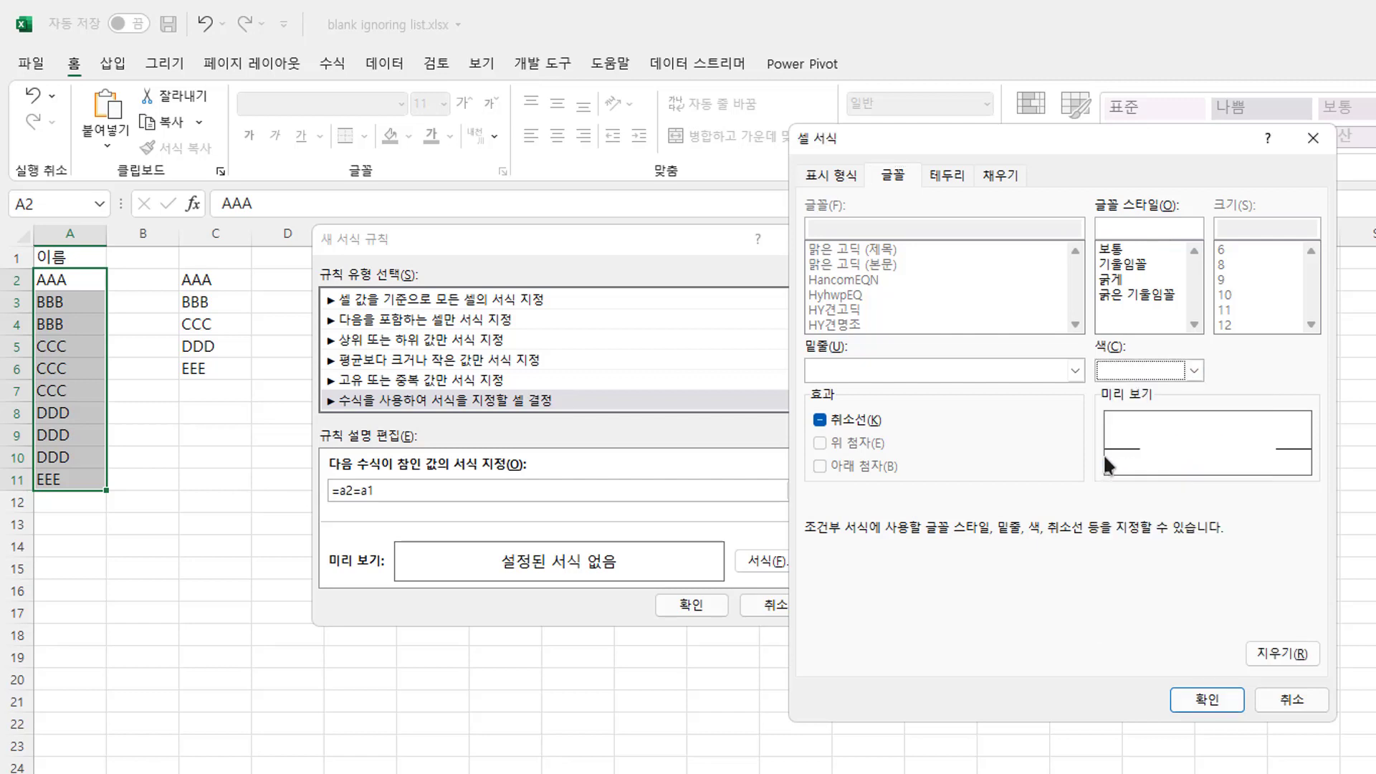
{"action": "left_click", "coordinate": [1210, 701]}
{"action": "left_click", "coordinate": [693, 605]}
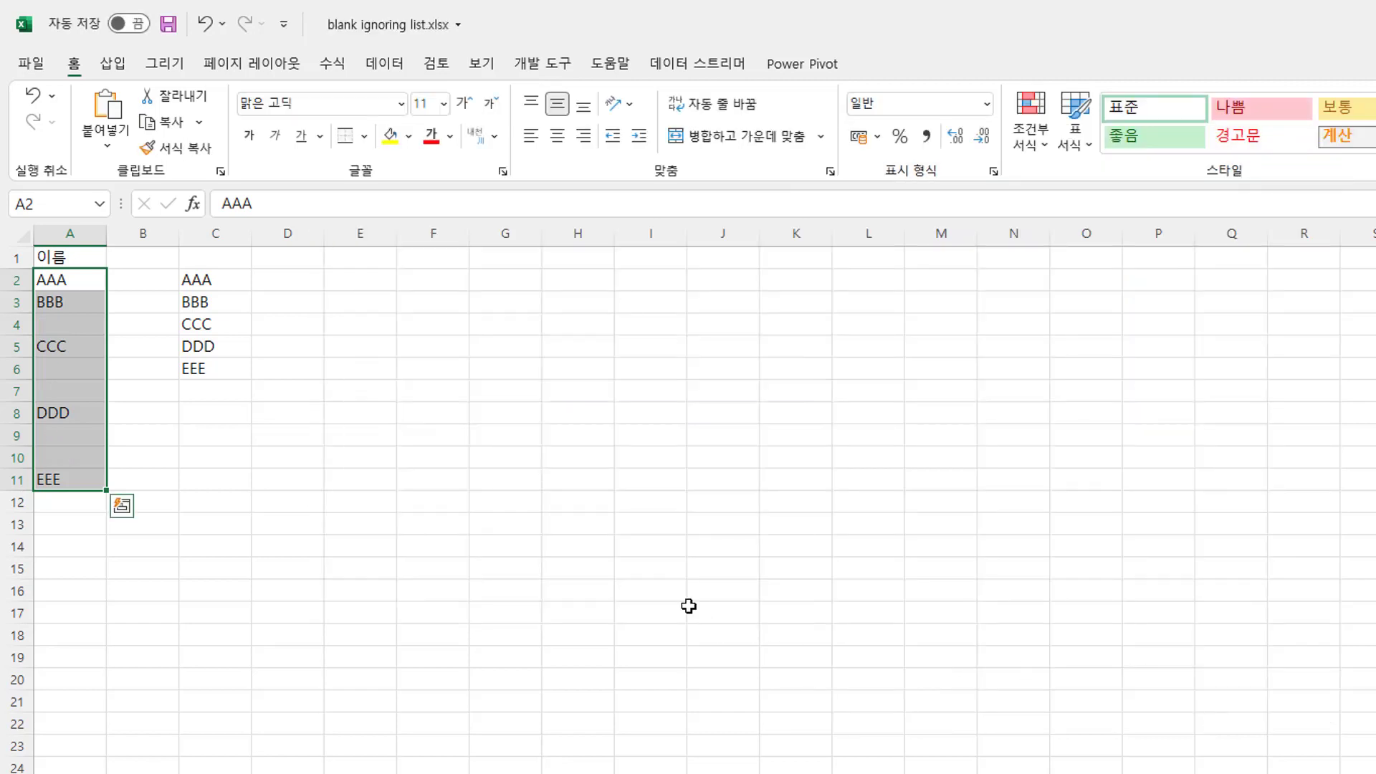
Step: Inspect the now-hidden repeated names in A4, A6, A7, A9 and A11
{"action": "left_click", "coordinate": [135, 410]}
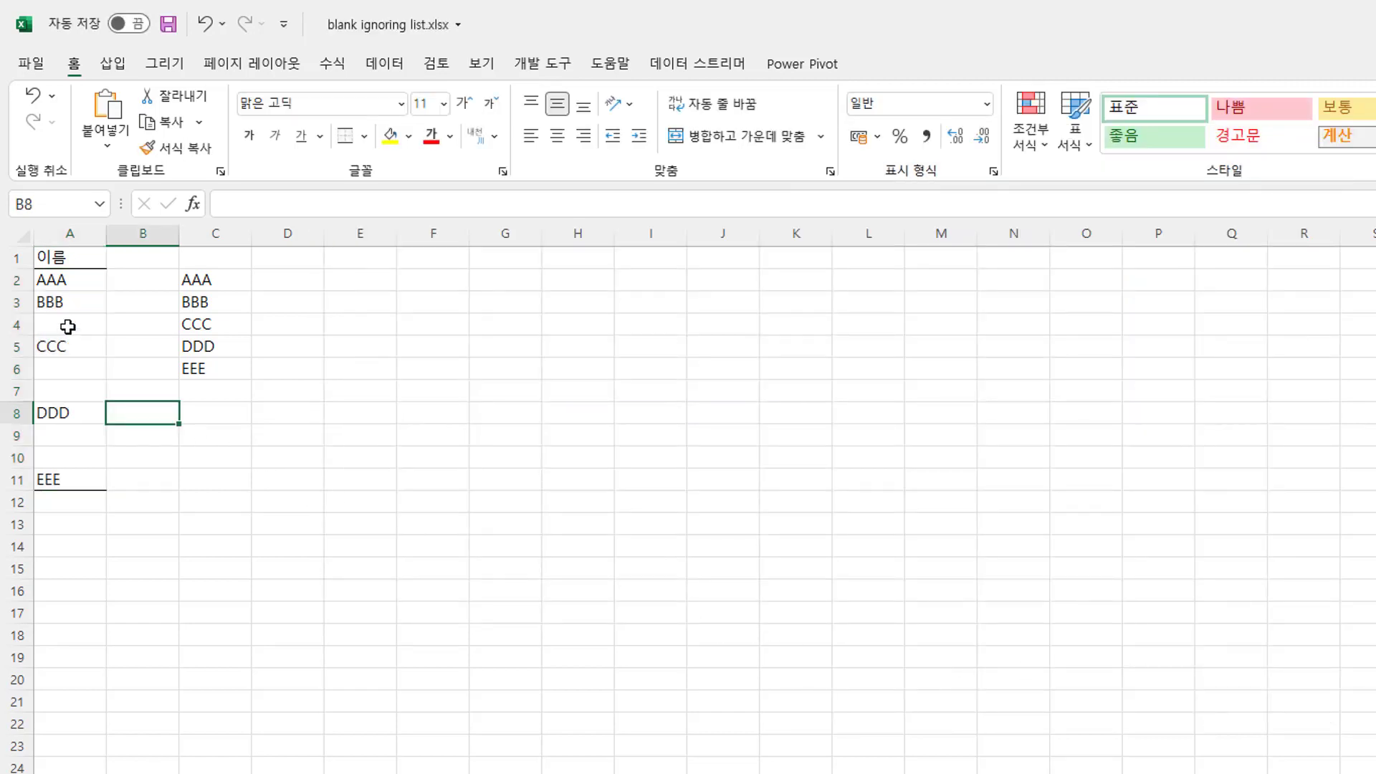
{"action": "left_click", "coordinate": [67, 326]}
{"action": "left_click", "coordinate": [67, 369]}
{"action": "left_click", "coordinate": [70, 391]}
{"action": "left_click", "coordinate": [76, 428]}
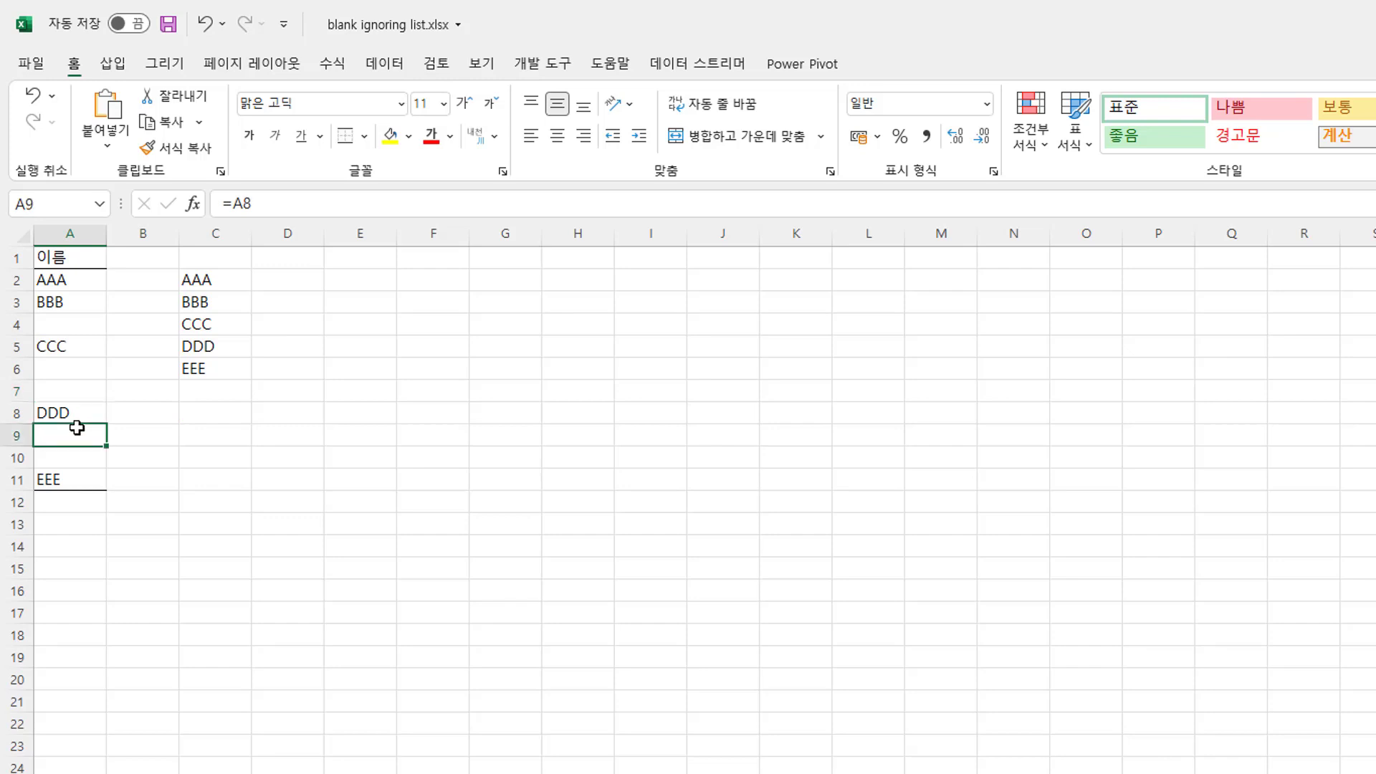
{"action": "left_click", "coordinate": [81, 473]}
{"action": "left_click", "coordinate": [65, 326]}
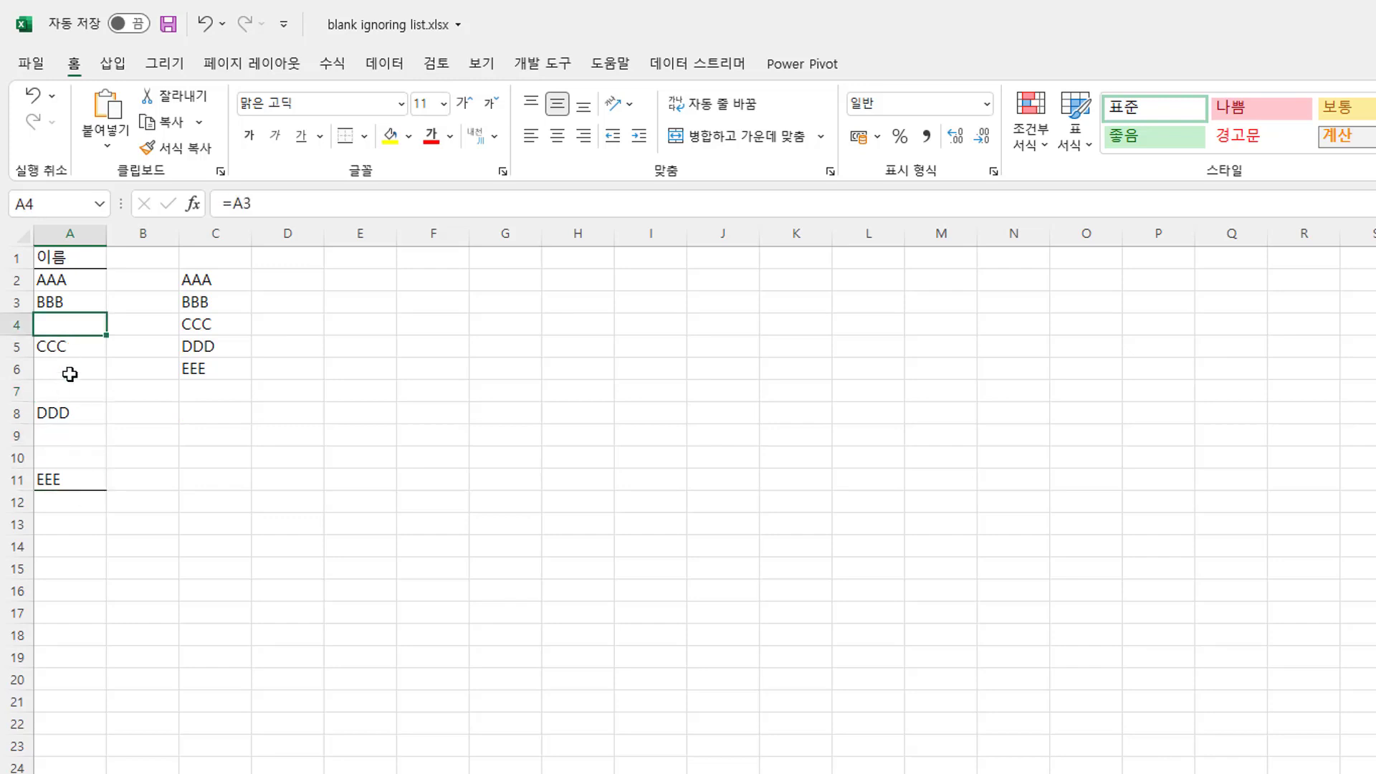
{"action": "left_click", "coordinate": [69, 374]}
{"action": "left_click", "coordinate": [70, 394]}
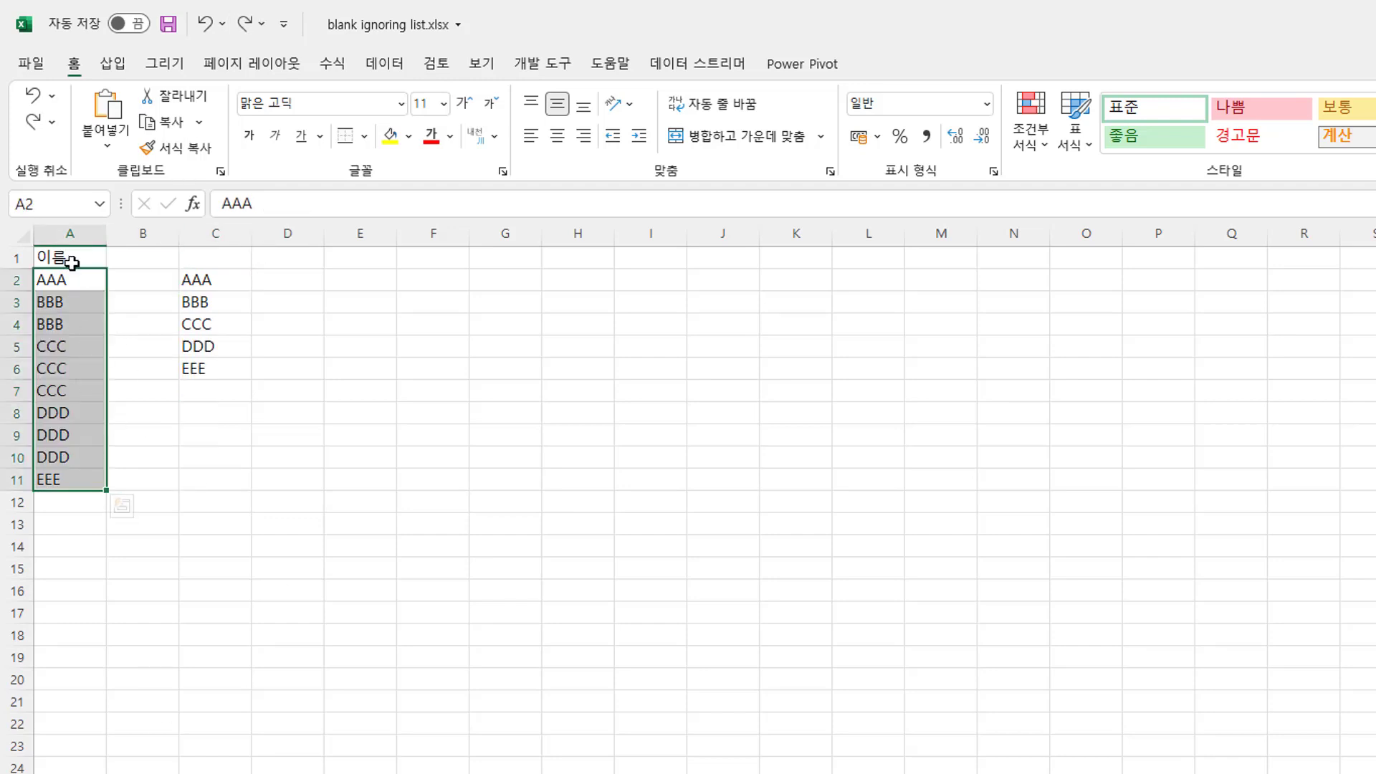
Step: Copy the column A names into column F as values only and confirm F3 holds BBB
{"action": "mouse_move", "coordinate": [69, 257]}
{"action": "left_mouse_down"}
{"action": "mouse_move", "coordinate": [71, 480]}
{"action": "mouse_move", "coordinate": [450, 486]}
{"action": "left_mouse_up"}
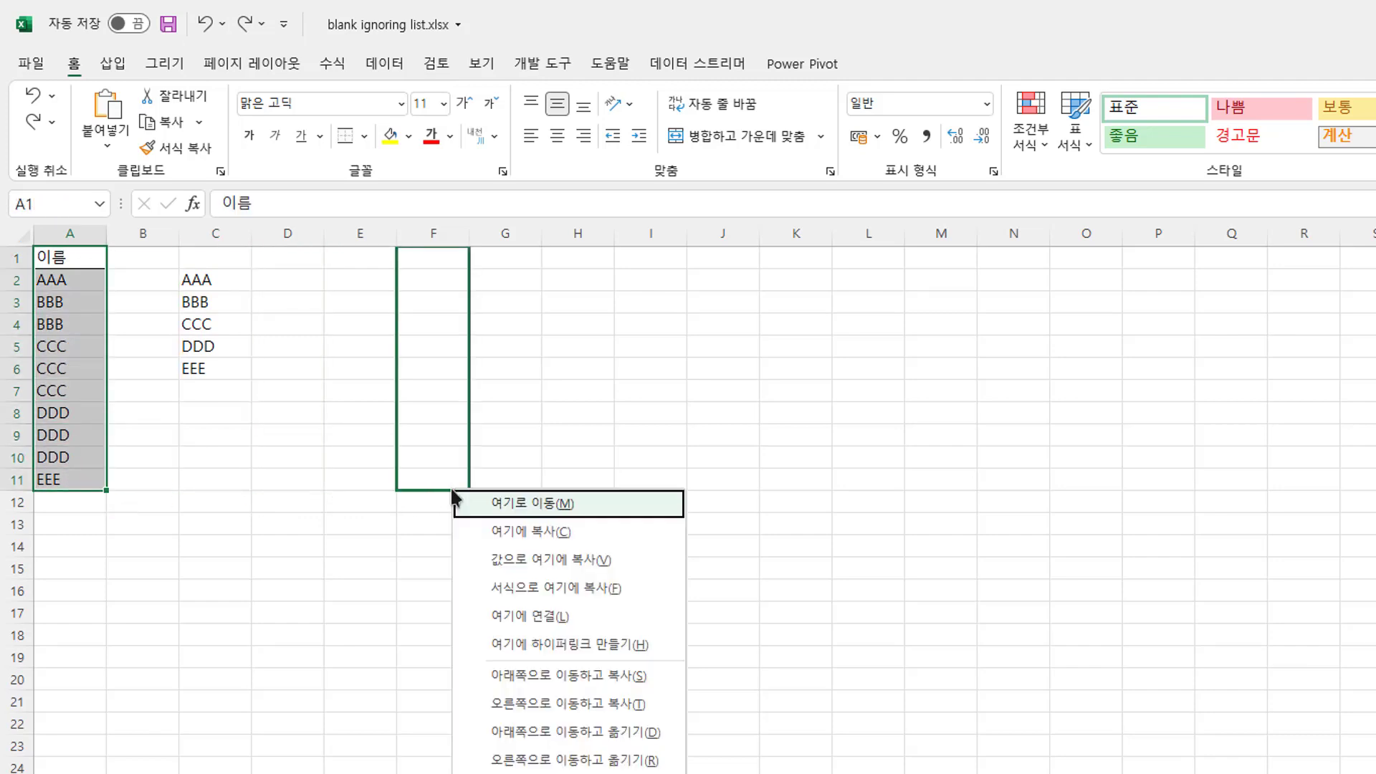
{"action": "left_click", "coordinate": [589, 559]}
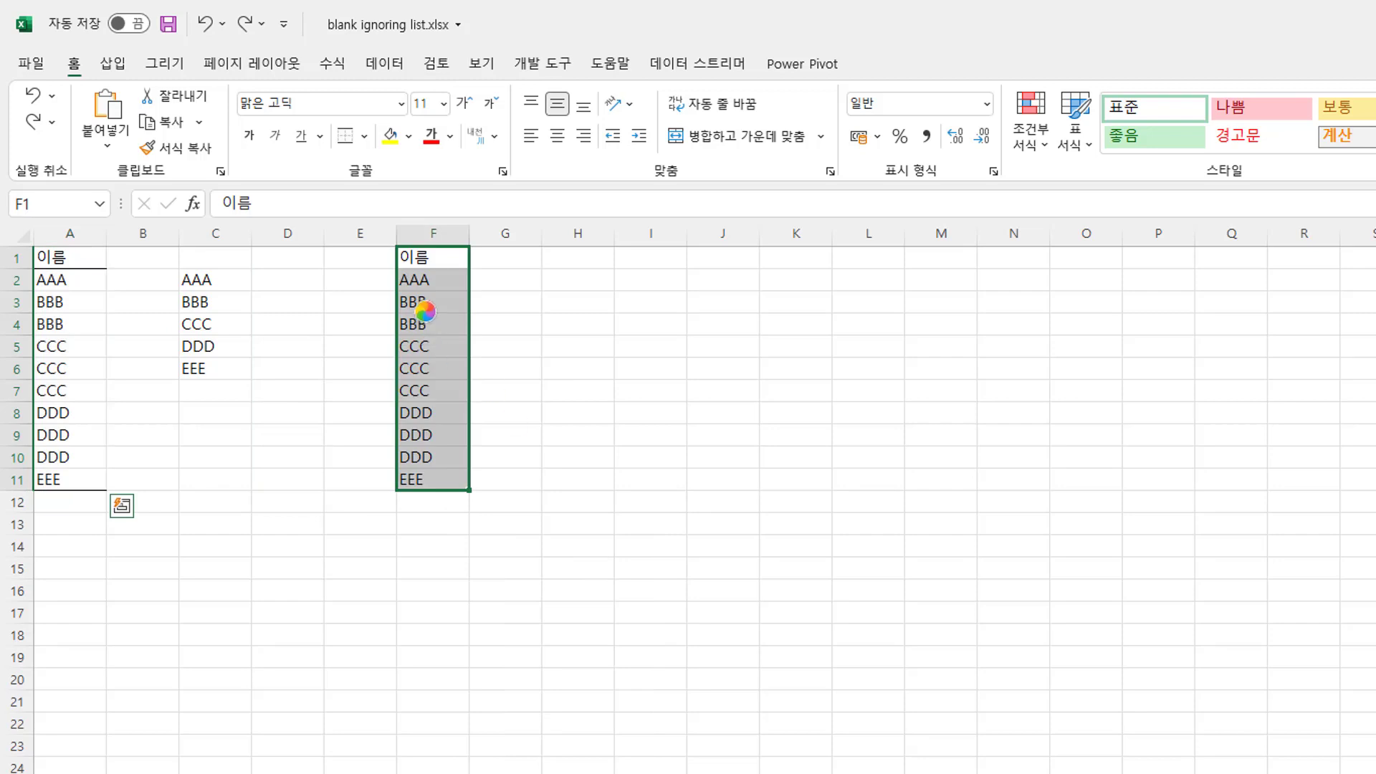
{"action": "key", "text": "Return"}
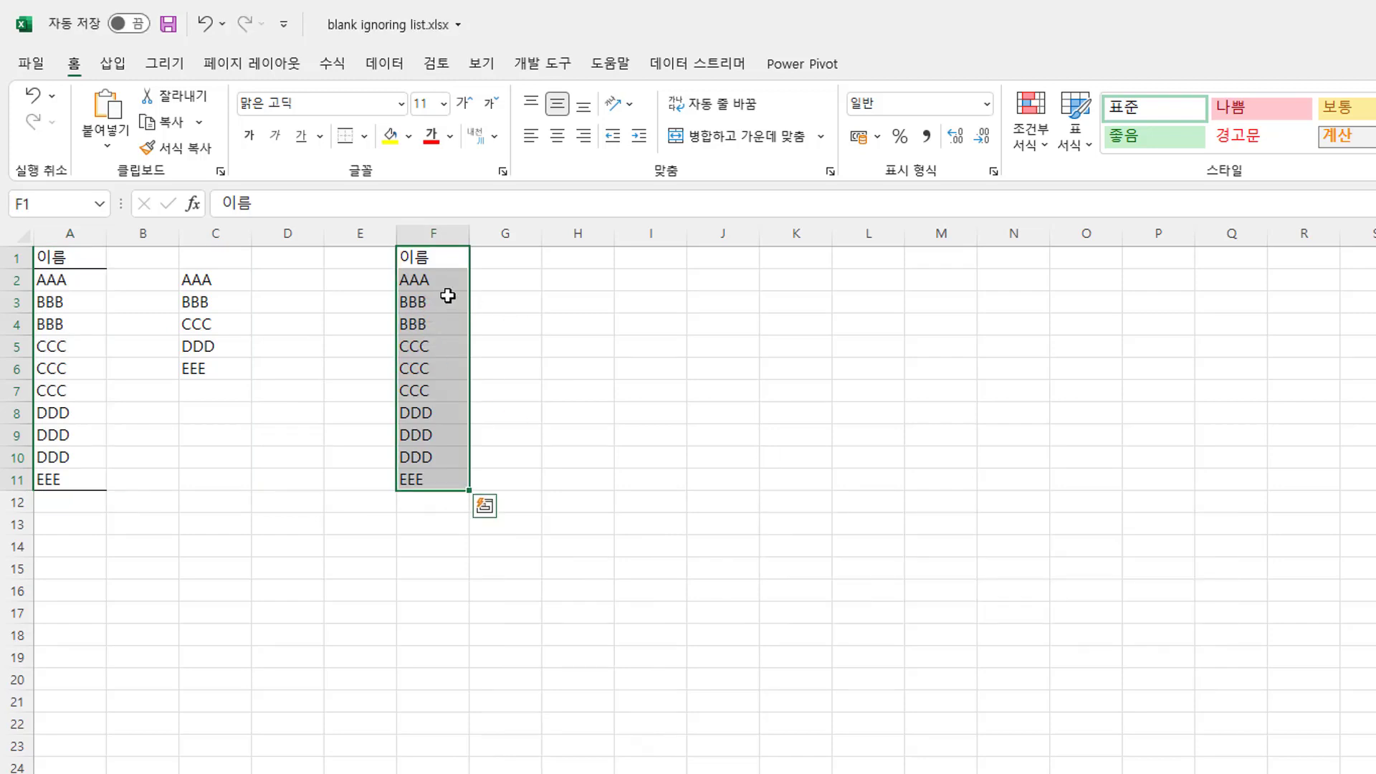
{"action": "left_click", "coordinate": [448, 280]}
{"action": "left_click", "coordinate": [433, 345]}
{"action": "left_click", "coordinate": [433, 370]}
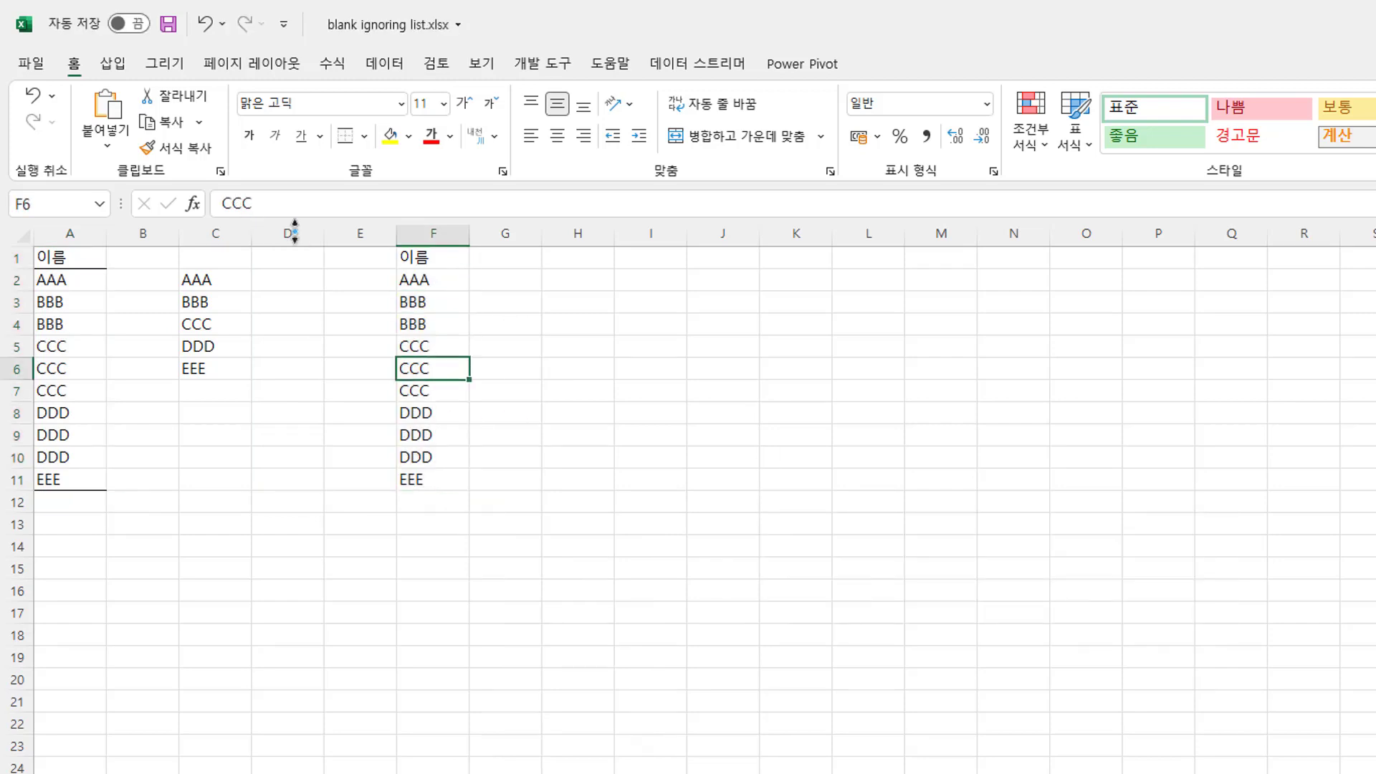
Step: Step through the filled values in column F, then select F1:F11
{"action": "left_click", "coordinate": [445, 302]}
{"action": "left_click", "coordinate": [446, 326]}
{"action": "left_click", "coordinate": [445, 347]}
{"action": "left_click", "coordinate": [445, 392]}
{"action": "left_click", "coordinate": [445, 438]}
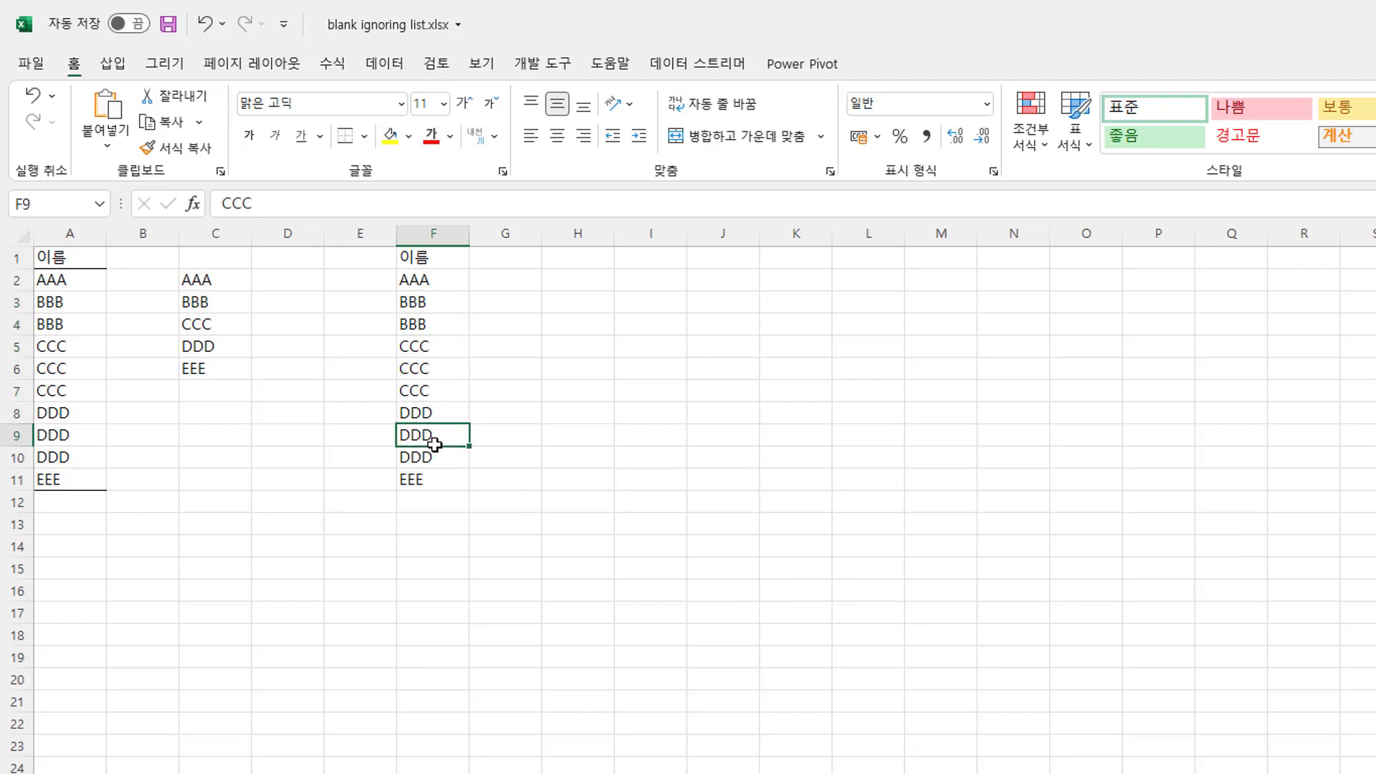
{"action": "left_click", "coordinate": [416, 259]}
{"action": "left_click_drag", "start_coordinate": [417, 261], "coordinate": [435, 479]}
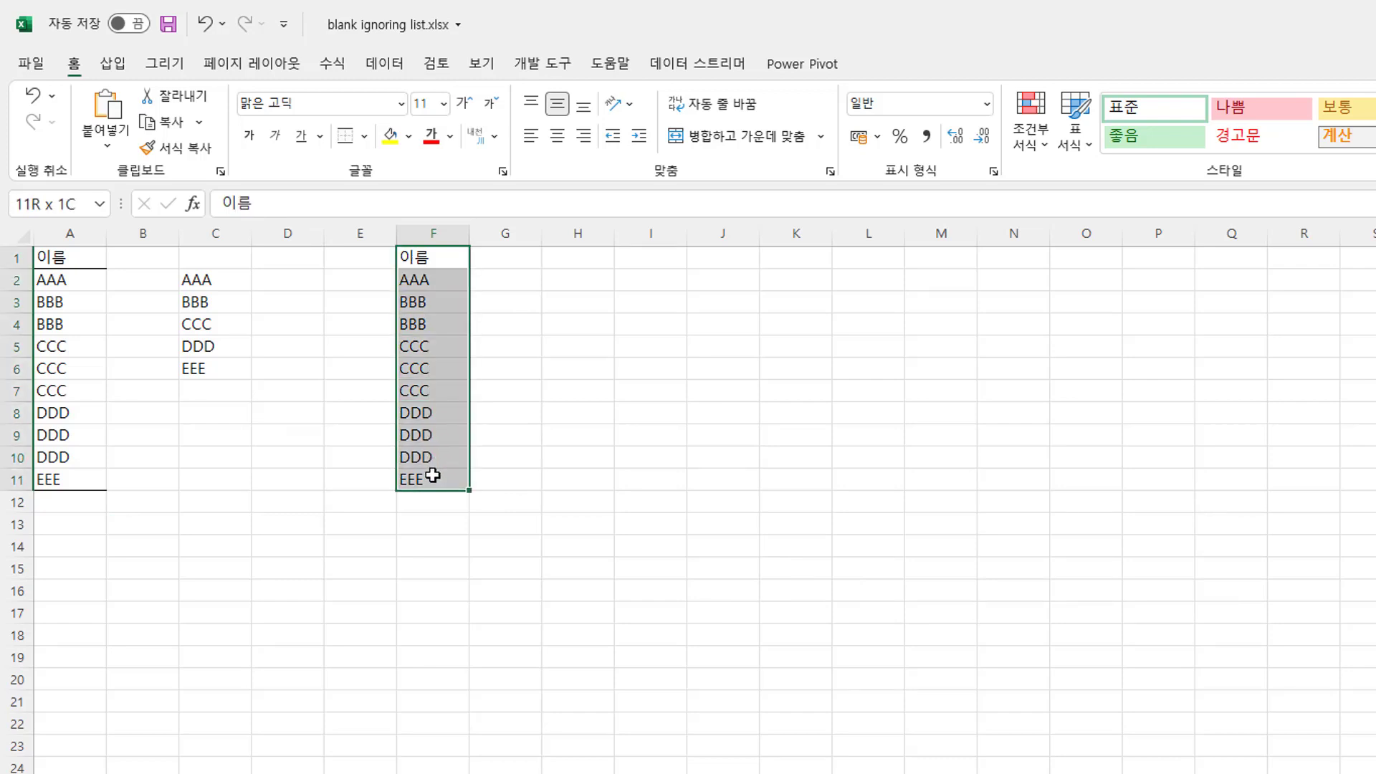
Step: Start a new formula-based rule on F1:F11 with the formula =f2=f1
{"action": "left_click", "coordinate": [1051, 147]}
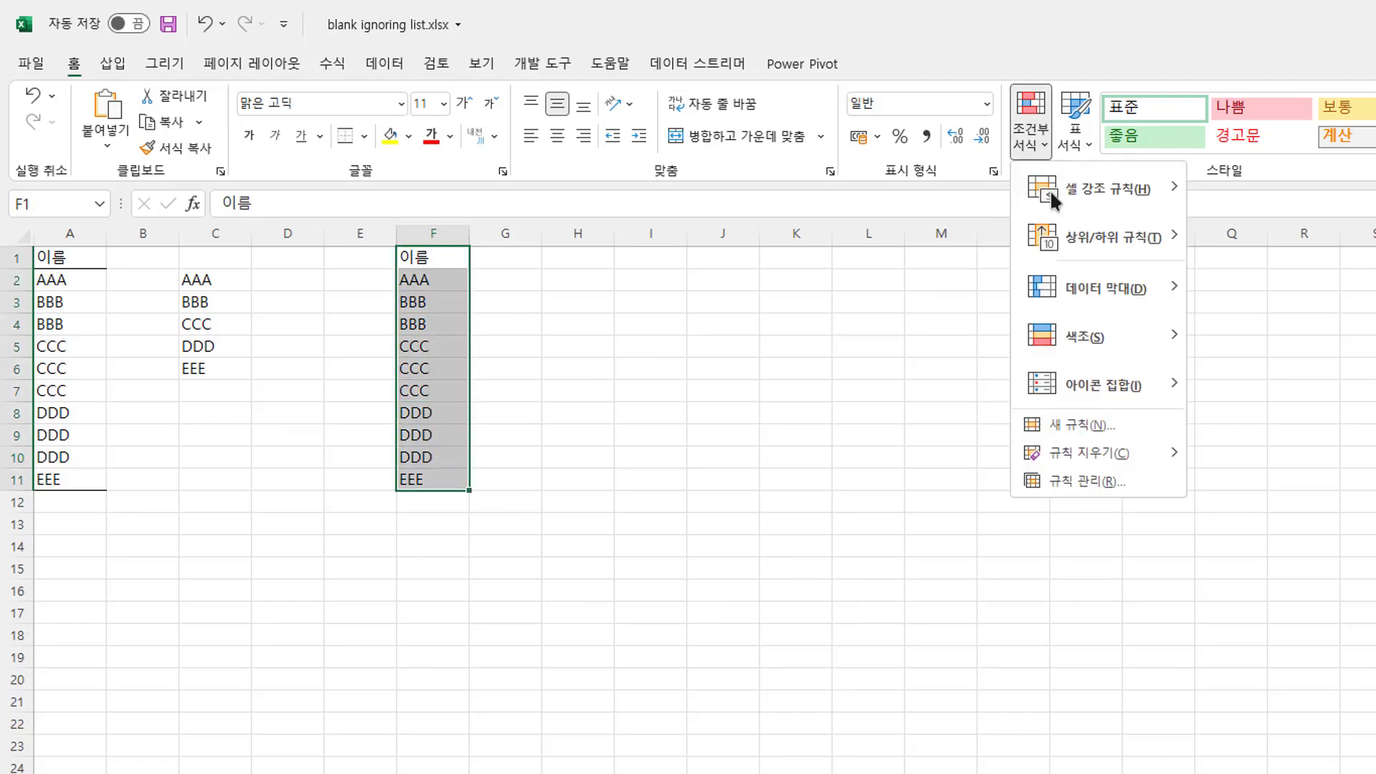
{"action": "left_click", "coordinate": [1111, 427]}
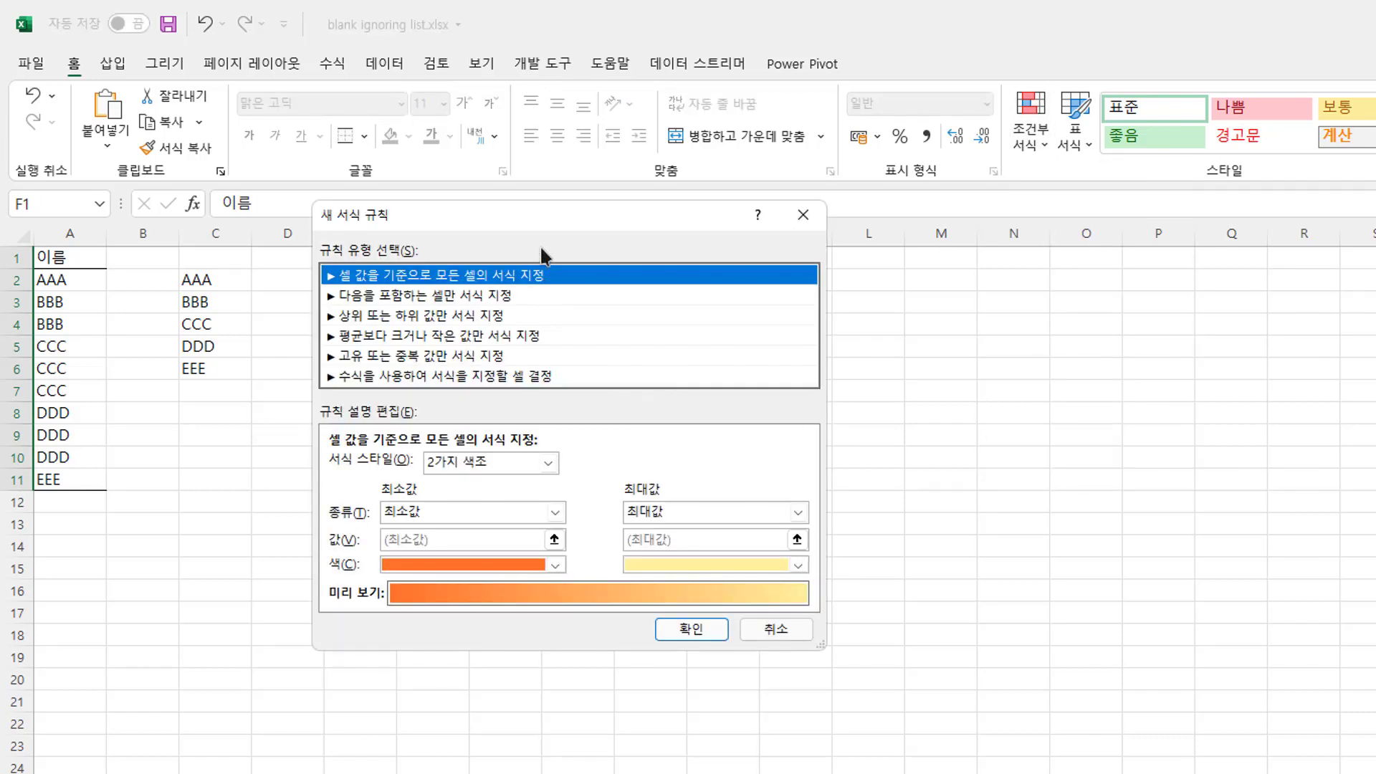
{"action": "left_click_drag", "start_coordinate": [536, 220], "coordinate": [789, 232]}
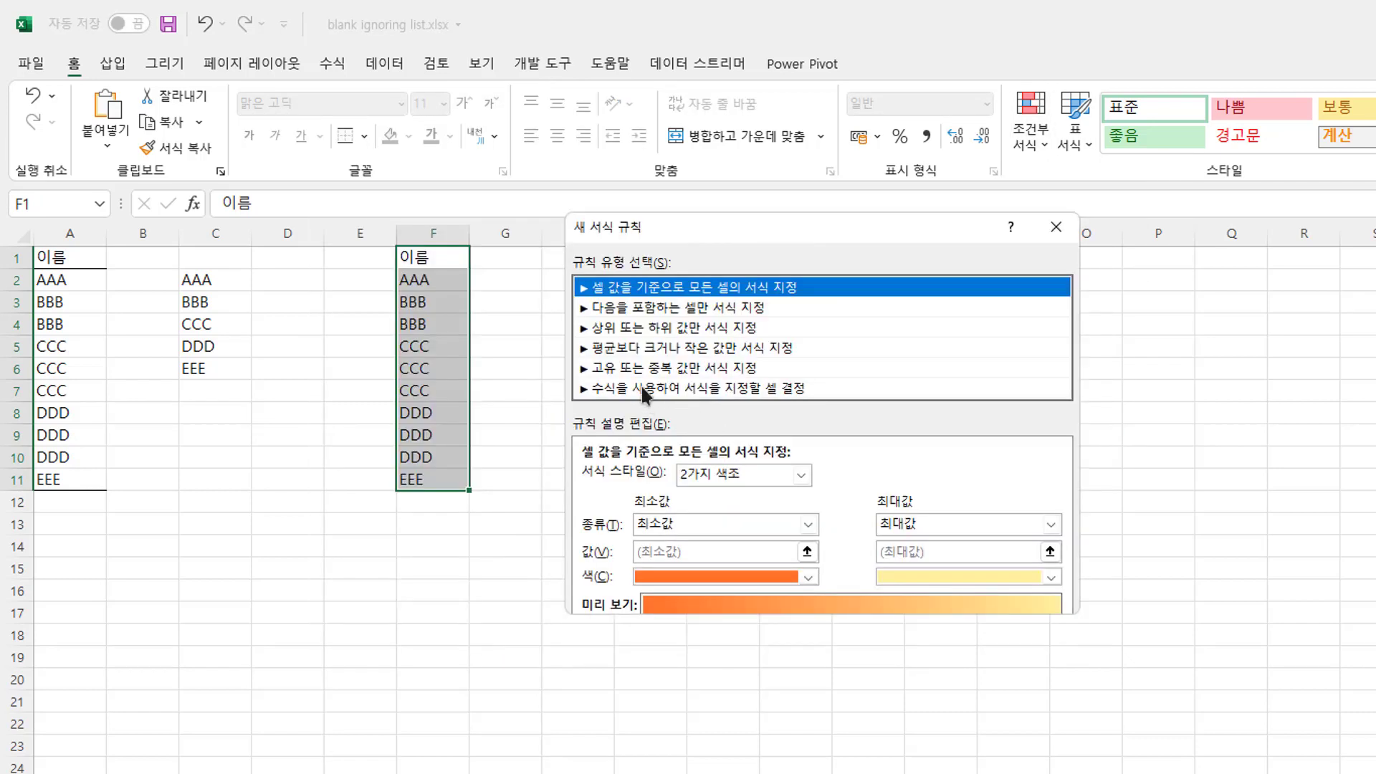
{"action": "left_click", "coordinate": [645, 389]}
{"action": "left_click", "coordinate": [623, 478]}
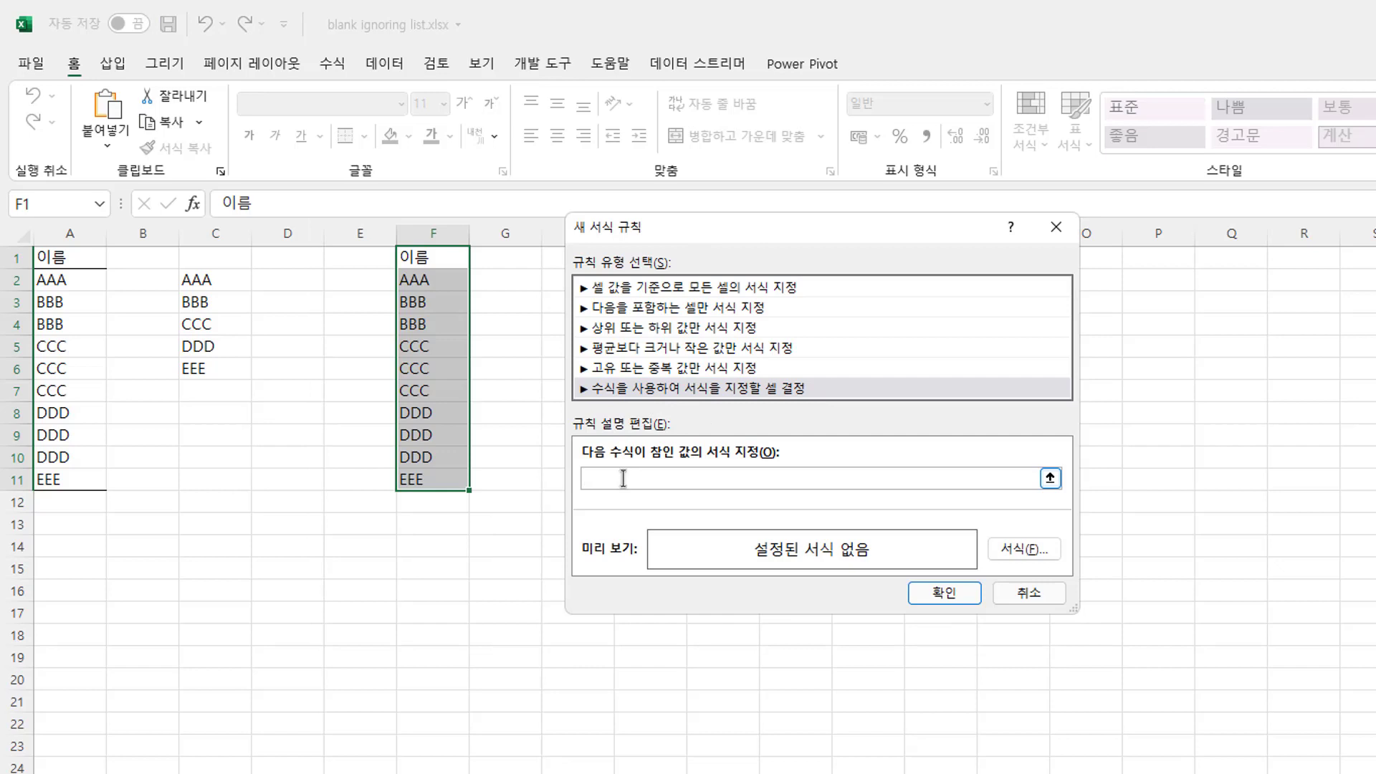
{"action": "type", "text": "="}
{"action": "left_click", "coordinate": [429, 284]}
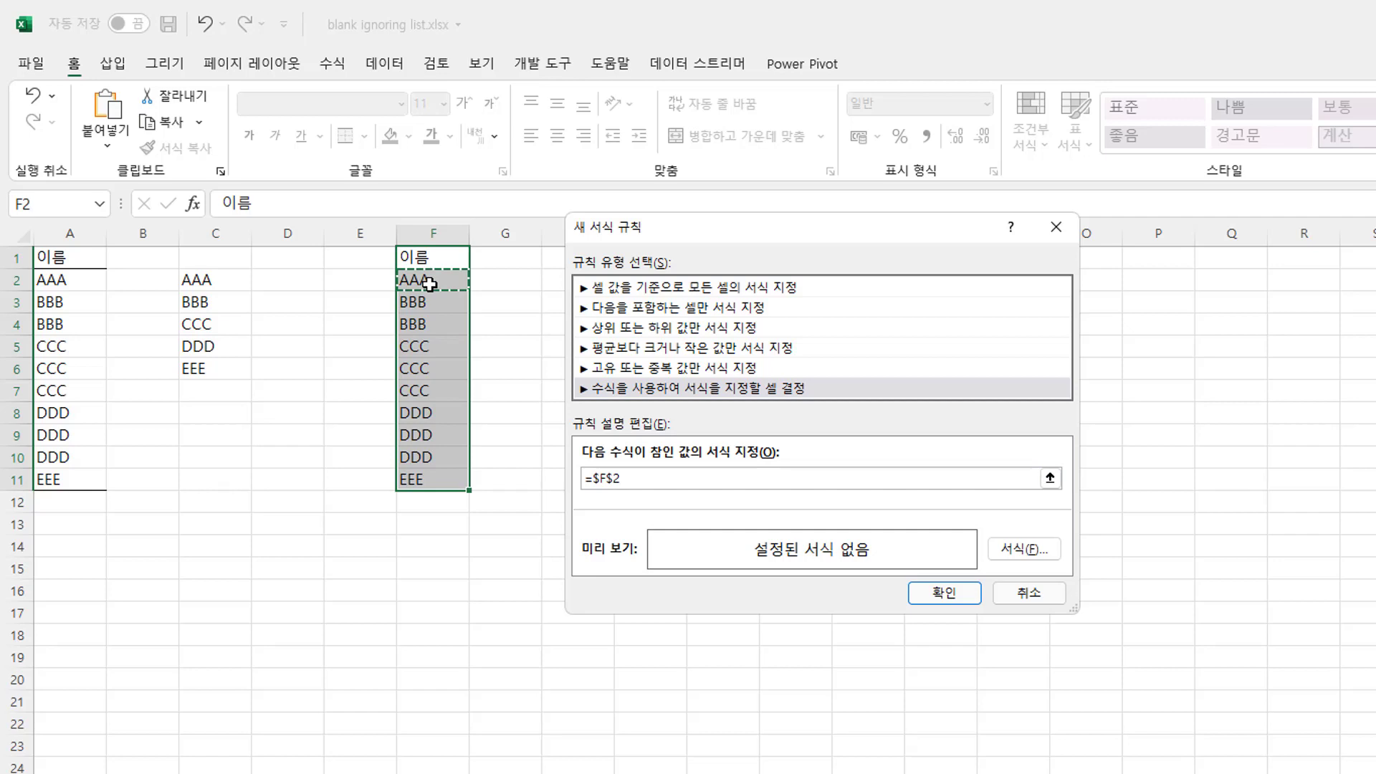
{"action": "key", "text": "BackSpace"}
{"action": "key", "text": "BackSpace"}
{"action": "key", "text": "BackSpace"}
{"action": "key", "text": "BackSpace"}
{"action": "type", "text": "f2=f1"}
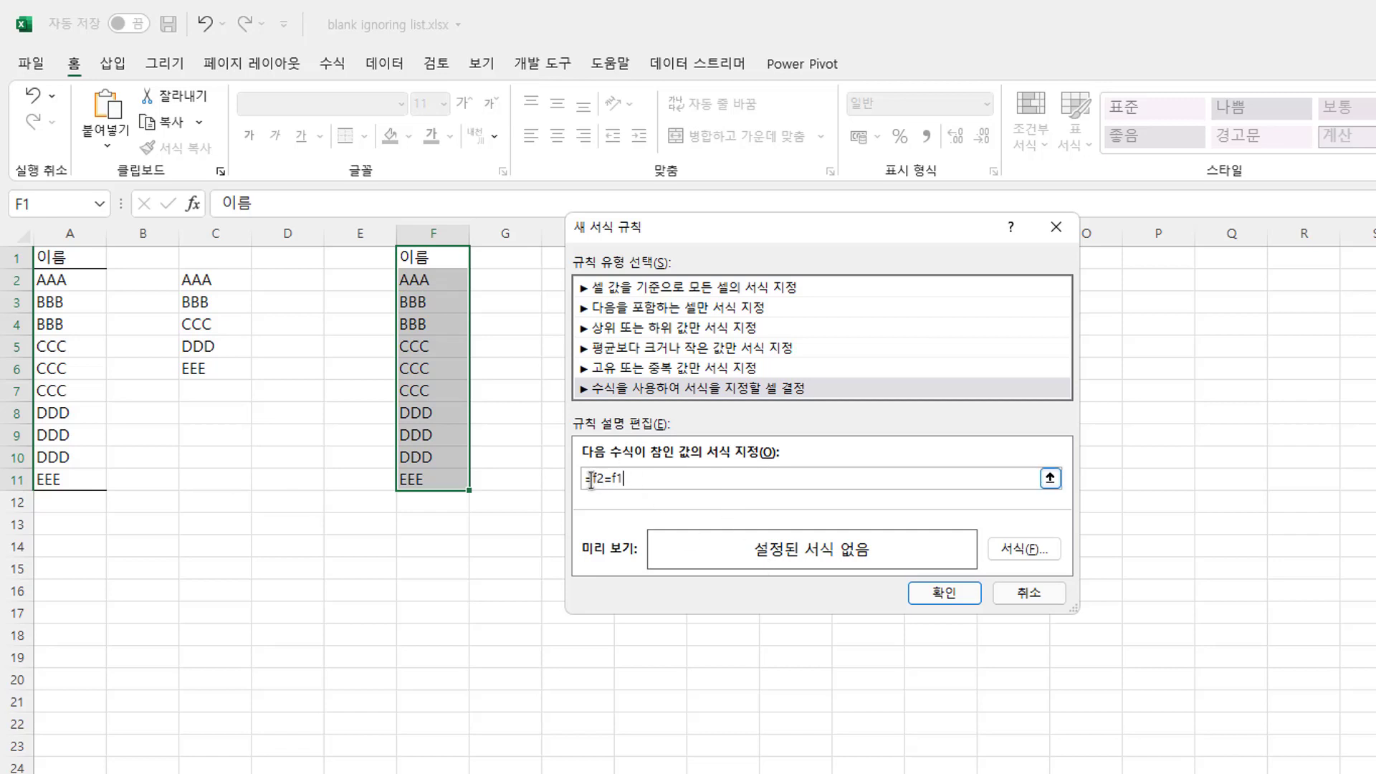
Step: Set the rule's font colour to white, apply it, and check the hidden value in F7
{"action": "left_click", "coordinate": [1026, 552]}
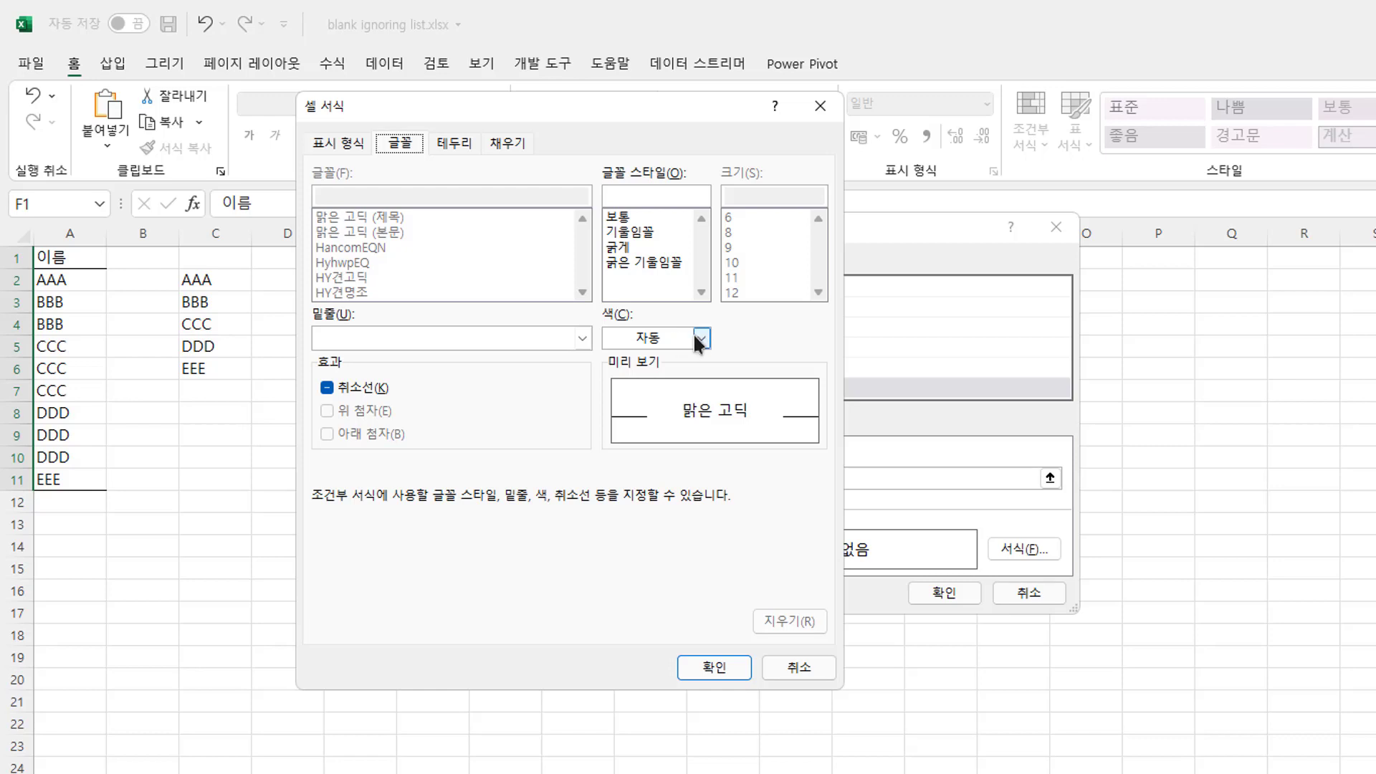
{"action": "left_click", "coordinate": [700, 337]}
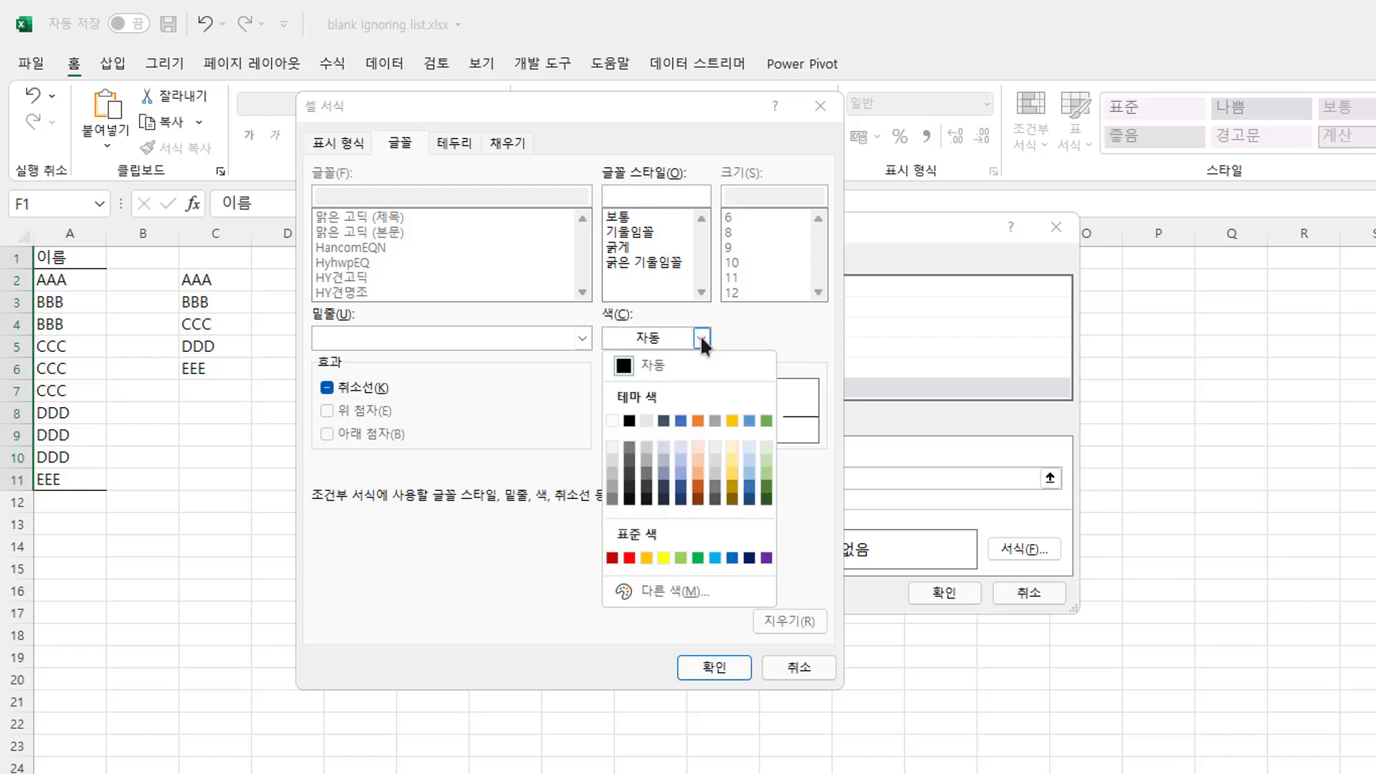
{"action": "left_click", "coordinate": [612, 421]}
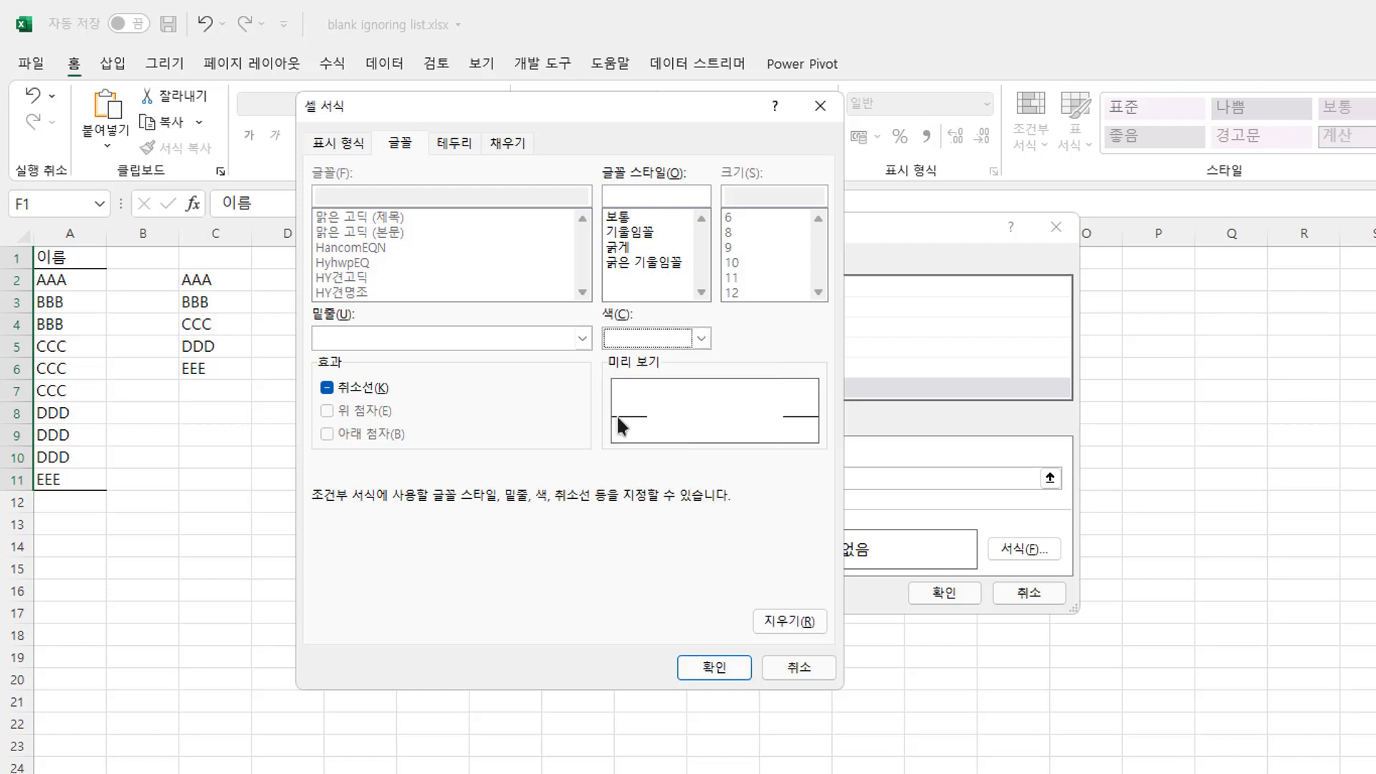
{"action": "left_click", "coordinate": [737, 668]}
{"action": "left_click", "coordinate": [955, 597]}
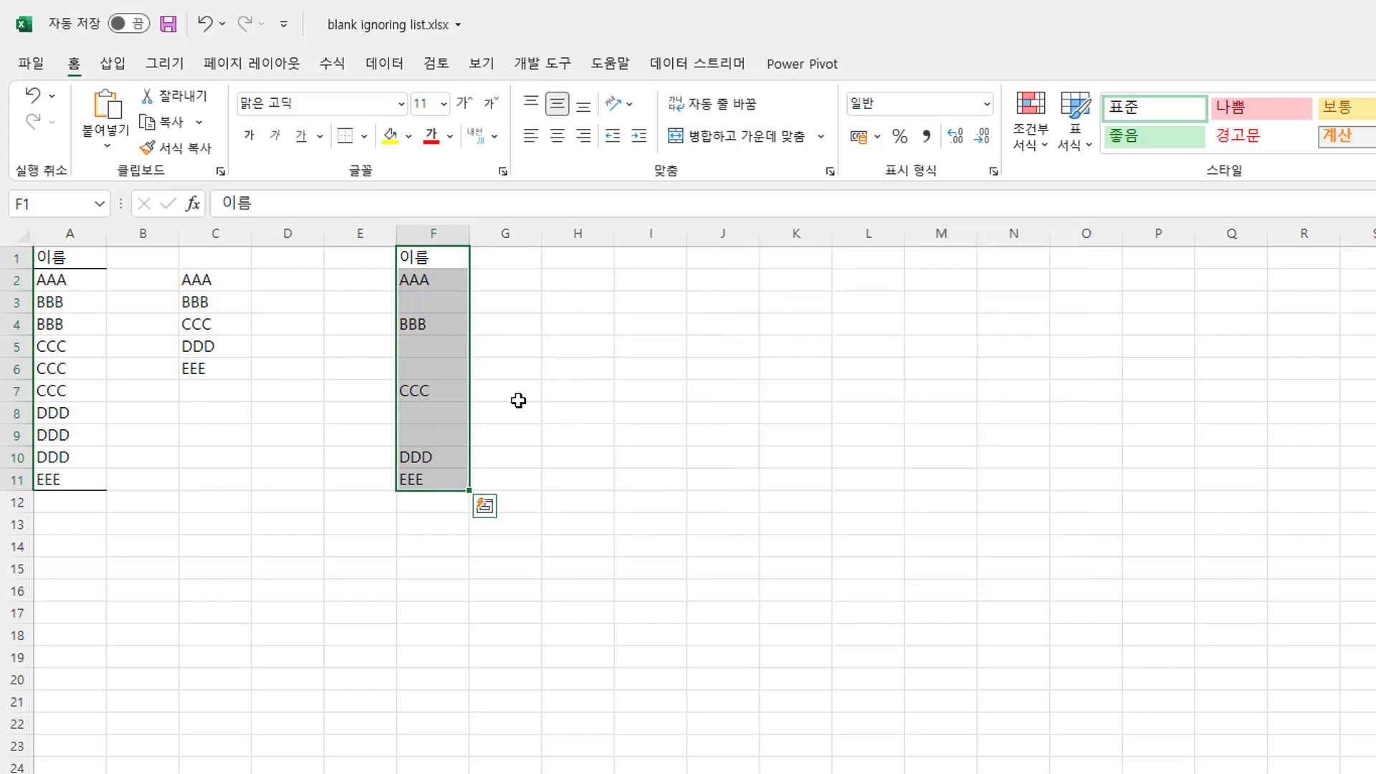
{"action": "left_click", "coordinate": [451, 395]}
Step: Check the hidden and visible values in F2:F11, confirming F2 holds AAA, F9 DDD and F11 EEE
{"action": "left_click", "coordinate": [430, 416]}
{"action": "left_click", "coordinate": [433, 431]}
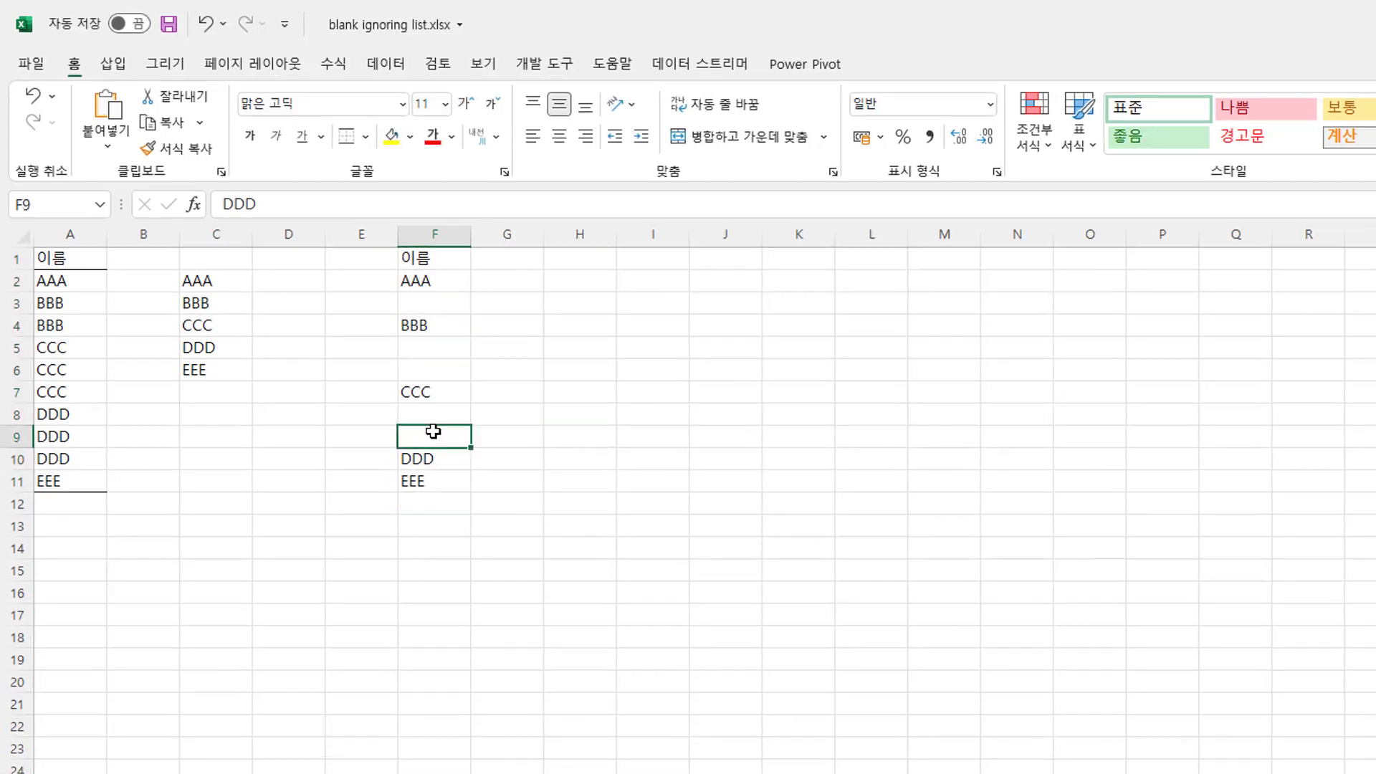
{"action": "left_click", "coordinate": [439, 370]}
{"action": "left_click", "coordinate": [440, 349]}
{"action": "left_click", "coordinate": [448, 398]}
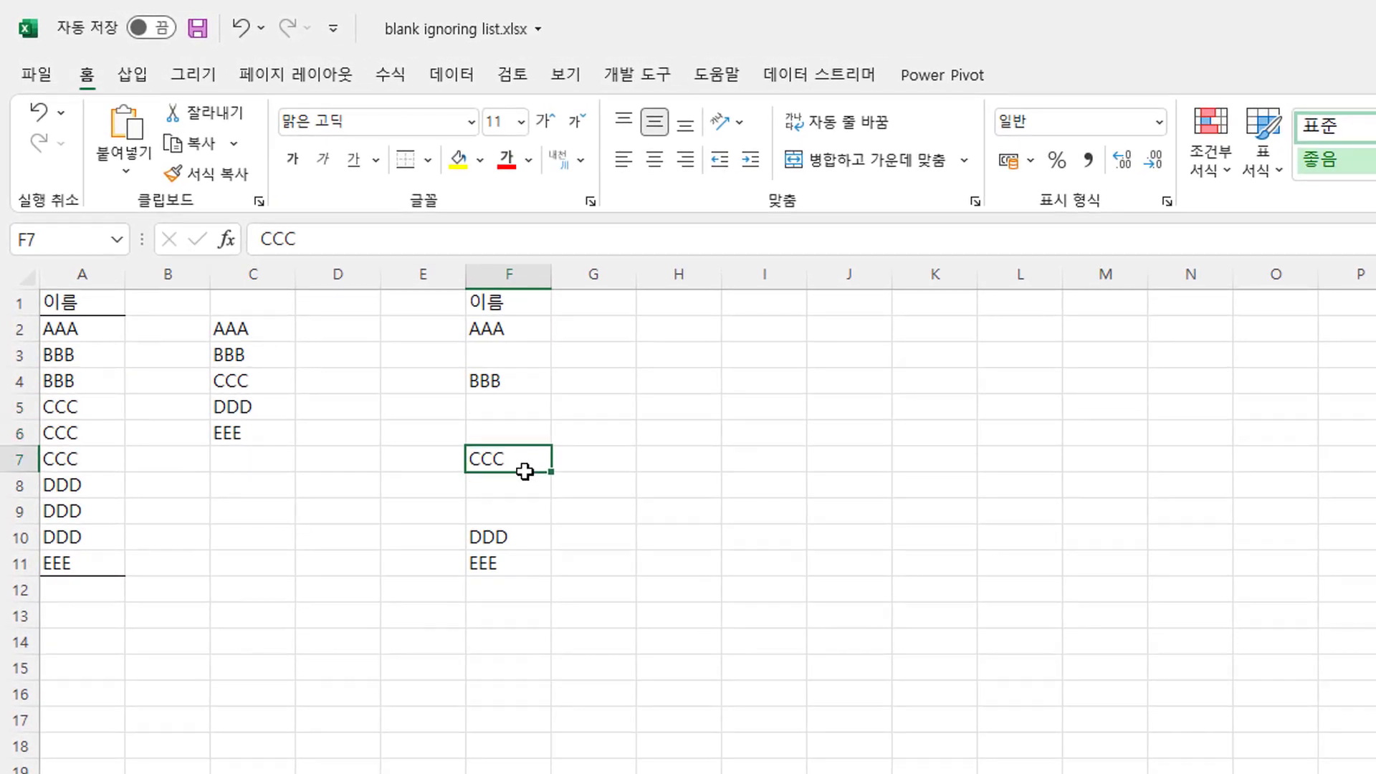
{"action": "left_click", "coordinate": [527, 568]}
{"action": "left_click", "coordinate": [529, 376]}
{"action": "left_click", "coordinate": [522, 332]}
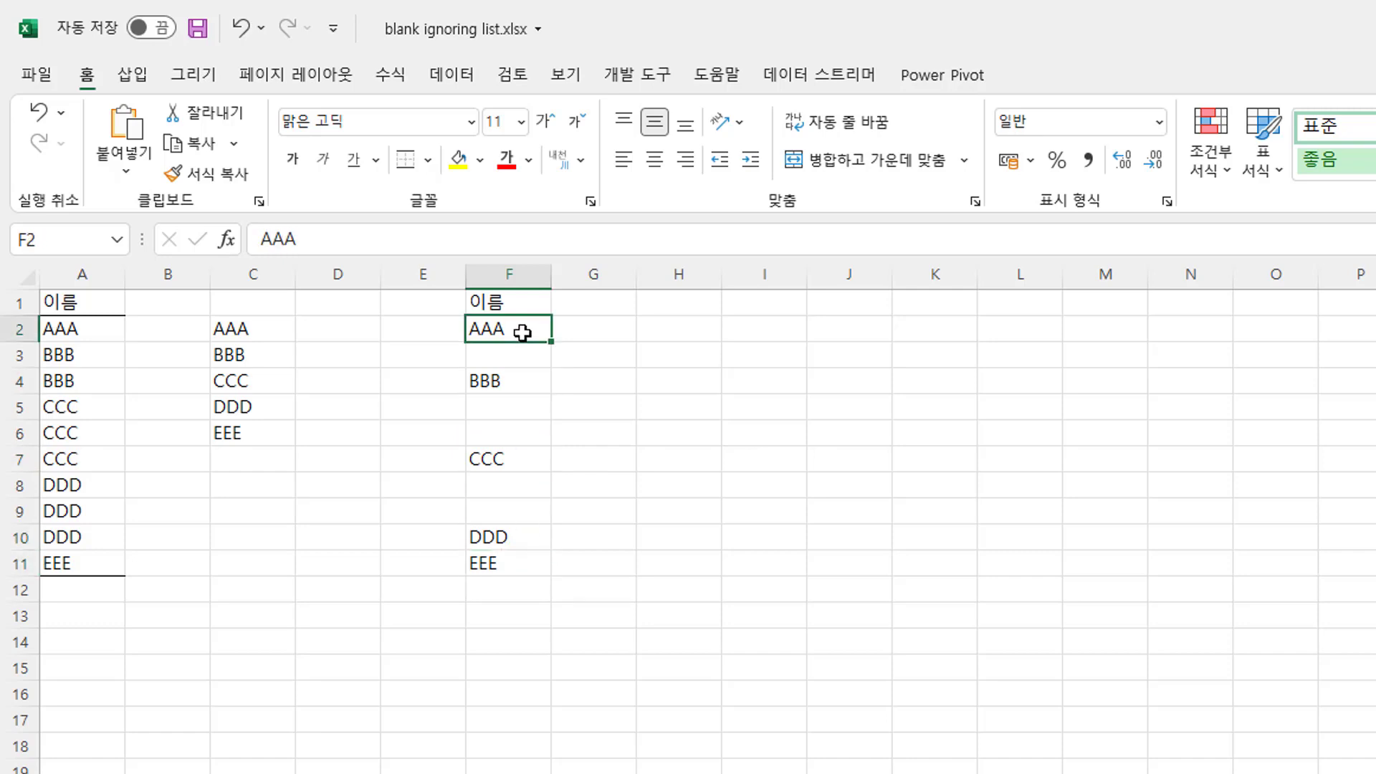
{"action": "left_click", "coordinate": [523, 355]}
{"action": "left_click", "coordinate": [523, 406]}
{"action": "left_click", "coordinate": [534, 484]}
{"action": "left_click", "coordinate": [526, 563]}
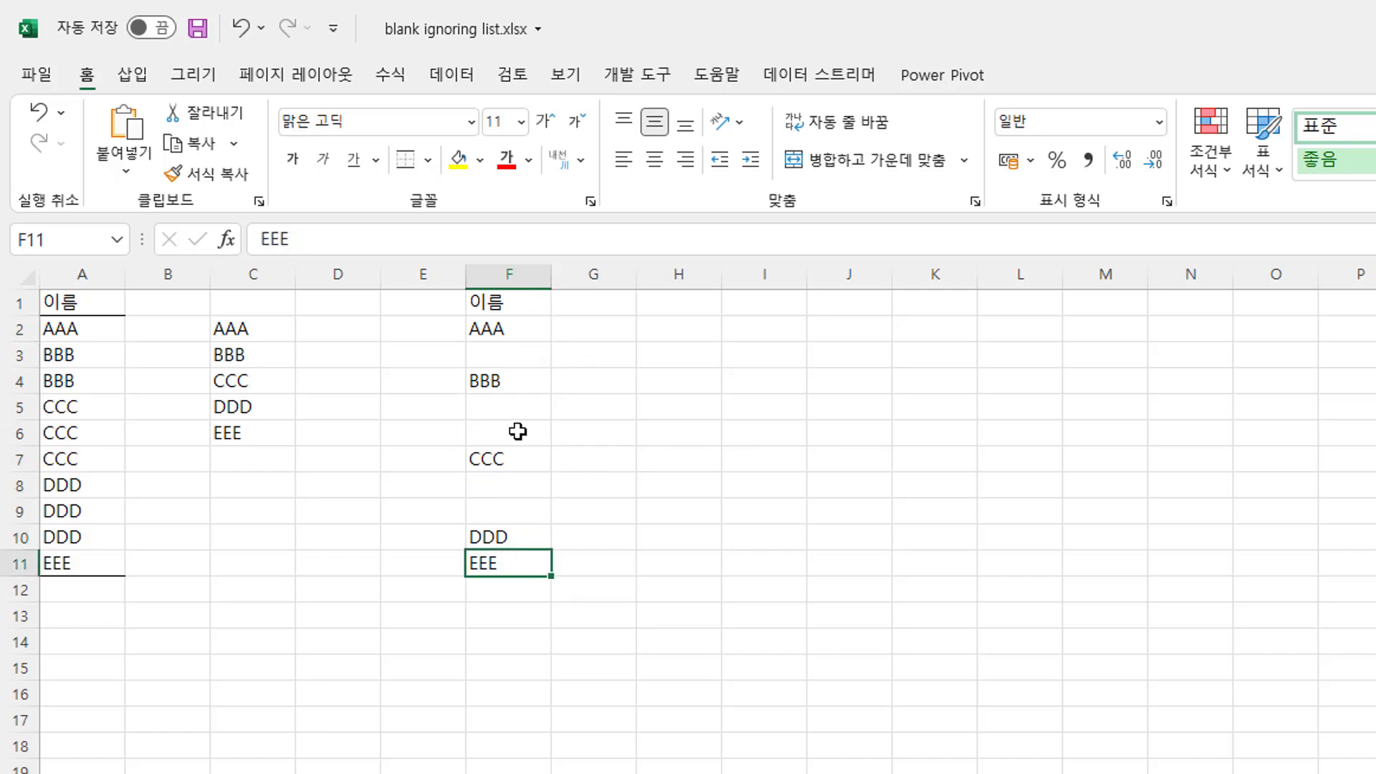
Step: Overwrite F5 with ZZZ
{"action": "left_click", "coordinate": [515, 407]}
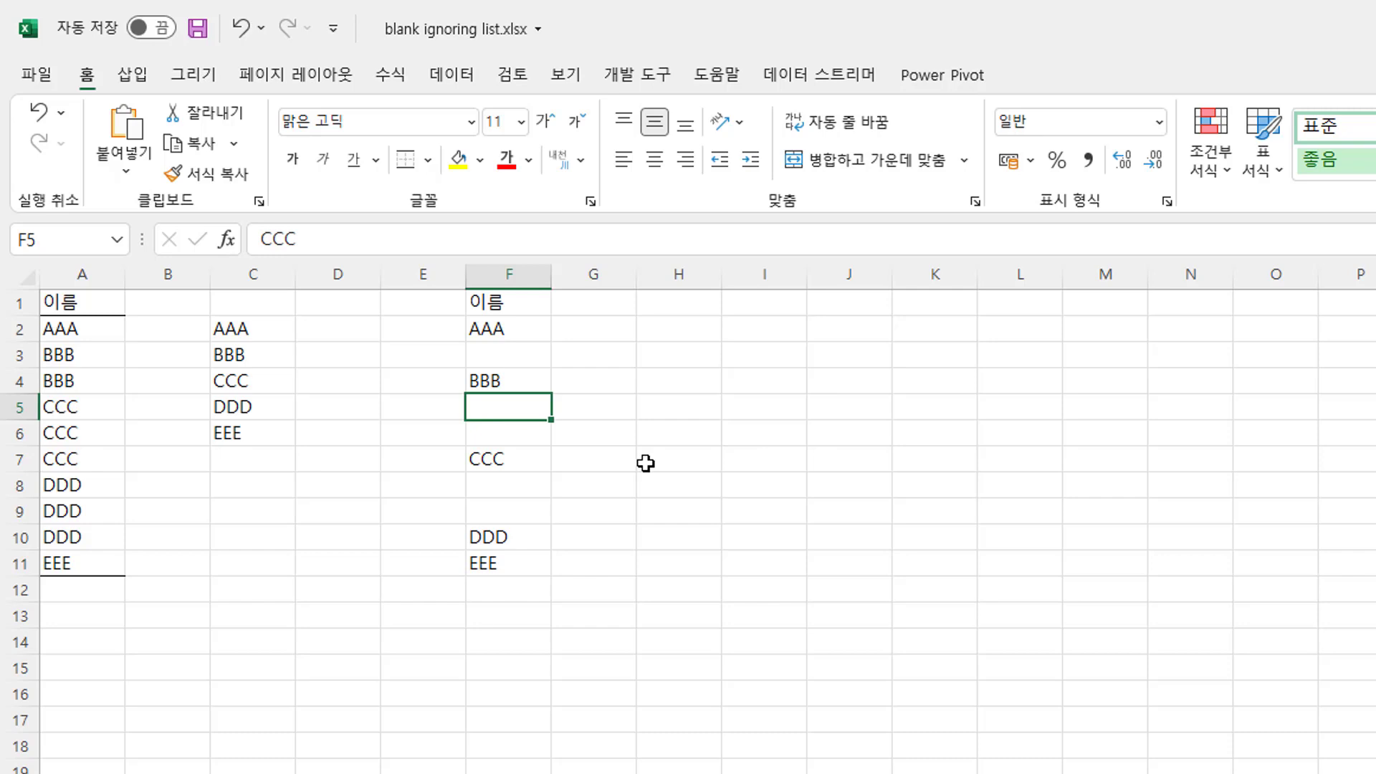
{"action": "type", "text": "ZZZ"}
{"action": "key", "text": "Return"}
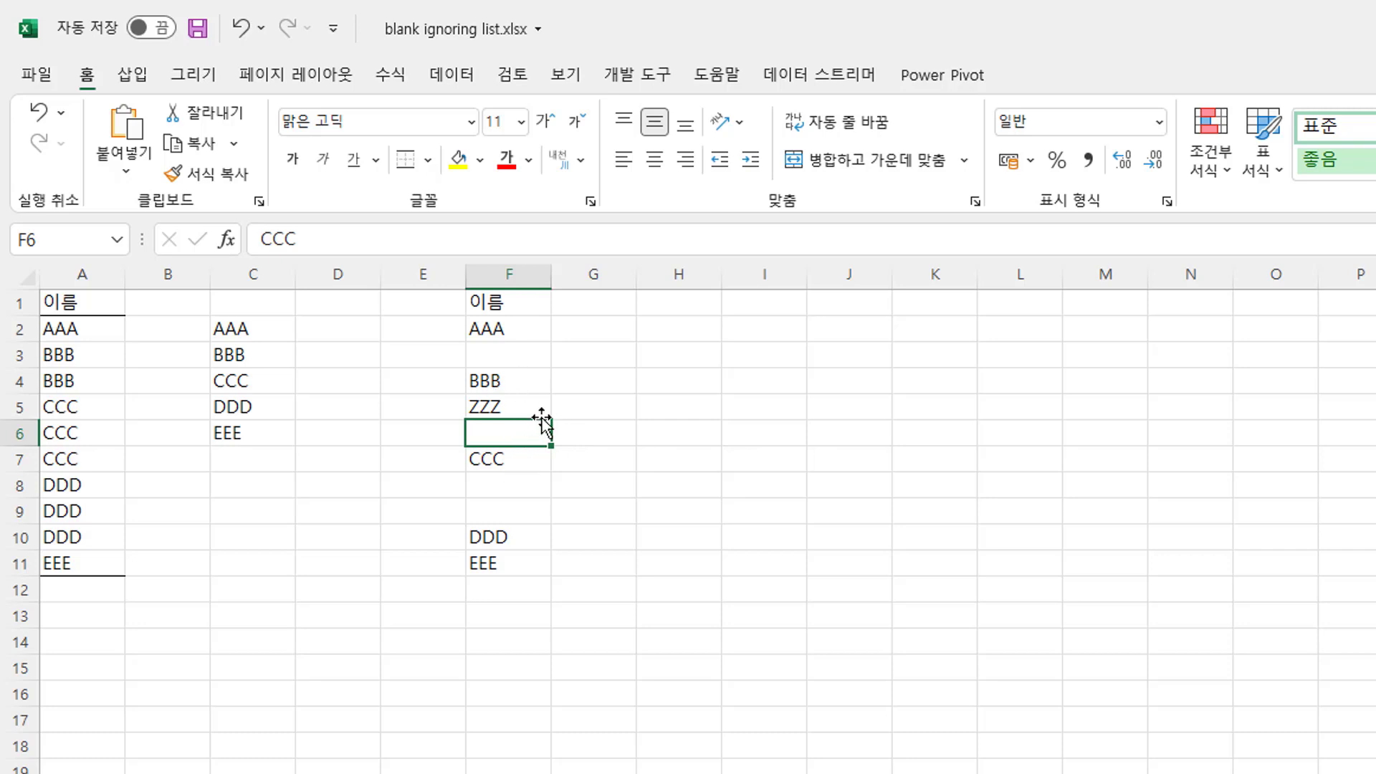
Step: Clear the repeated CCC from F7 and confirm F6 now shows CCC and F11 holds EEE
{"action": "left_click", "coordinate": [507, 459]}
{"action": "key", "text": "ctrl+z"}
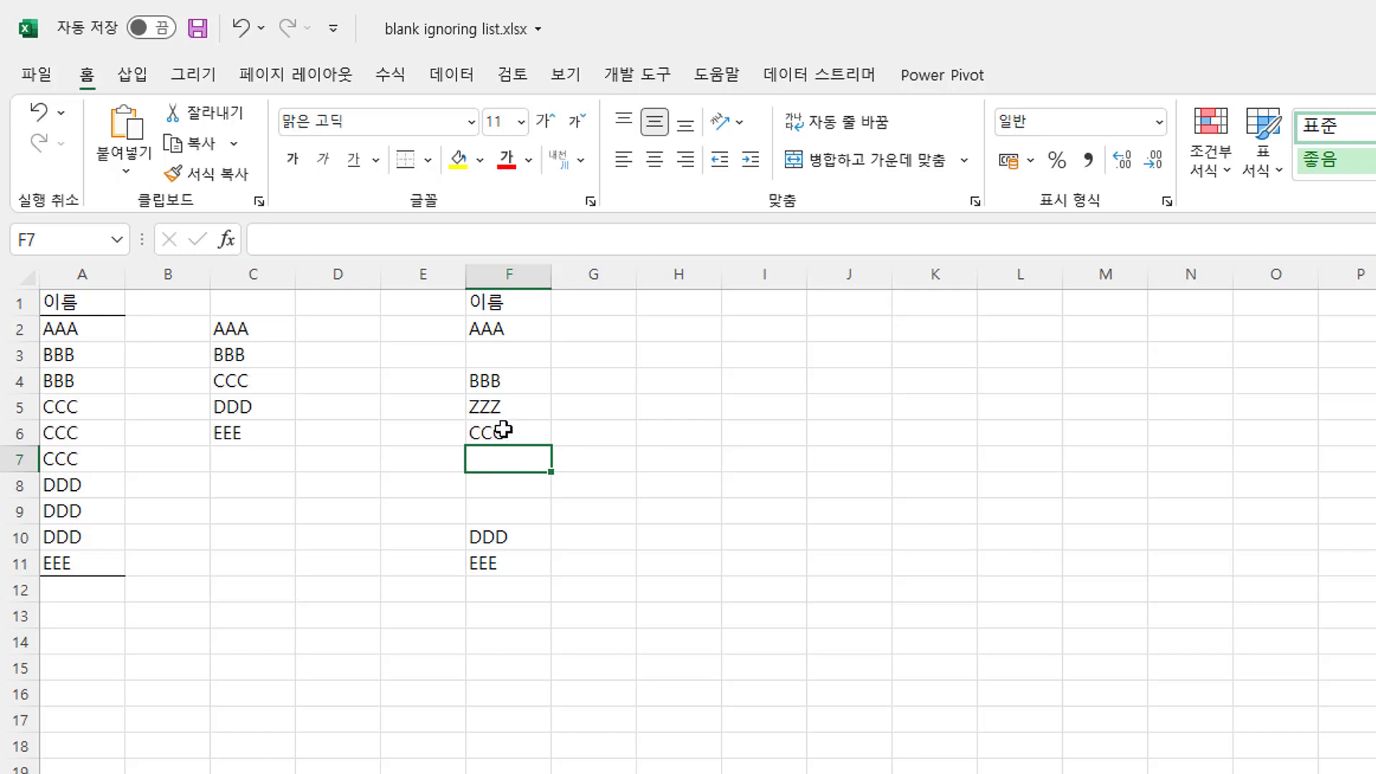
{"action": "left_click", "coordinate": [504, 430]}
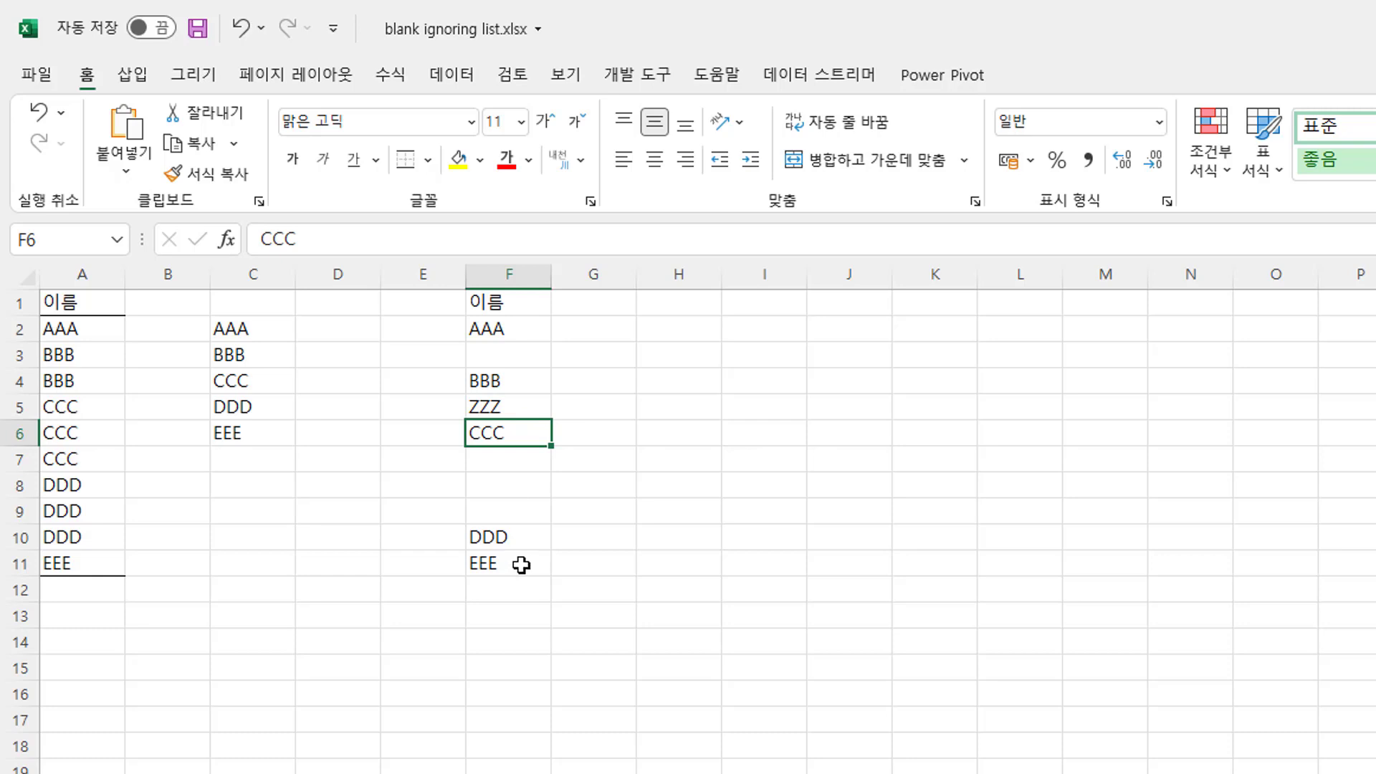
{"action": "left_click", "coordinate": [521, 565]}
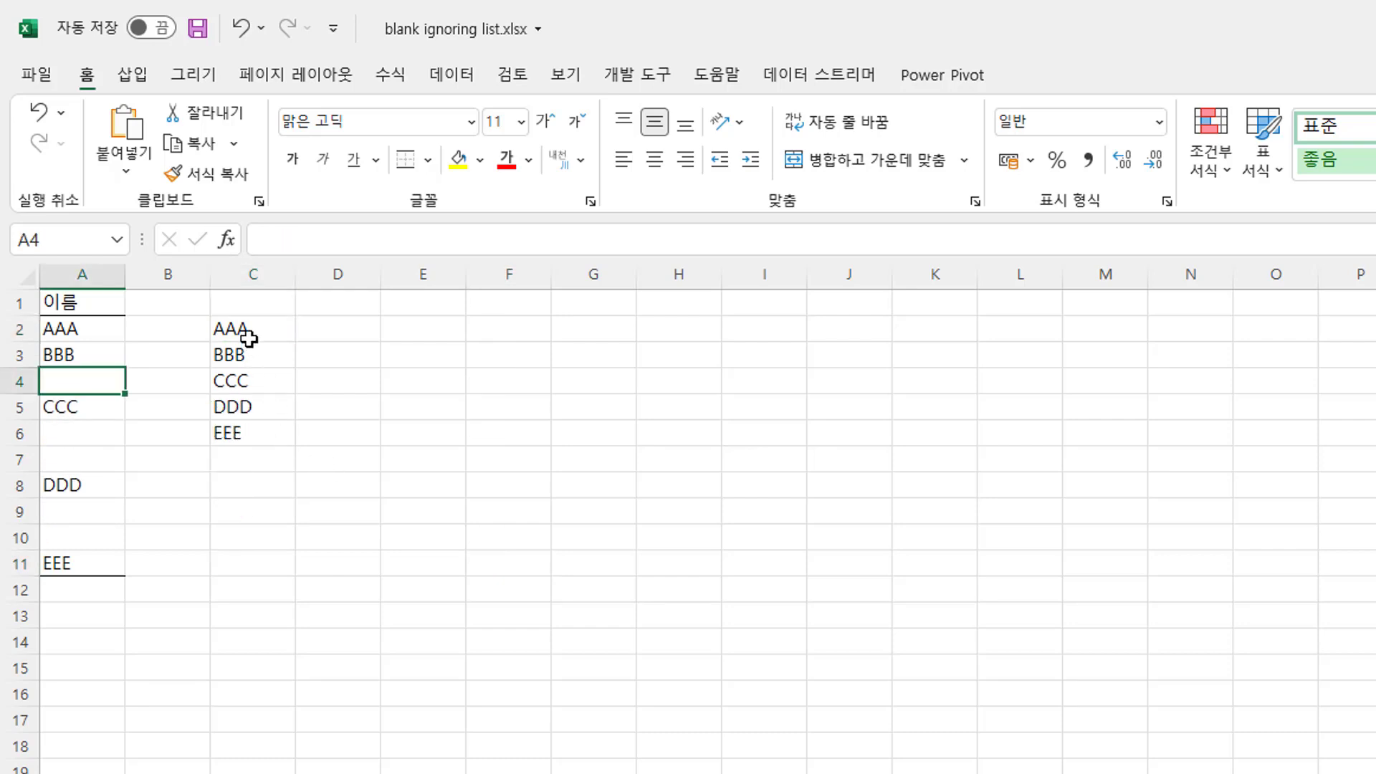
{"action": "left_click_drag", "start_coordinate": [249, 339], "coordinate": [239, 433]}
{"action": "left_click", "coordinate": [75, 385]}
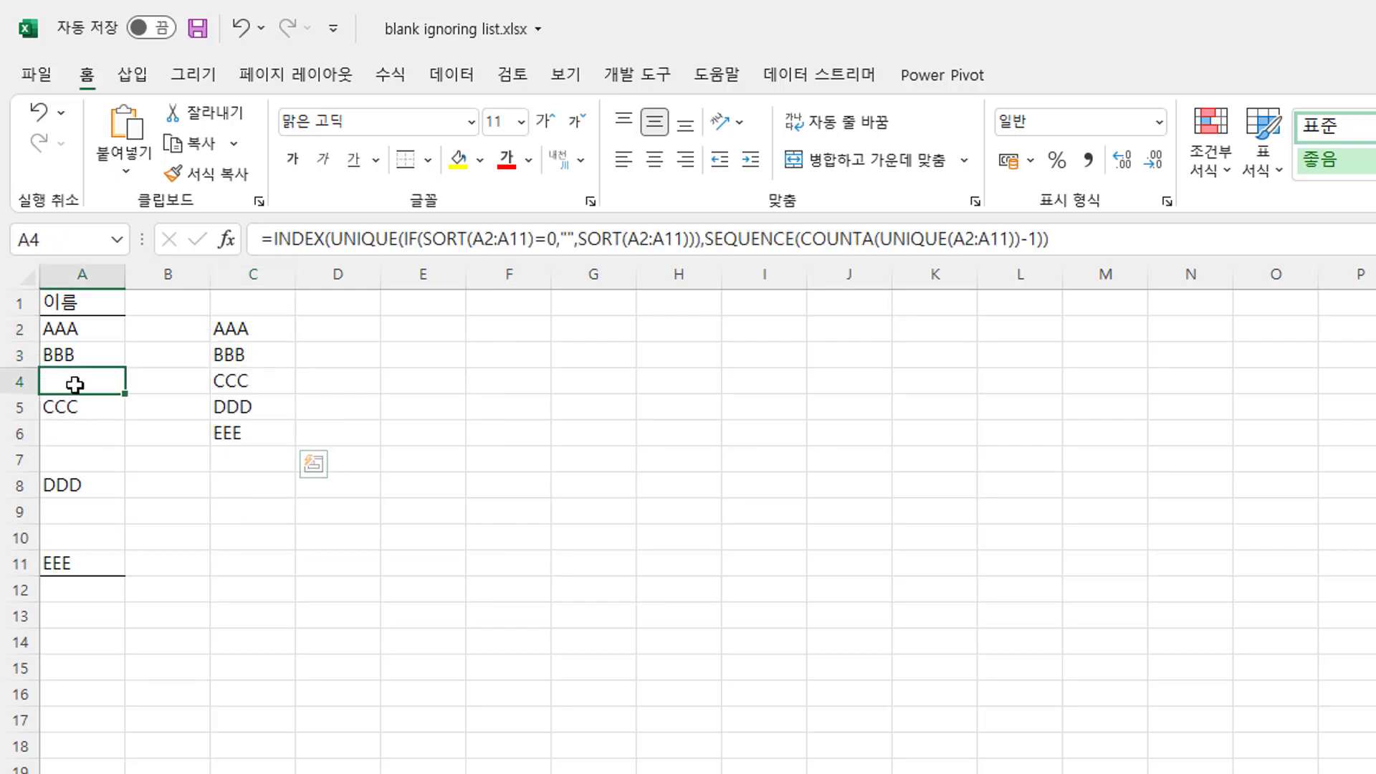
{"action": "left_click", "coordinate": [98, 448]}
{"action": "left_click_drag", "start_coordinate": [99, 329], "coordinate": [87, 567]}
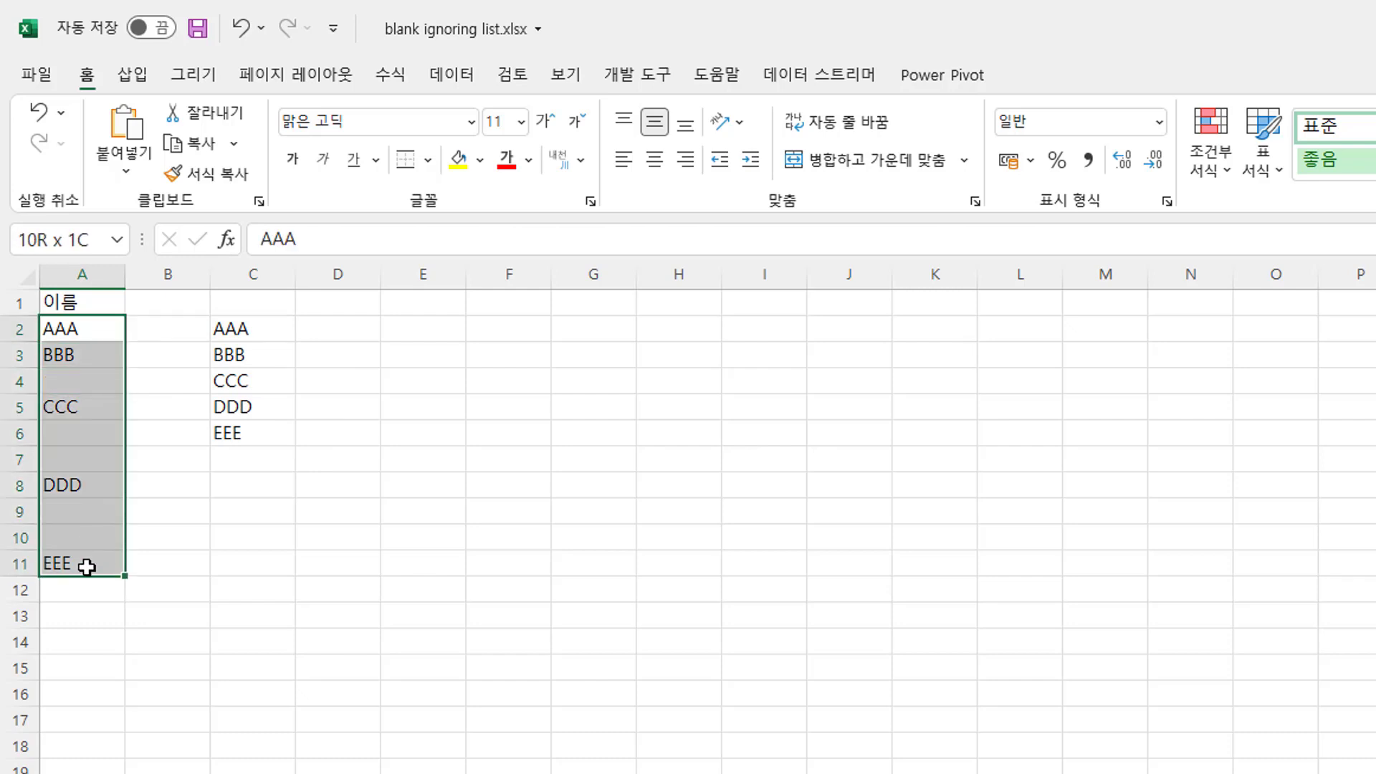
{"action": "left_click_drag", "start_coordinate": [236, 329], "coordinate": [244, 428]}
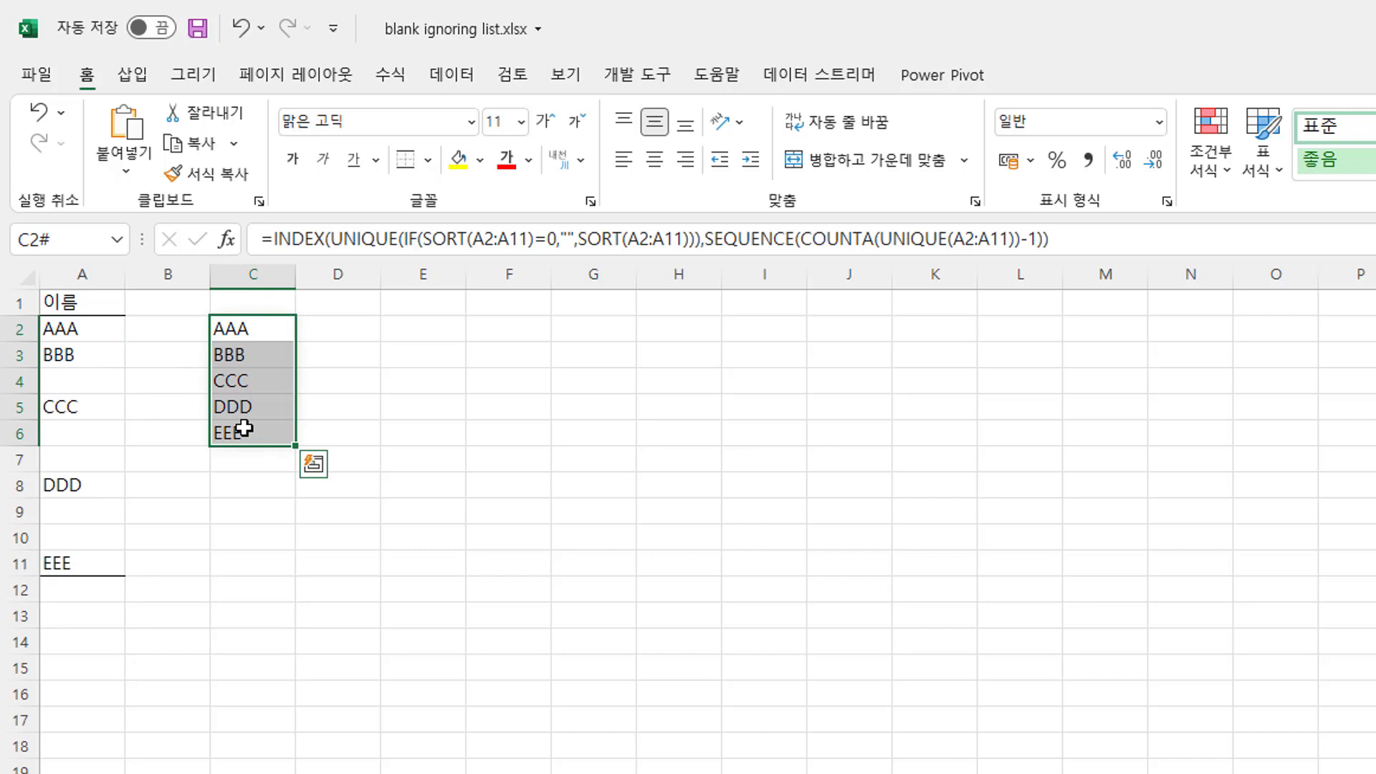